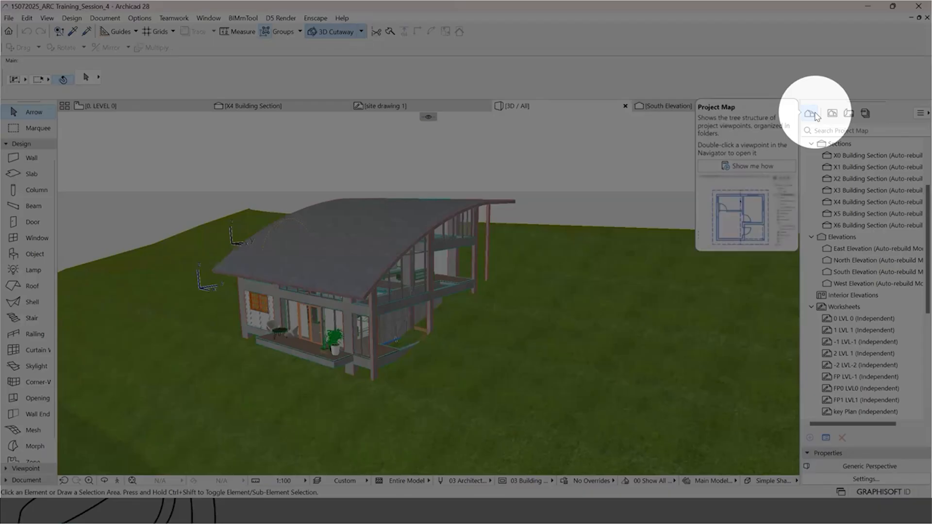
Step: Collapse the Worksheets group in the Project Map and expand the Schedules group
{"action": "scroll", "coordinate": [891, 195], "scroll_direction": "down", "scroll_amount": 2}
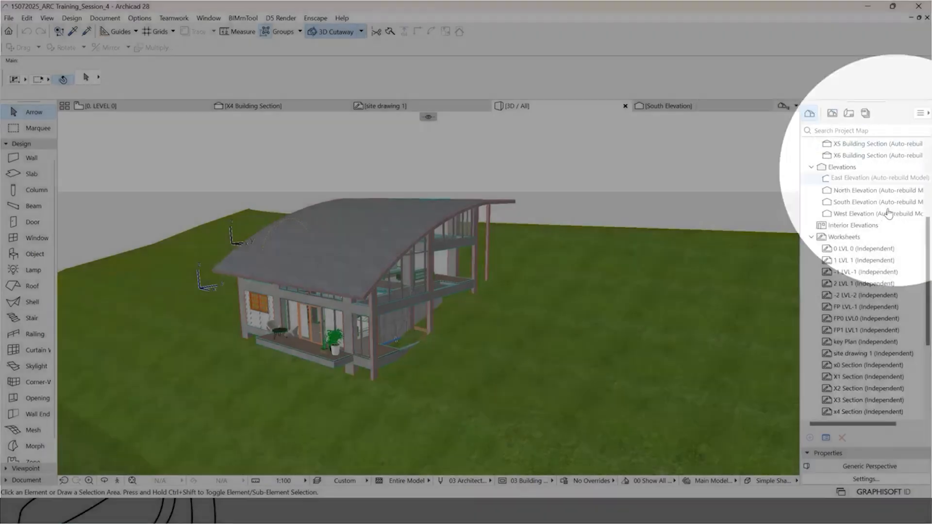
{"action": "scroll", "coordinate": [808, 373], "scroll_direction": "down", "scroll_amount": 4}
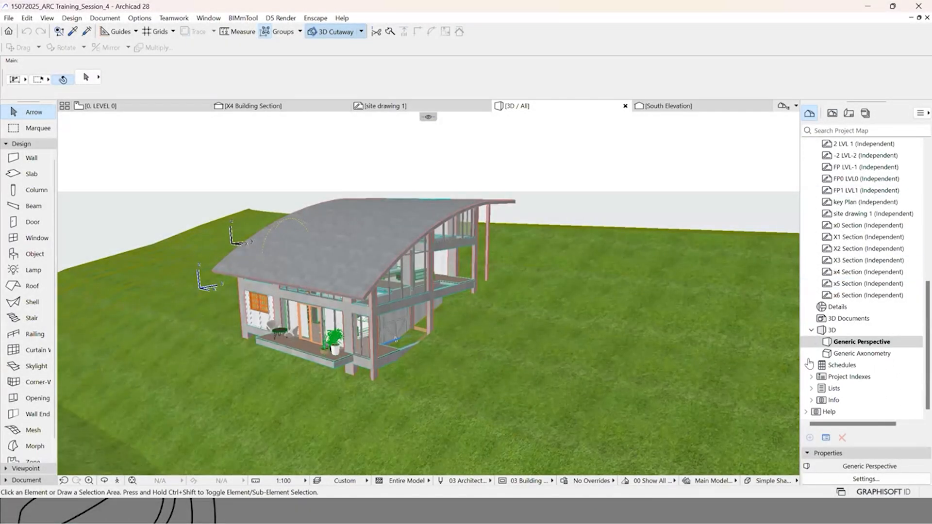
{"action": "left_click", "coordinate": [812, 331]}
{"action": "left_click", "coordinate": [812, 353]}
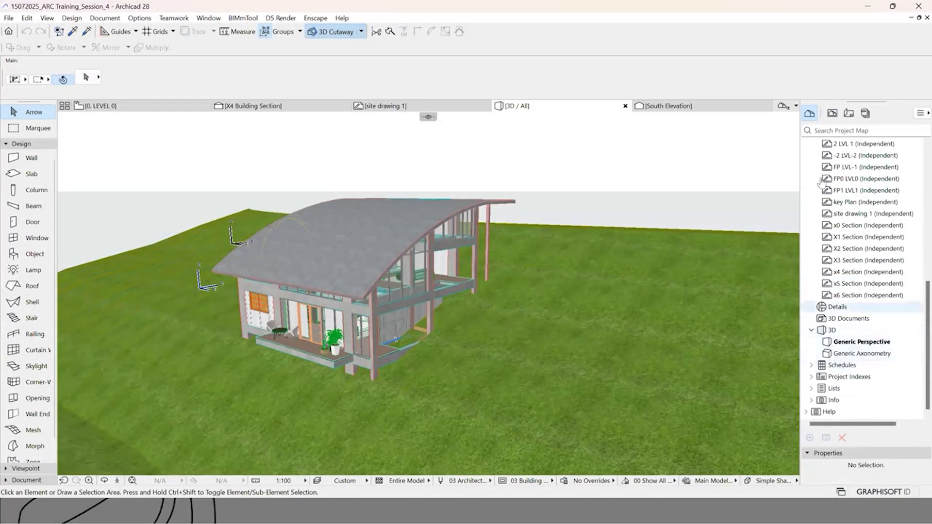
{"action": "scroll", "coordinate": [814, 173], "scroll_direction": "up", "scroll_amount": 3}
{"action": "left_click", "coordinate": [812, 168]}
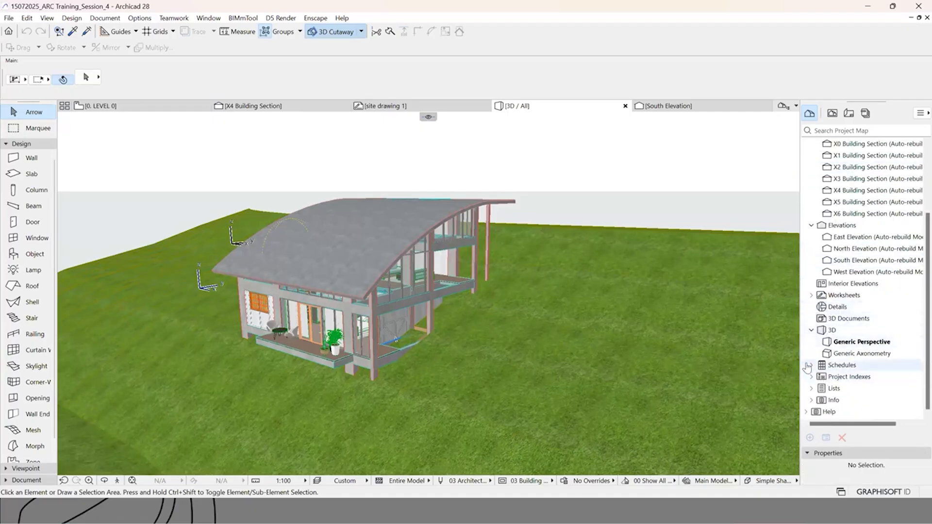
{"action": "left_click", "coordinate": [842, 365]}
{"action": "left_click", "coordinate": [812, 365]}
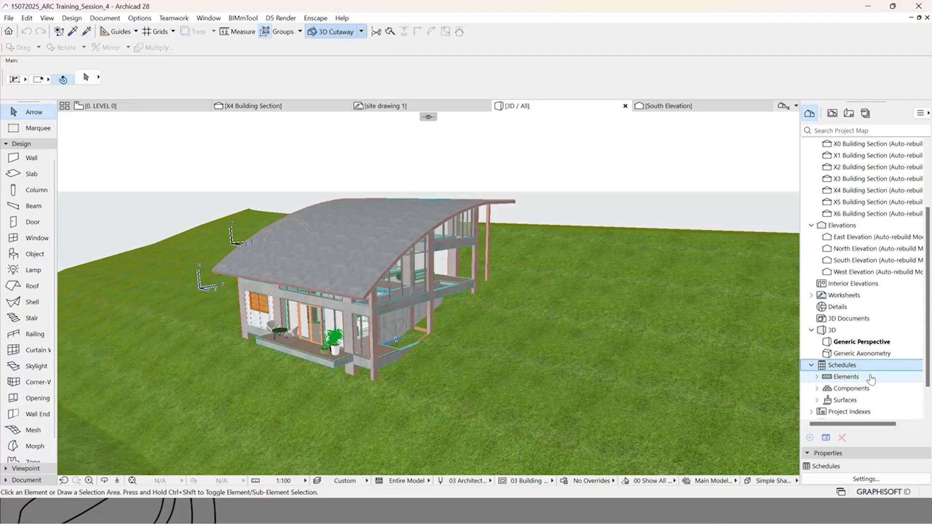
Step: Go through the Components and Surfaces schedule categories and expand the Elements and Components groups to list their schedules
{"action": "left_click", "coordinate": [867, 394]}
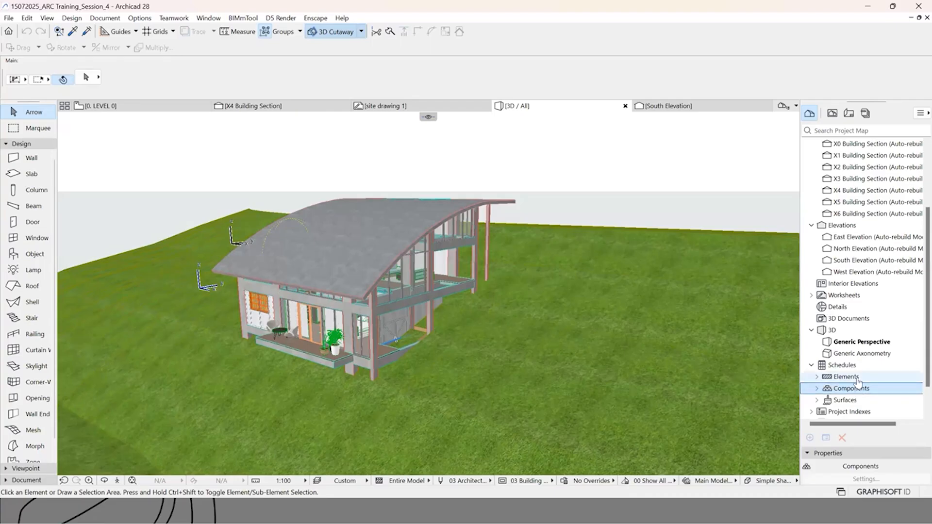
{"action": "left_click", "coordinate": [857, 401]}
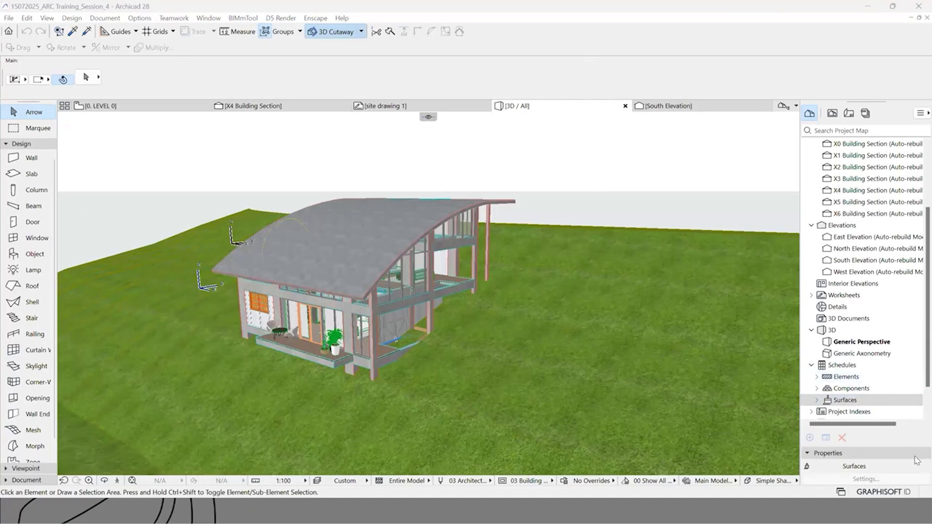
{"action": "left_click", "coordinate": [822, 404]}
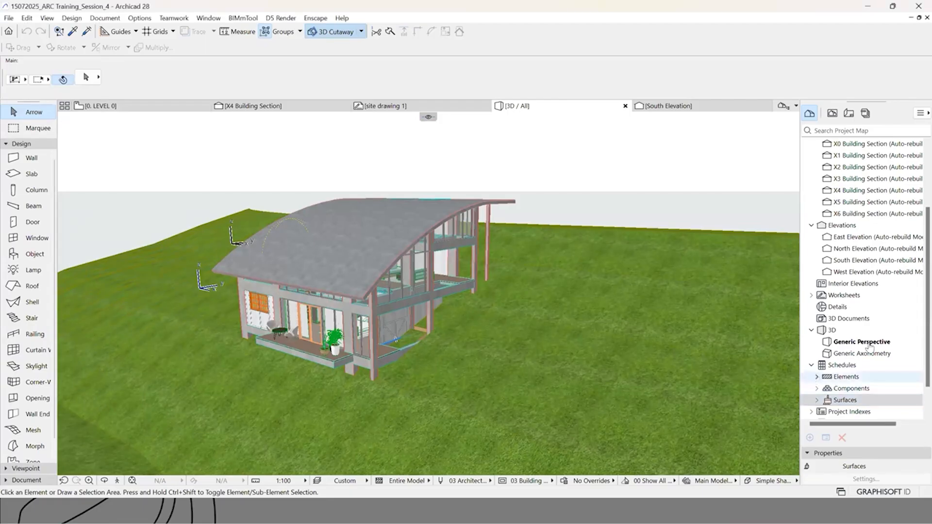
{"action": "left_click", "coordinate": [879, 378]}
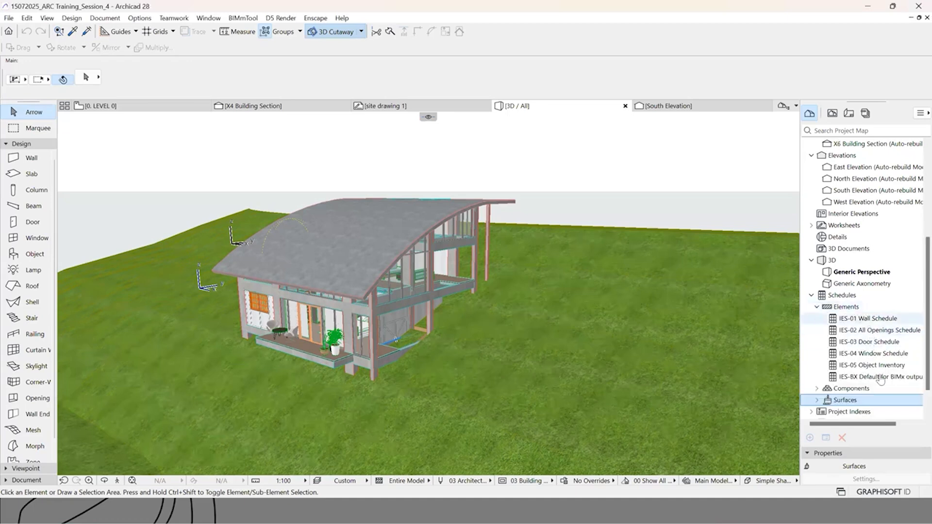
{"action": "left_click", "coordinate": [816, 389]}
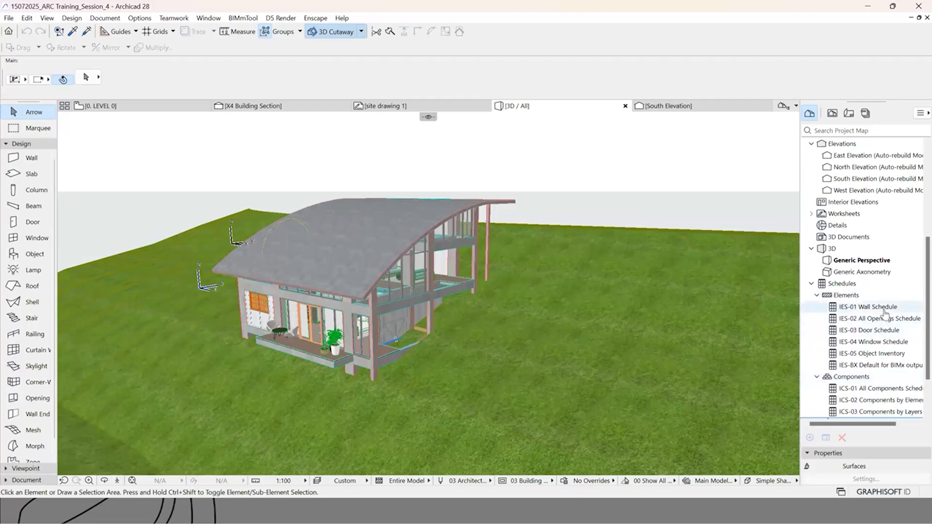
Step: Open the IES-01 Wall Schedule and examine its Element ID, 2D Plan Preview and Wall Type columns down to the last row
{"action": "left_click", "coordinate": [869, 307]}
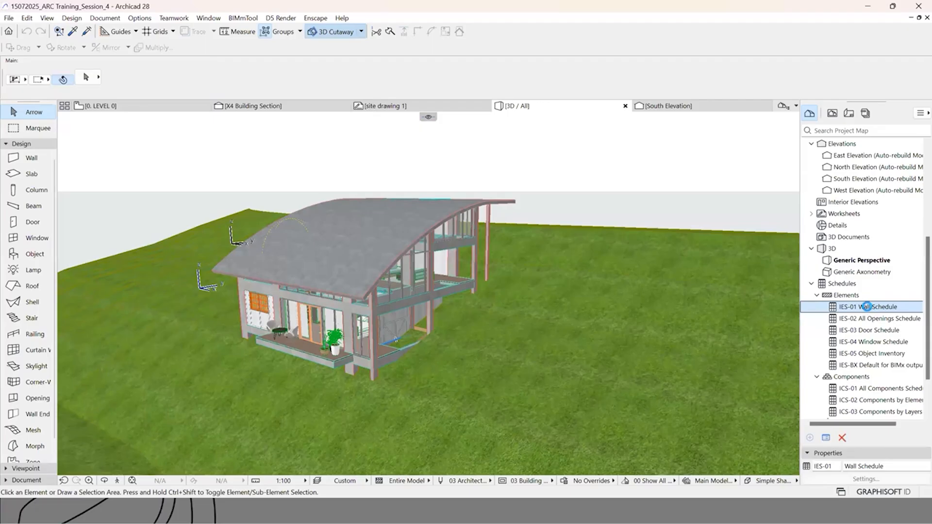
{"action": "double_click", "coordinate": [868, 307]}
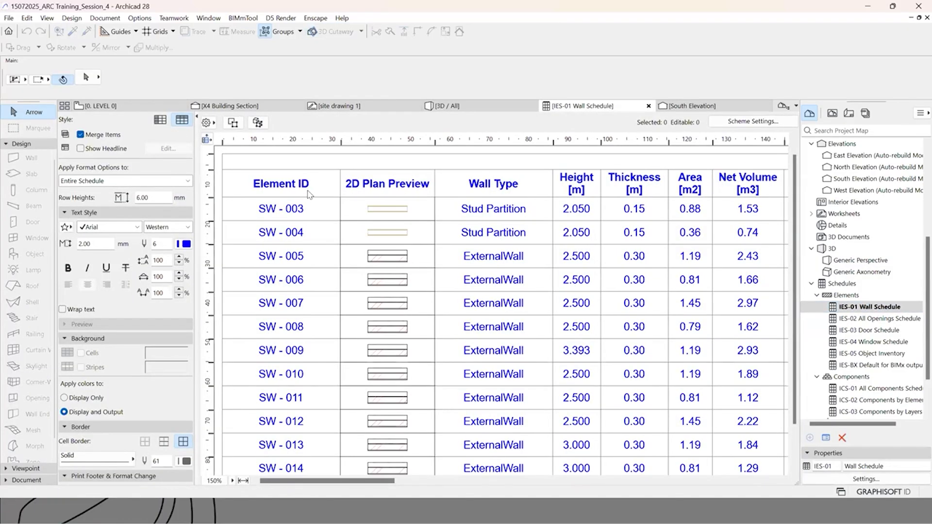
{"action": "left_click", "coordinate": [267, 179]}
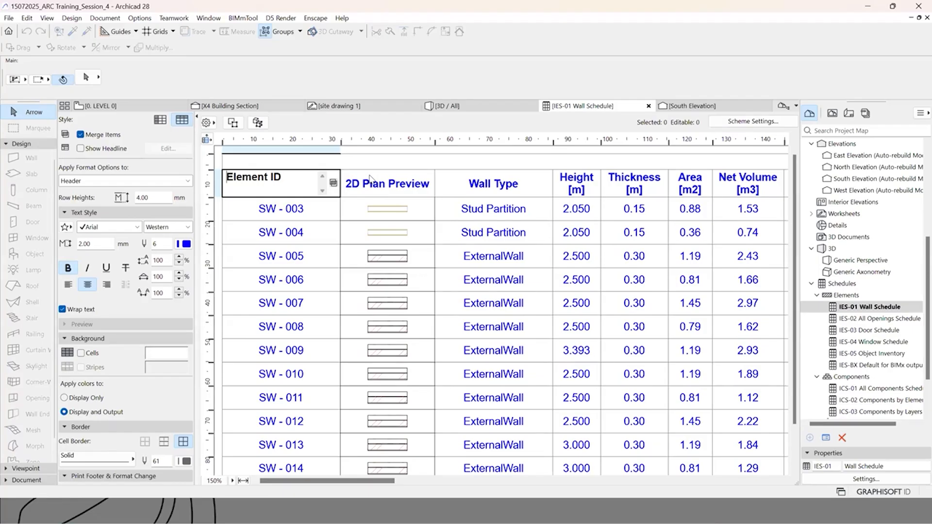
{"action": "left_click", "coordinate": [386, 184]}
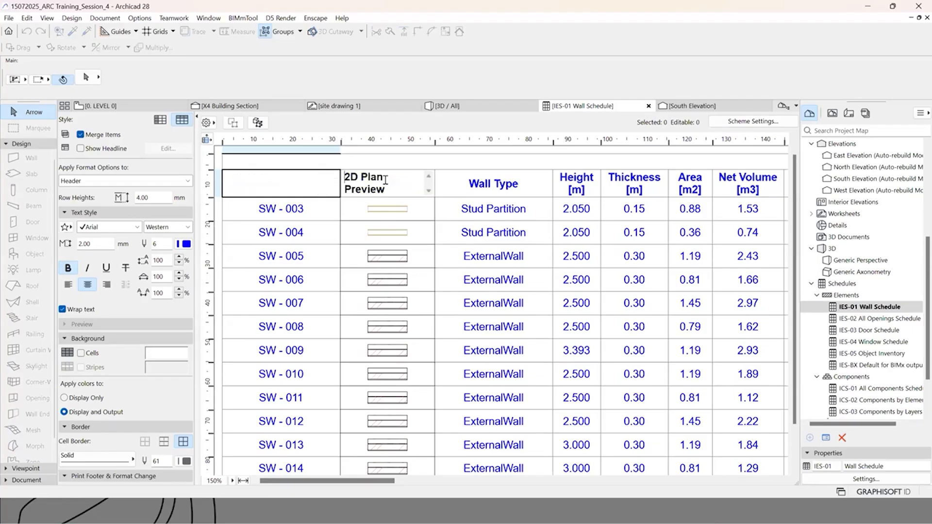
{"action": "left_click", "coordinate": [492, 183]}
{"action": "left_click", "coordinate": [509, 208]}
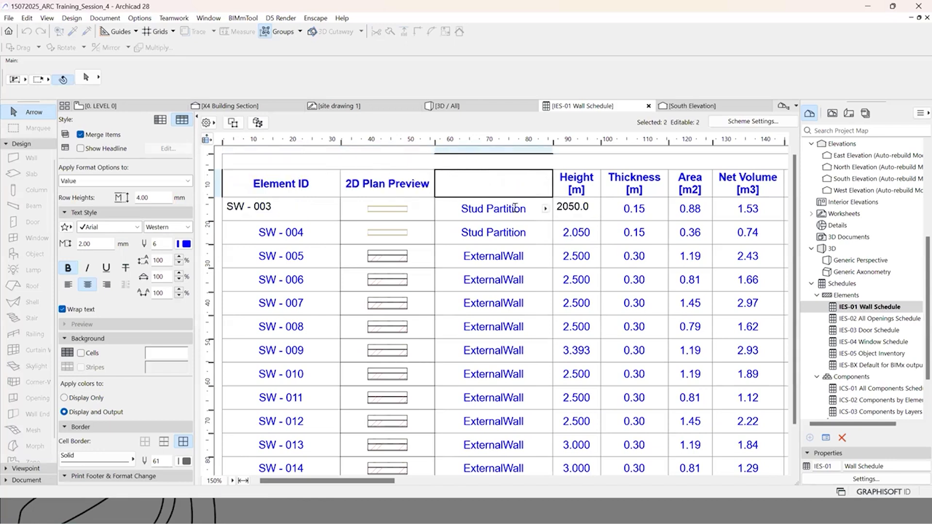
{"action": "left_click", "coordinate": [506, 255]}
{"action": "scroll", "coordinate": [508, 260], "scroll_direction": "down", "scroll_amount": 2}
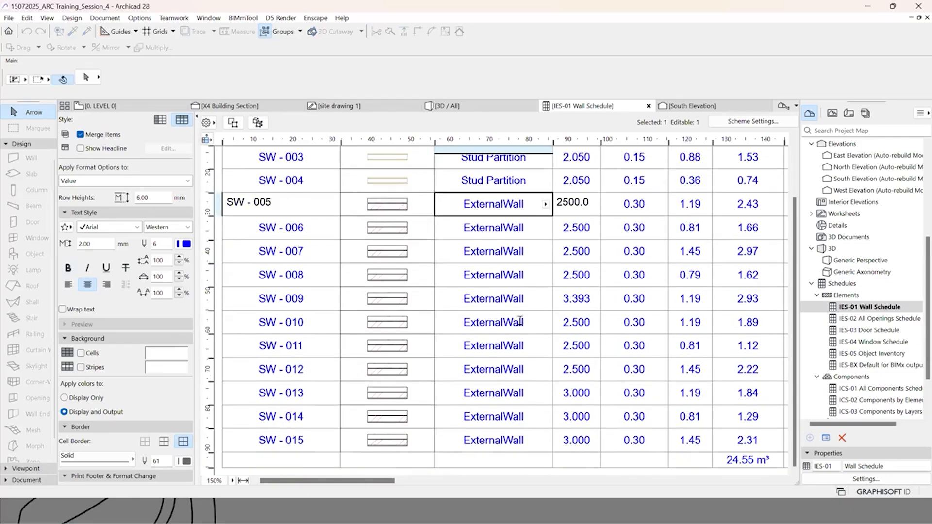
{"action": "scroll", "coordinate": [522, 309], "scroll_direction": "up", "scroll_amount": 2}
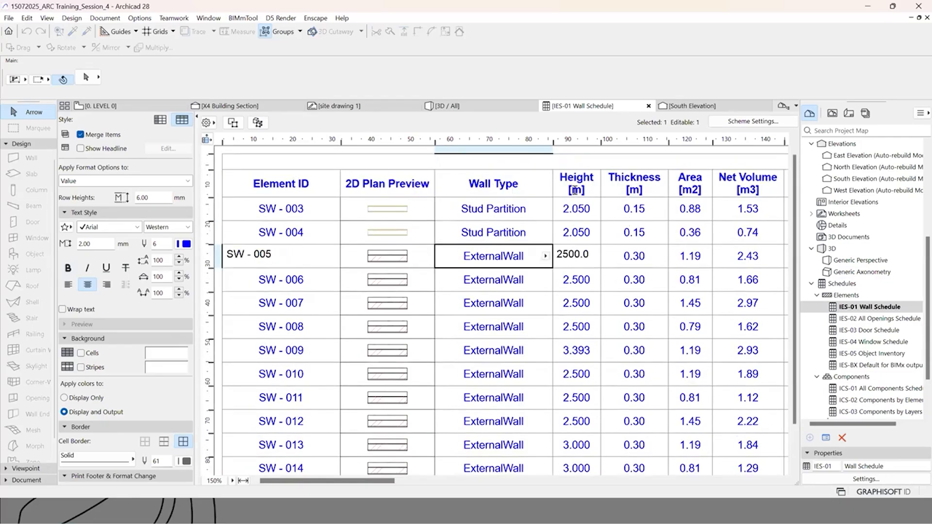
Step: Examine the wall schedule's height, thickness, area and net volume columns and the perimeter and classification columns beyond them
{"action": "left_click", "coordinate": [576, 189]}
{"action": "left_click", "coordinate": [661, 193]}
{"action": "left_click", "coordinate": [727, 183]}
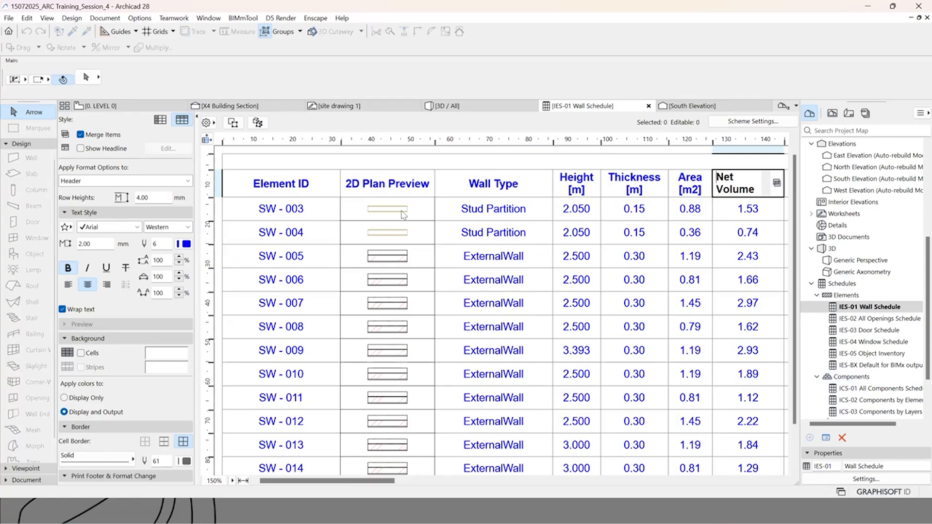
{"action": "left_click_drag", "start_coordinate": [361, 481], "coordinate": [428, 482]}
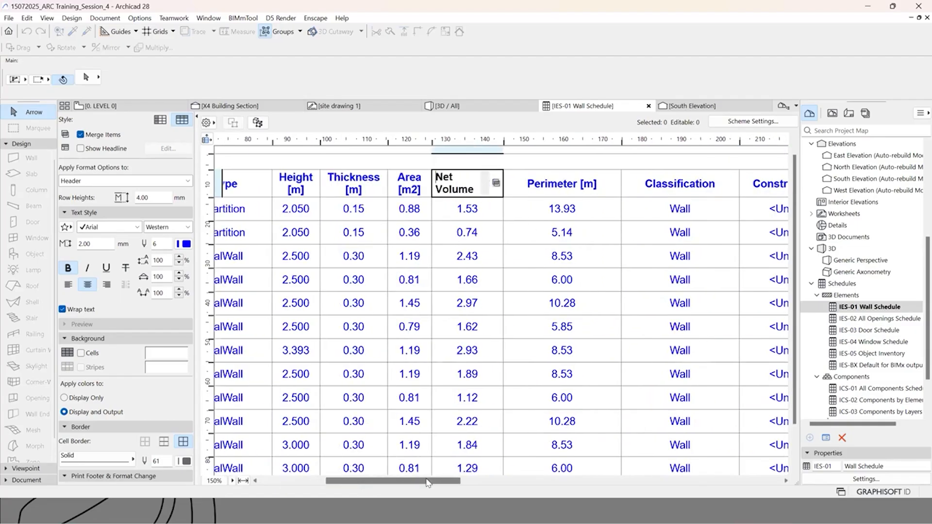
{"action": "left_click_drag", "start_coordinate": [413, 482], "coordinate": [306, 478]}
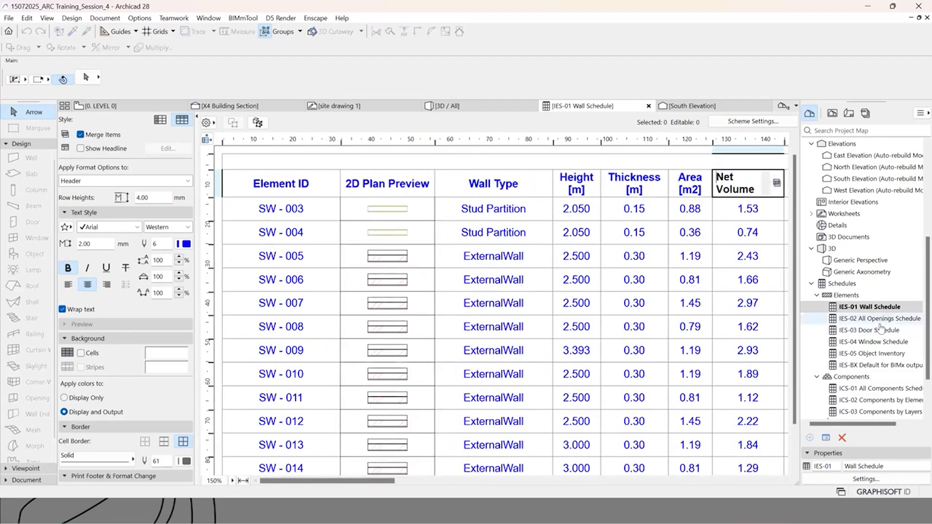
Step: Open the IES-03 Door Schedule and examine the door's identification and quantity fields, 2D symbol, 3D back view and ratings
{"action": "double_click", "coordinate": [880, 332]}
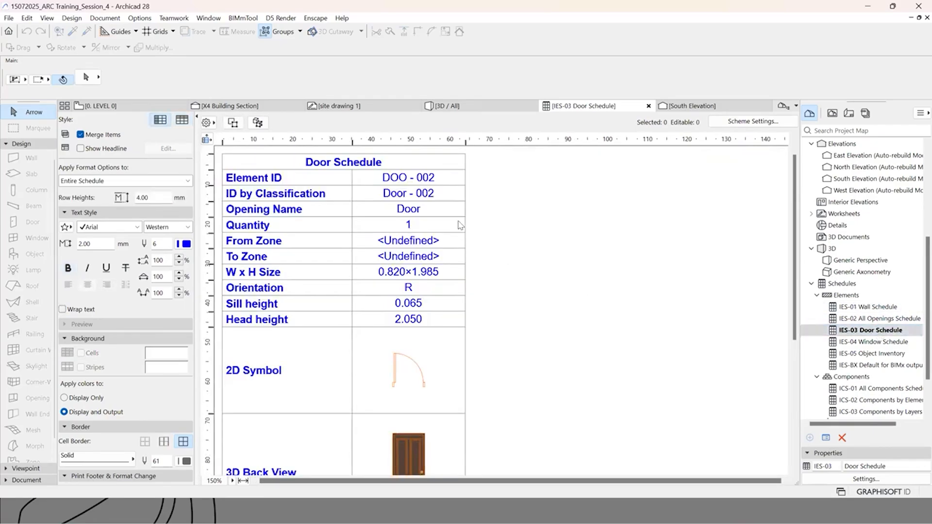
{"action": "left_click", "coordinate": [447, 181]}
{"action": "left_click", "coordinate": [429, 209]}
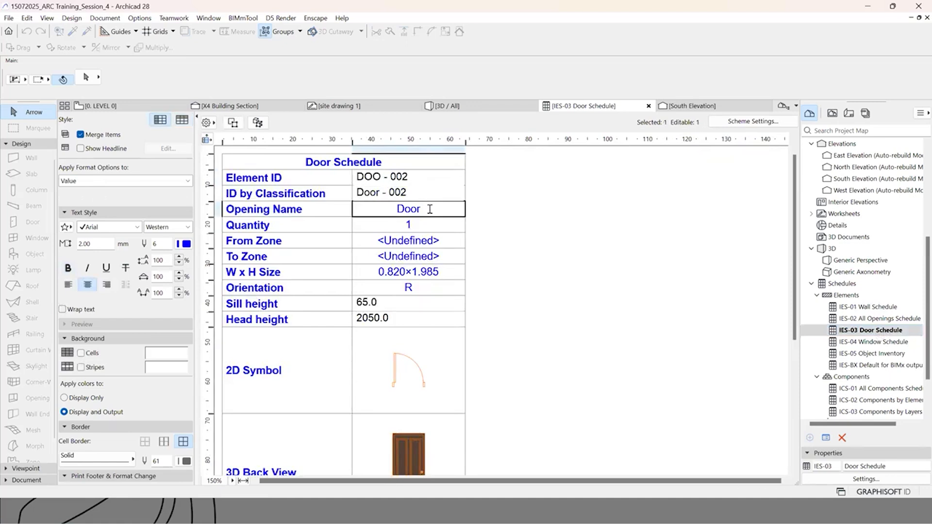
{"action": "left_click", "coordinate": [426, 224]}
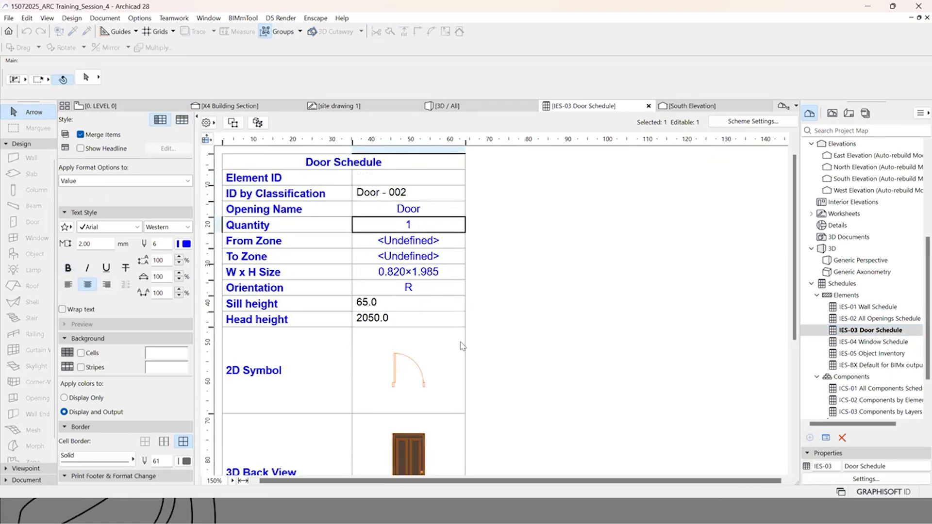
{"action": "scroll", "coordinate": [408, 291], "scroll_direction": "down", "scroll_amount": 4}
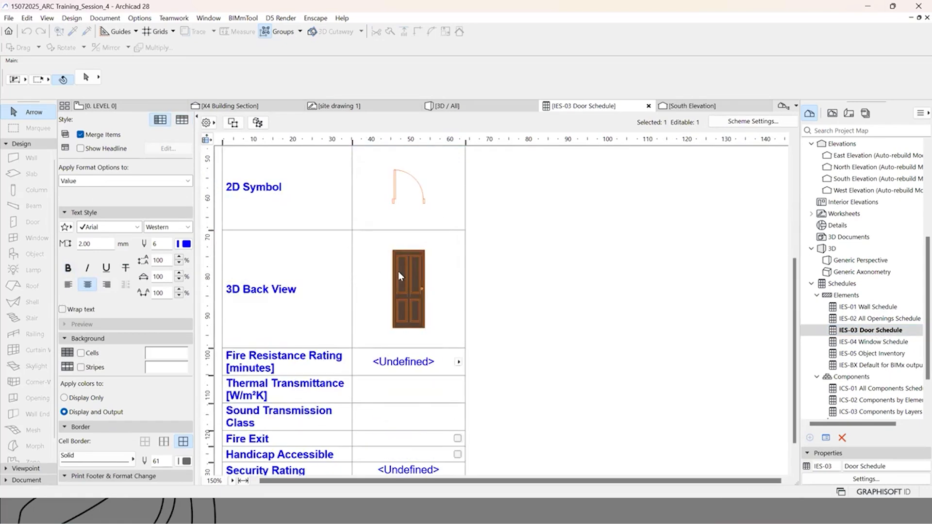
{"action": "scroll", "coordinate": [398, 272], "scroll_direction": "up", "scroll_amount": 4}
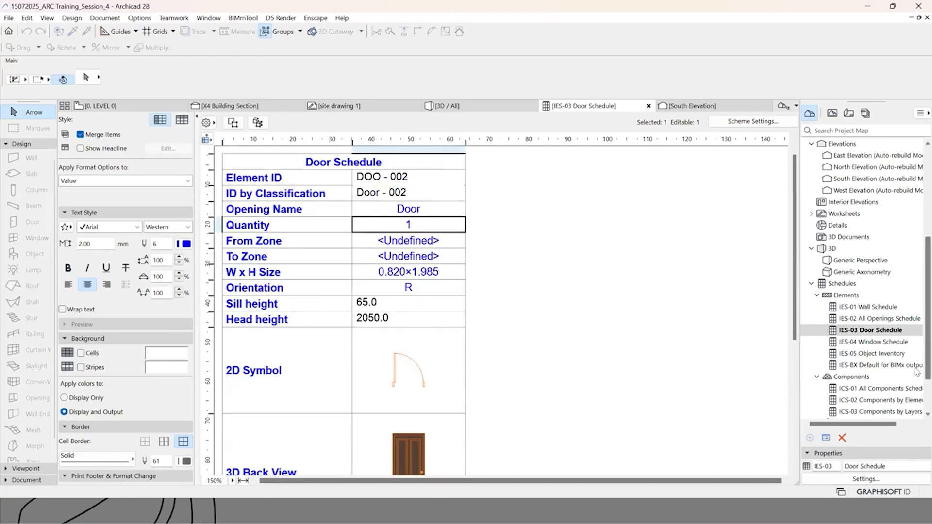
Step: Open the IES-05 Object Inventory and examine the furniture entries, their symbols, axonometries and product information
{"action": "double_click", "coordinate": [883, 353]}
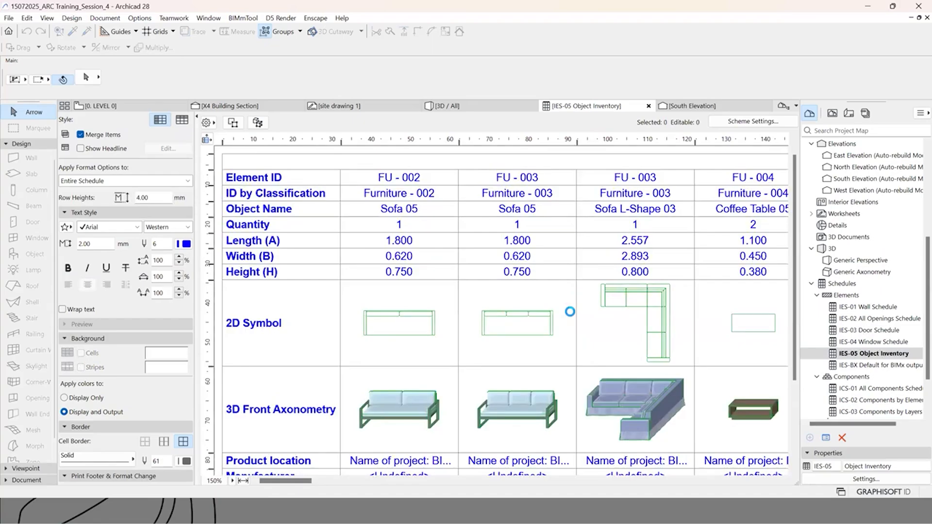
{"action": "left_click_drag", "start_coordinate": [298, 483], "coordinate": [321, 483]}
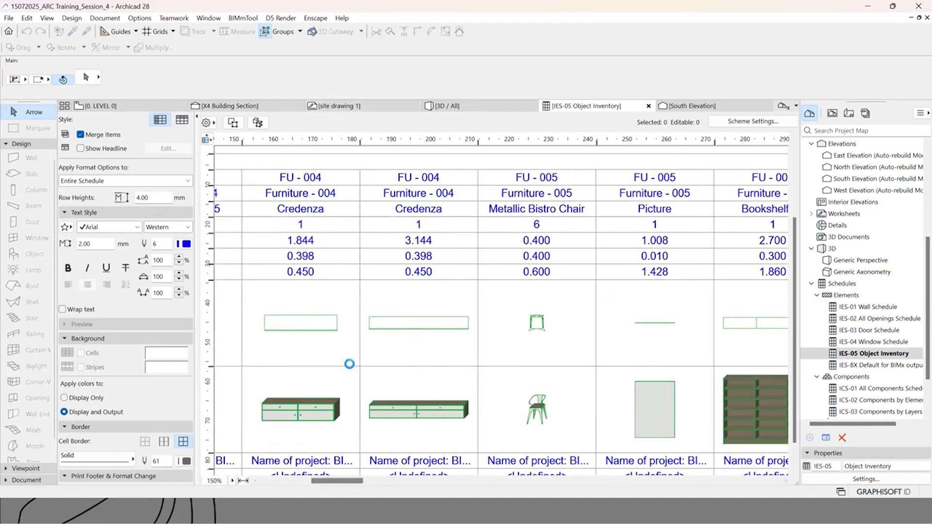
{"action": "scroll", "coordinate": [349, 364], "scroll_direction": "down", "scroll_amount": 3}
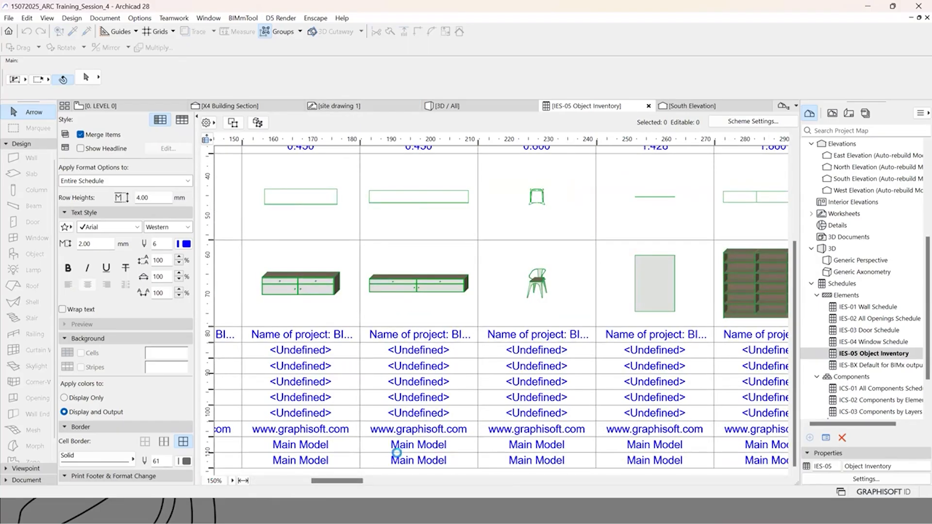
{"action": "left_click", "coordinate": [256, 481]}
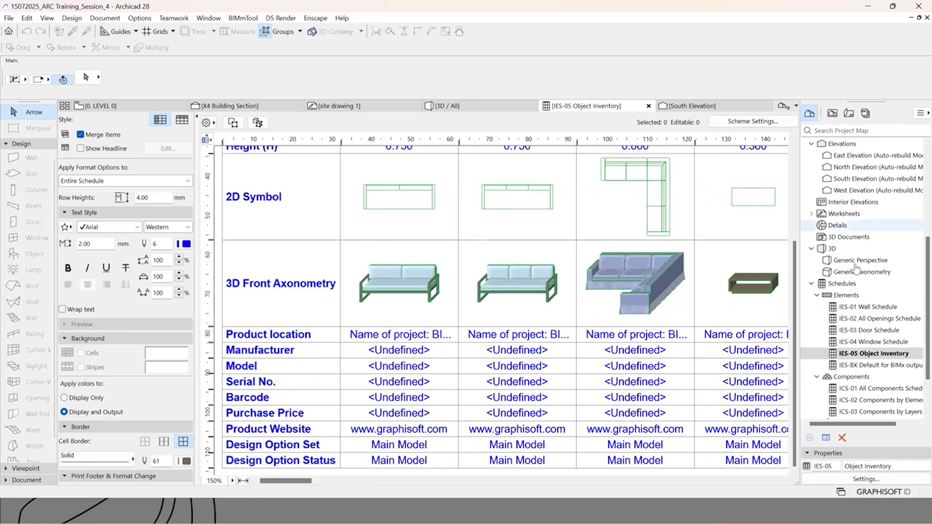
{"action": "left_click", "coordinate": [876, 355]}
Step: Open the ICS-01 All Components Schedule and examine its ID, name, material classification and gross volume columns
{"action": "scroll", "coordinate": [876, 355], "scroll_direction": "down", "scroll_amount": 1}
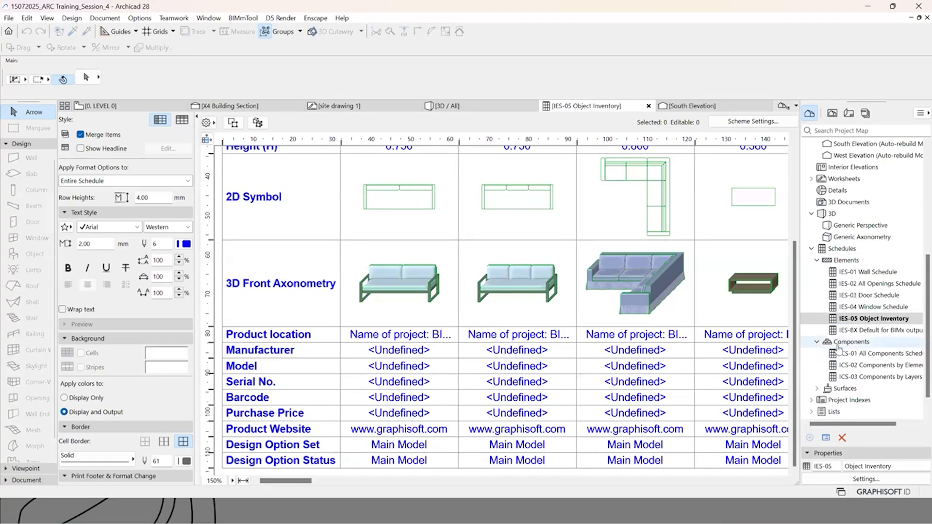
{"action": "double_click", "coordinate": [881, 356]}
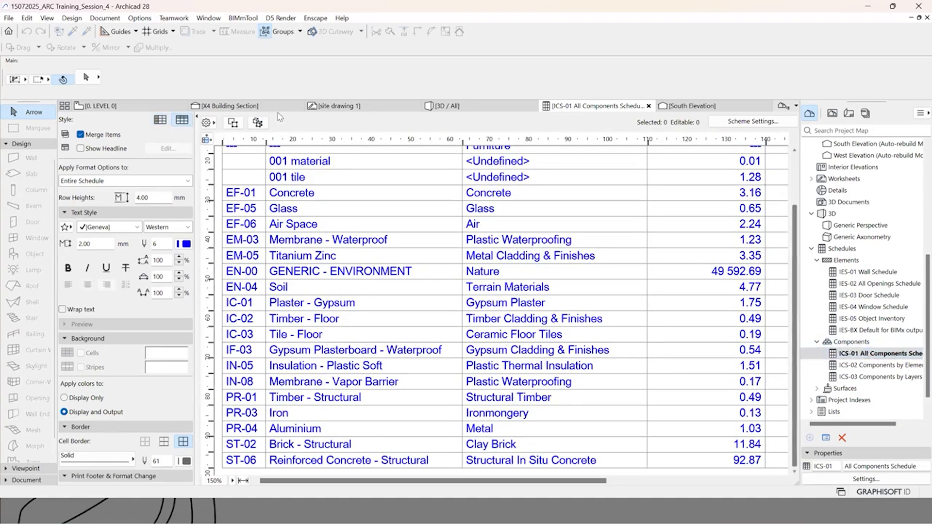
{"action": "left_click_drag", "start_coordinate": [795, 309], "coordinate": [795, 255]}
{"action": "left_click", "coordinate": [244, 181]}
{"action": "key", "text": "Tab"}
{"action": "key", "text": "Tab"}
{"action": "key", "text": "Tab"}
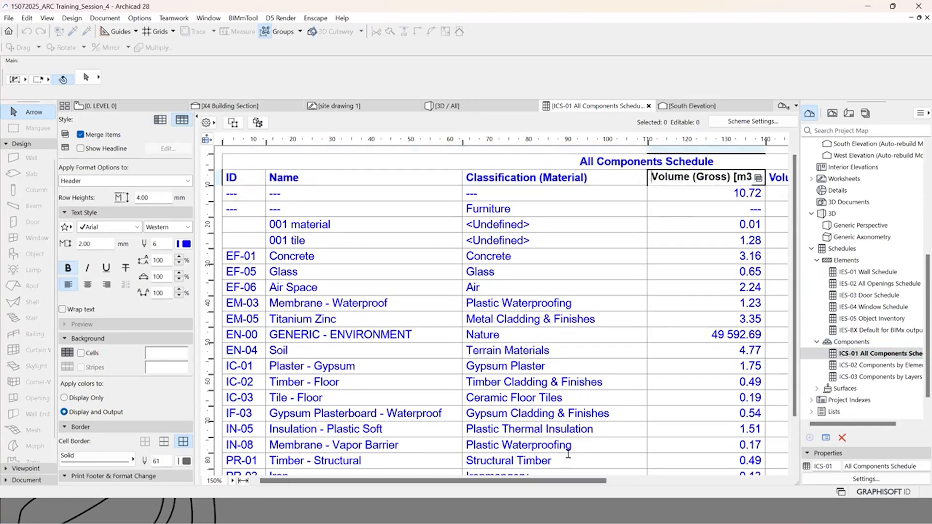
Step: Examine the net volume and the remaining columns of the components schedule, and return to its first column
{"action": "left_click_drag", "start_coordinate": [542, 482], "coordinate": [619, 483]}
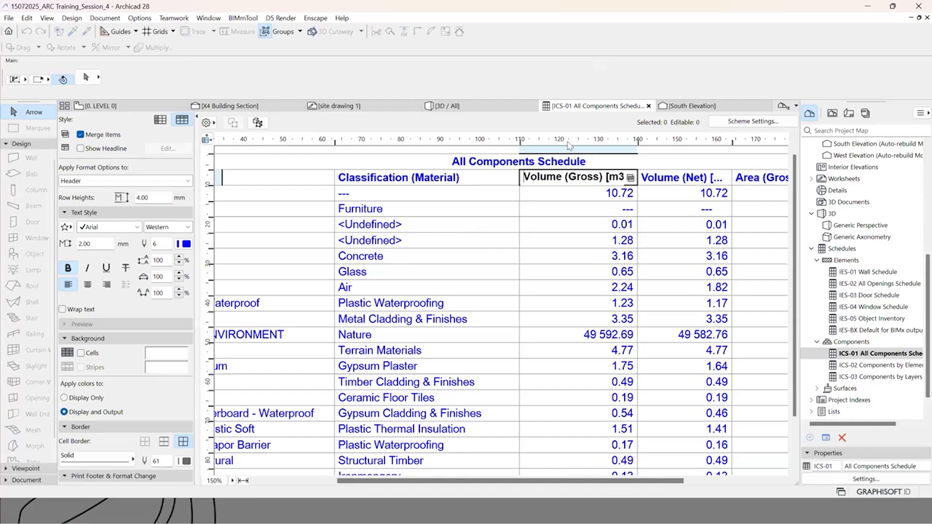
{"action": "left_click", "coordinate": [670, 179]}
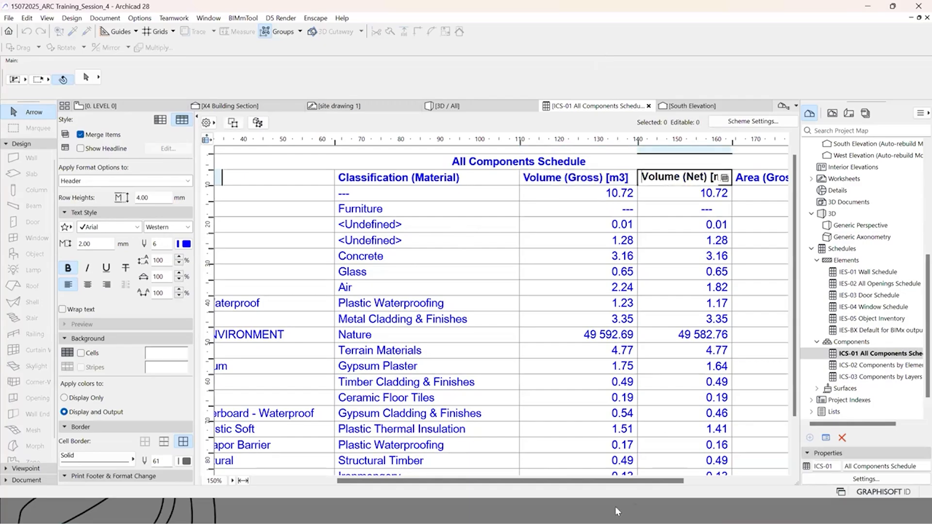
{"action": "left_click_drag", "start_coordinate": [616, 481], "coordinate": [719, 485]}
{"action": "left_click_drag", "start_coordinate": [558, 480], "coordinate": [383, 480]}
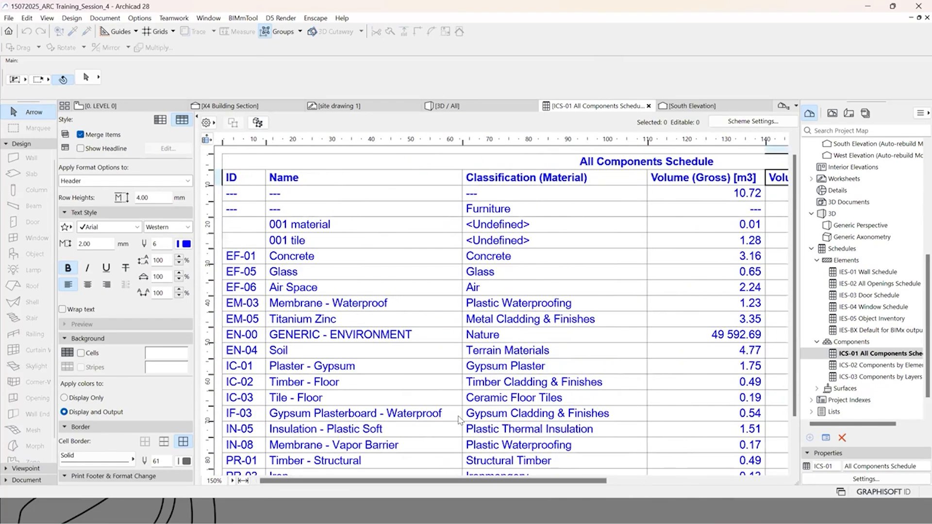
Step: Check the volume headers of the components schedule, and try to open the ISS-01 All Finishes surface schedule
{"action": "double_click", "coordinate": [763, 179]}
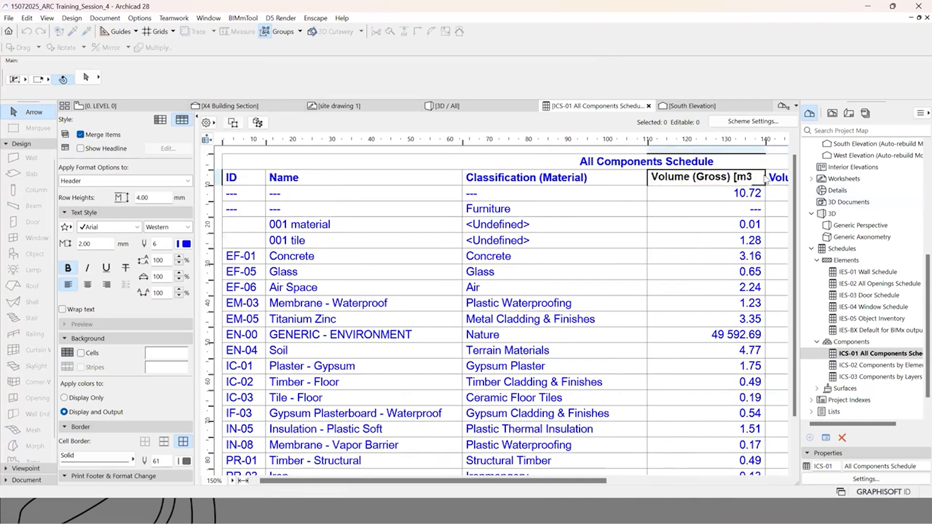
{"action": "left_click", "coordinate": [784, 182]}
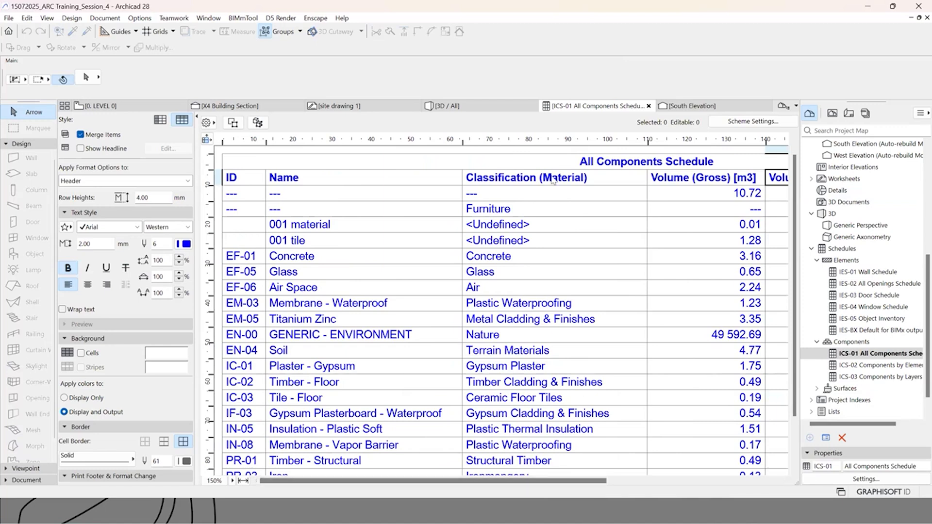
{"action": "scroll", "coordinate": [889, 358], "scroll_direction": "down", "scroll_amount": 2}
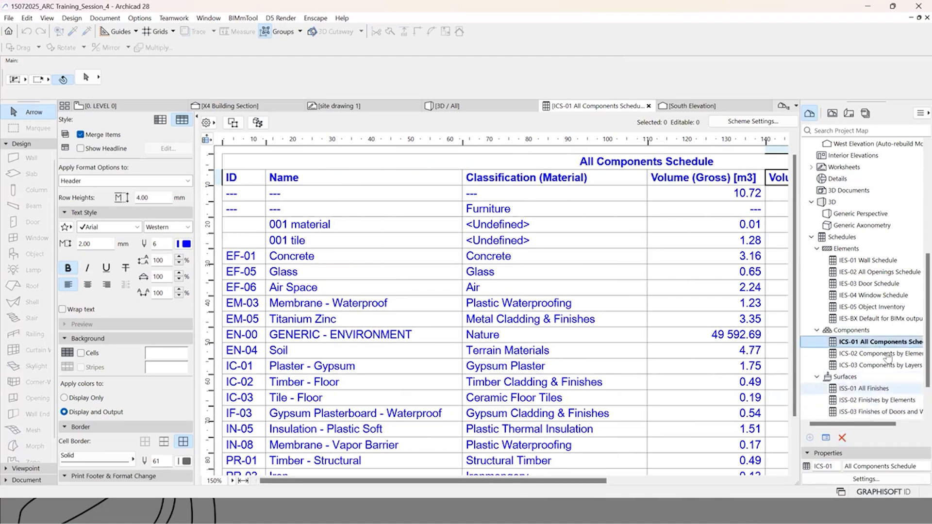
{"action": "scroll", "coordinate": [888, 359], "scroll_direction": "down", "scroll_amount": 2}
{"action": "double_click", "coordinate": [886, 354]}
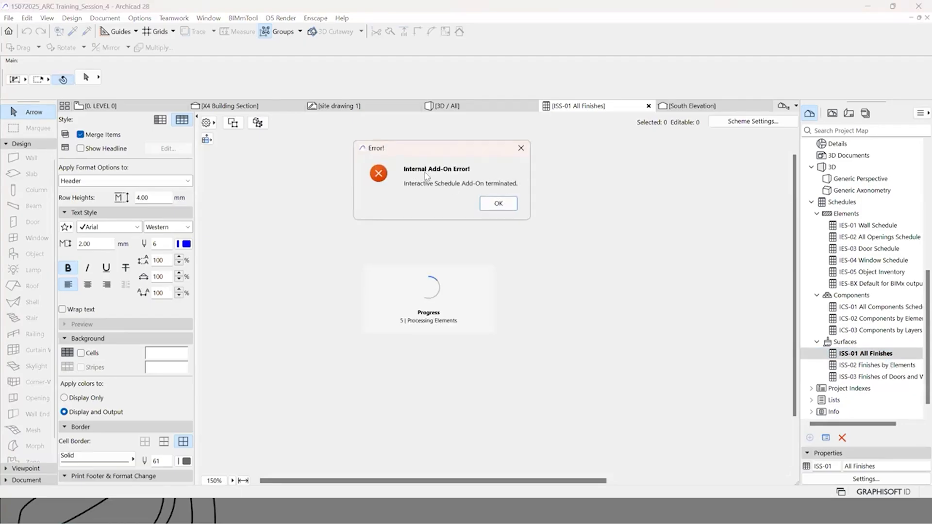
{"action": "key", "text": "Return"}
Step: Open the ISS-02 Finishes by Elements schedule and examine its Column group and the exposed area of the CRE - 002 entry
{"action": "double_click", "coordinate": [870, 366]}
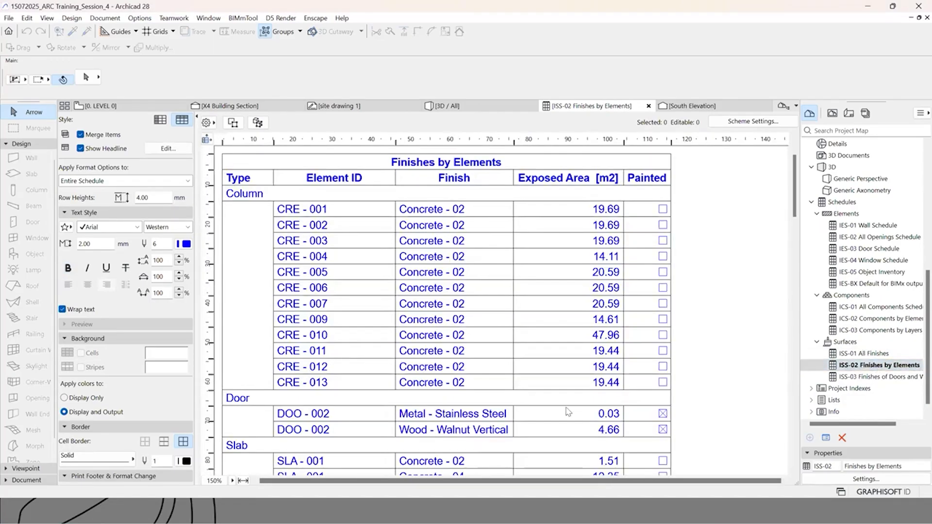
{"action": "left_click", "coordinate": [262, 194]}
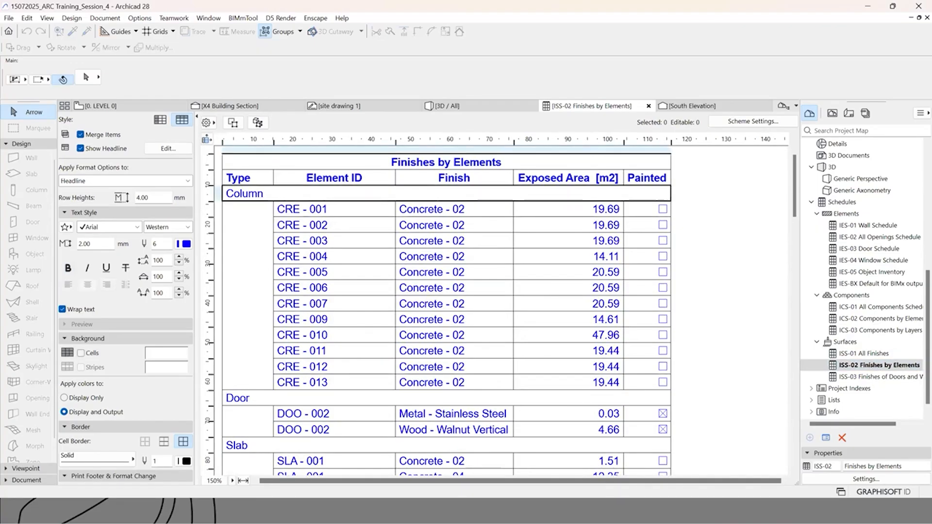
{"action": "left_click", "coordinate": [596, 225]}
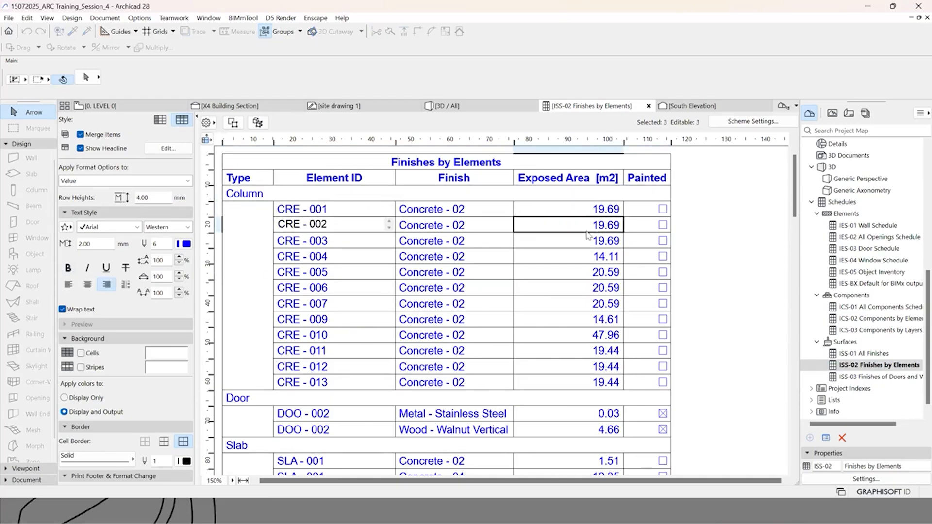
Step: Collapse the Elements schedule group and create a new Elements schedule scheme named "slab schedule" without an ID
{"action": "left_click", "coordinate": [868, 216]}
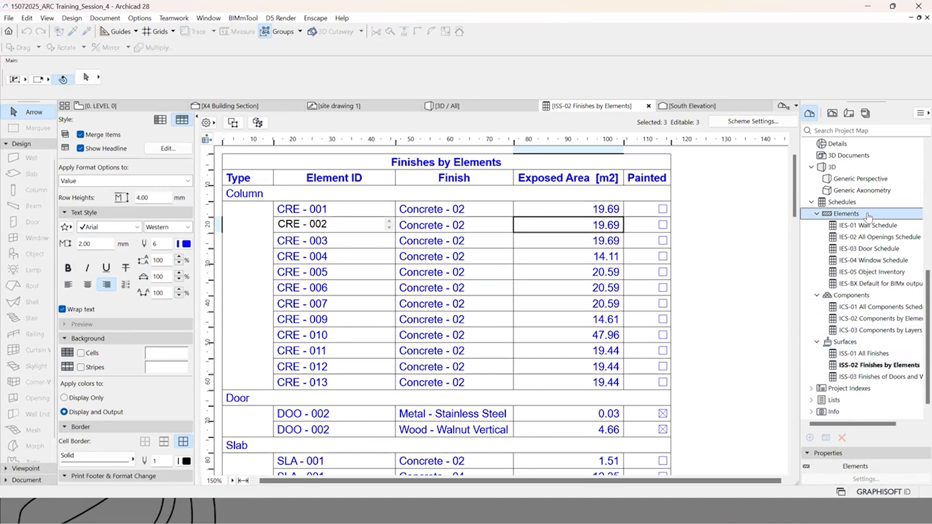
{"action": "left_click", "coordinate": [818, 214]}
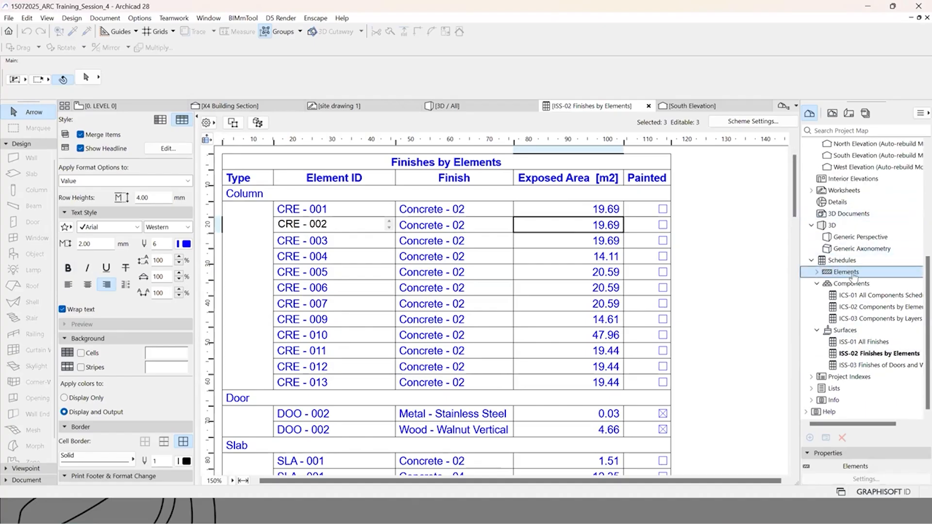
{"action": "right_click", "coordinate": [855, 276]}
{"action": "left_click", "coordinate": [879, 285]}
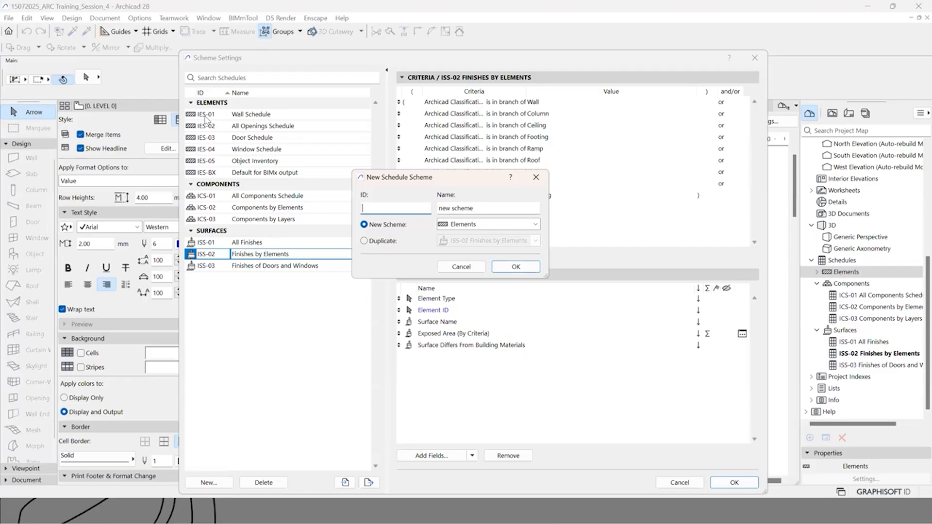
{"action": "left_click_drag", "start_coordinate": [220, 98], "coordinate": [218, 104]}
{"action": "mouse_move", "coordinate": [202, 120]}
{"action": "left_mouse_down"}
{"action": "mouse_move", "coordinate": [205, 138]}
{"action": "mouse_move", "coordinate": [185, 122]}
{"action": "left_mouse_up"}
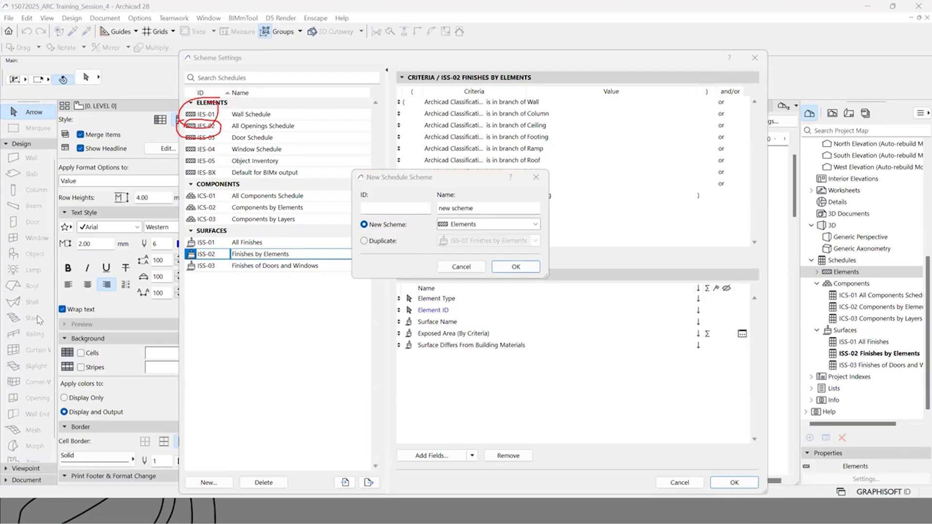
{"action": "triple_click", "coordinate": [467, 211]}
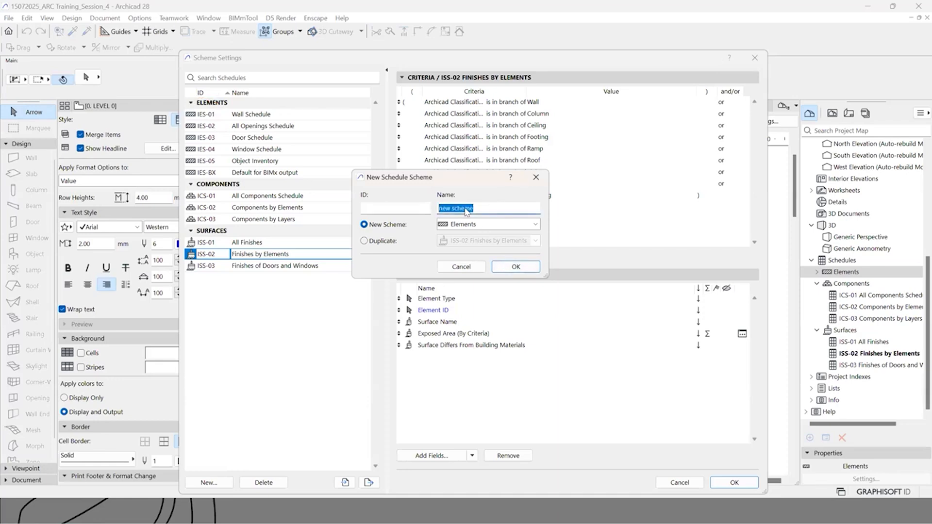
{"action": "type", "text": "slab schedule"}
{"action": "left_click", "coordinate": [518, 271]}
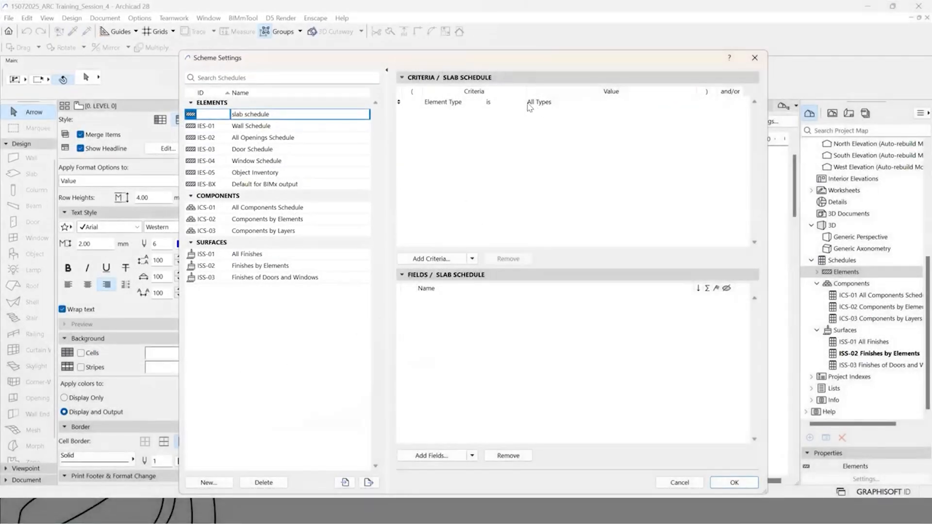
Step: Collapse the Fields section of the slab schedule's scheme settings and keep only the Criteria section expanded
{"action": "left_click", "coordinate": [529, 103]}
{"action": "left_click", "coordinate": [462, 77]}
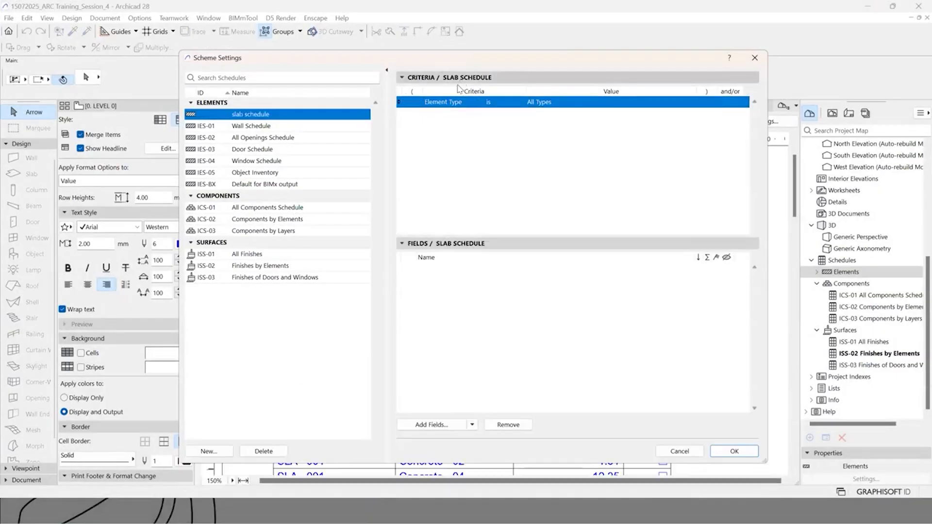
{"action": "left_click", "coordinate": [459, 91]}
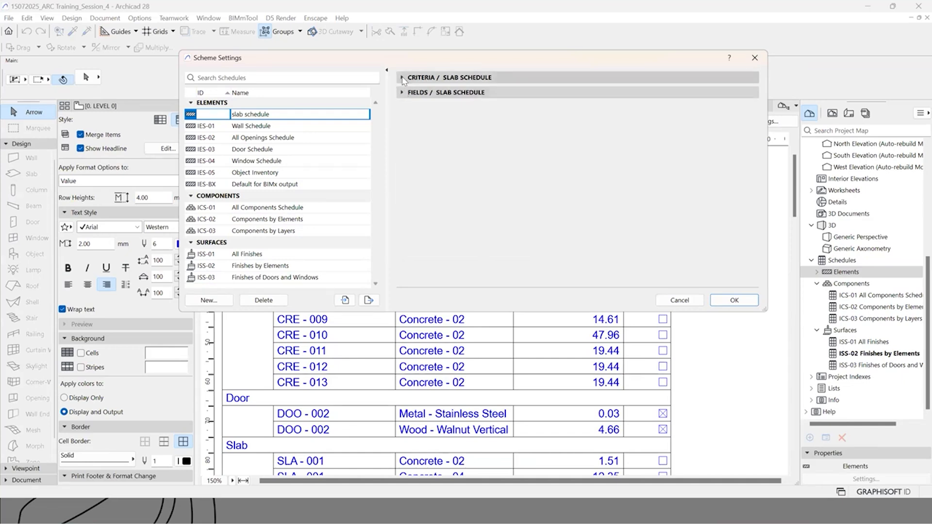
{"action": "left_click", "coordinate": [403, 77]}
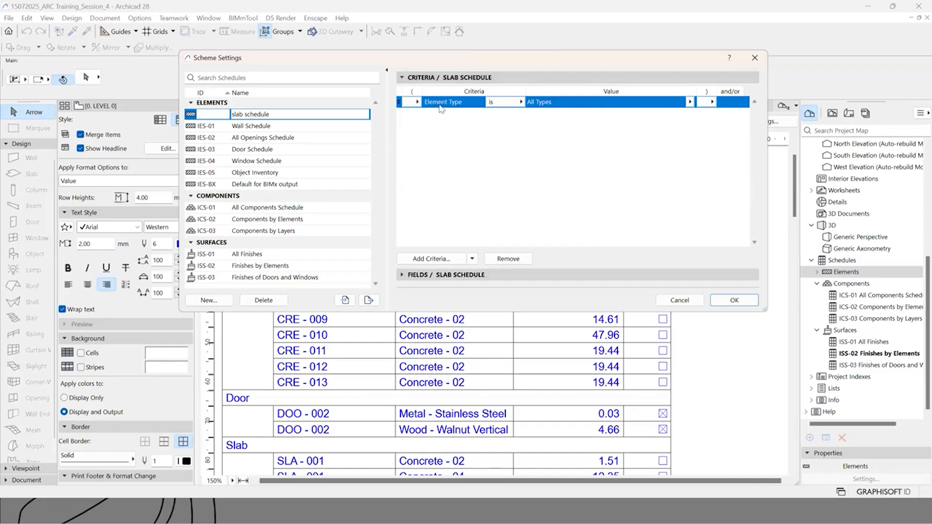
Step: Look through the available criteria and set the slab schedule's Element Type criterion to Slab
{"action": "left_click", "coordinate": [448, 257]}
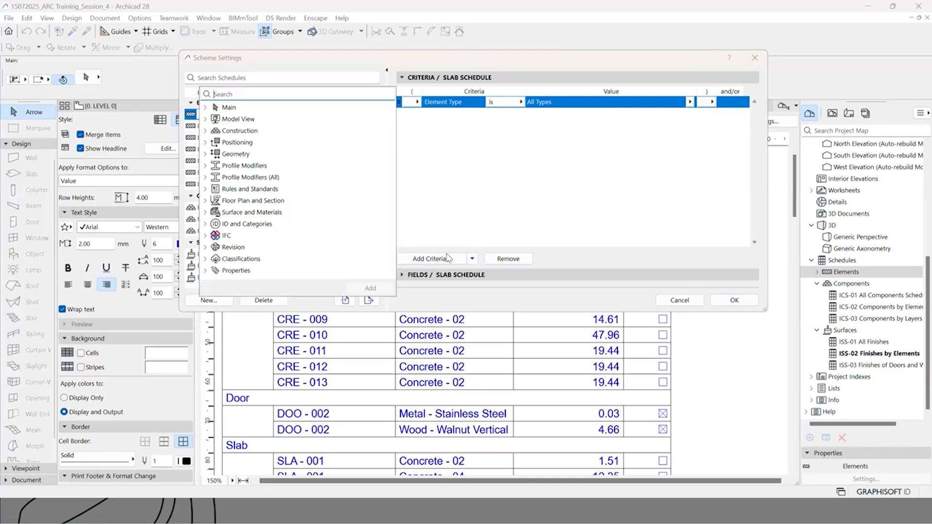
{"action": "left_click", "coordinate": [489, 237]}
{"action": "left_click", "coordinate": [439, 260]}
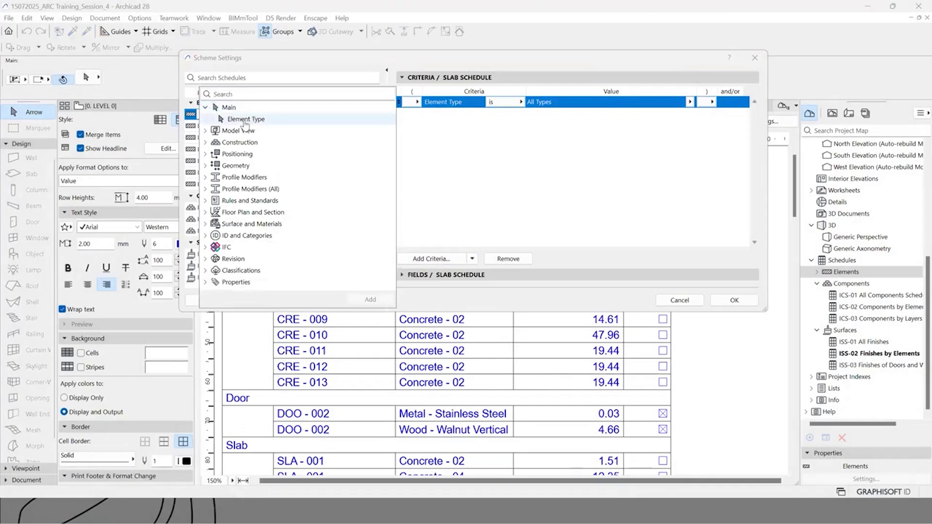
{"action": "left_click", "coordinate": [456, 106]}
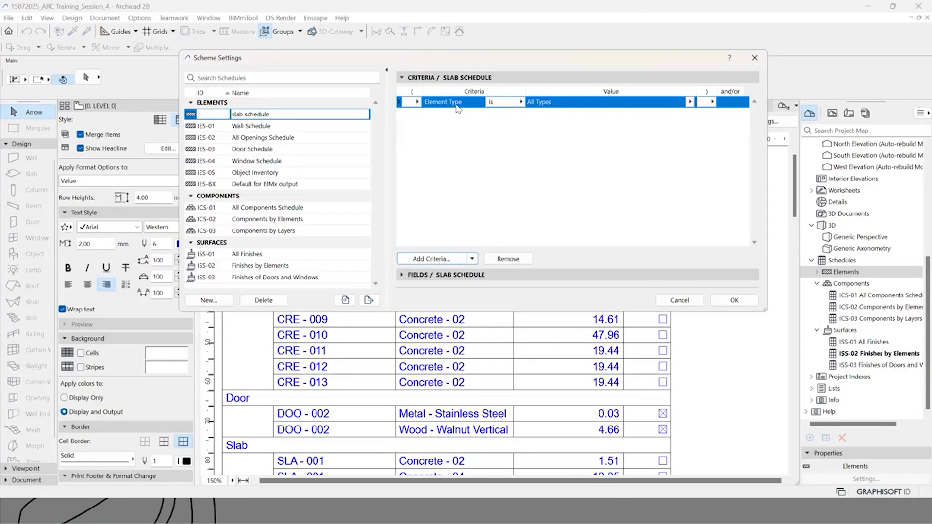
{"action": "left_click", "coordinate": [690, 102]}
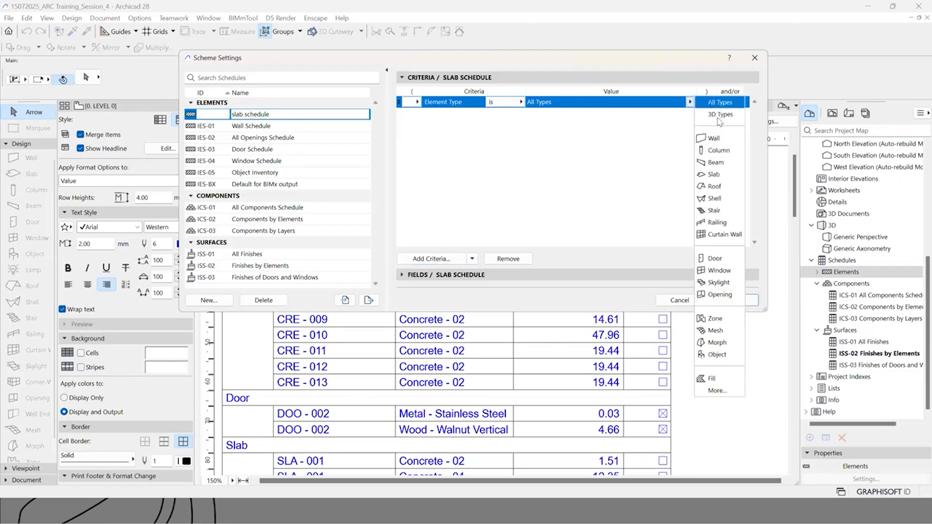
{"action": "left_click", "coordinate": [731, 175]}
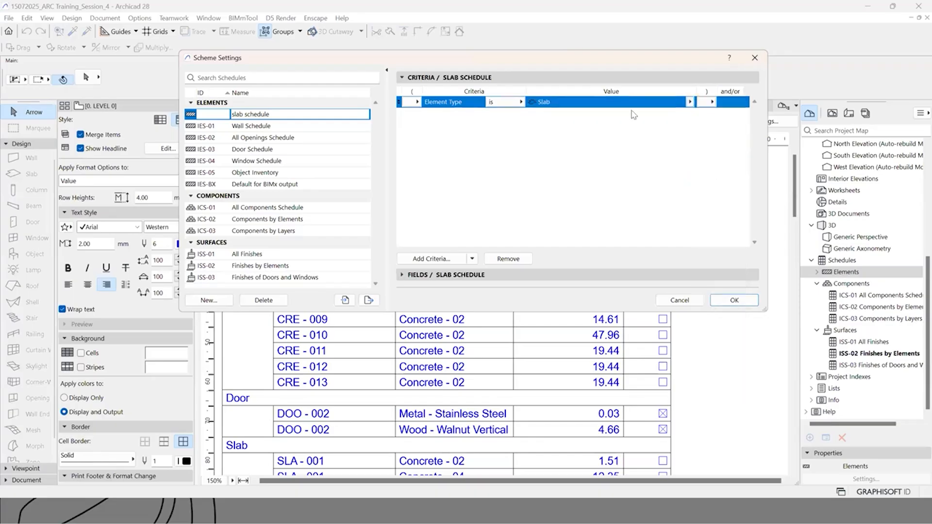
Step: Add a Home Story criterion found by searching for "home", and keep it equal to 0. LEVEL 0
{"action": "left_click", "coordinate": [414, 260]}
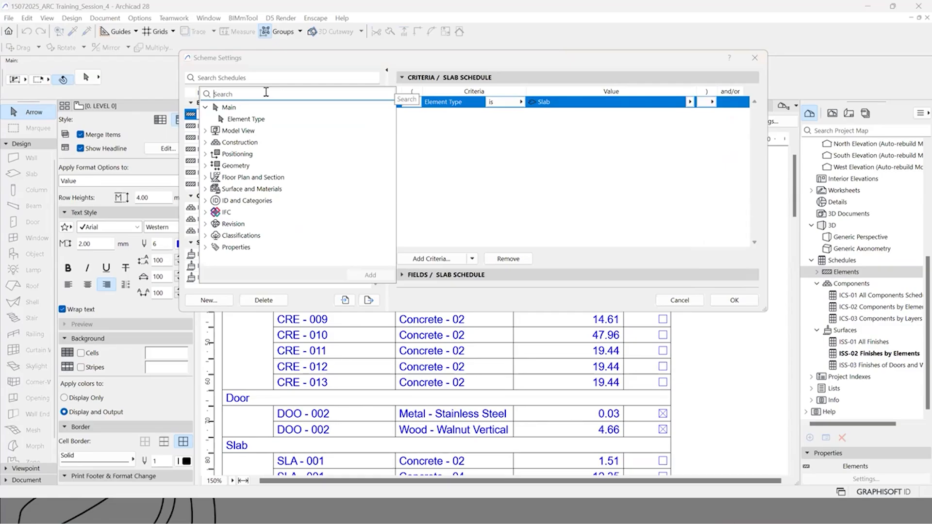
{"action": "type", "text": "home"}
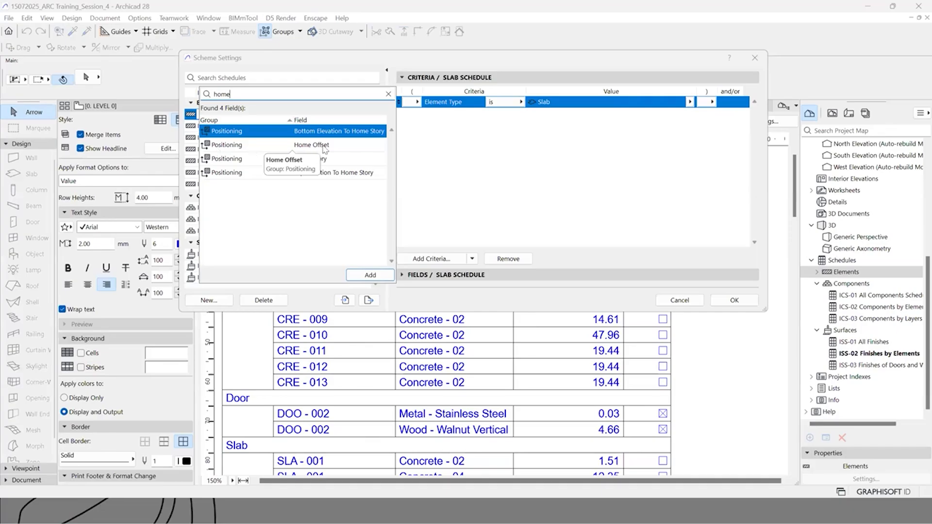
{"action": "left_click", "coordinate": [352, 159]}
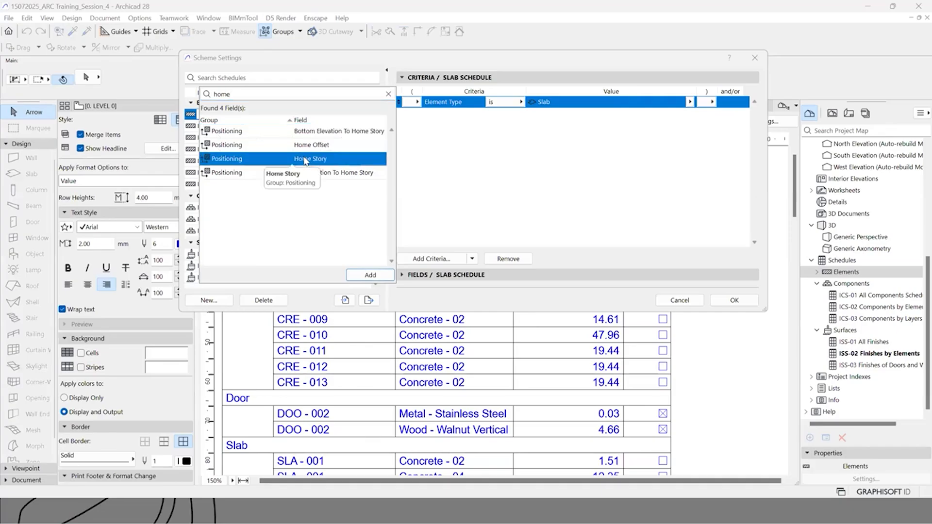
{"action": "double_click", "coordinate": [329, 164]}
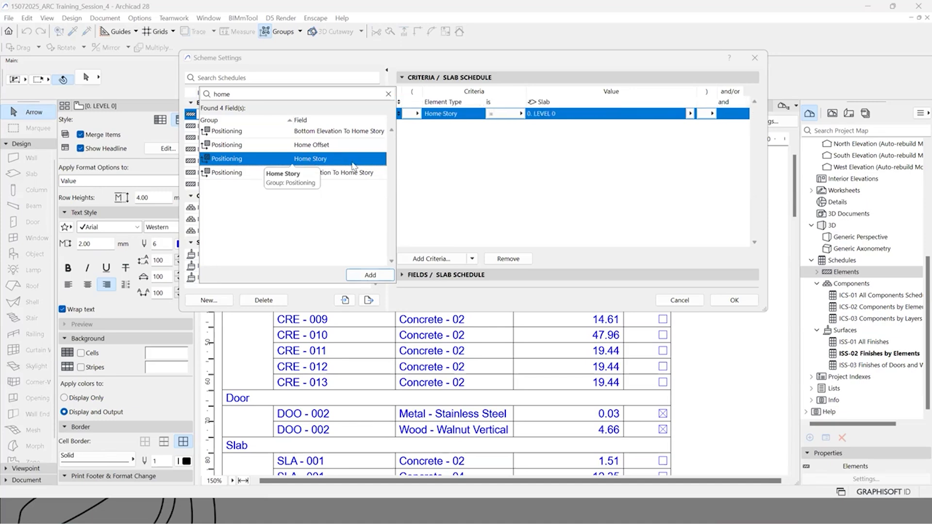
{"action": "left_click", "coordinate": [523, 166]}
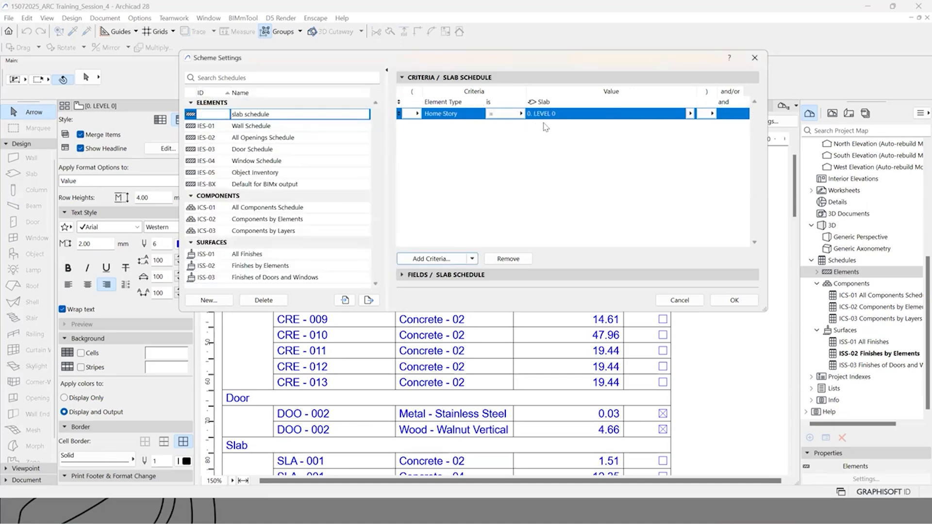
{"action": "left_click", "coordinate": [690, 114]}
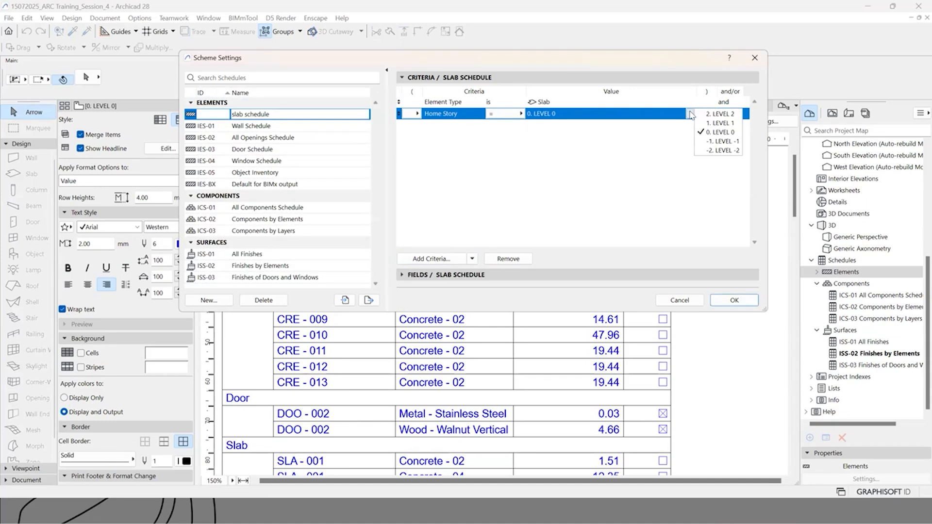
{"action": "left_click", "coordinate": [727, 132]}
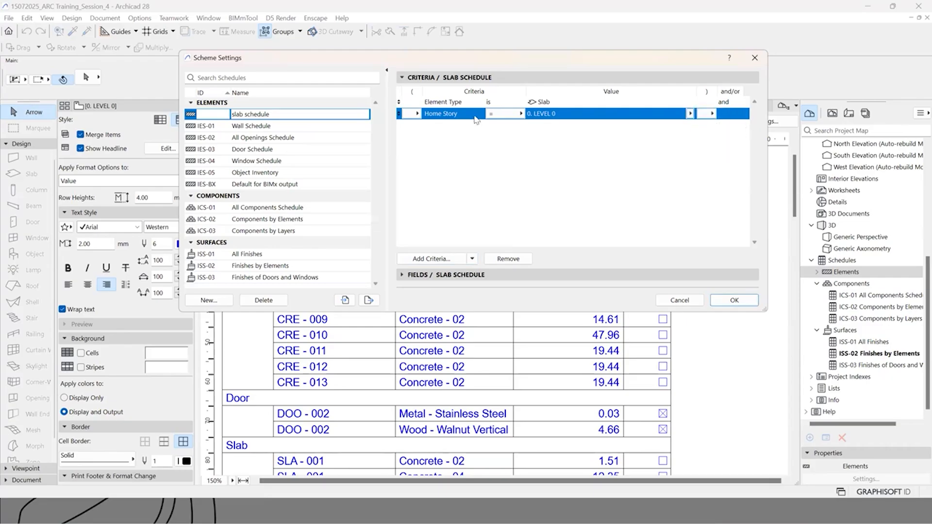
Step: Review the Element Type and Home Story criteria values and the opening bracket options of the Element Type criterion
{"action": "left_click", "coordinate": [554, 103]}
{"action": "left_click", "coordinate": [552, 116]}
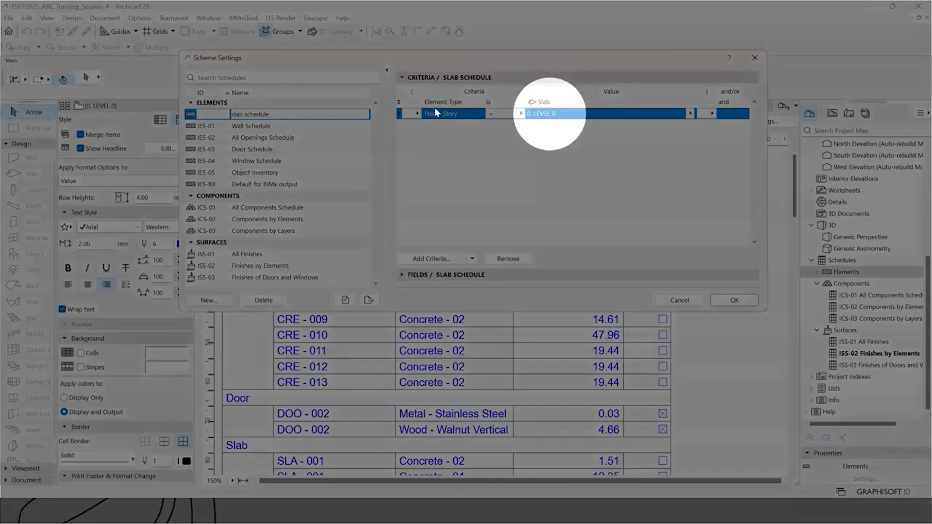
{"action": "left_click", "coordinate": [533, 103]}
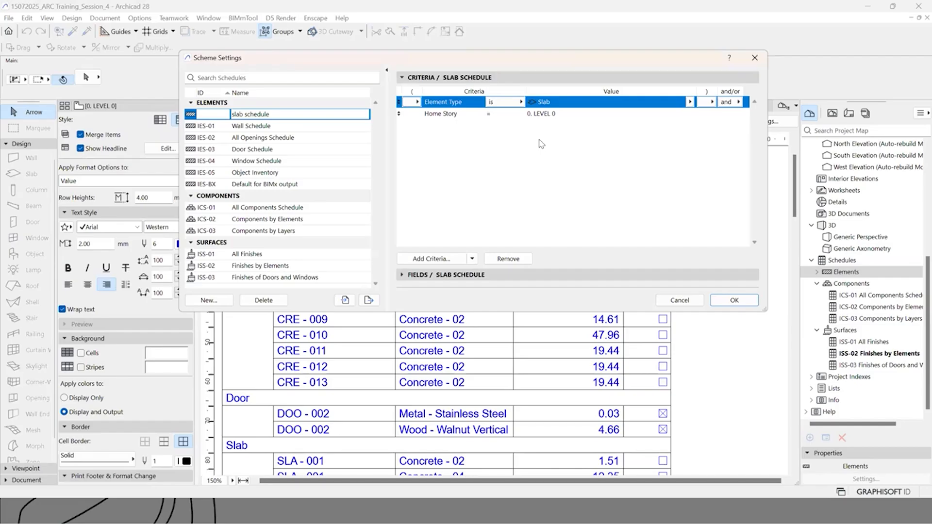
{"action": "left_click", "coordinate": [411, 104]}
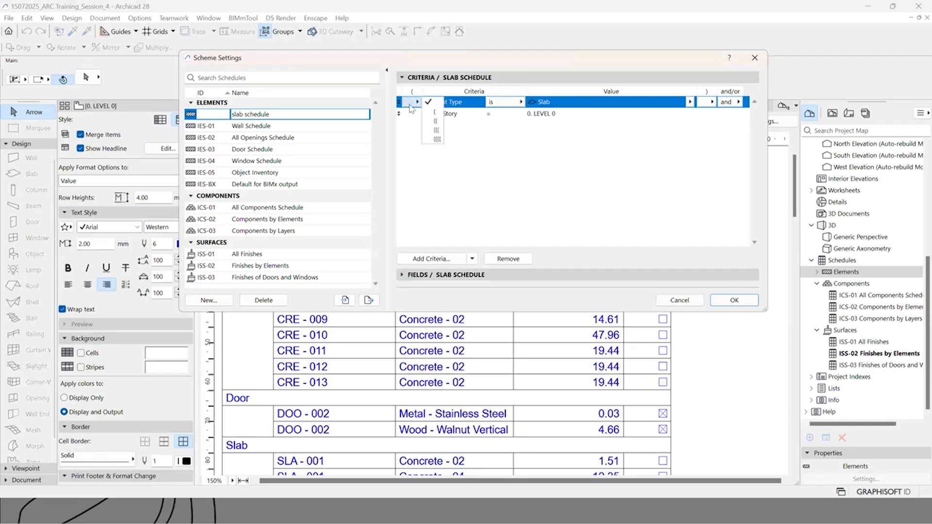
{"action": "left_click", "coordinate": [570, 134]}
Step: Try the "and" and "or" operators between the Element Type and Home Story criteria, ending on "or"
{"action": "left_click", "coordinate": [732, 104]}
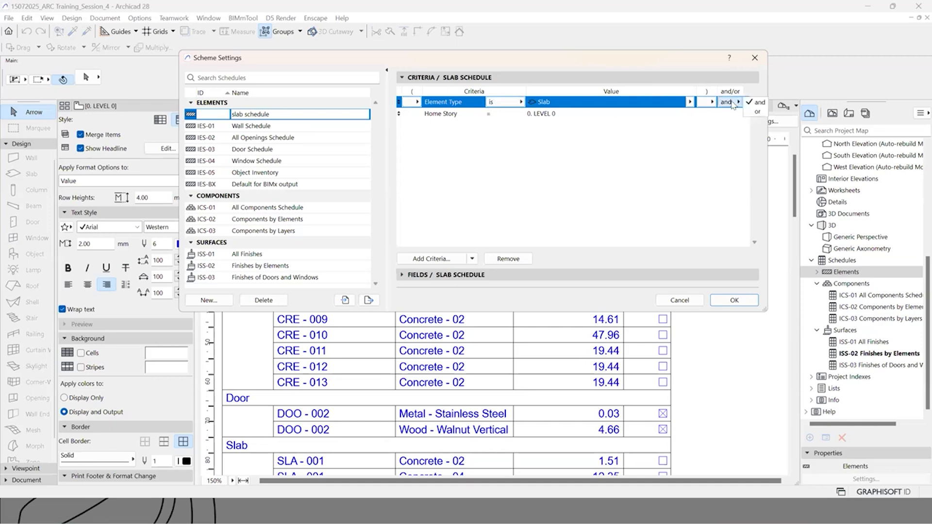
{"action": "left_click", "coordinate": [761, 103]}
{"action": "left_click", "coordinate": [738, 102]}
{"action": "left_click", "coordinate": [756, 111]}
{"action": "left_click", "coordinate": [754, 104]}
{"action": "left_click", "coordinate": [754, 103]}
{"action": "left_click", "coordinate": [738, 103]}
{"action": "left_click", "coordinate": [759, 112]}
{"action": "left_click", "coordinate": [633, 138]}
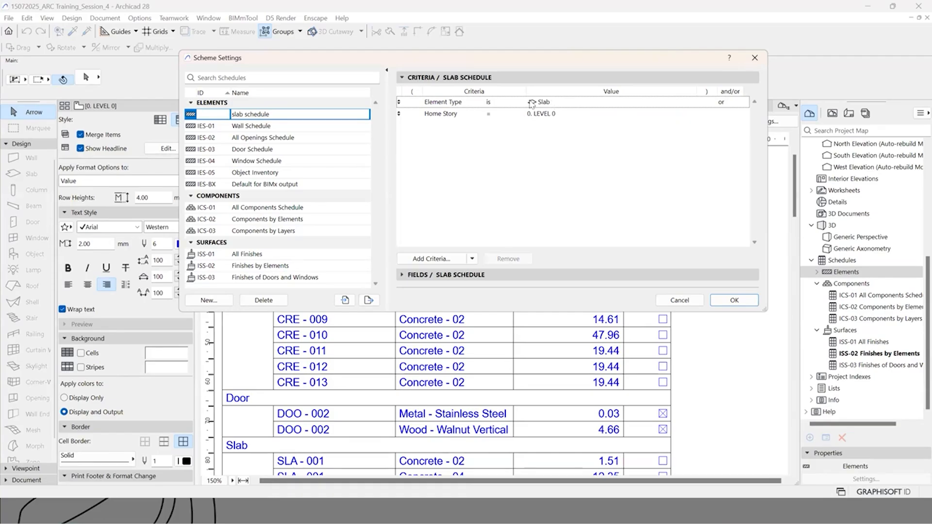
Step: Set the operator joining the Element Type and Home Story criteria to "and" and deselect the criterion row
{"action": "left_click", "coordinate": [736, 102]}
{"action": "left_click", "coordinate": [738, 102]}
{"action": "left_click", "coordinate": [768, 106]}
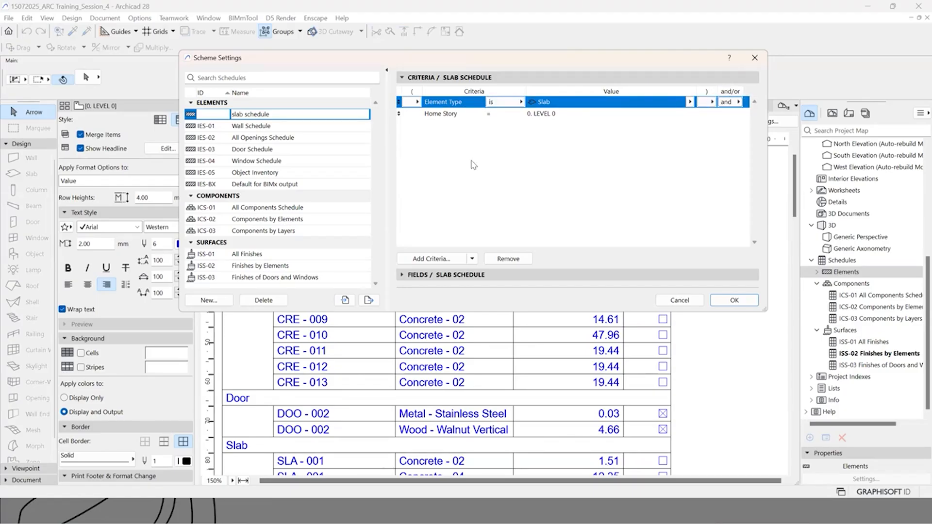
{"action": "left_click", "coordinate": [456, 226]}
Step: Examine the Construction parameters available as further criteria for the slab schedule, without adding any
{"action": "left_click", "coordinate": [419, 260]}
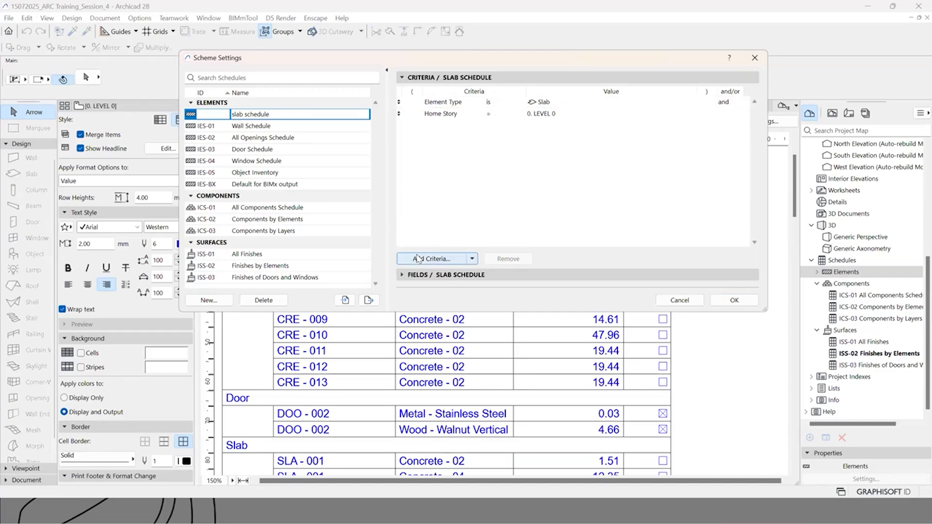
{"action": "left_click", "coordinate": [214, 143]}
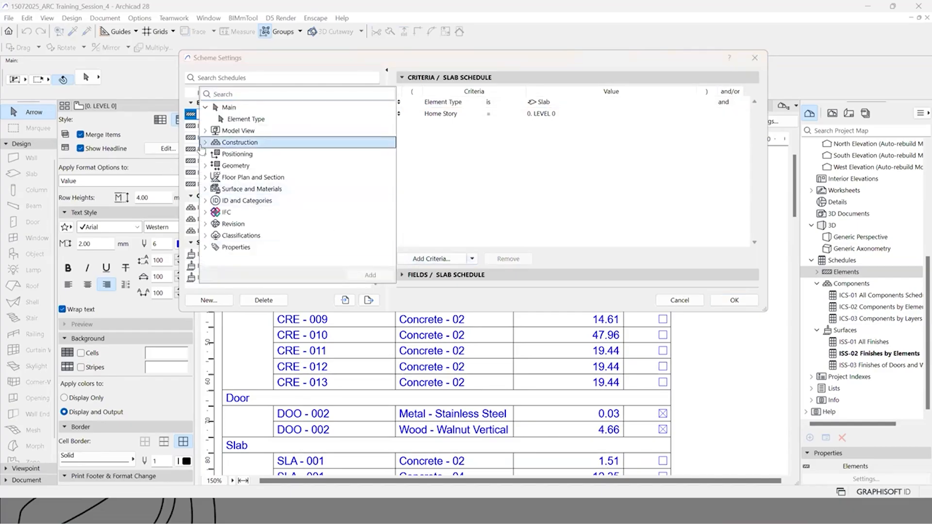
{"action": "left_click", "coordinate": [205, 143]}
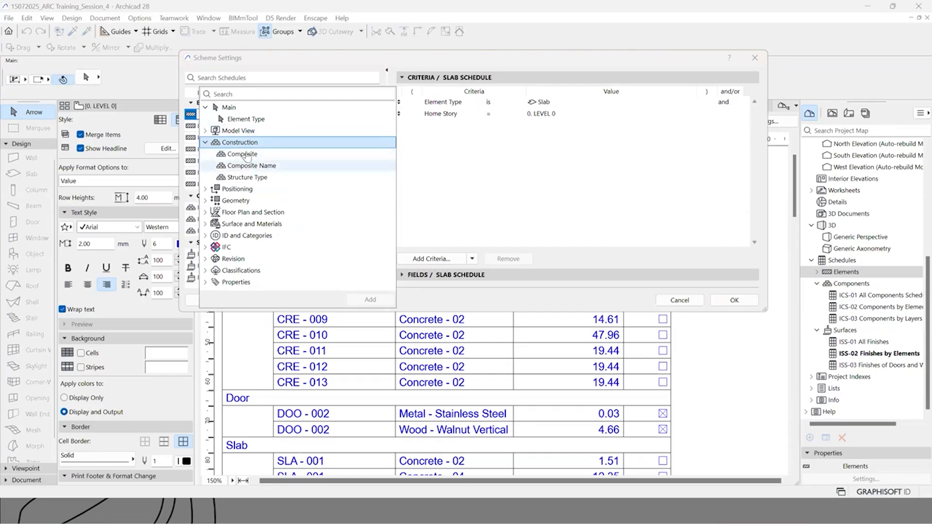
{"action": "left_click", "coordinate": [488, 157]}
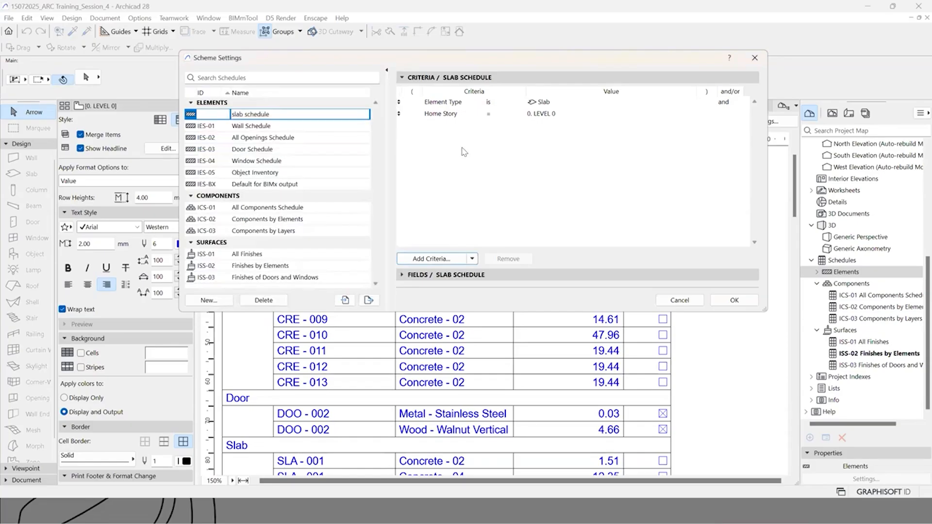
Step: Show the slab schedule's fields and browse the General Parameters that can be added as columns
{"action": "left_click", "coordinate": [457, 81]}
{"action": "left_click", "coordinate": [450, 95]}
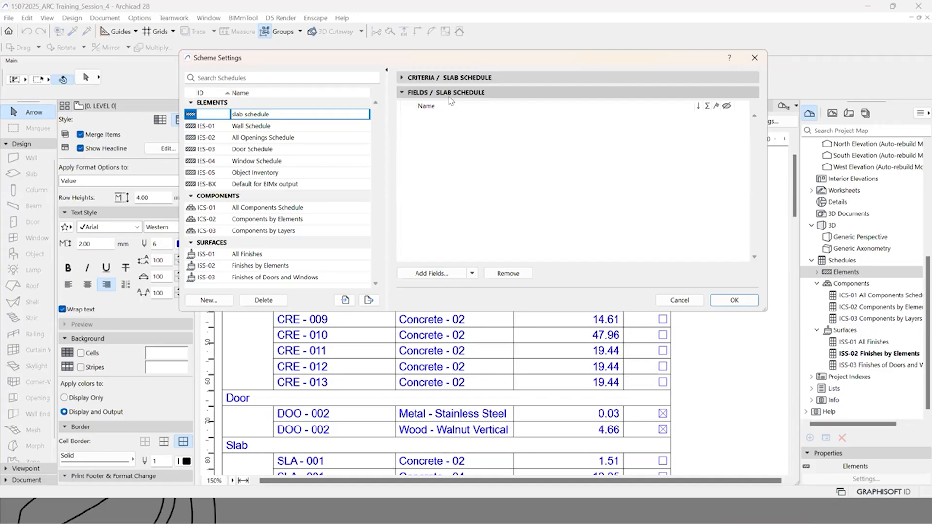
{"action": "left_click", "coordinate": [436, 275]}
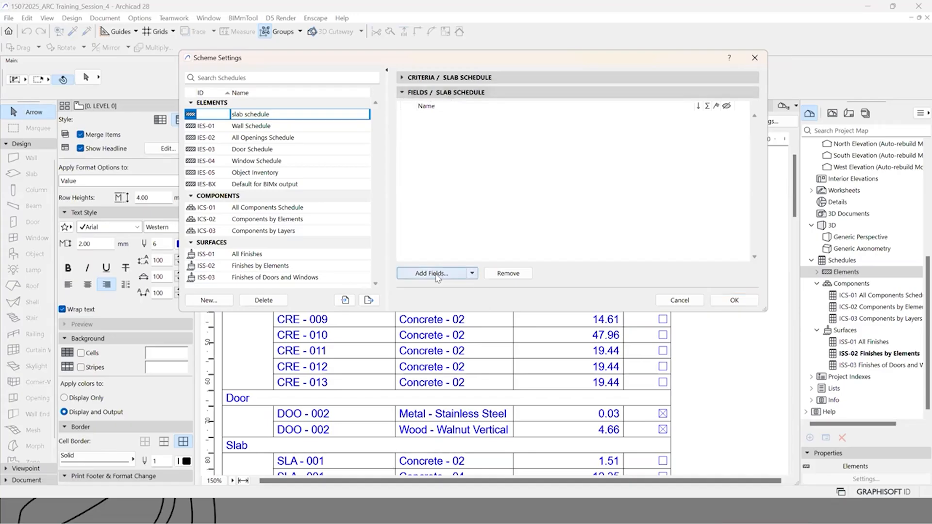
{"action": "left_click", "coordinate": [206, 123]}
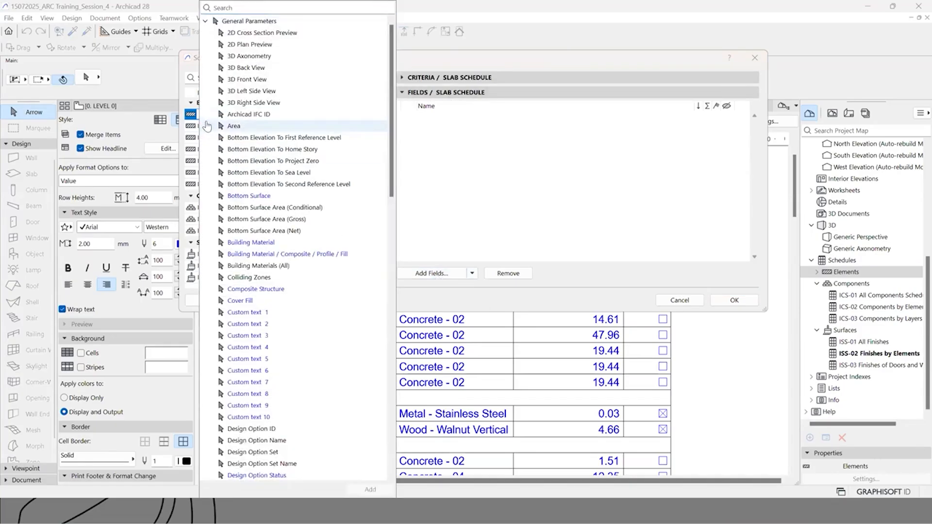
{"action": "left_click", "coordinate": [205, 21]}
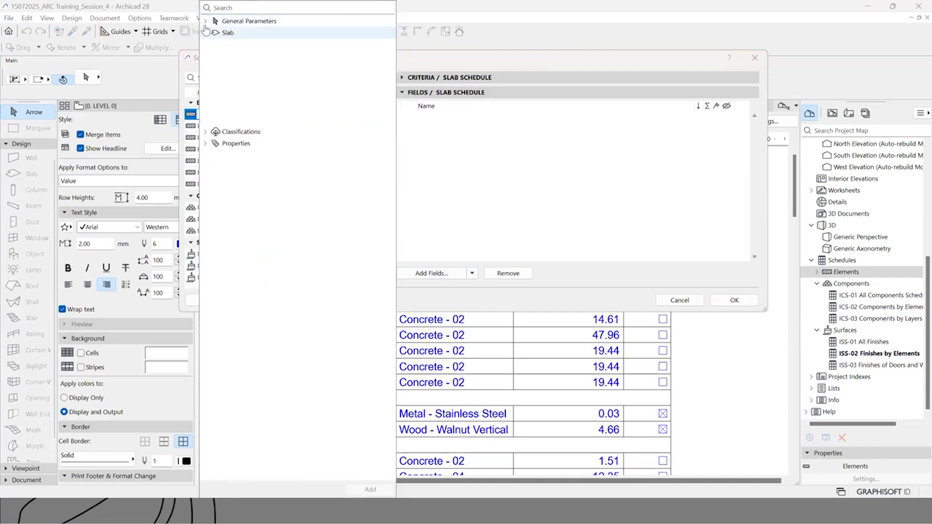
{"action": "left_click", "coordinate": [206, 21]}
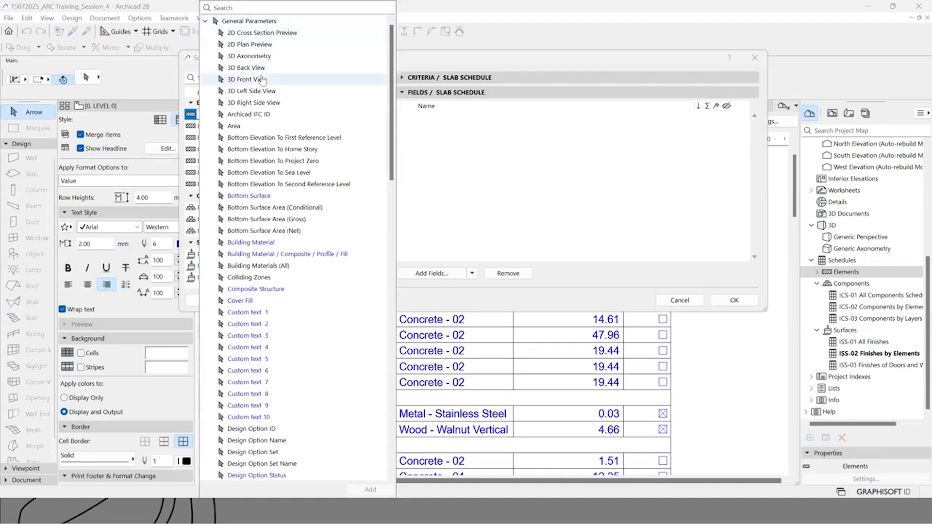
{"action": "left_click", "coordinate": [458, 130]}
Step: Add the Element ID and Building Material / Composite / Profile / Fill fields, found by searching for "elem" and "material"
{"action": "left_click", "coordinate": [426, 273]}
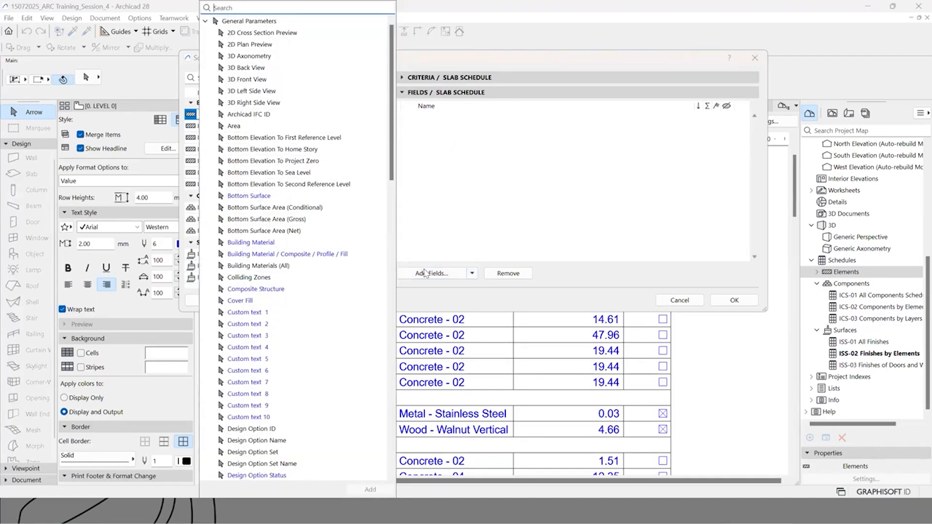
{"action": "type", "text": "elem"}
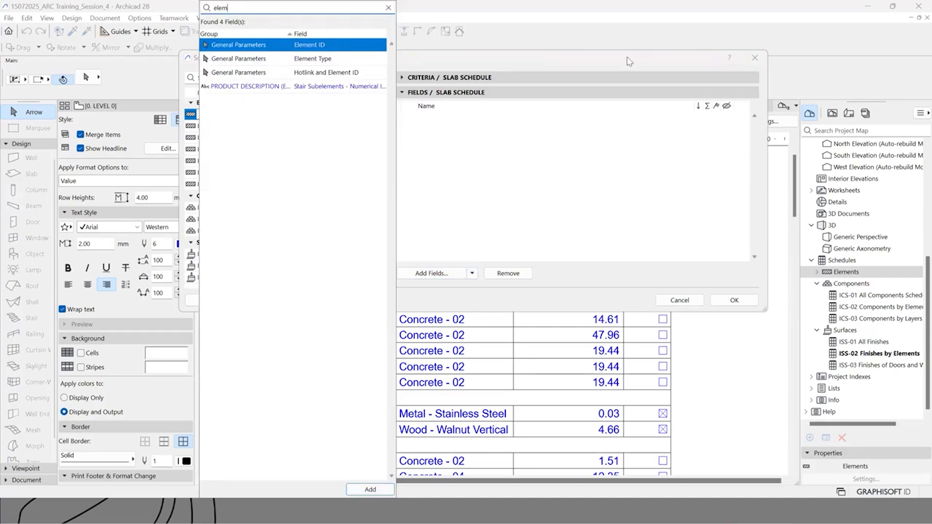
{"action": "double_click", "coordinate": [309, 45]}
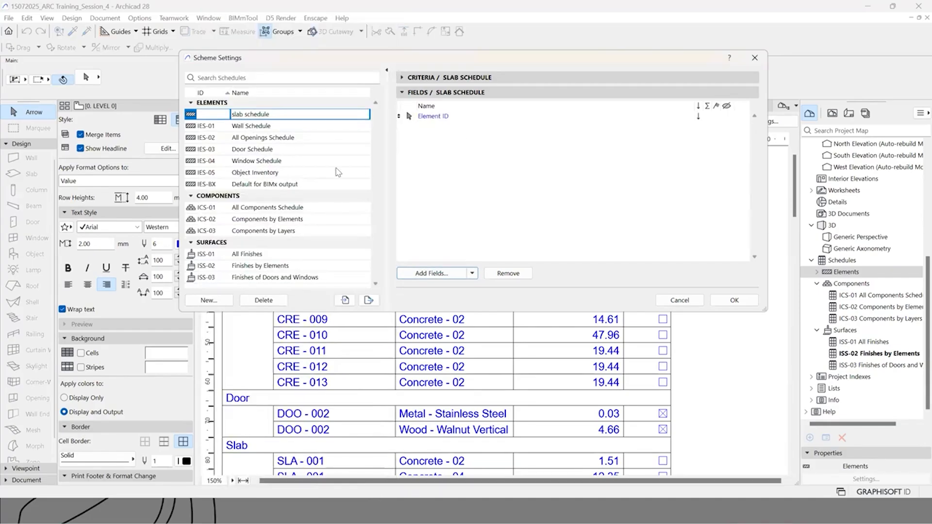
{"action": "left_click", "coordinate": [431, 274]}
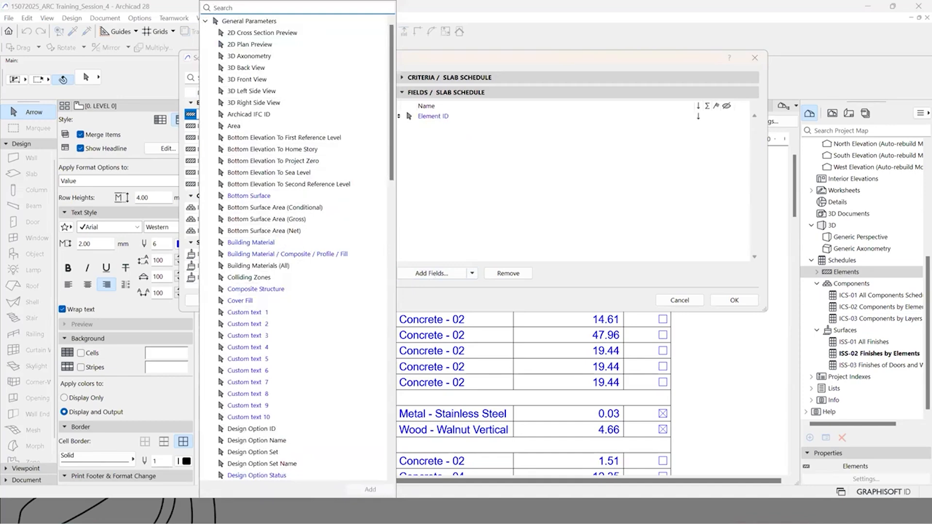
{"action": "type", "text": "material"}
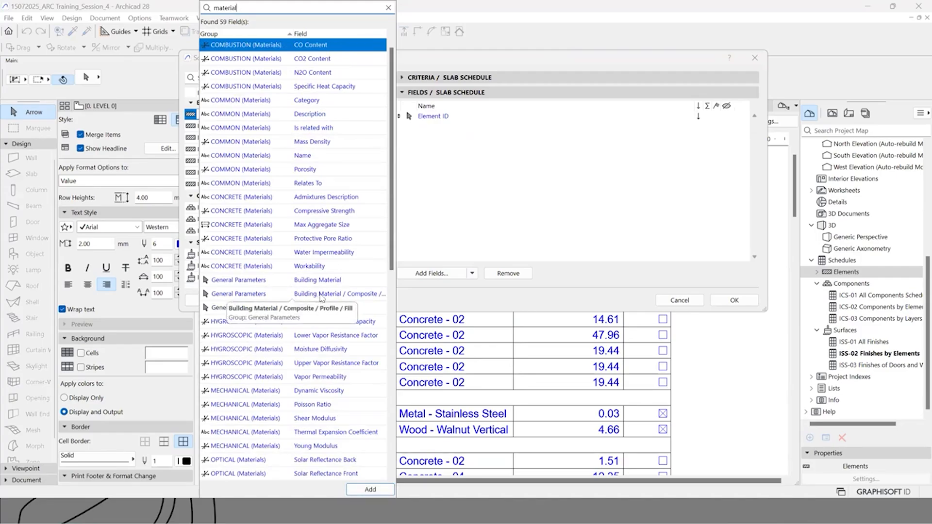
{"action": "double_click", "coordinate": [353, 295]}
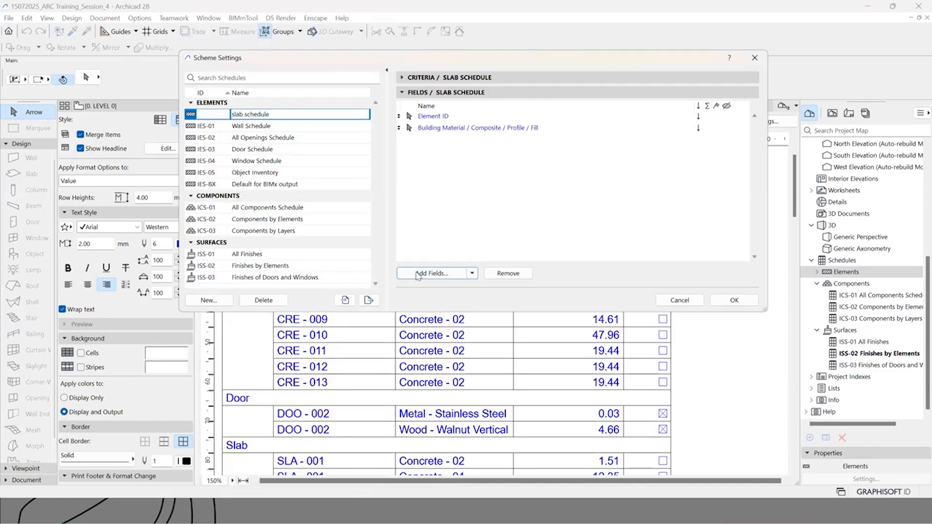
Step: Add the Volume (Net) field, found by searching for "volum", and accept the slab schedule's scheme settings
{"action": "left_click", "coordinate": [417, 274]}
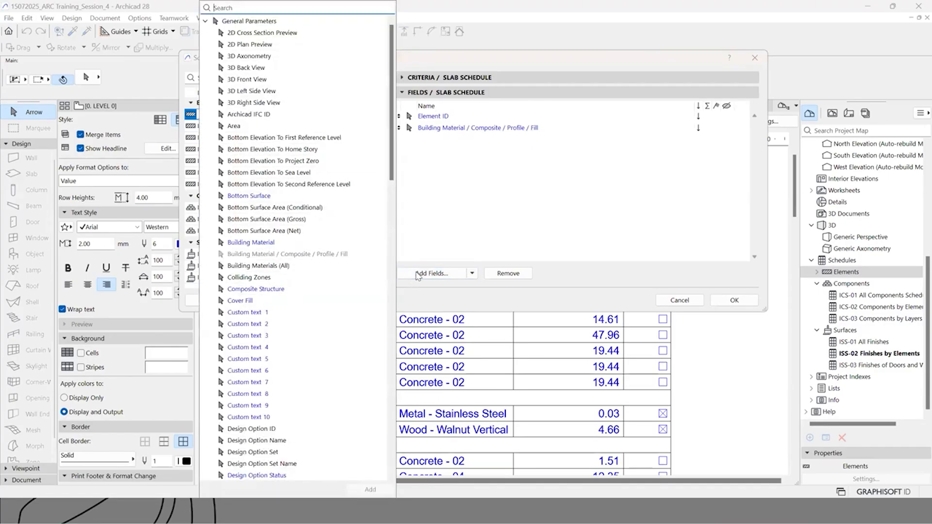
{"action": "type", "text": "volum"}
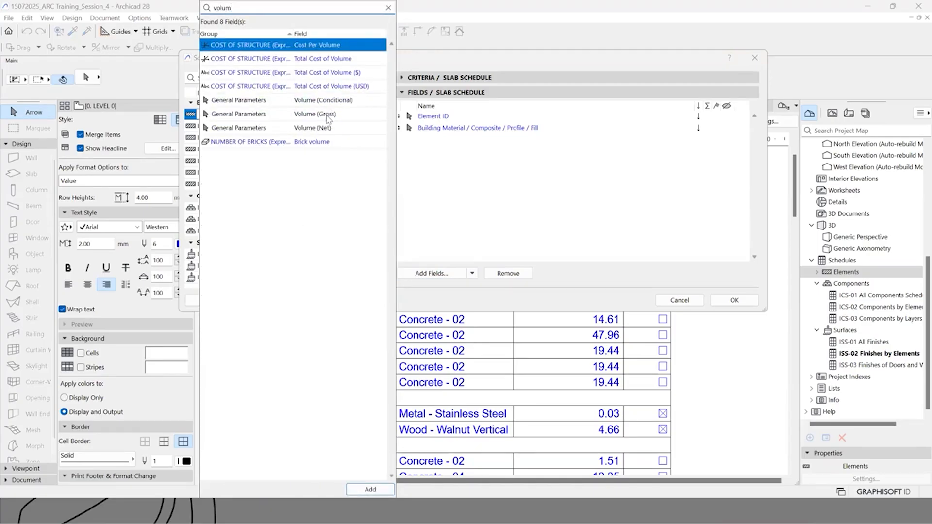
{"action": "double_click", "coordinate": [328, 135]}
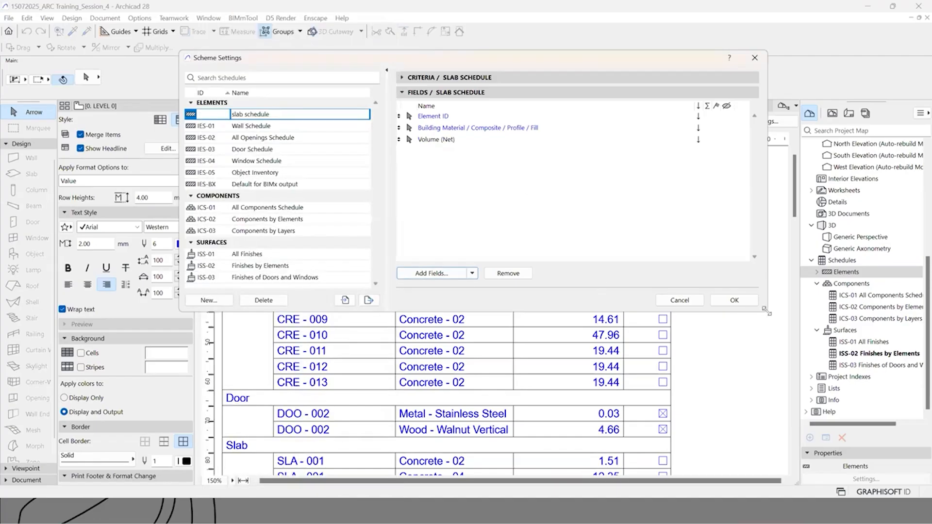
{"action": "left_click", "coordinate": [733, 298]}
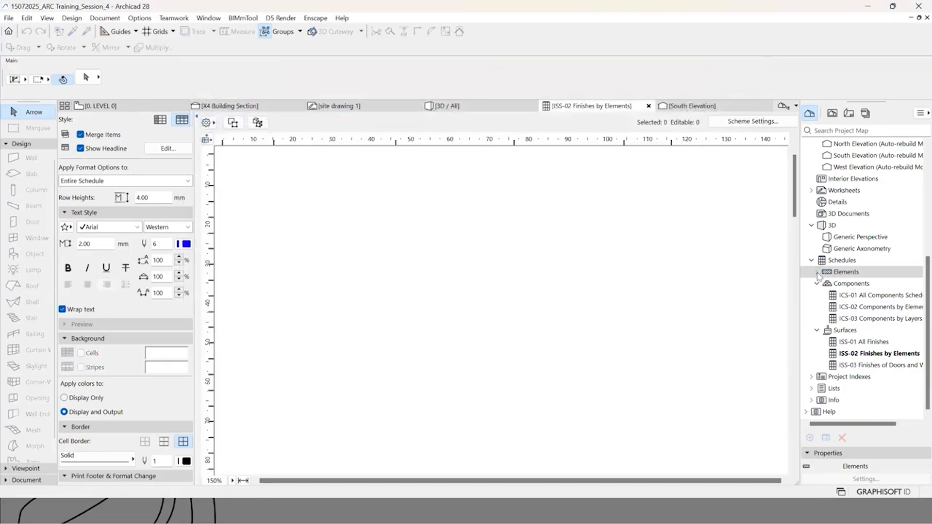
Step: Open the slab schedule from the element schedules and resize its columns and rows to fit their content
{"action": "left_click", "coordinate": [818, 273]}
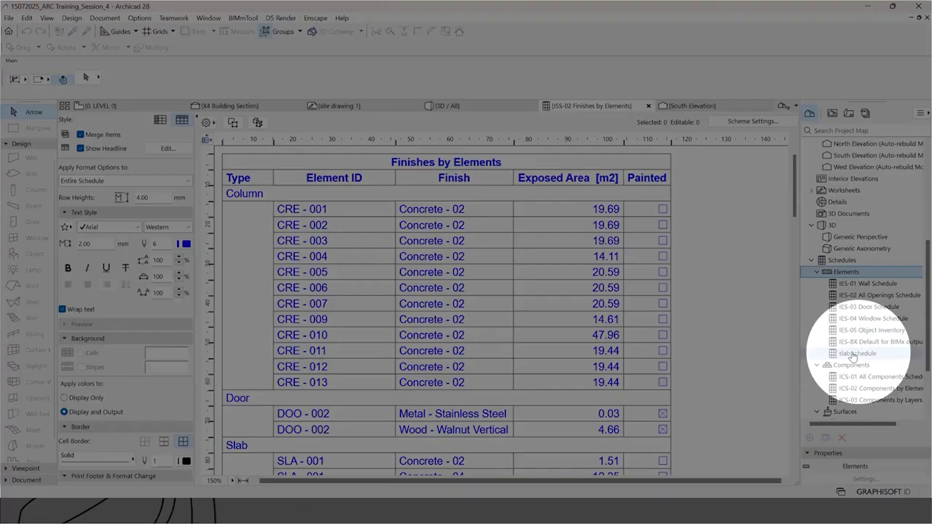
{"action": "left_click", "coordinate": [853, 355]}
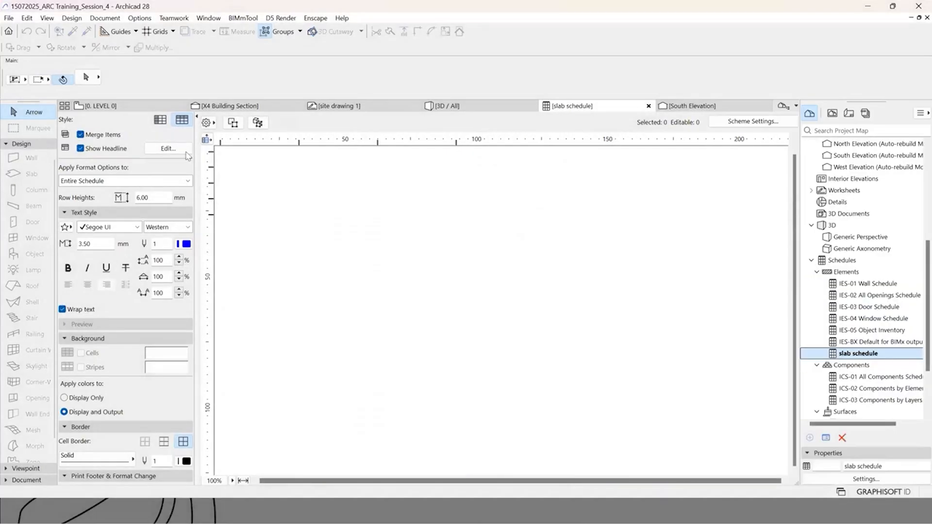
{"action": "left_click", "coordinate": [208, 140]}
{"action": "left_click", "coordinate": [505, 190]}
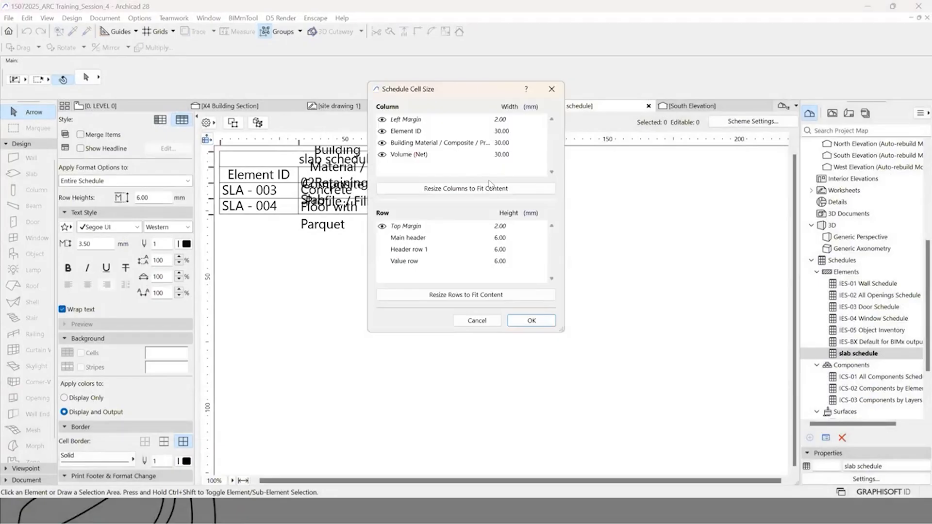
{"action": "left_click", "coordinate": [490, 188]}
{"action": "left_click", "coordinate": [470, 295]}
{"action": "left_click", "coordinate": [531, 321]}
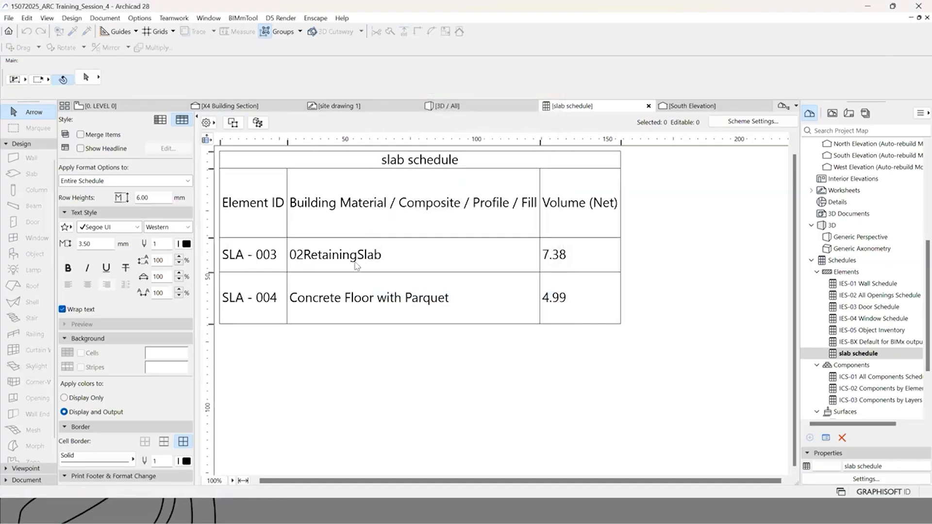
Step: Examine the Element ID and building material cells of slabs SLA - 003 and SLA - 004 in the schedule
{"action": "left_click", "coordinate": [318, 259]}
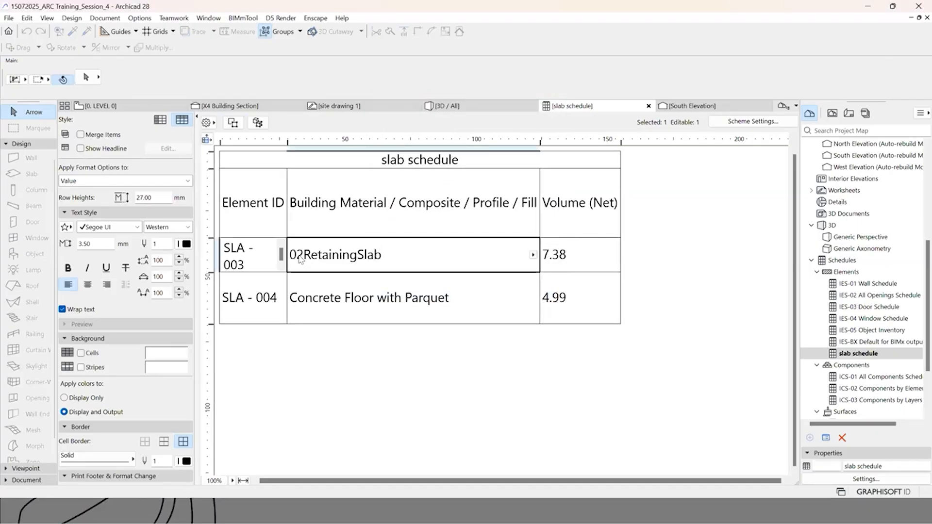
{"action": "left_click", "coordinate": [365, 309]}
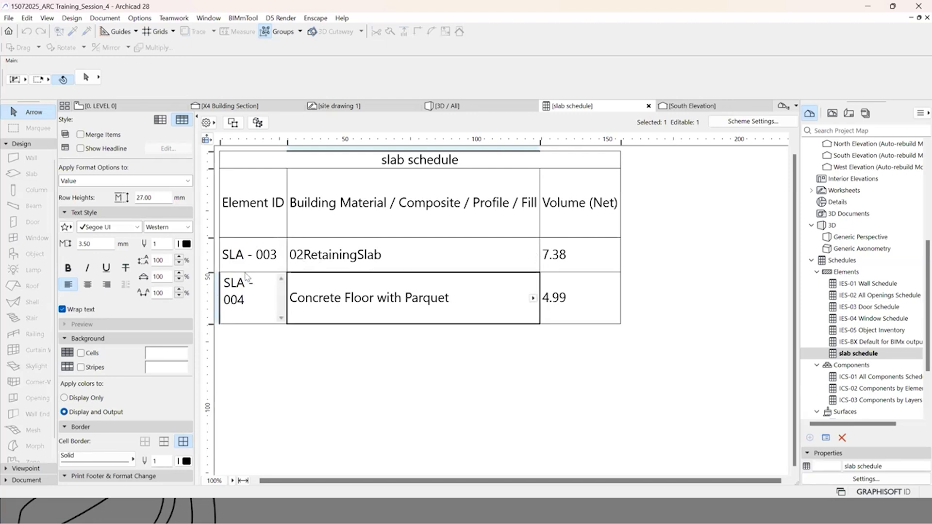
{"action": "left_click", "coordinate": [707, 273]}
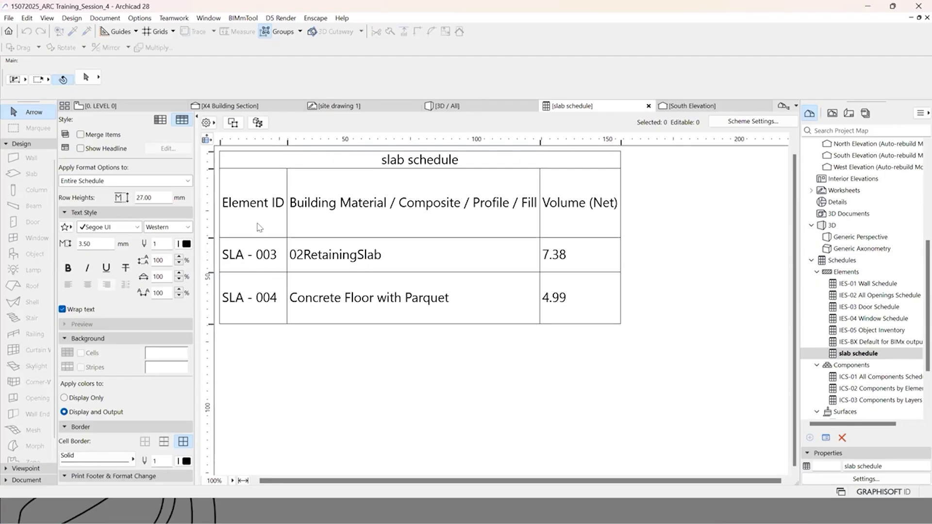
{"action": "left_click", "coordinate": [271, 255]}
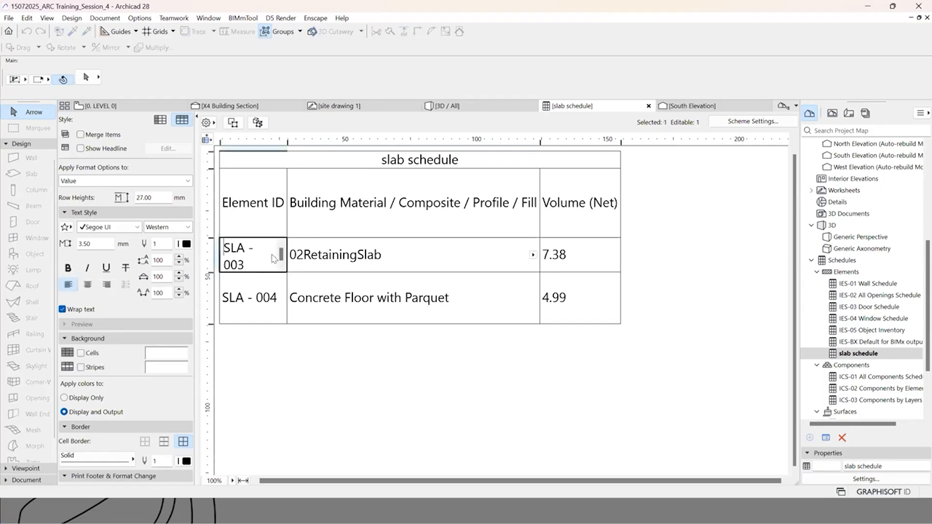
{"action": "left_click", "coordinate": [381, 354]}
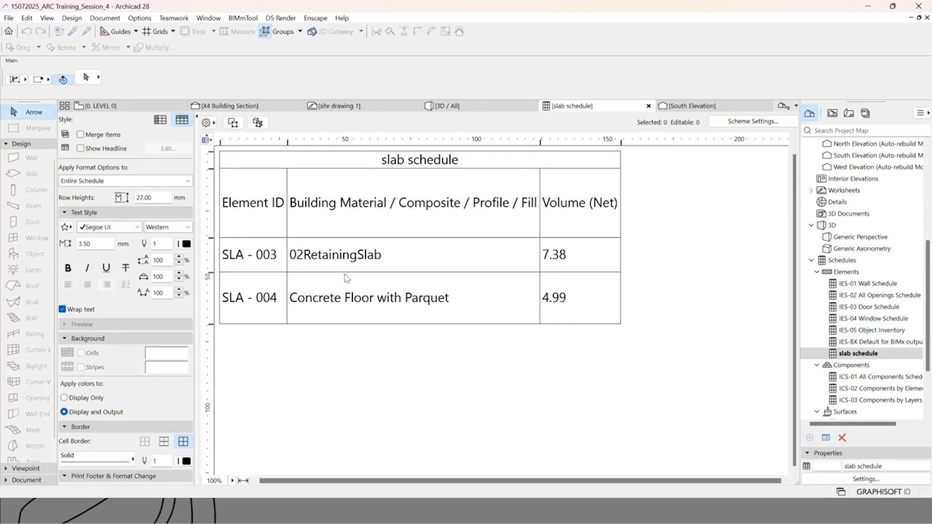
Step: Show the 02RetainingSlab schedule entry as a selected slab in the 3D model, and return to the slab schedule
{"action": "left_click", "coordinate": [439, 260]}
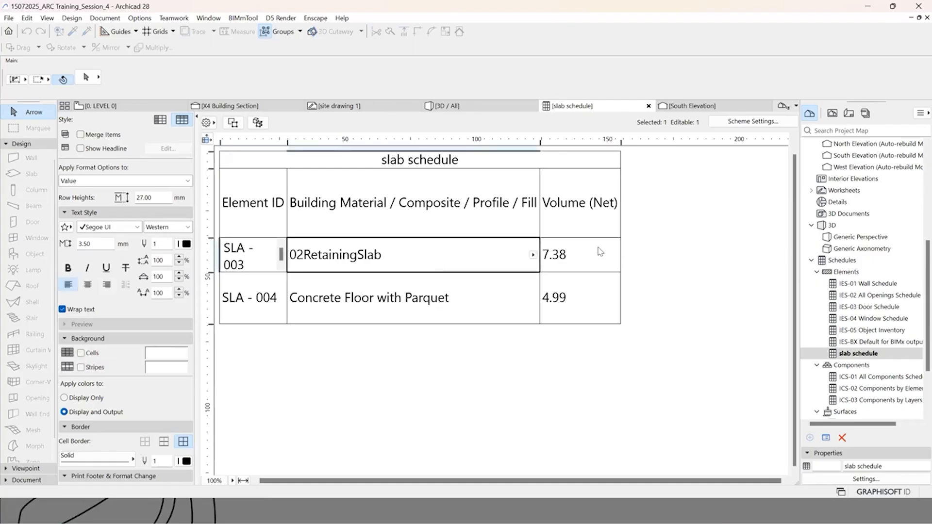
{"action": "left_click", "coordinate": [250, 126]}
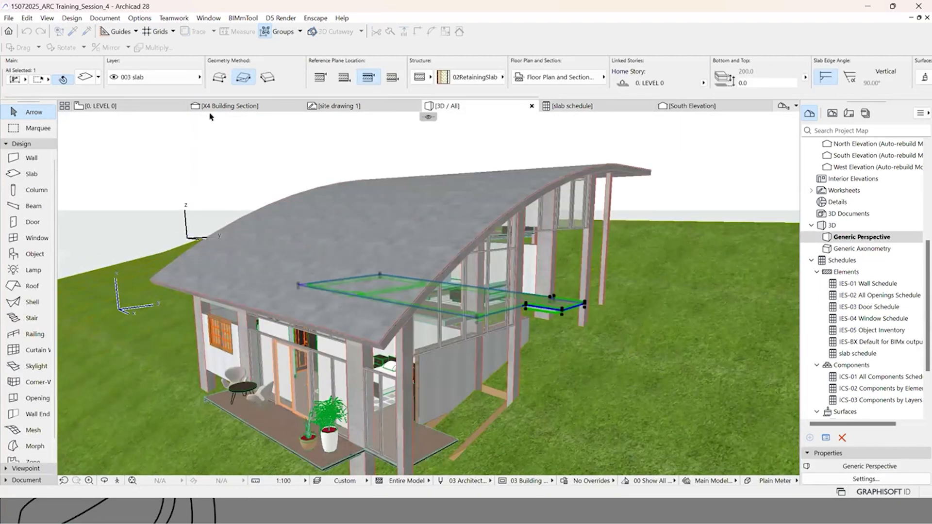
{"action": "scroll", "coordinate": [604, 112], "scroll_direction": "up", "scroll_amount": 2}
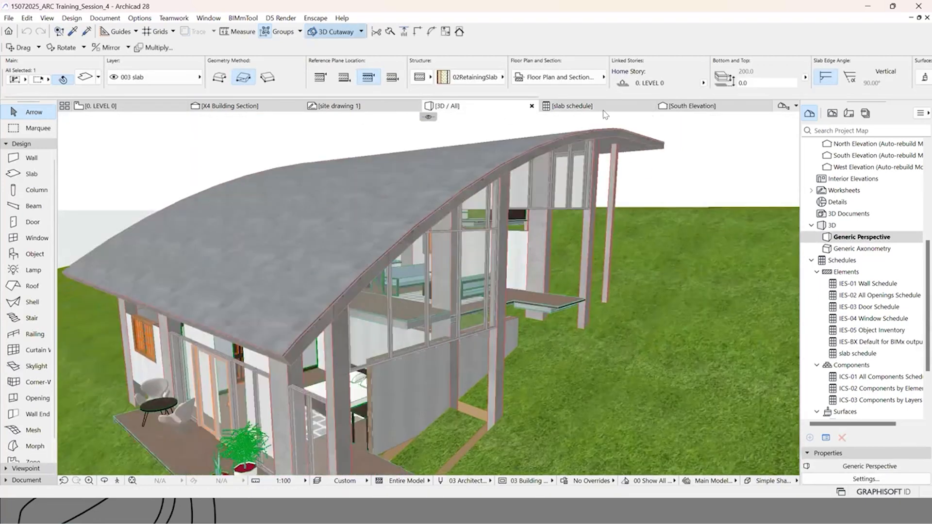
{"action": "left_click", "coordinate": [604, 109]}
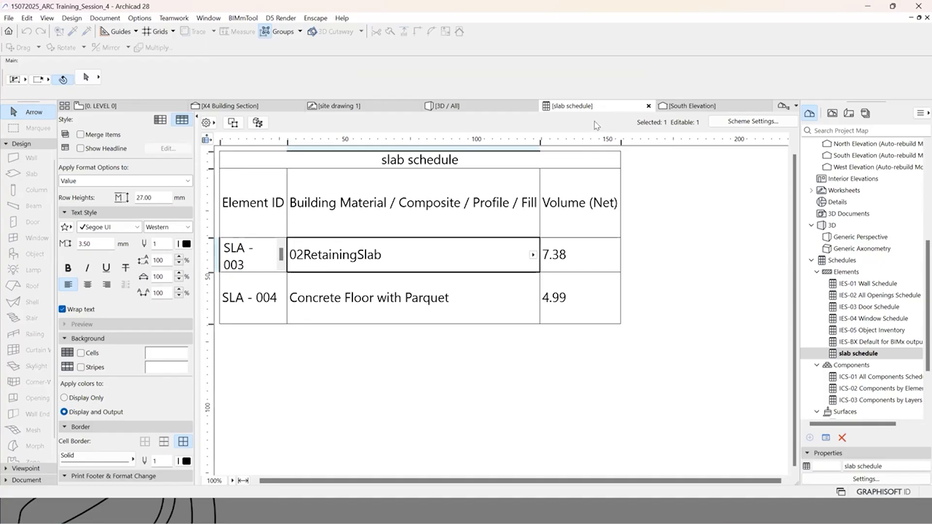
Step: Enable the sum for the Volume (Net) field in the slab schedule's scheme settings
{"action": "left_click", "coordinate": [692, 267]}
{"action": "left_click", "coordinate": [772, 123]}
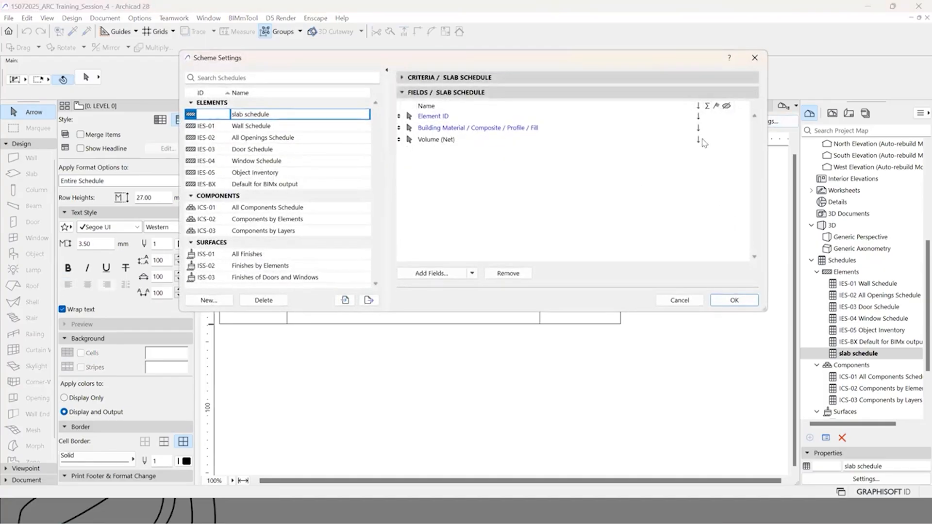
{"action": "left_click", "coordinate": [706, 140]}
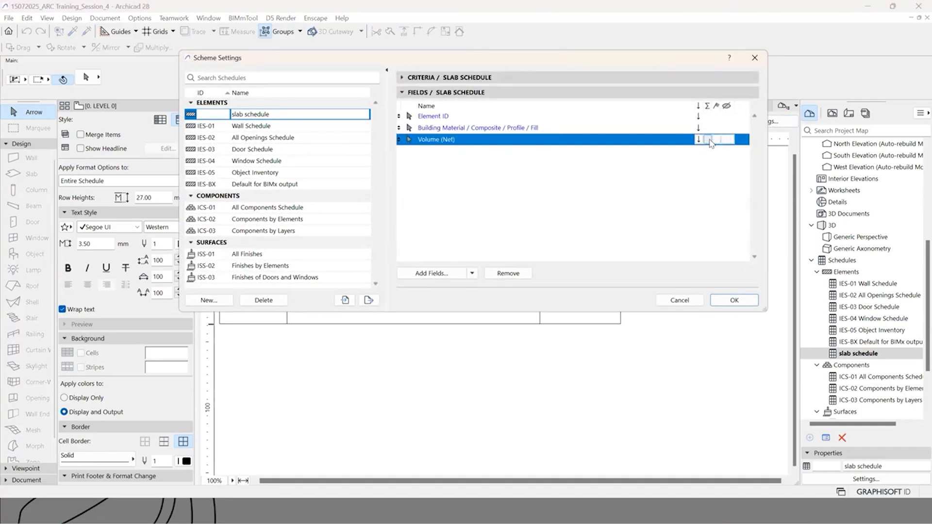
{"action": "left_click", "coordinate": [709, 141]}
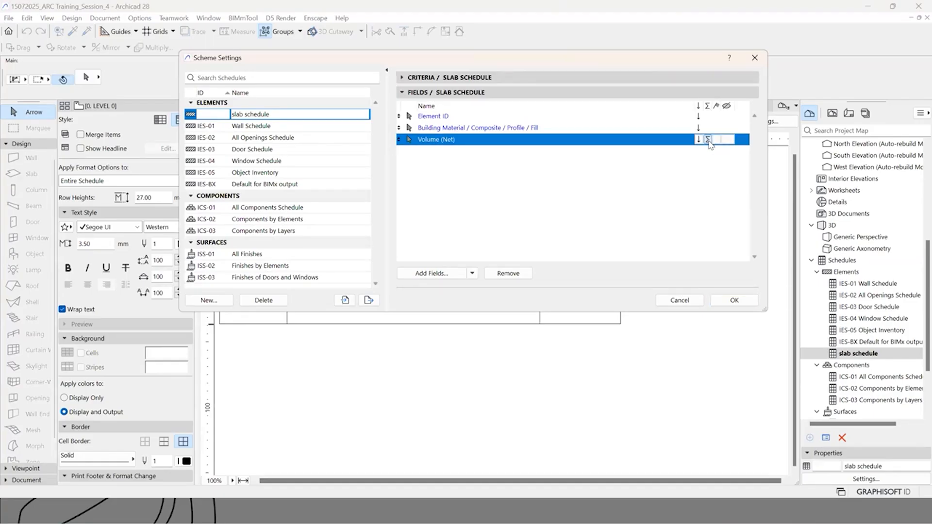
Step: Apply the slab schedule's scheme settings with the net volume sum
{"action": "left_click", "coordinate": [734, 300]}
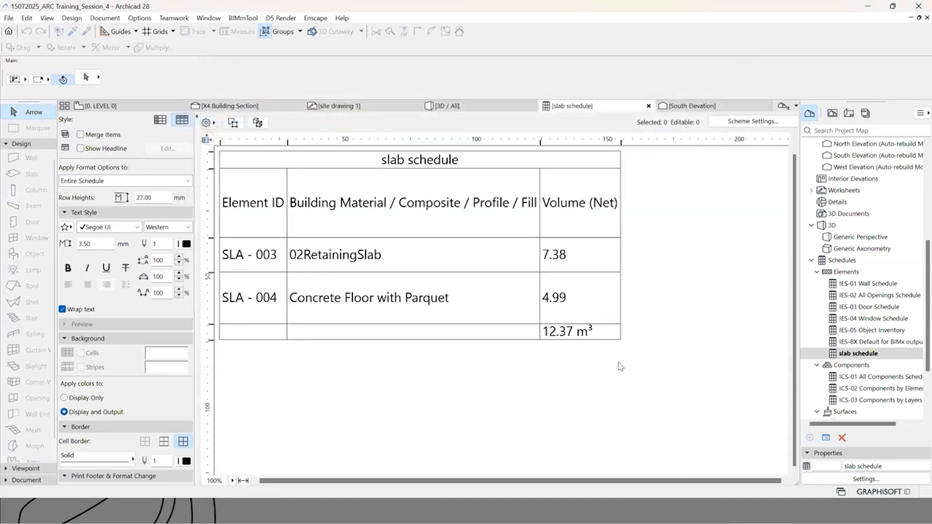
Step: Look up the Archicad help page on the Schemes Fields panel from the slab schedule's scheme settings, and return to Archicad
{"action": "left_click", "coordinate": [760, 123]}
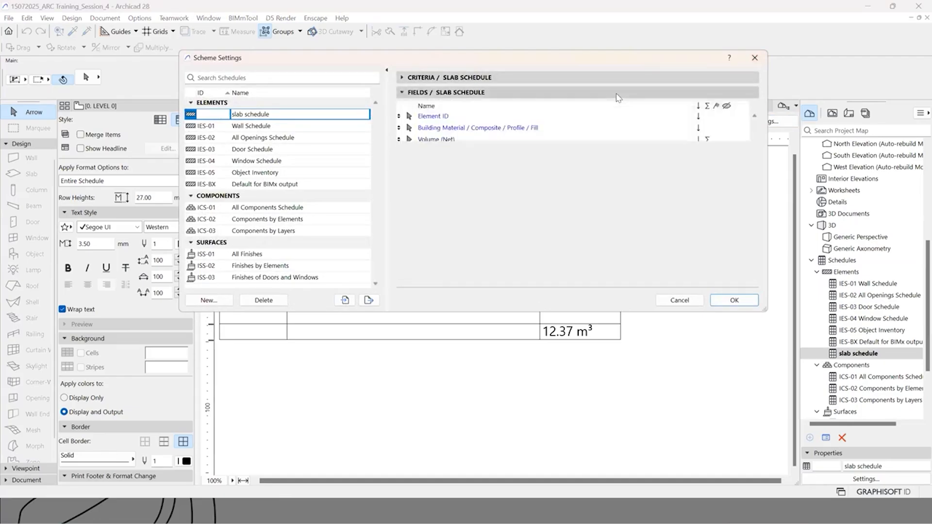
{"action": "right_click", "coordinate": [709, 113]}
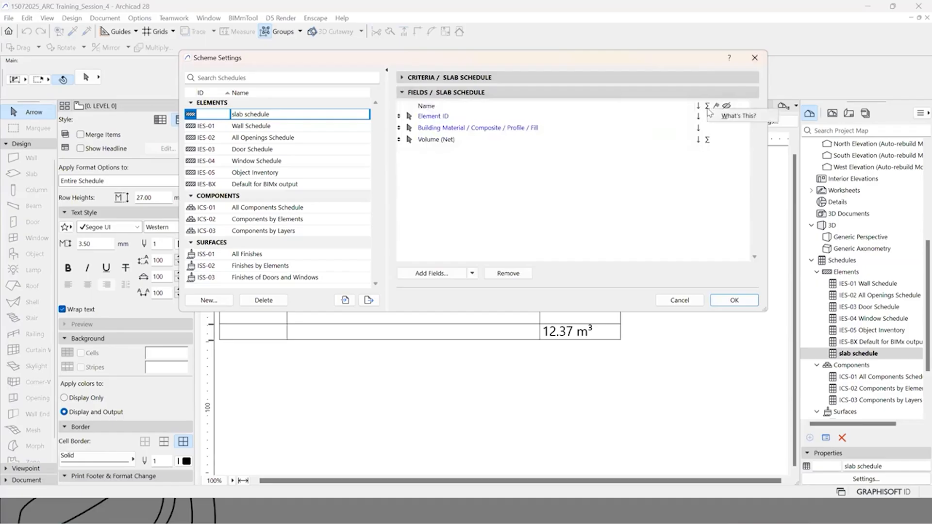
{"action": "left_click", "coordinate": [730, 119]}
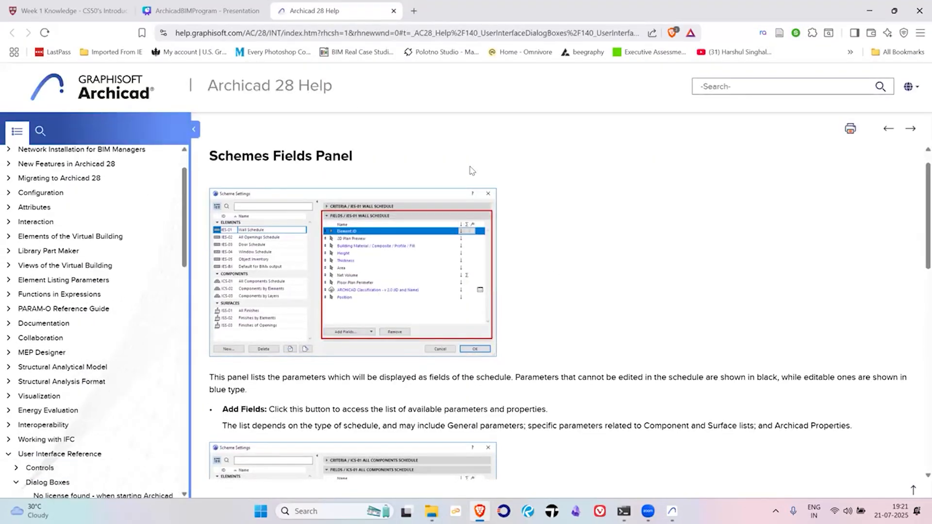
{"action": "double_click", "coordinate": [430, 15]}
{"action": "left_click", "coordinate": [602, 135]}
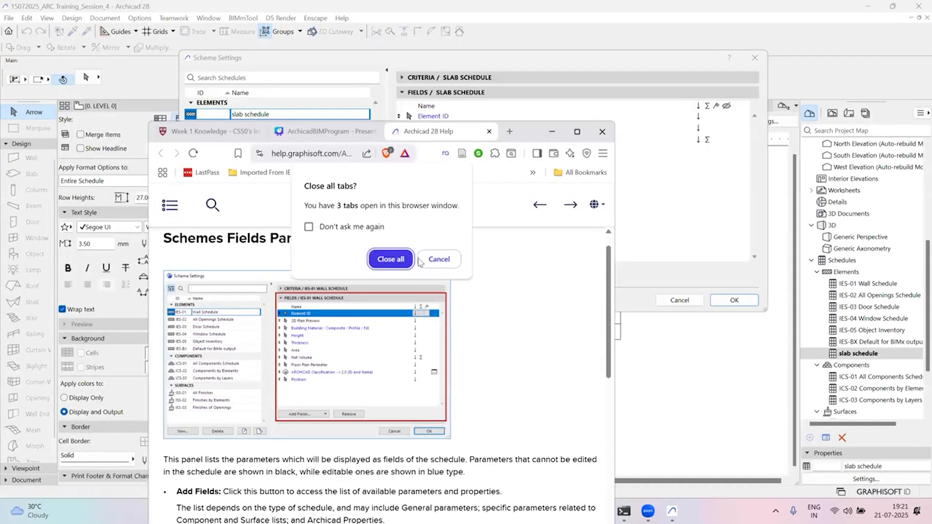
{"action": "left_click", "coordinate": [449, 263]}
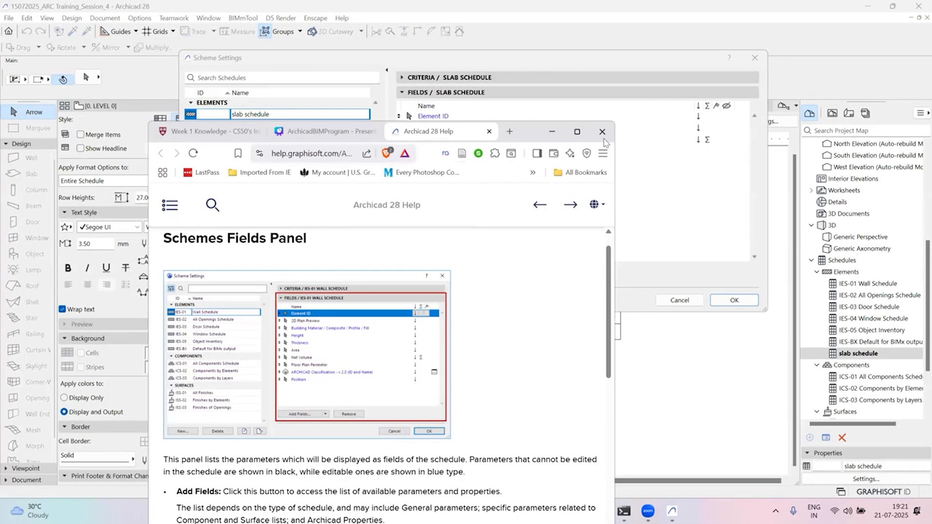
{"action": "left_click", "coordinate": [577, 131]}
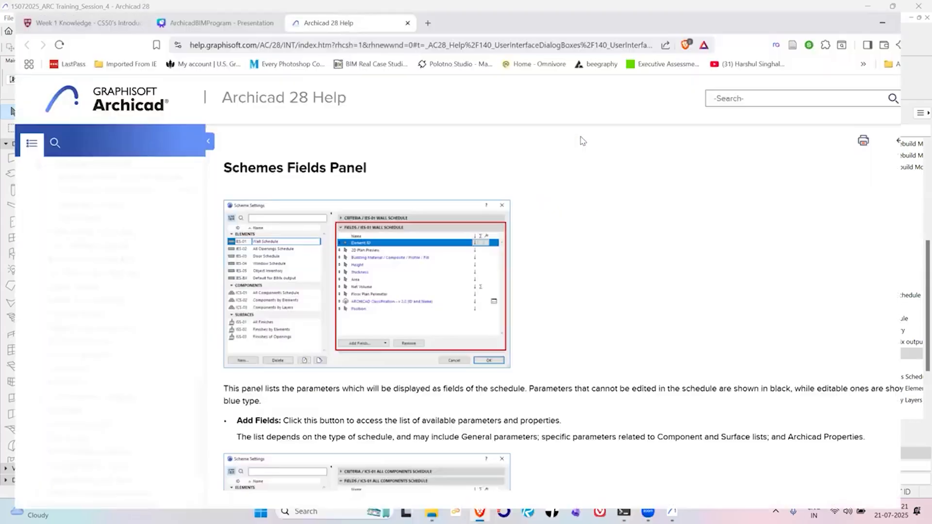
{"action": "key", "text": "alt+Tab"}
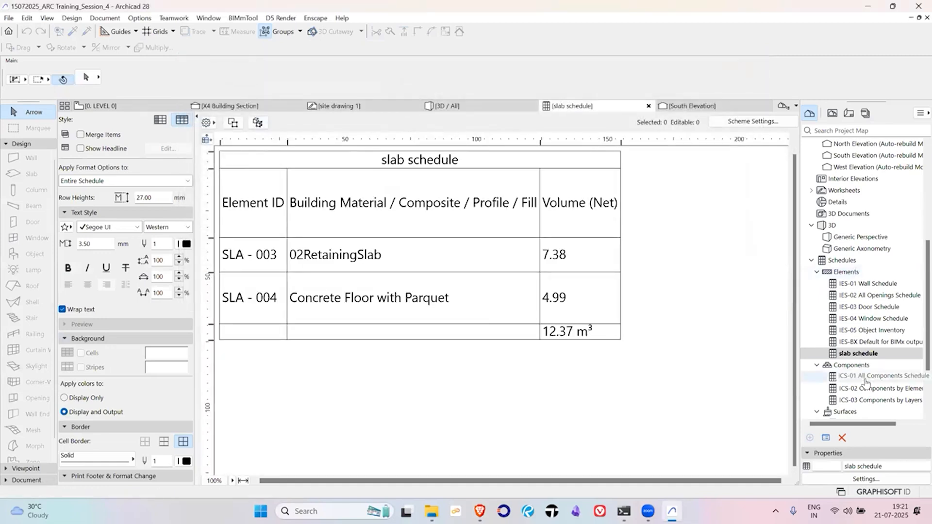
Step: Open the ICS-01 All Components Schedule and show its criteria and fields in the scheme settings
{"action": "left_click", "coordinate": [869, 380]}
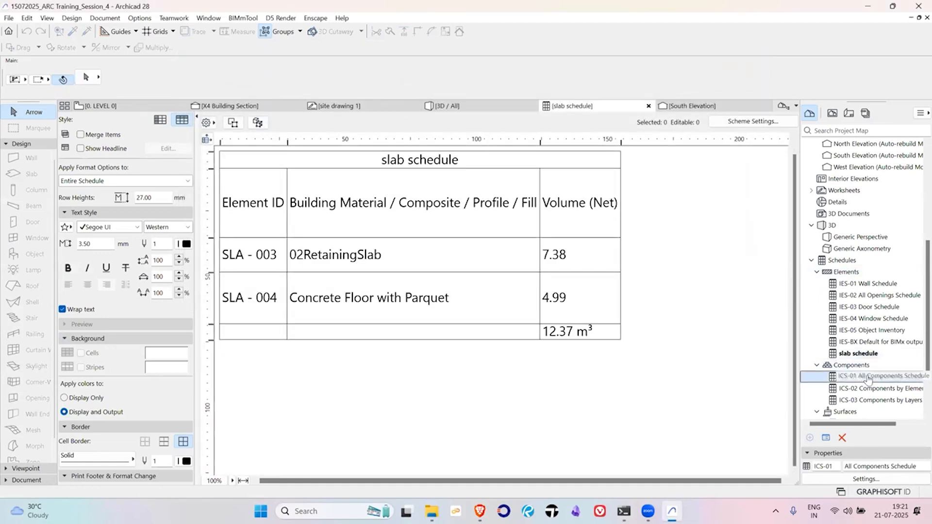
{"action": "double_click", "coordinate": [869, 377]}
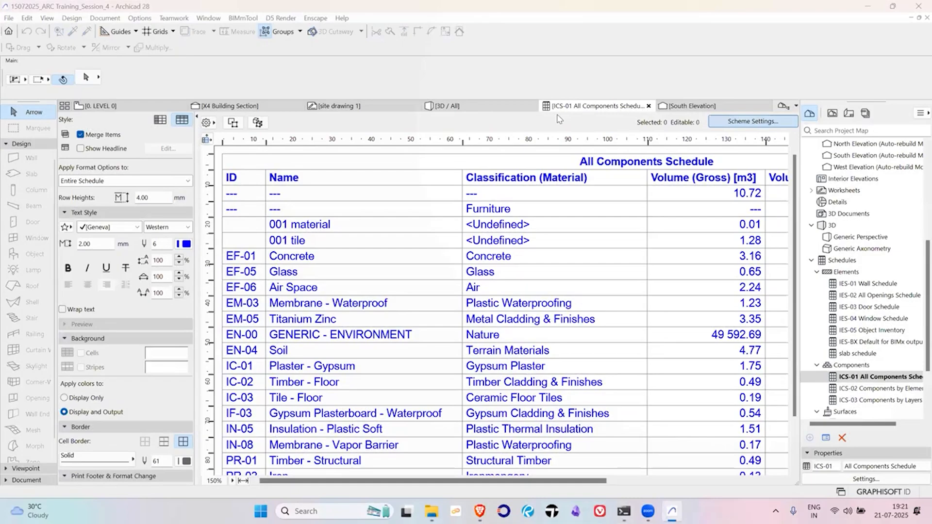
{"action": "left_click", "coordinate": [783, 121]}
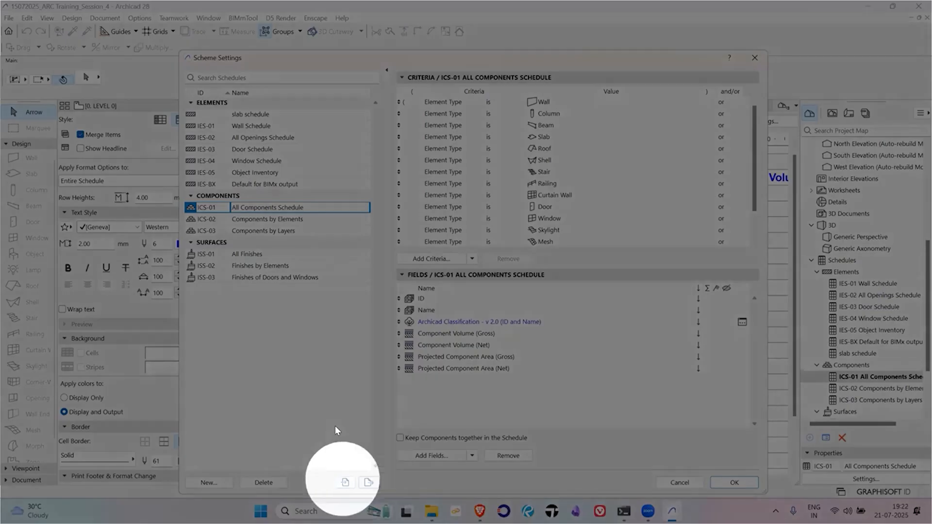
{"action": "left_click", "coordinate": [337, 431]}
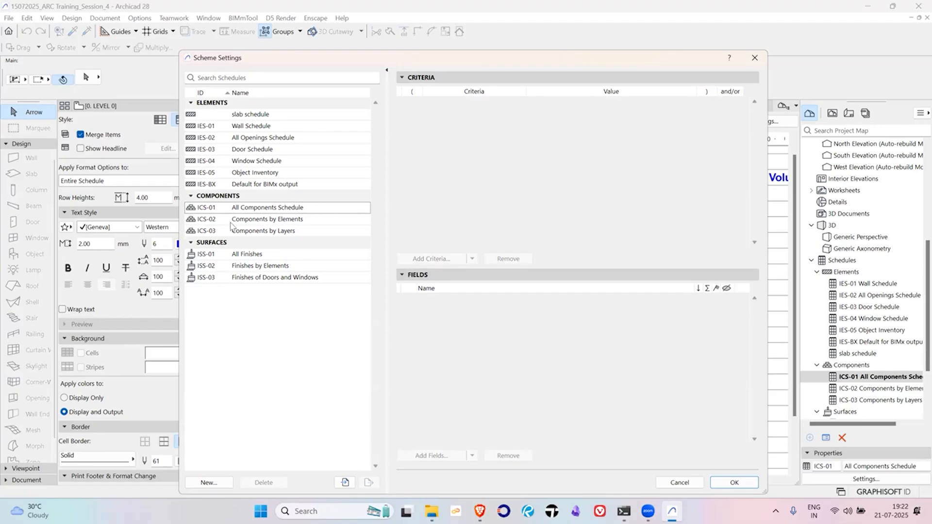
{"action": "left_click", "coordinate": [273, 210]}
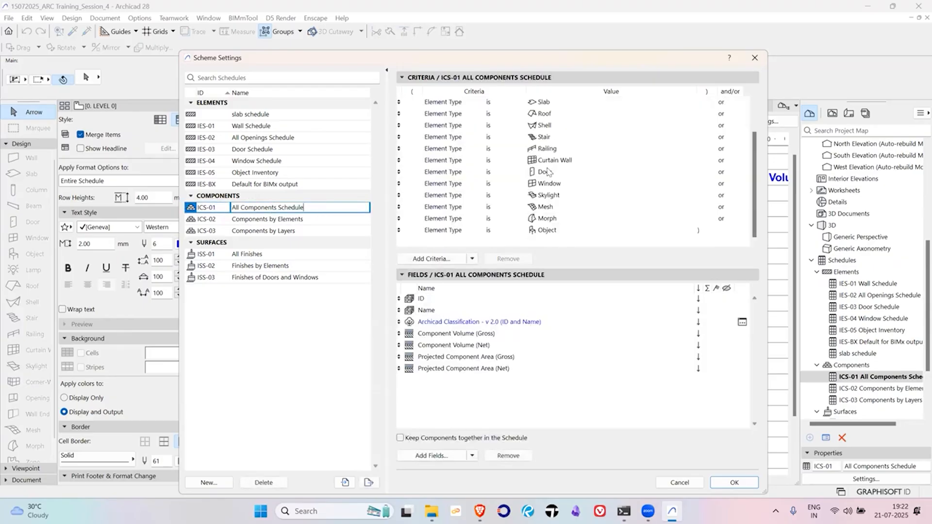
Step: Examine the element type criteria of the All Components Schedule and the and/or operators joining them
{"action": "scroll", "coordinate": [447, 108], "scroll_direction": "up", "scroll_amount": 1}
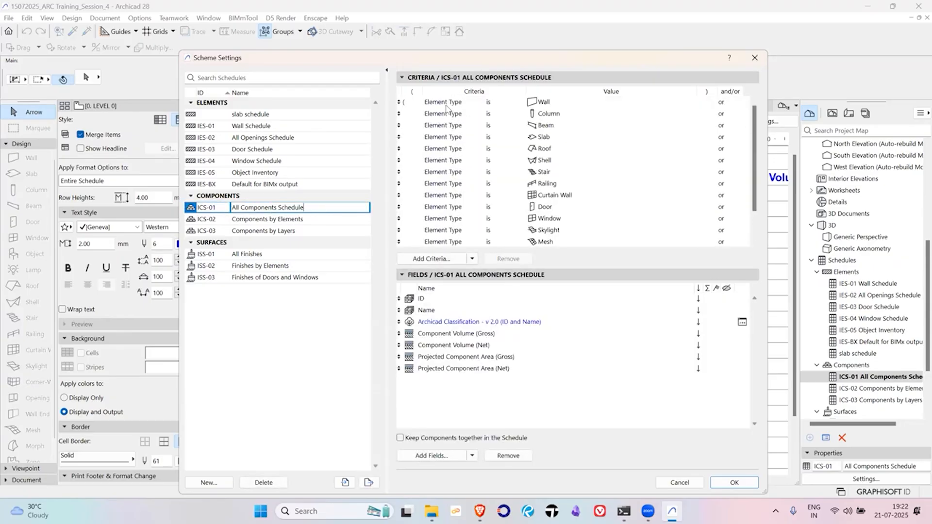
{"action": "left_click", "coordinate": [449, 103]}
{"action": "left_click", "coordinate": [452, 114]}
{"action": "left_click", "coordinate": [455, 127]}
{"action": "left_click", "coordinate": [461, 138]}
{"action": "scroll", "coordinate": [462, 140], "scroll_direction": "down", "scroll_amount": 1}
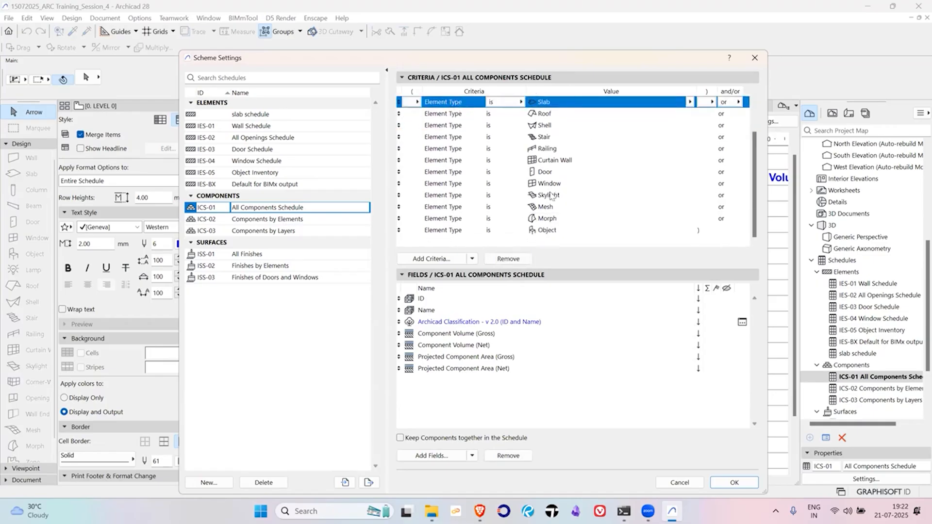
{"action": "scroll", "coordinate": [709, 153], "scroll_direction": "up", "scroll_amount": 1}
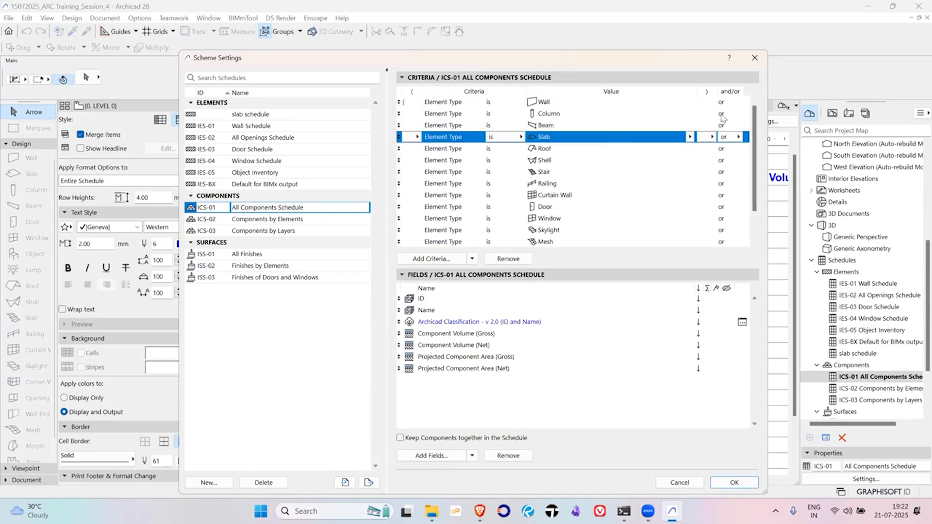
{"action": "scroll", "coordinate": [730, 112], "scroll_direction": "down", "scroll_amount": 1}
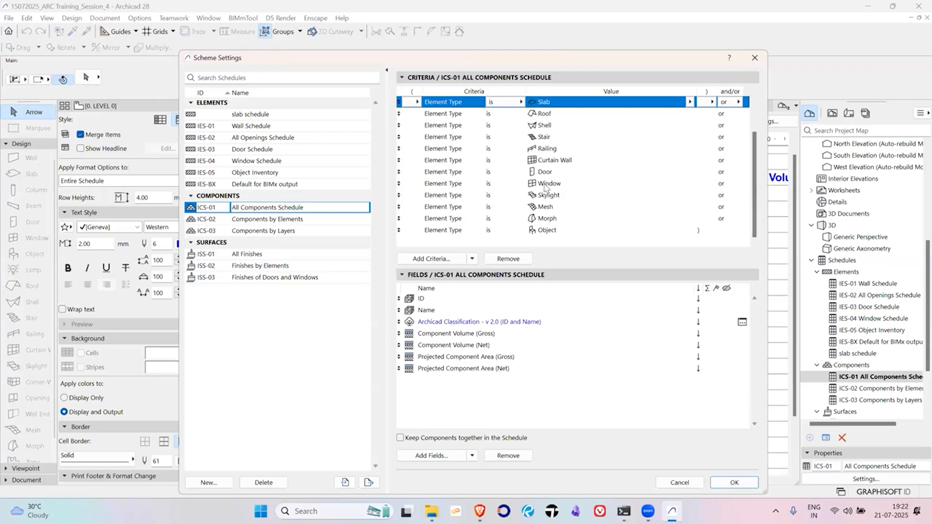
{"action": "scroll", "coordinate": [559, 203], "scroll_direction": "up", "scroll_amount": 1}
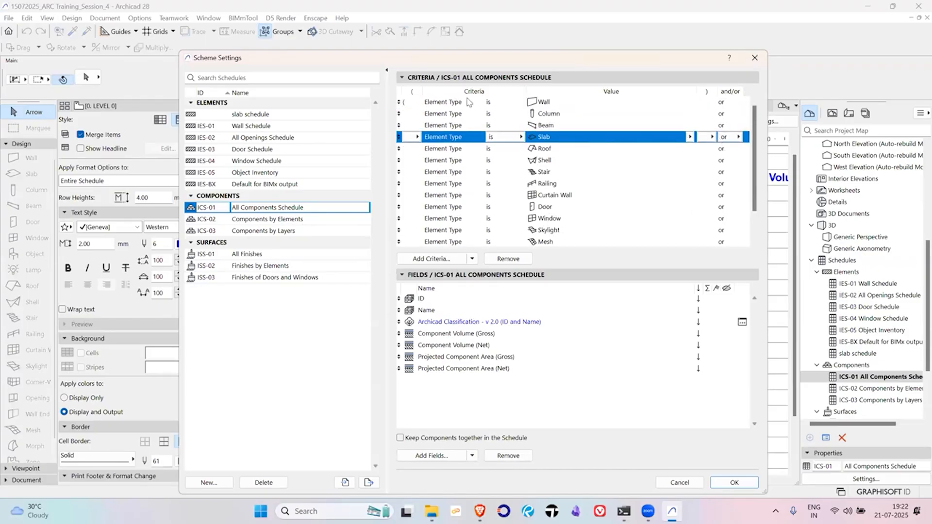
{"action": "scroll", "coordinate": [561, 233], "scroll_direction": "down", "scroll_amount": 1}
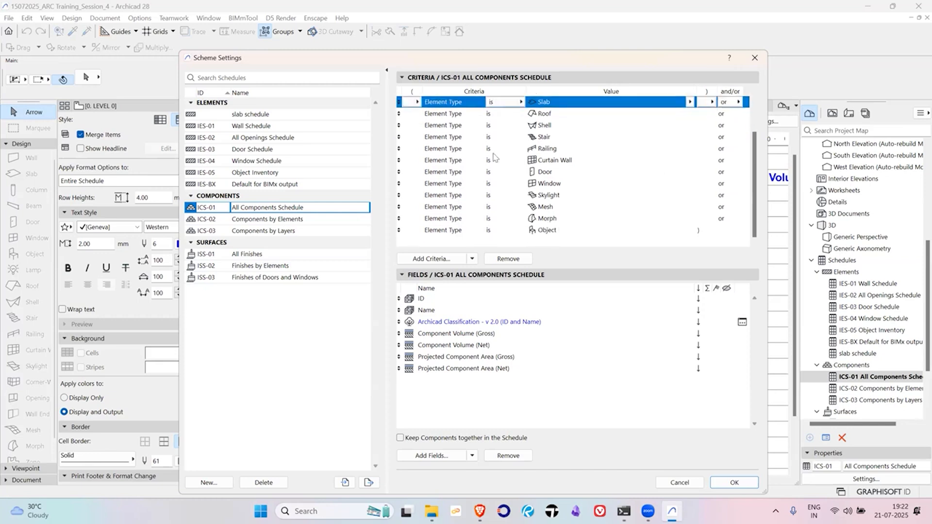
{"action": "scroll", "coordinate": [496, 158], "scroll_direction": "up", "scroll_amount": 1}
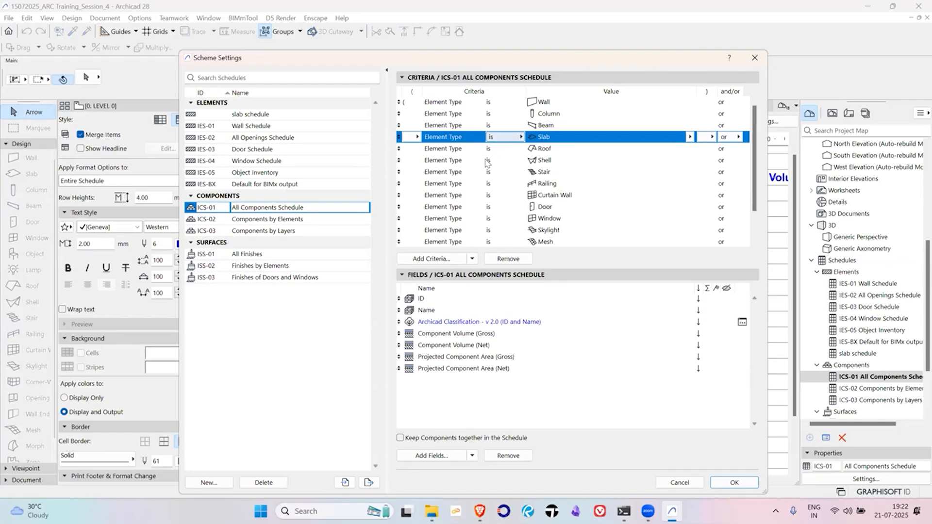
Step: Examine the ID, name, classification, component volume and projected area fields of the All Components Schedule, and close its scheme settings
{"action": "left_click", "coordinate": [444, 79]}
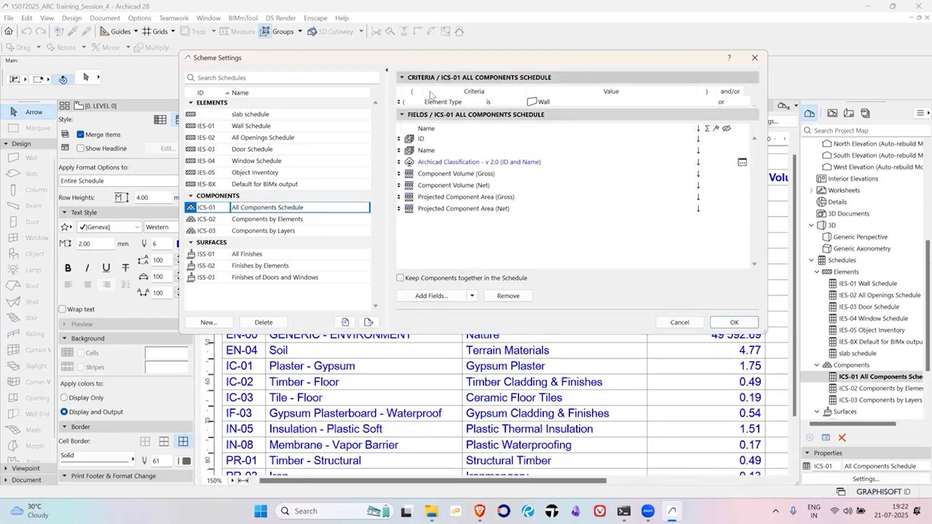
{"action": "left_click", "coordinate": [439, 118]}
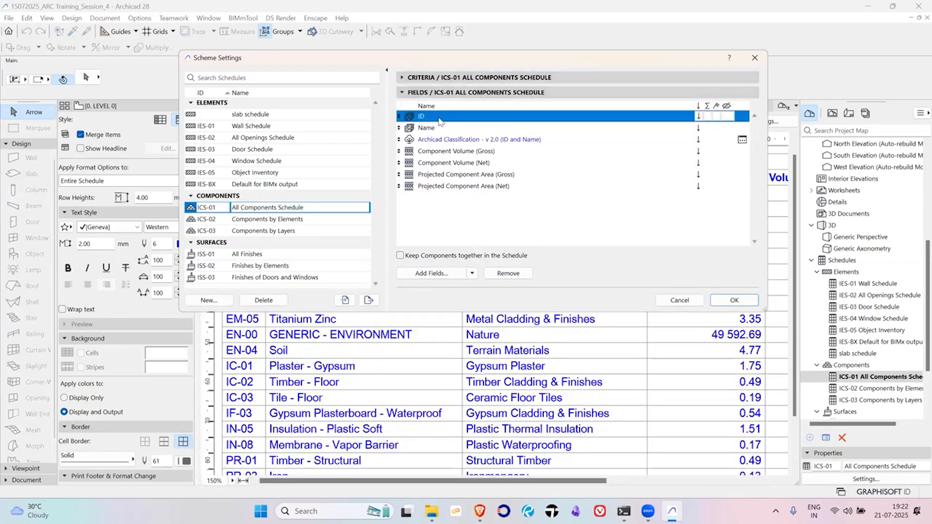
{"action": "left_click", "coordinate": [437, 128]}
{"action": "left_click", "coordinate": [435, 114]}
{"action": "left_click", "coordinate": [430, 129]}
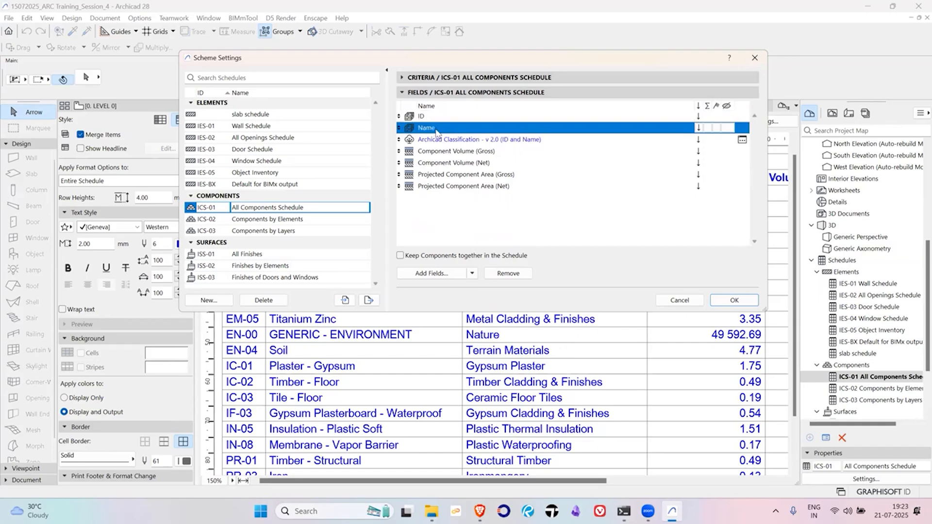
{"action": "left_click", "coordinate": [460, 141]}
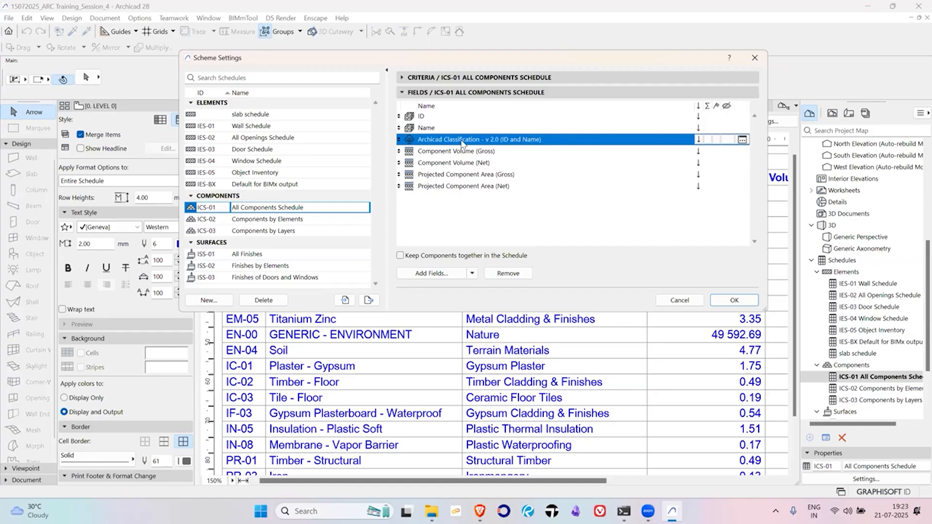
{"action": "left_click", "coordinate": [465, 161]}
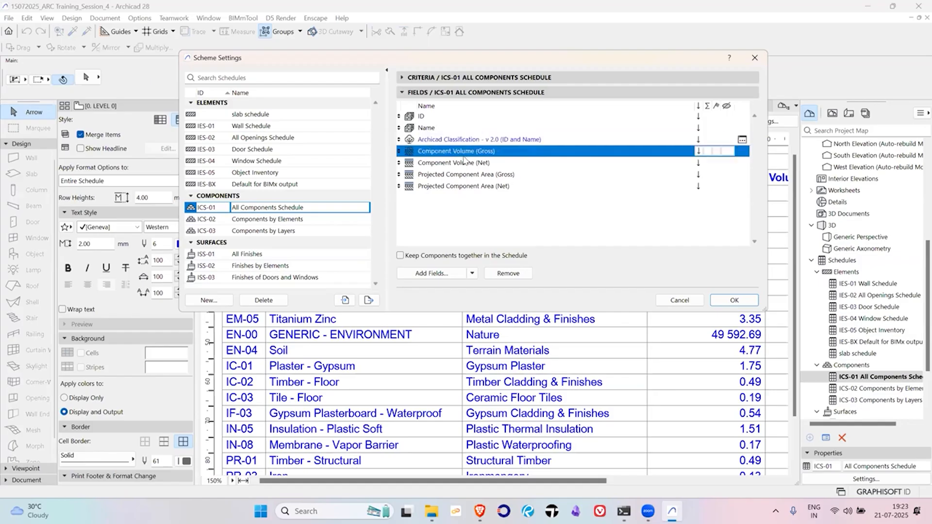
{"action": "left_click", "coordinate": [494, 164]}
{"action": "left_click", "coordinate": [494, 176]}
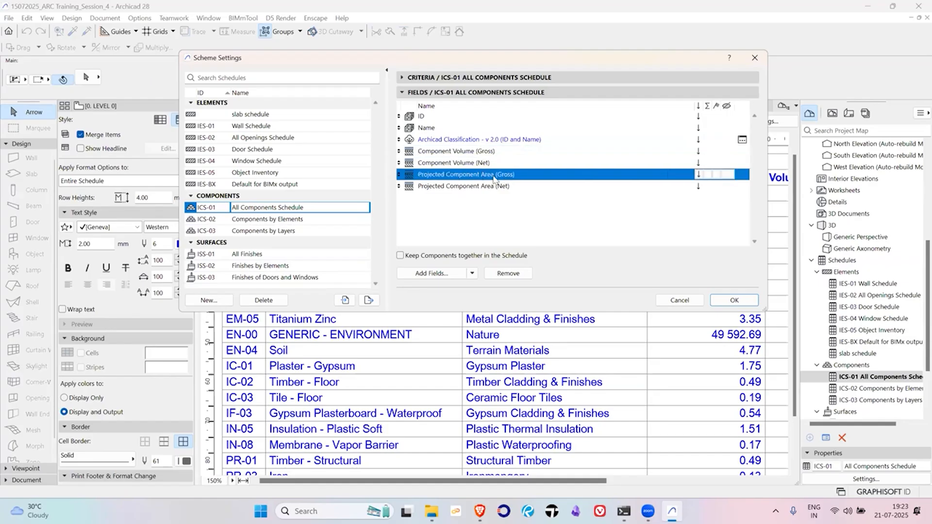
{"action": "left_click", "coordinate": [465, 152]}
{"action": "left_click", "coordinate": [464, 164]}
{"action": "left_click", "coordinate": [464, 175]}
{"action": "left_click", "coordinate": [464, 187]}
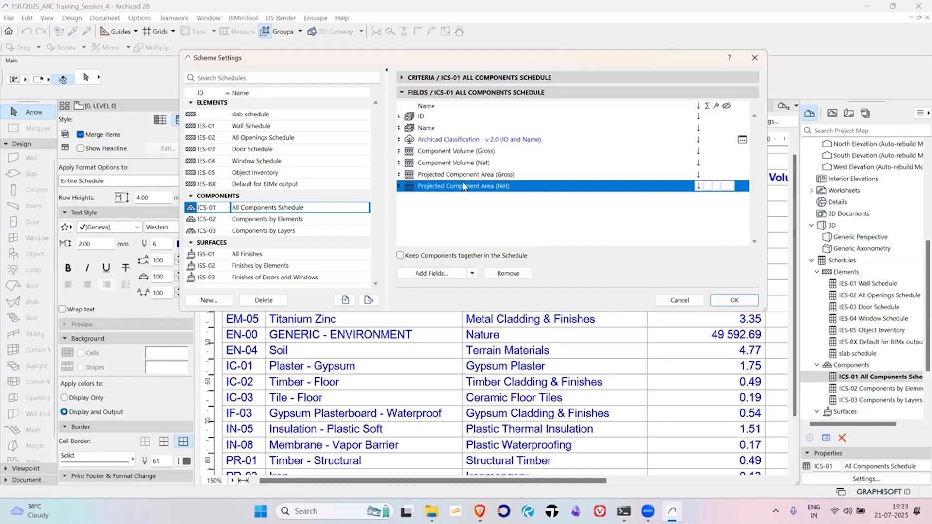
{"action": "left_click", "coordinate": [428, 178]}
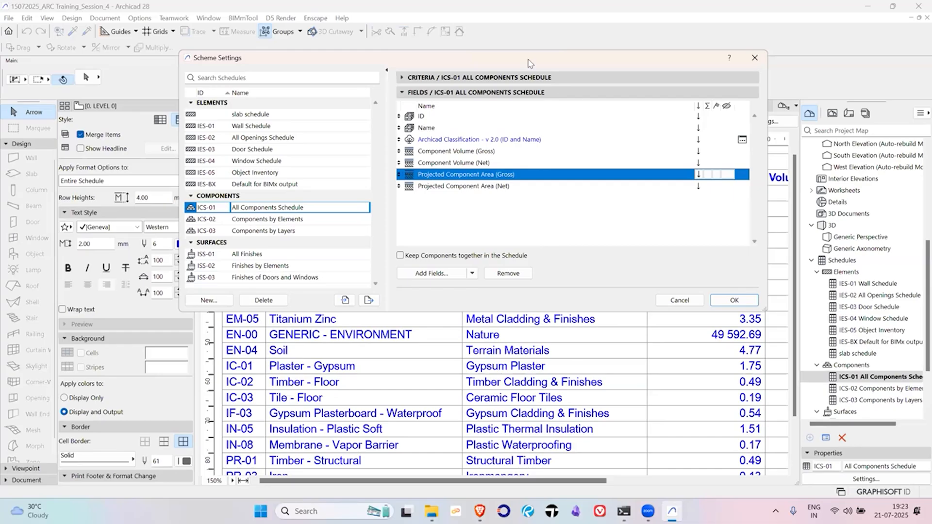
{"action": "left_click_drag", "start_coordinate": [527, 63], "coordinate": [490, 98]}
{"action": "left_click", "coordinate": [724, 96]}
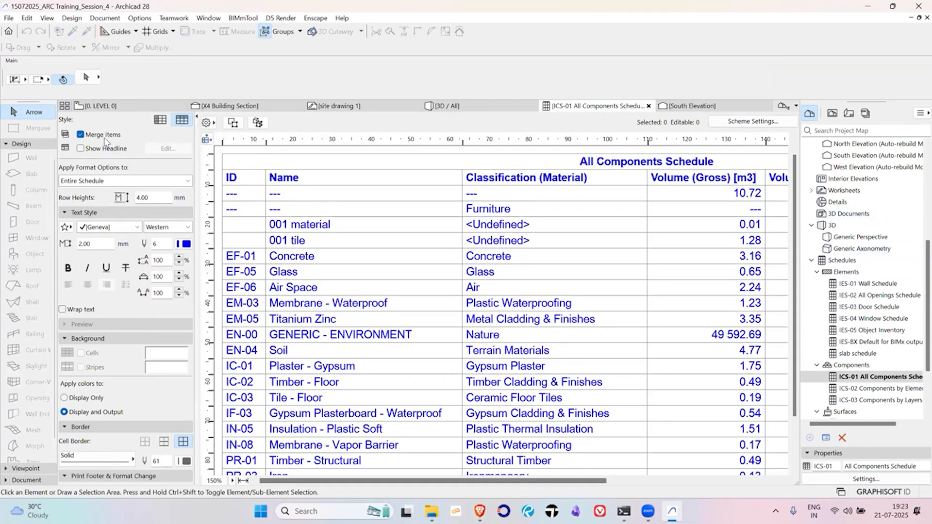
Step: Try toggling the Merge Items and Show Headline options of the All Components Schedule
{"action": "left_click", "coordinate": [96, 137]}
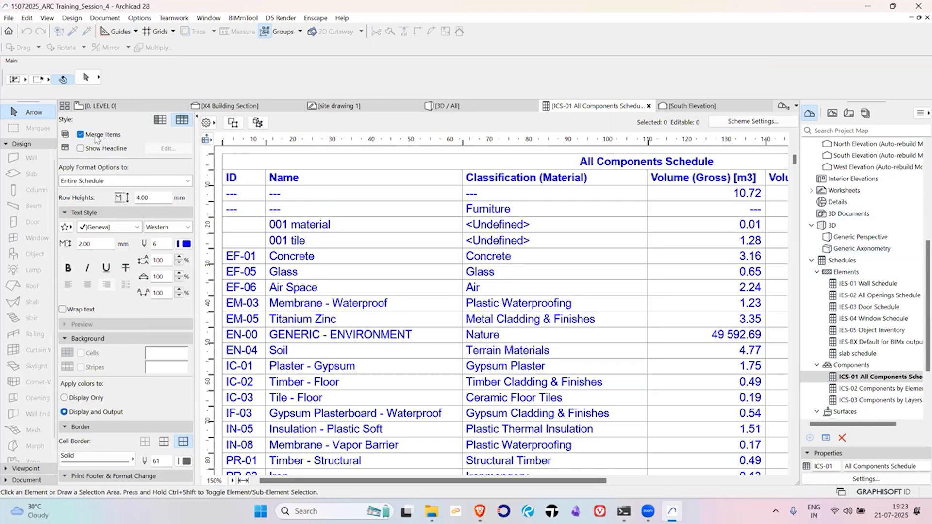
{"action": "left_click", "coordinate": [96, 137]}
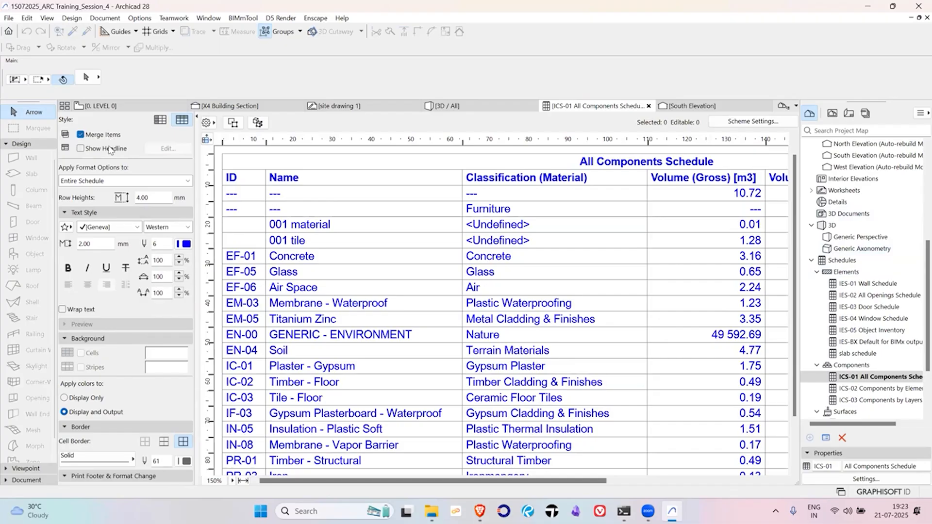
{"action": "left_click", "coordinate": [111, 150]}
{"action": "left_click", "coordinate": [110, 150]}
Step: Enable striped row backgrounds for the value cells of the All Components Schedule and set the stripe color to olive green
{"action": "scroll", "coordinate": [144, 358], "scroll_direction": "down", "scroll_amount": 2}
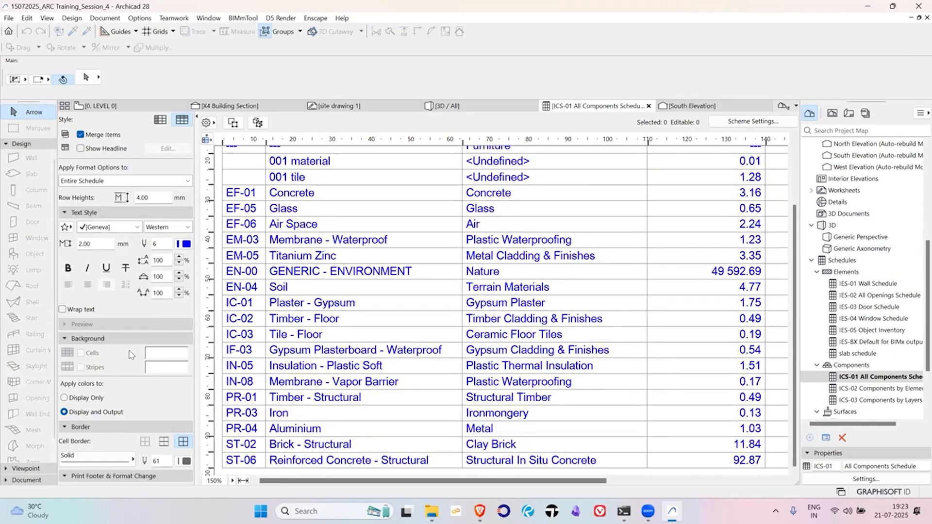
{"action": "left_click", "coordinate": [339, 306]}
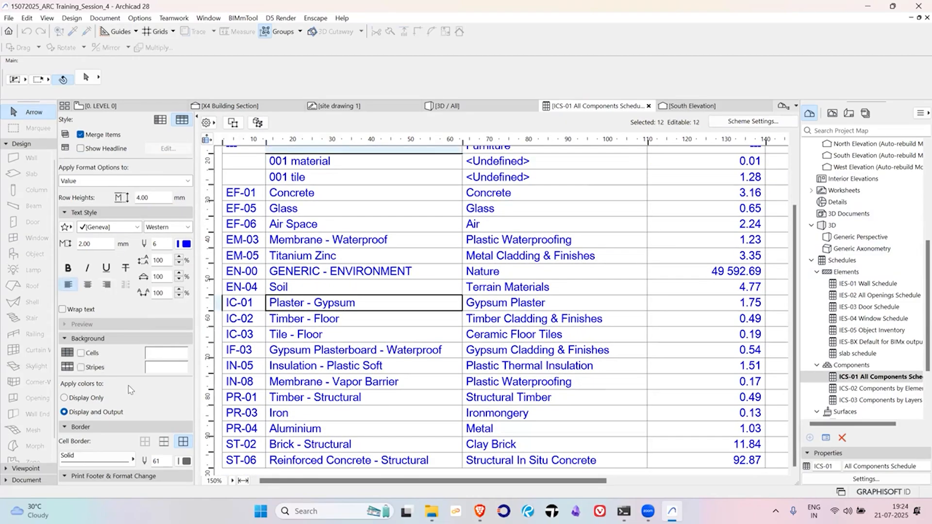
{"action": "left_click", "coordinate": [81, 368]}
{"action": "left_click", "coordinate": [157, 372]}
{"action": "left_click", "coordinate": [382, 200]}
{"action": "left_click", "coordinate": [365, 277]}
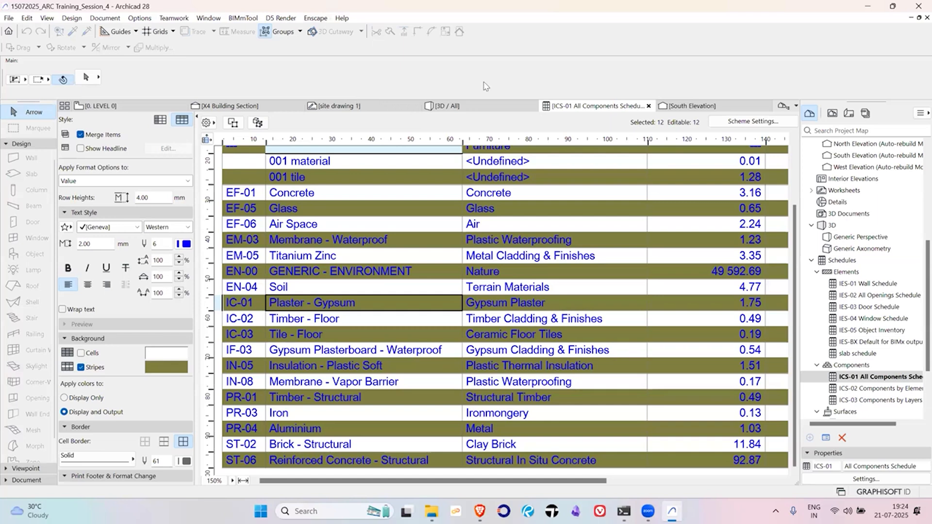
{"action": "key", "text": "alt+Tab"}
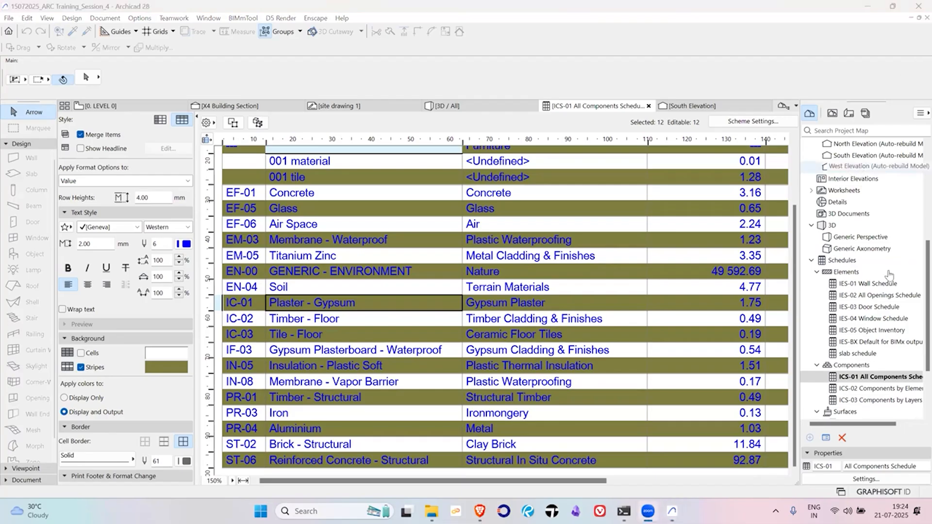
Step: Examine the Elements, Components and Surfaces schedule categories in the project map, and expand the Elements category
{"action": "left_click", "coordinate": [817, 273]}
{"action": "left_click", "coordinate": [817, 283]}
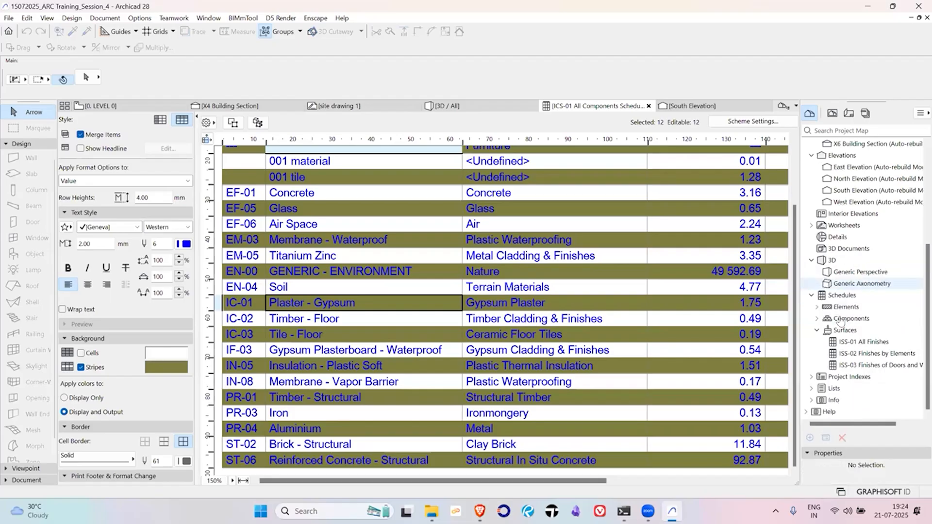
{"action": "left_click", "coordinate": [817, 330]}
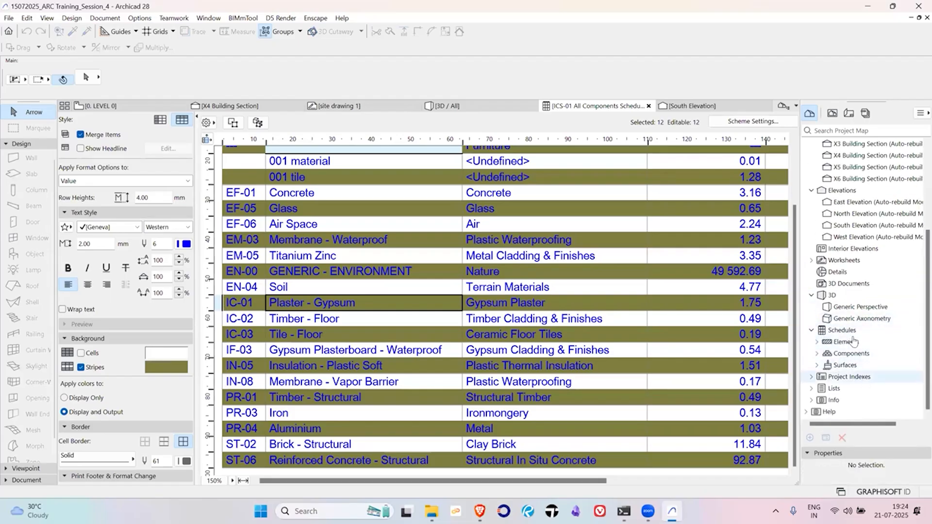
{"action": "left_click", "coordinate": [848, 342]}
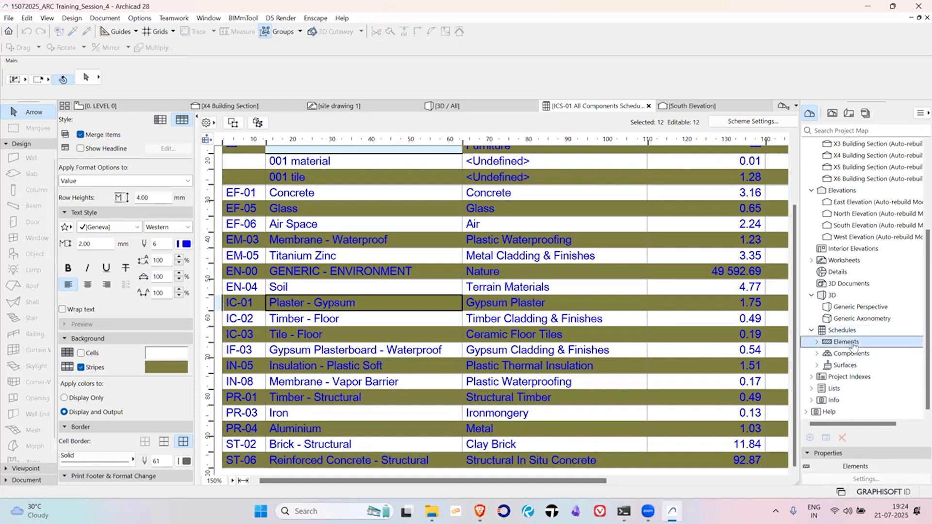
{"action": "left_click", "coordinate": [858, 353]}
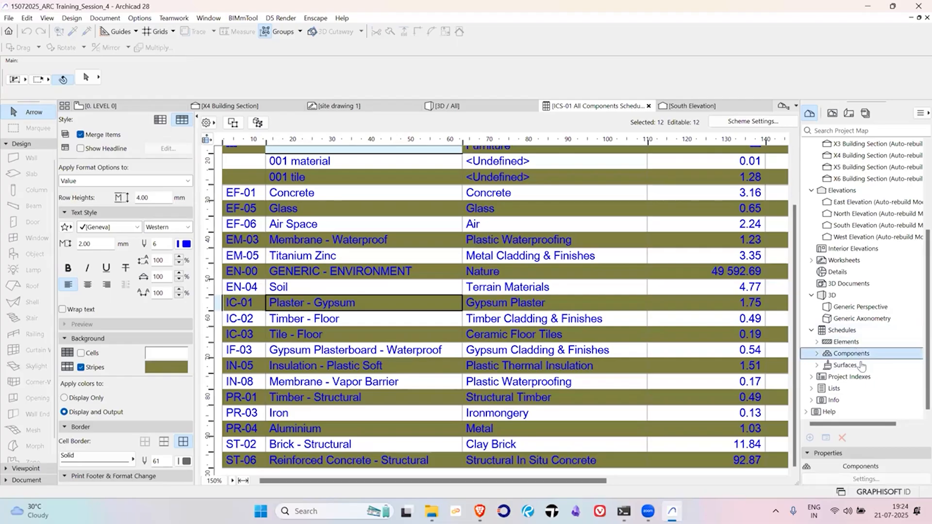
{"action": "left_click", "coordinate": [861, 365]}
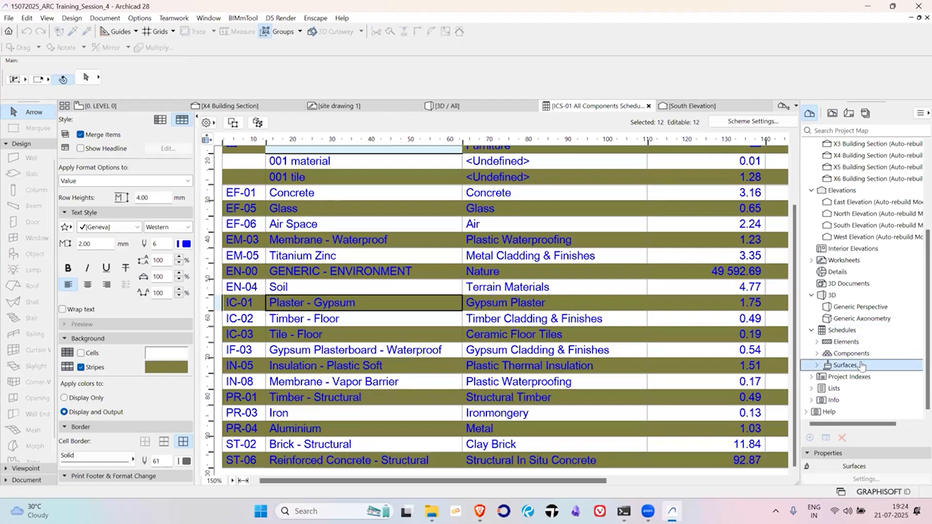
{"action": "left_click", "coordinate": [826, 343]}
{"action": "left_click", "coordinate": [810, 343]}
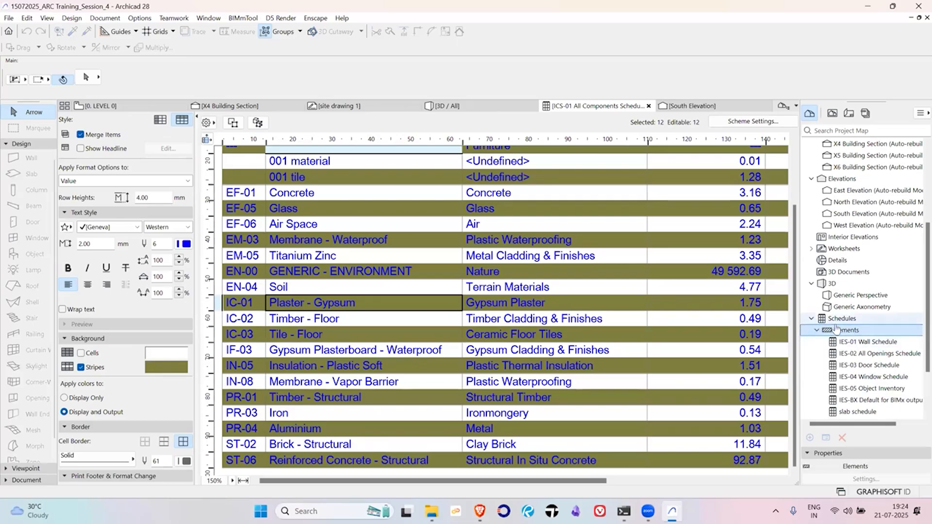
Step: Review the criteria and fields of the All Components Schedule, and collapse the Elements and Components groups in the project map
{"action": "left_click", "coordinate": [753, 122]}
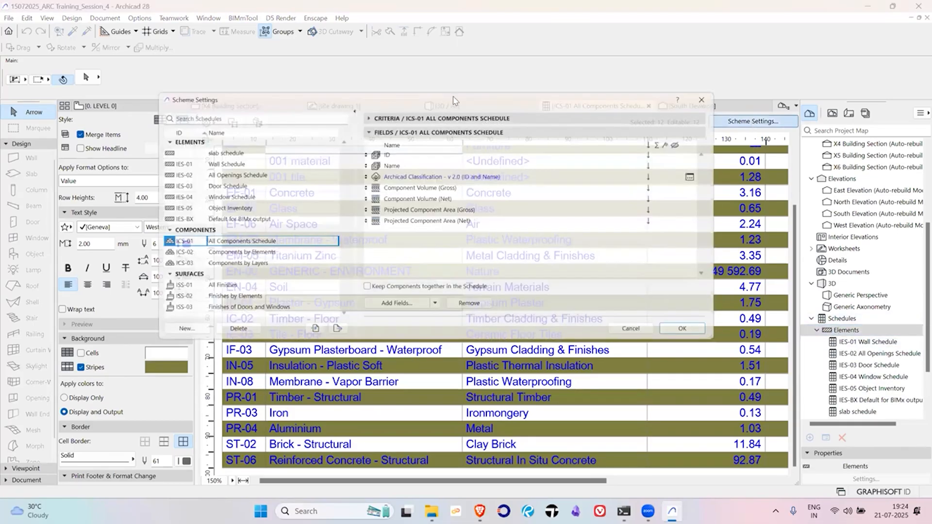
{"action": "left_click", "coordinate": [385, 115]}
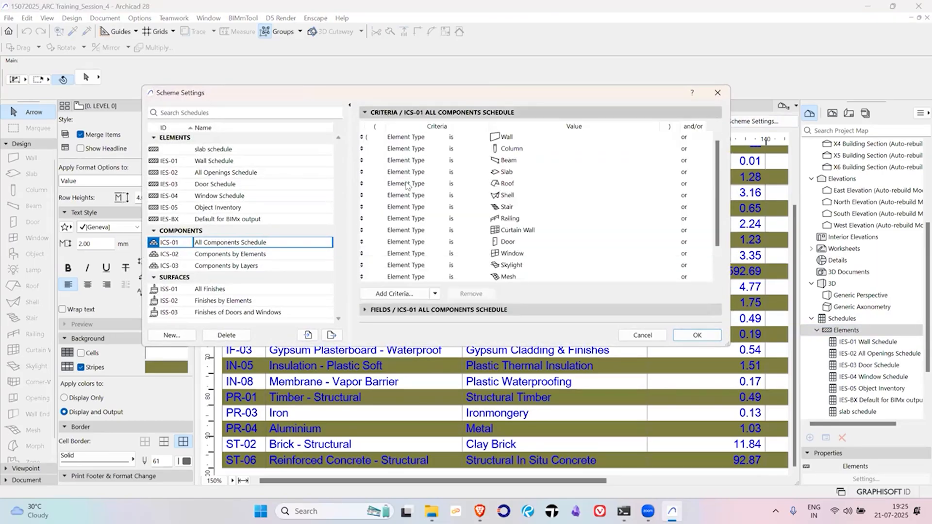
{"action": "left_click", "coordinate": [404, 309]}
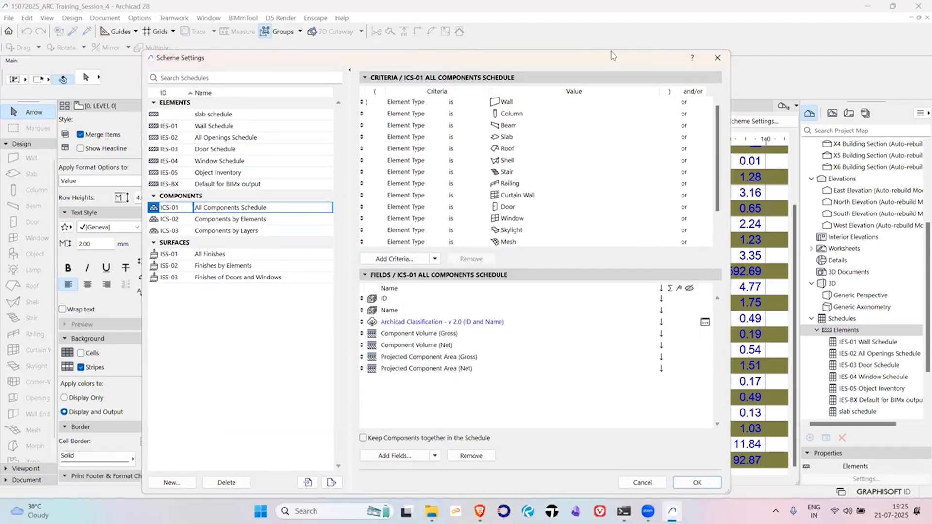
{"action": "key", "text": "Return"}
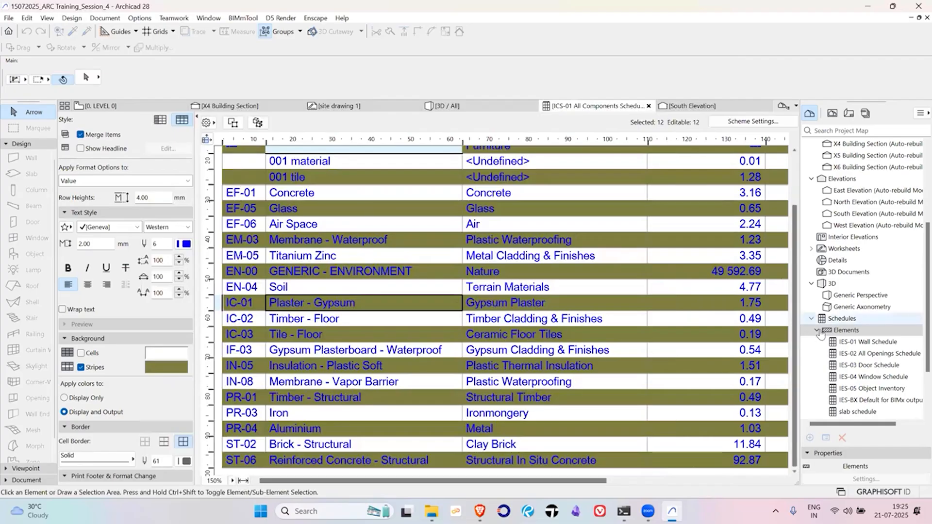
{"action": "left_click", "coordinate": [817, 331]}
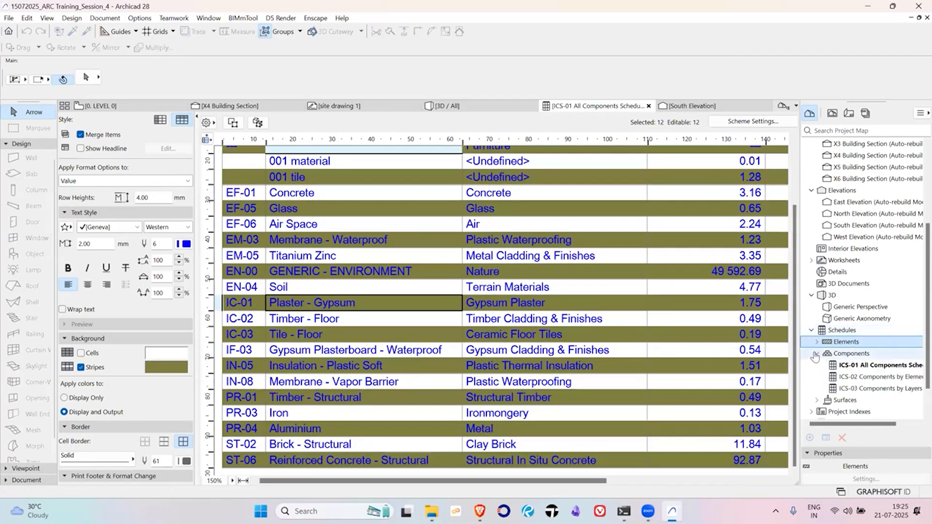
{"action": "left_click", "coordinate": [817, 353]}
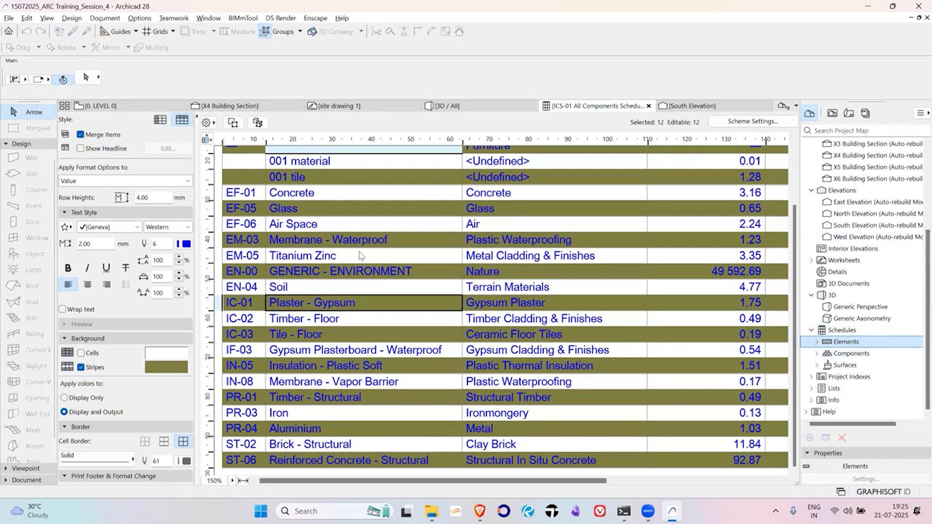
Step: Switch to the Canva presentation in the browser, show it full screen and advance from the Schedules slide to the project map and view map diagram
{"action": "key", "text": "alt+Tab"}
{"action": "key", "text": "alt+Tab"}
{"action": "key", "text": "alt+Tab"}
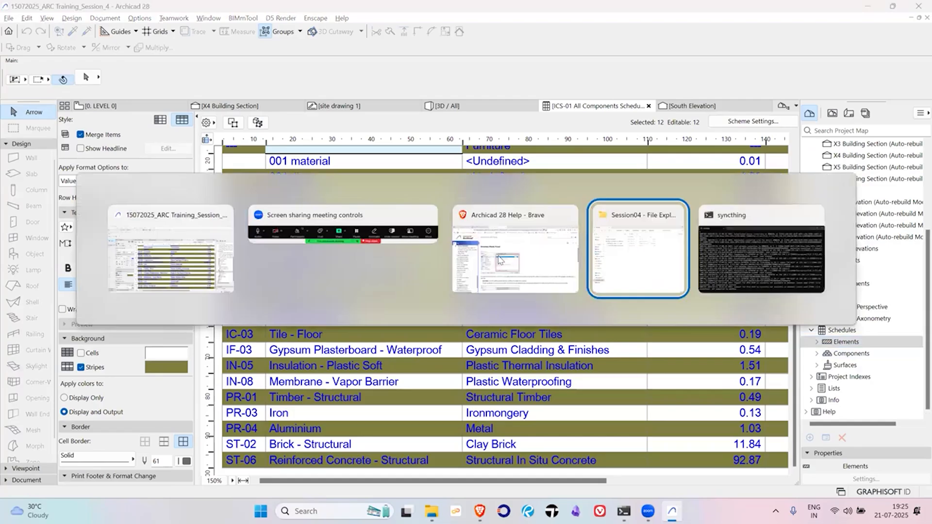
{"action": "left_click", "coordinate": [500, 260]}
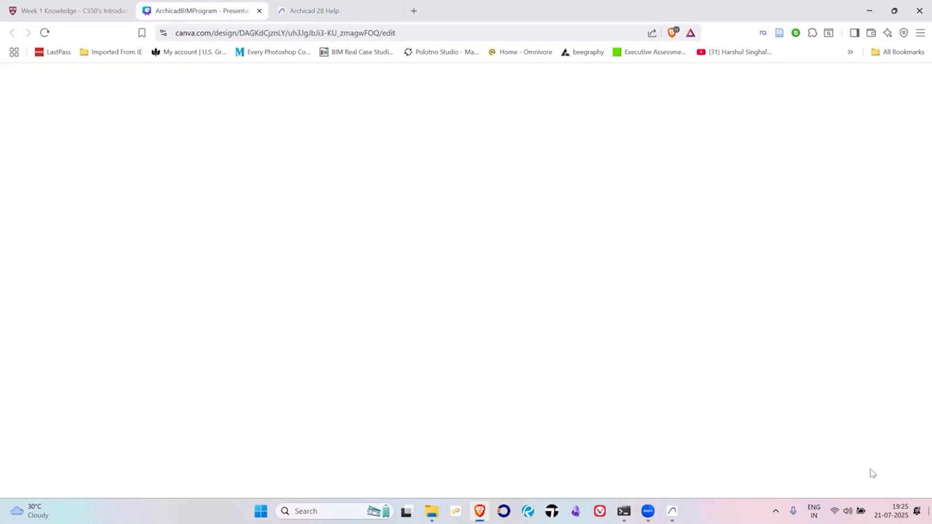
{"action": "left_click", "coordinate": [896, 484]}
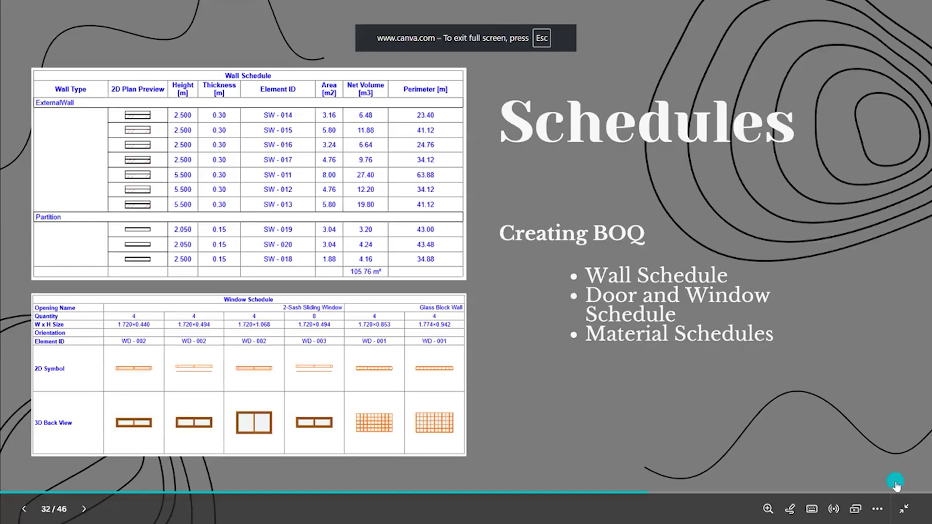
{"action": "key", "text": "Right"}
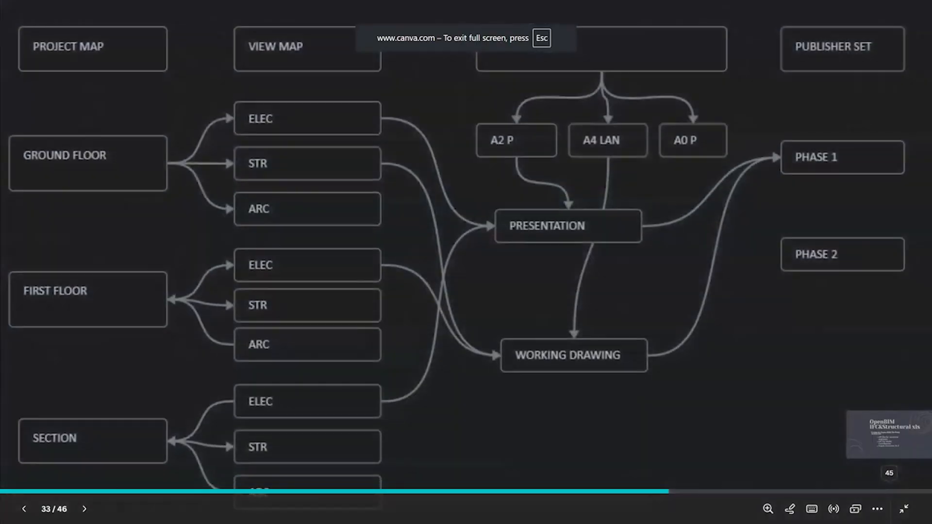
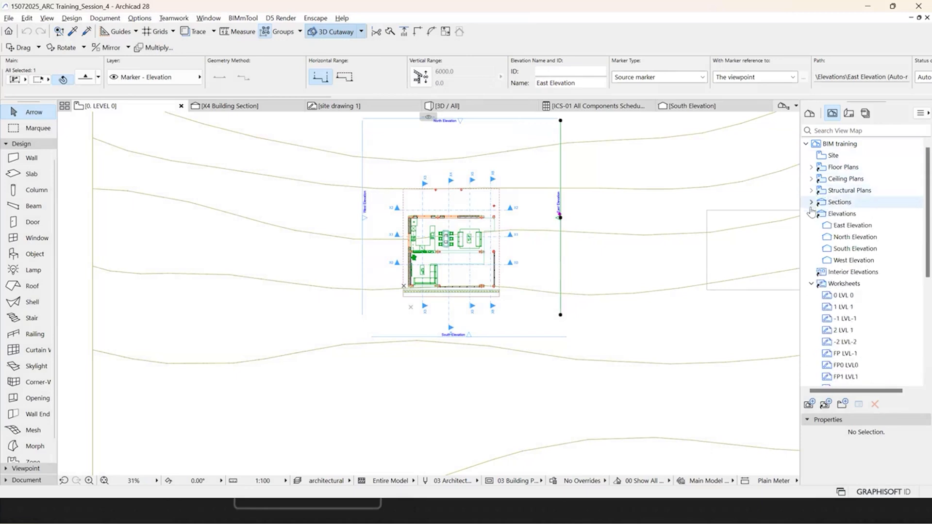
Step: Collapse the Worksheets and 3D folders of the View Map, and look through its Floor Plans, Ceiling Plans and Structural Plans folders
{"action": "left_click", "coordinate": [811, 237]}
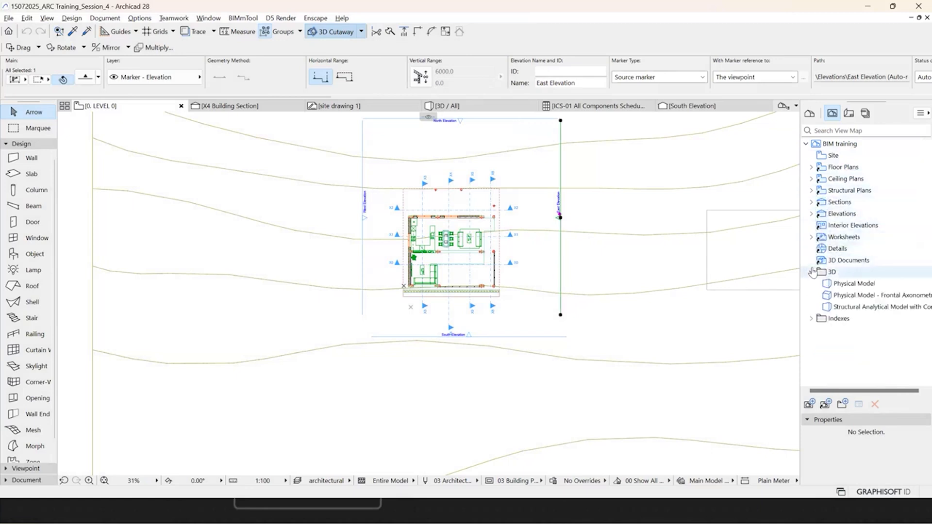
{"action": "left_click", "coordinate": [811, 272]}
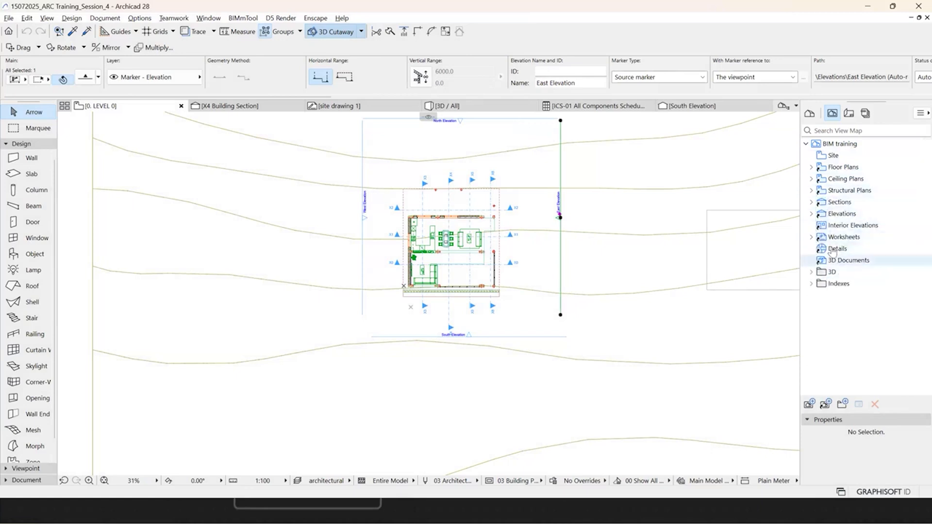
{"action": "left_click", "coordinate": [812, 167]}
{"action": "left_click", "coordinate": [811, 167]}
{"action": "left_click", "coordinate": [812, 179]}
{"action": "left_click", "coordinate": [811, 179]}
{"action": "left_click", "coordinate": [811, 190]}
{"action": "left_click", "coordinate": [811, 190]}
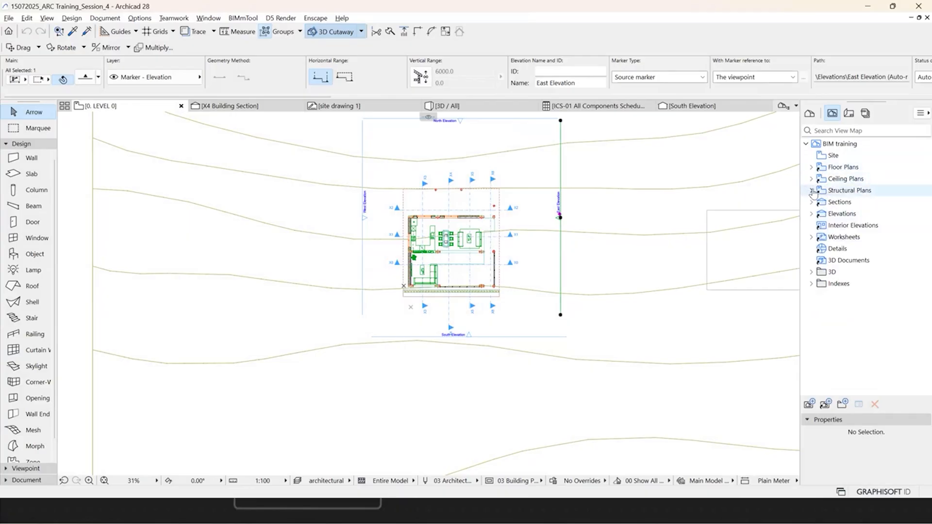
Step: Delete all folders and views from Site through Indexes from the BIM training View Map
{"action": "left_click", "coordinate": [858, 155]}
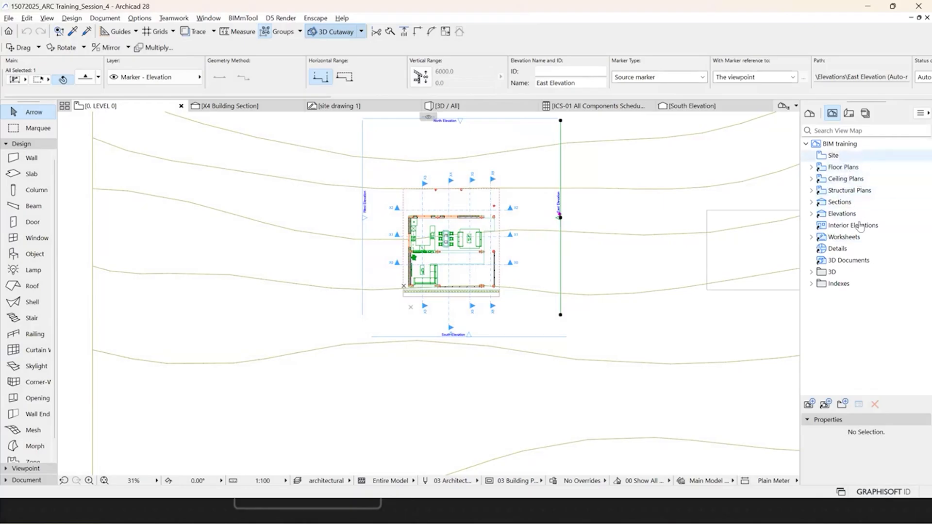
{"action": "left_click", "coordinate": [848, 286], "text": "shift"}
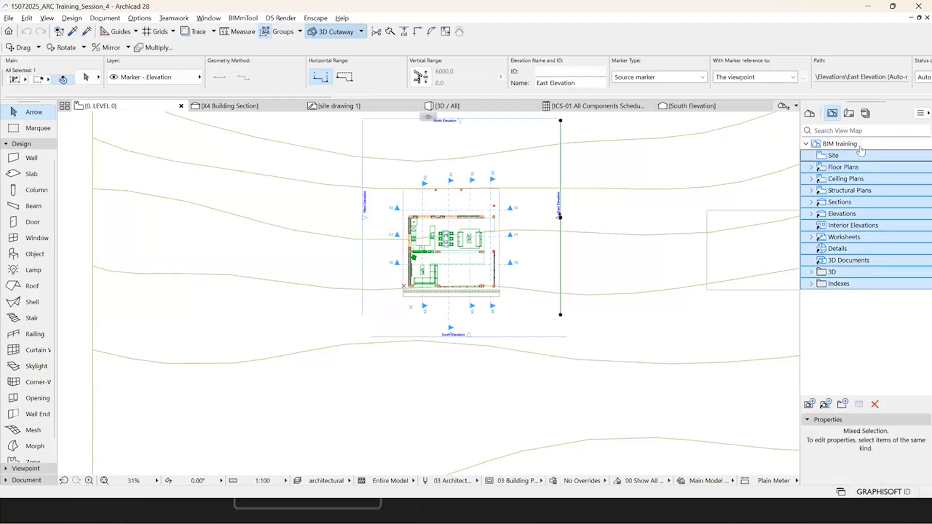
{"action": "left_click", "coordinate": [875, 404]}
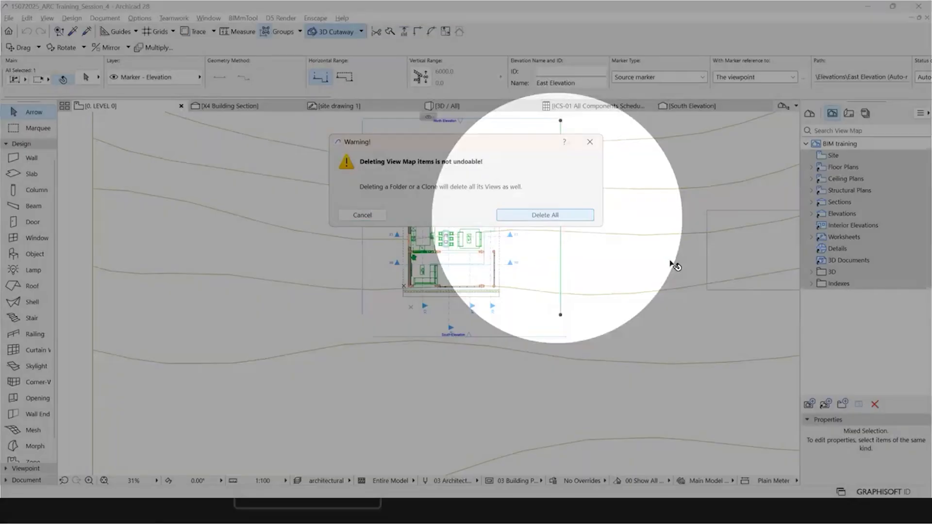
{"action": "left_click", "coordinate": [557, 218]}
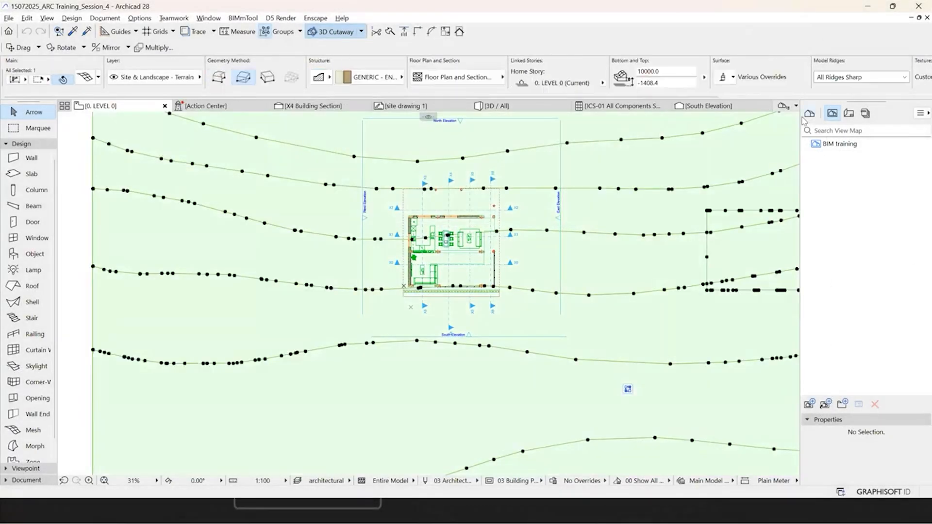
Step: Clear the mesh selection, look over the viewpoints in the Project Map and return to the View Map
{"action": "left_click", "coordinate": [806, 116]}
{"action": "key", "text": "Escape"}
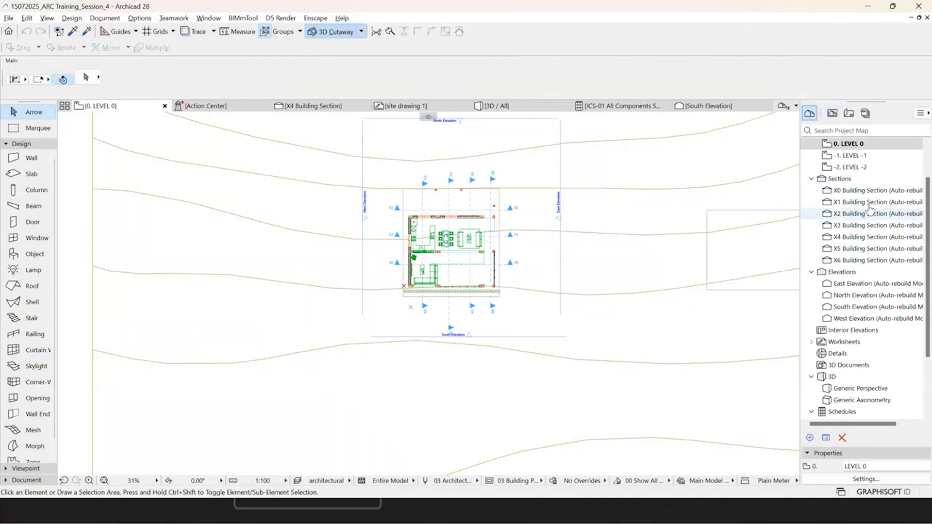
{"action": "left_click", "coordinate": [833, 113]}
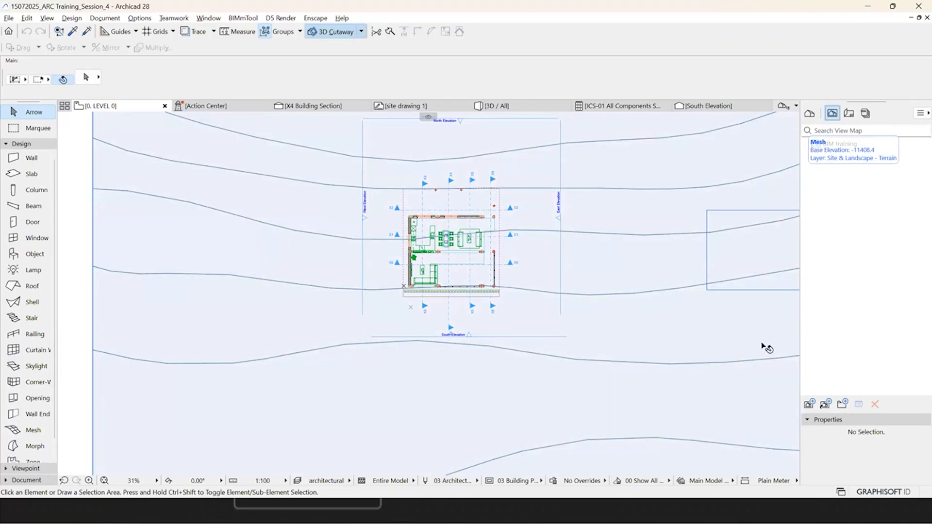
{"action": "scroll", "coordinate": [568, 233], "scroll_direction": "up", "scroll_amount": 2}
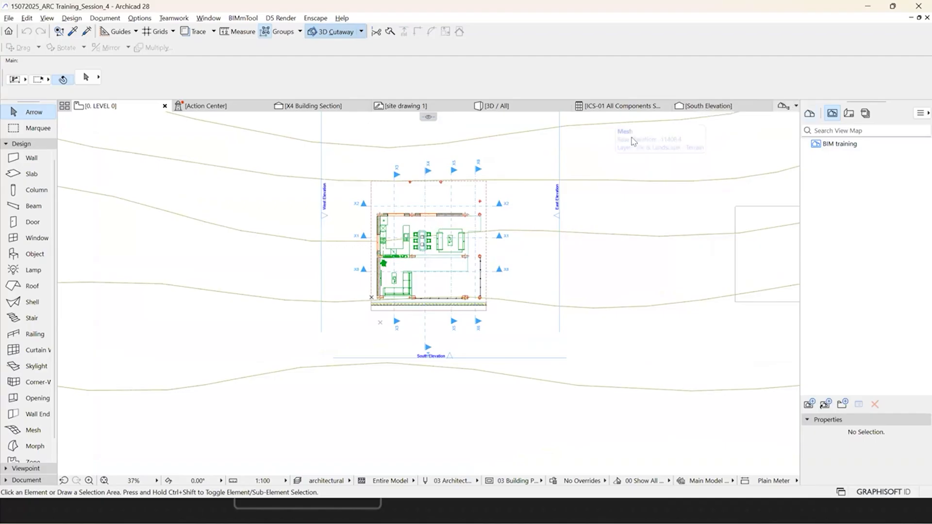
Step: Bring up the All Components Schedule and create a View Map folder named "schedules" under BIM training
{"action": "left_click", "coordinate": [628, 111]}
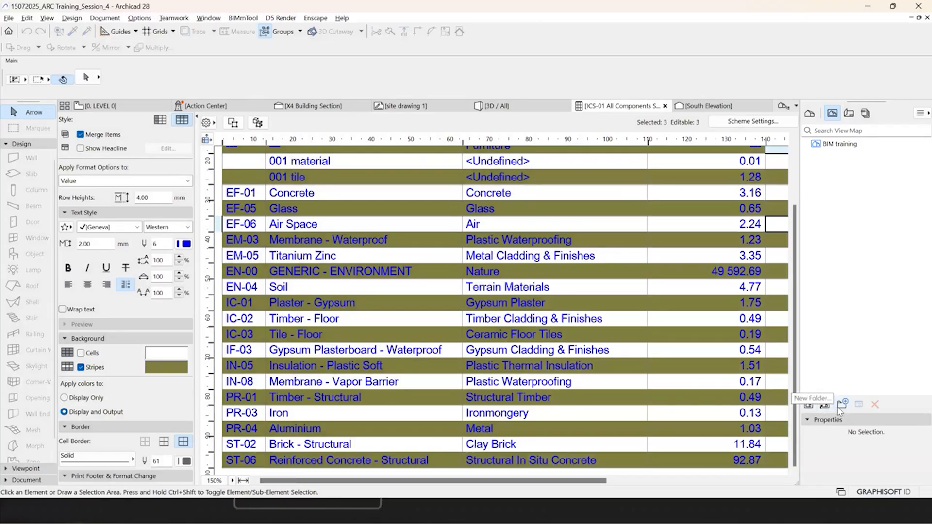
{"action": "left_click", "coordinate": [840, 410]}
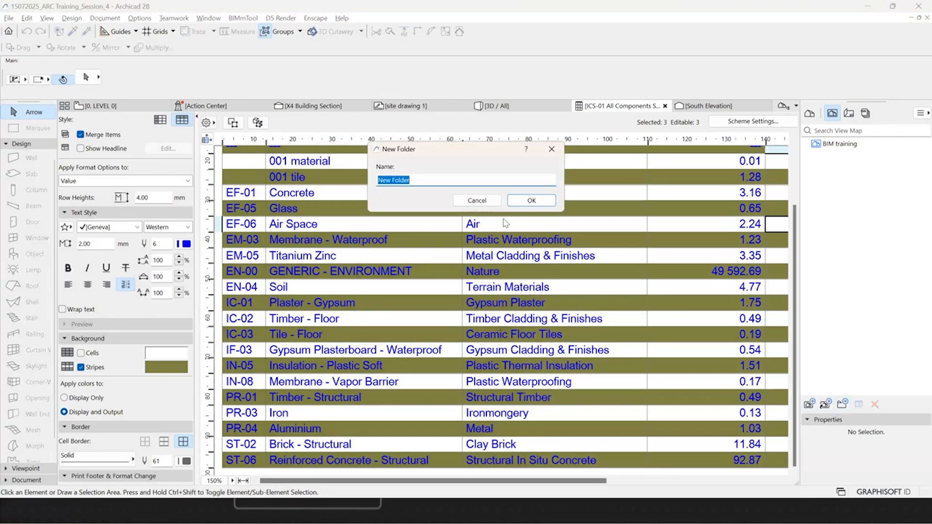
{"action": "type", "text": "schedules"}
{"action": "left_click", "coordinate": [532, 201]}
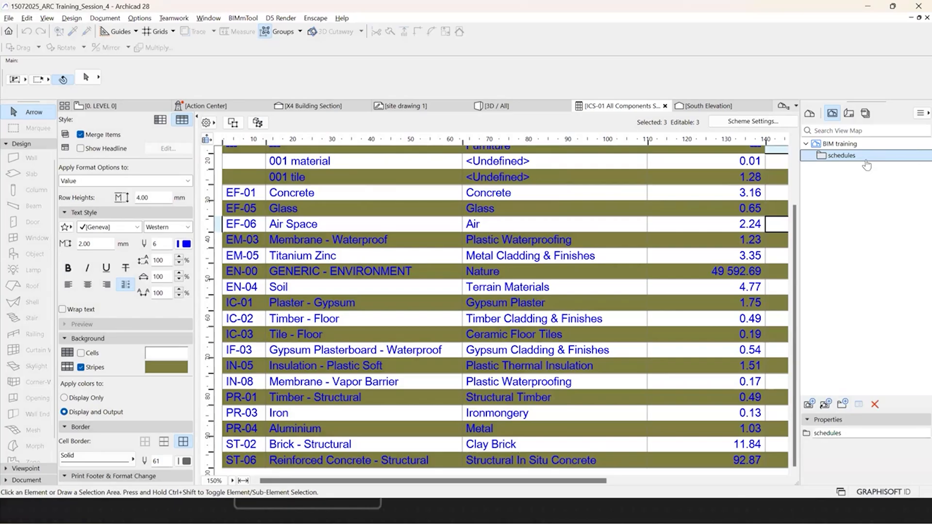
Step: Change the stripe color of the All Components Schedule to light gray, and try the bold option on the Name header
{"action": "scroll", "coordinate": [395, 231], "scroll_direction": "up", "scroll_amount": 3}
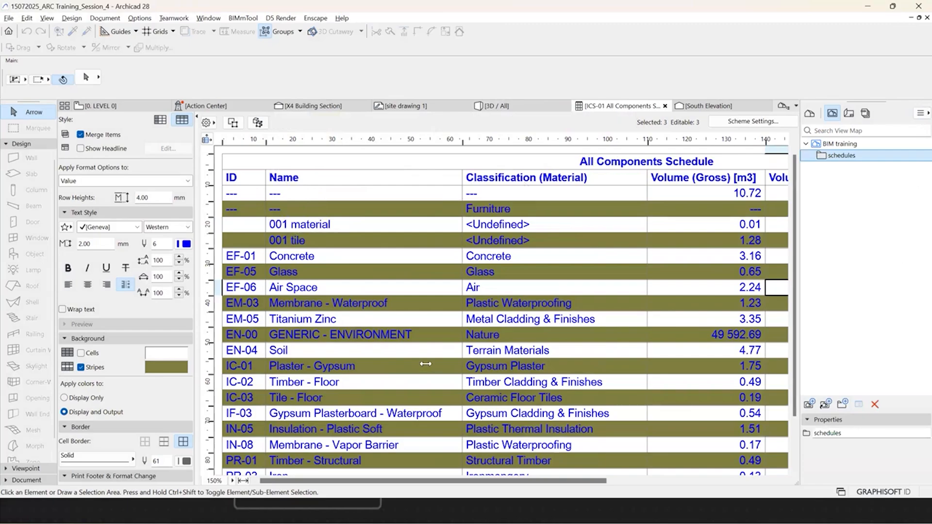
{"action": "left_click", "coordinate": [163, 368]}
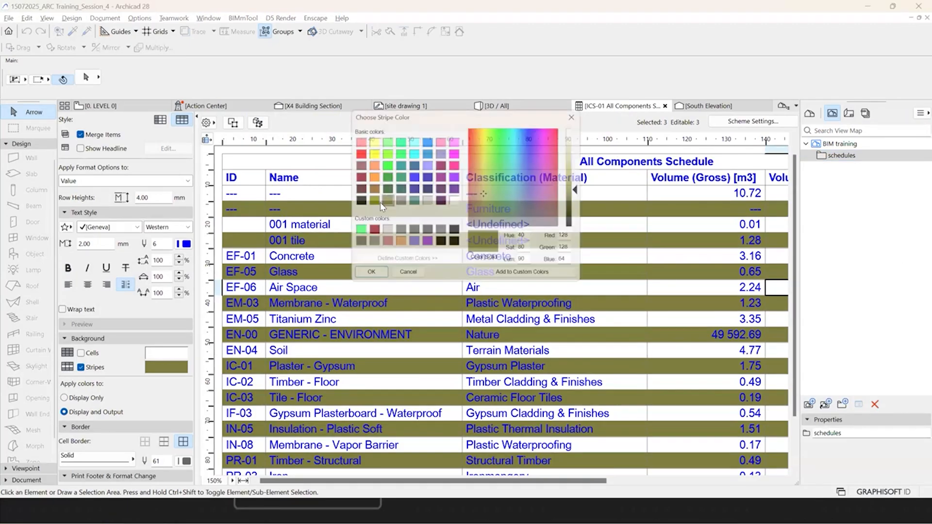
{"action": "left_click", "coordinate": [426, 201]}
{"action": "left_click", "coordinate": [365, 277]}
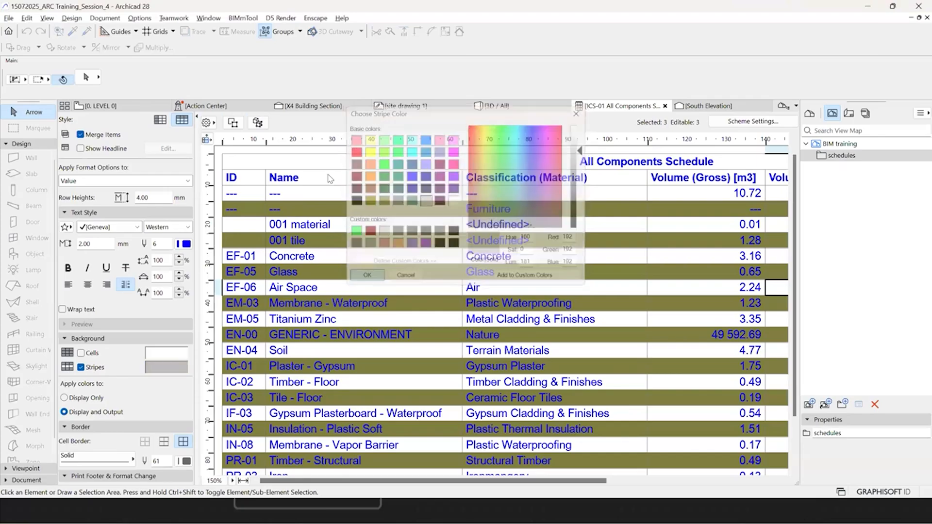
{"action": "left_click", "coordinate": [285, 182]}
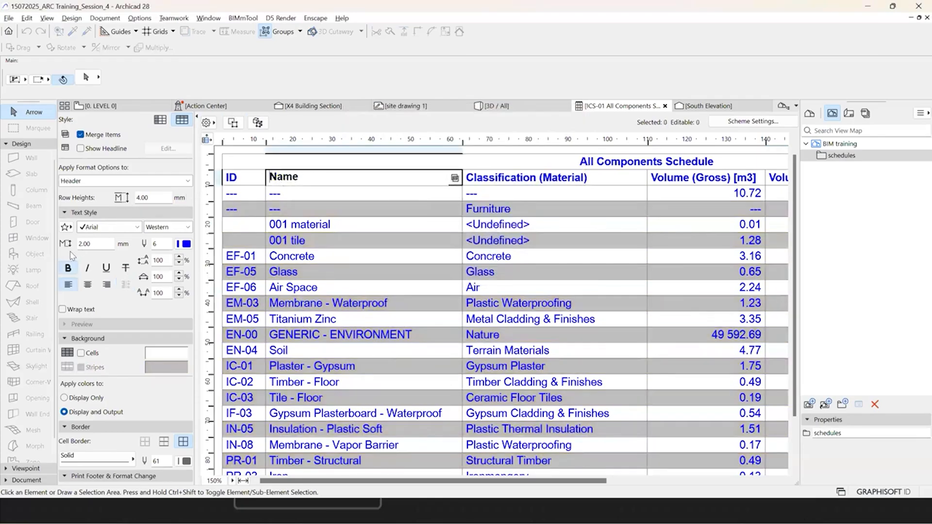
{"action": "left_click", "coordinate": [74, 270]}
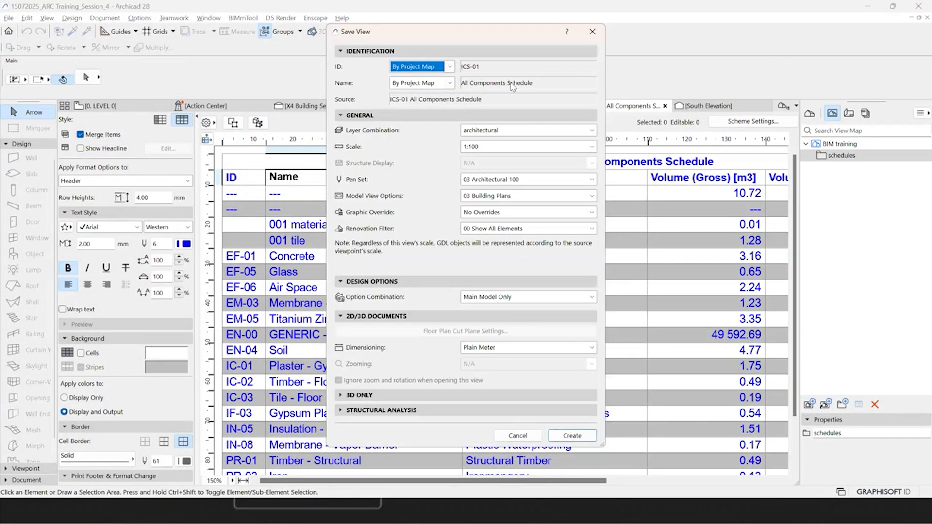
Step: Give the view being saved the custom name "Components Schedule"
{"action": "left_click", "coordinate": [430, 86]}
{"action": "left_click", "coordinate": [417, 107]}
{"action": "key", "text": "Tab"}
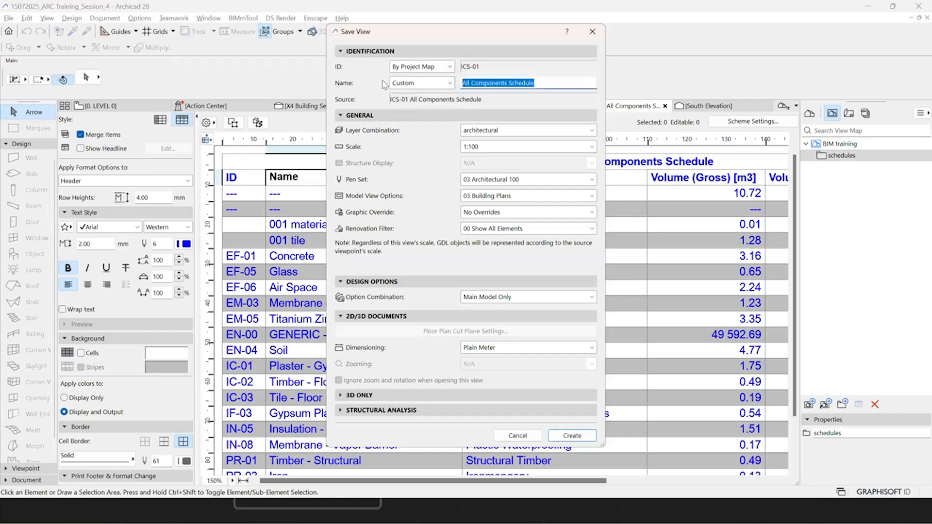
{"action": "left_click_drag", "start_coordinate": [474, 82], "coordinate": [418, 86]}
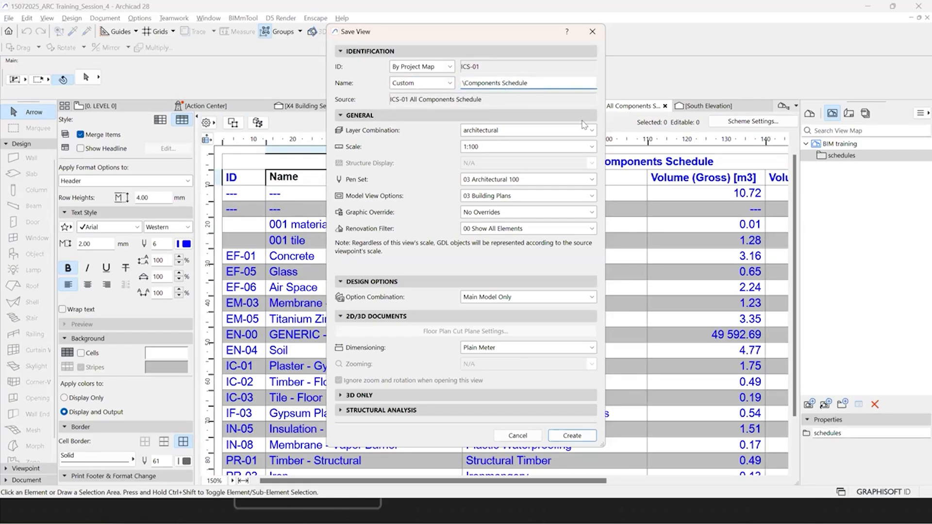
{"action": "key", "text": "BackSpace"}
{"action": "left_click", "coordinate": [558, 86]}
Step: Choose the architectural layer combination and the 1:100 scale for the Components Schedule view
{"action": "left_click", "coordinate": [538, 131]}
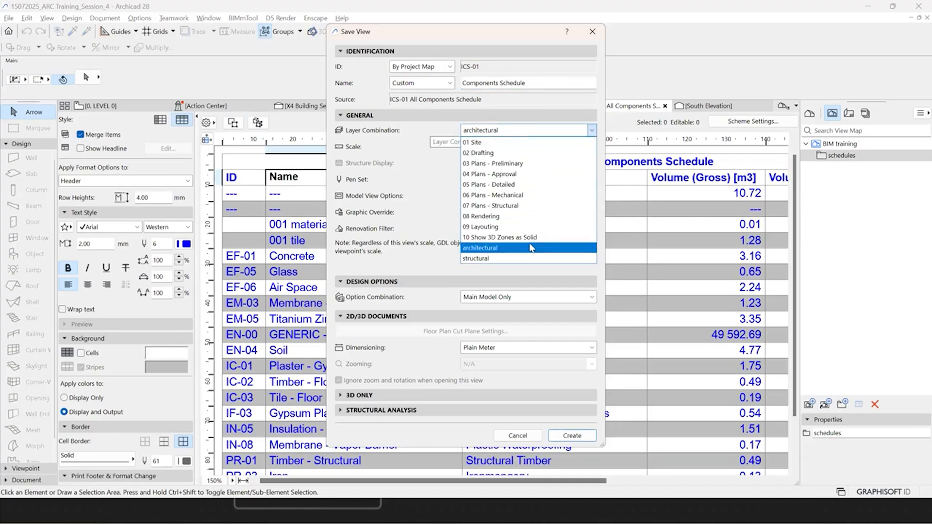
{"action": "left_click", "coordinate": [532, 248]}
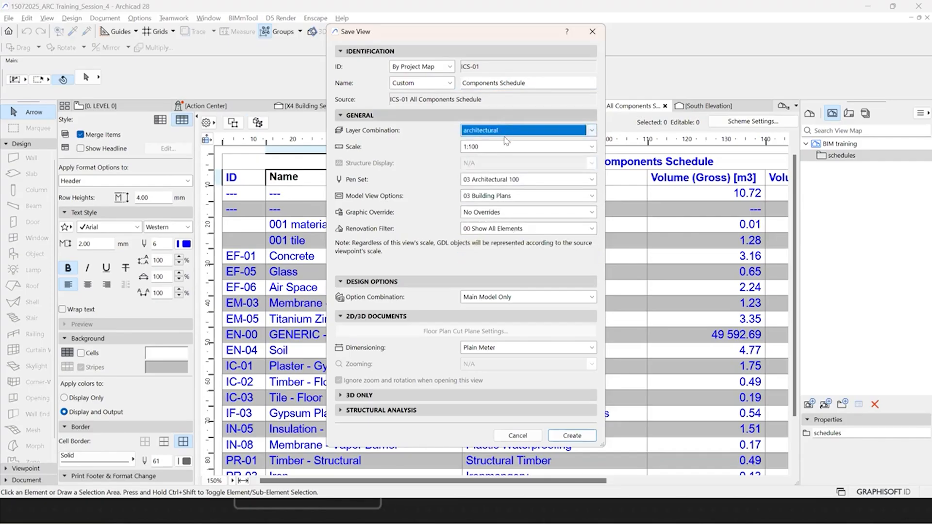
{"action": "left_click", "coordinate": [491, 147]}
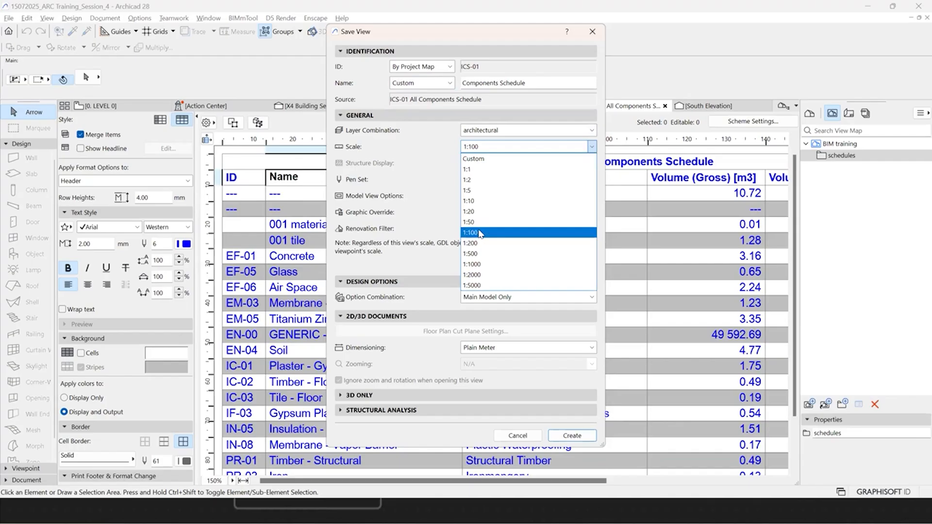
{"action": "left_click", "coordinate": [480, 233]}
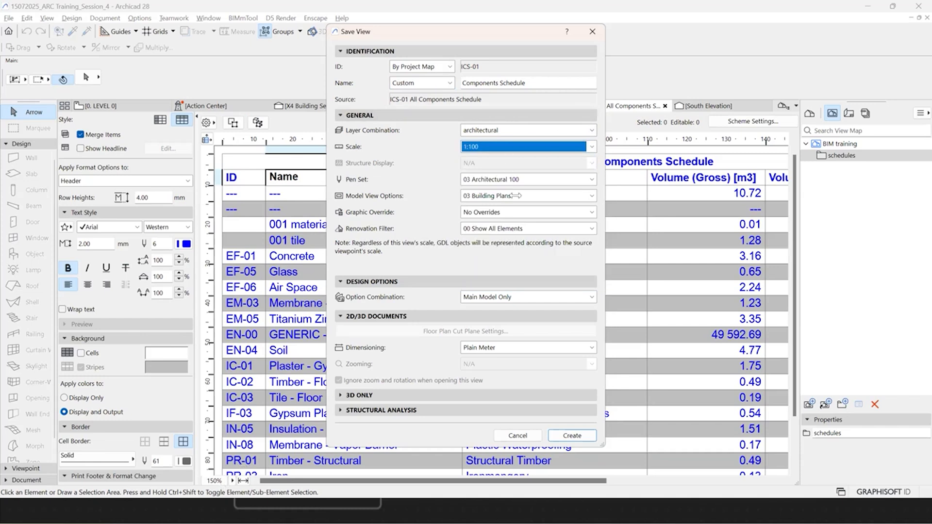
Step: Set the Components Schedule view's pen set to 01 Color Conceptual
{"action": "left_click", "coordinate": [516, 180]}
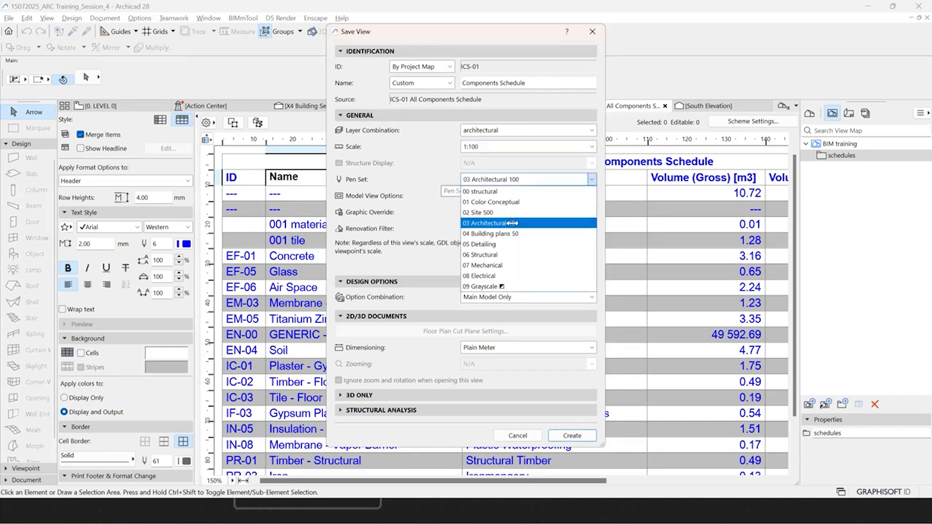
{"action": "left_click", "coordinate": [512, 286]}
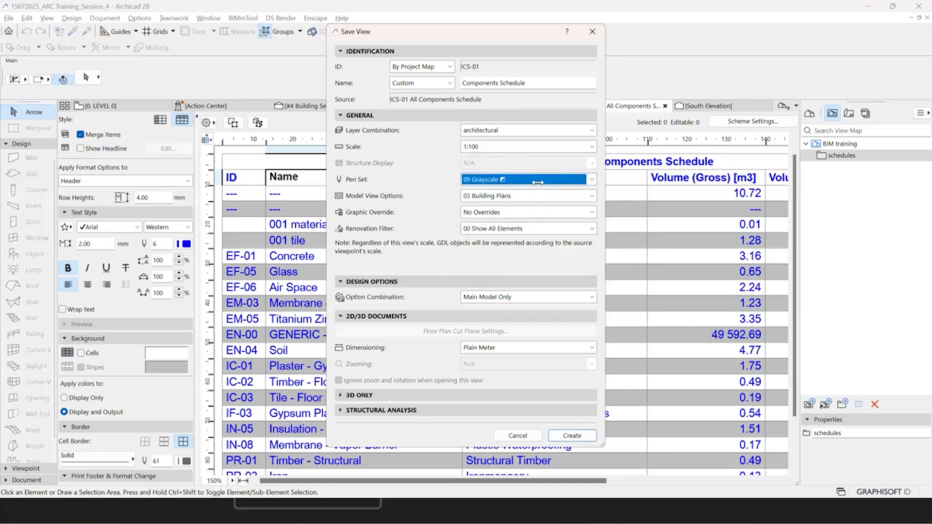
{"action": "left_click", "coordinate": [513, 178]}
{"action": "left_click", "coordinate": [508, 196]}
Step: Keep 03 Building Plans, No Overrides and Plain Meter dimensioning for the view, and create it in the schedules folder
{"action": "left_click", "coordinate": [478, 196]}
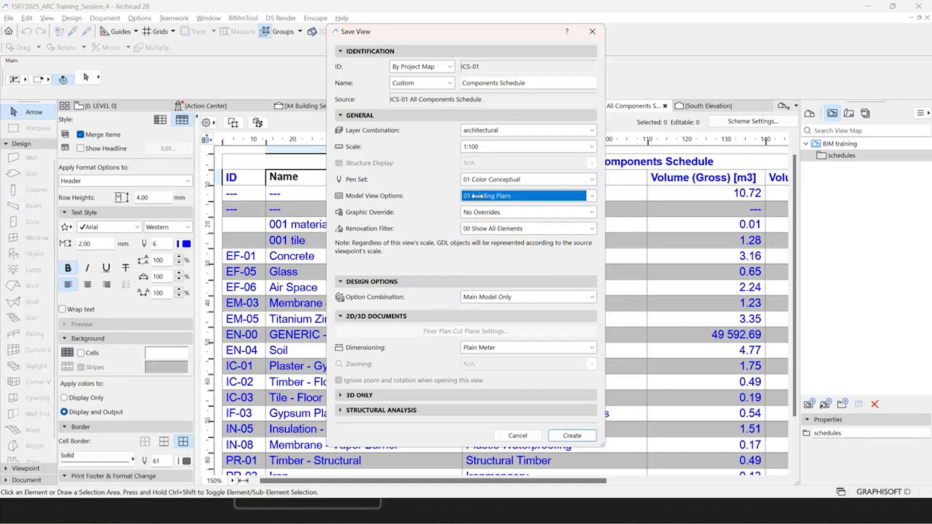
{"action": "left_click", "coordinate": [484, 227]}
{"action": "left_click", "coordinate": [480, 212]}
{"action": "left_click", "coordinate": [480, 211]}
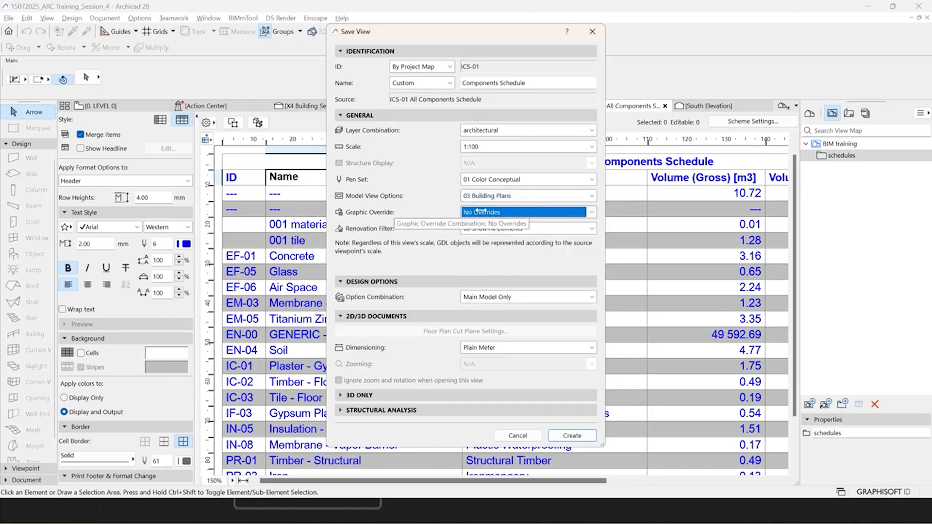
{"action": "left_click", "coordinate": [481, 211]}
{"action": "left_click", "coordinate": [494, 210]}
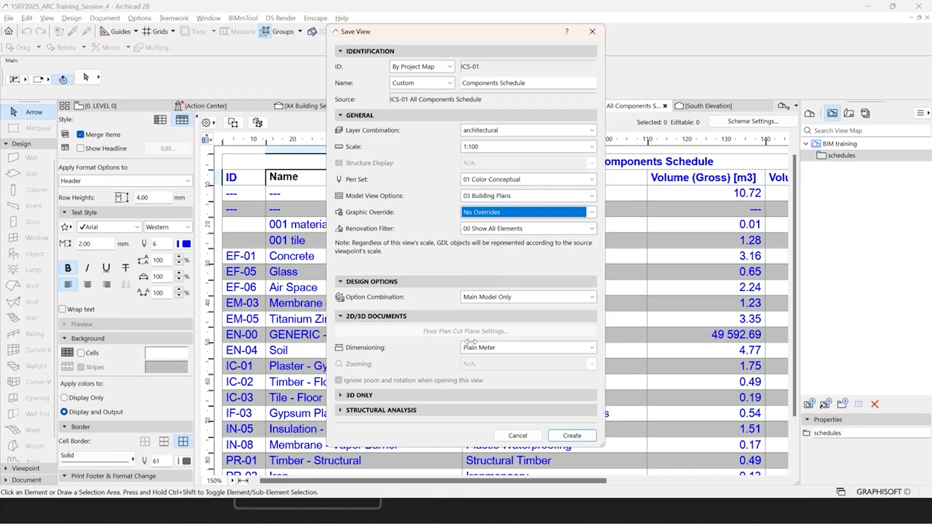
{"action": "left_click", "coordinate": [501, 348]}
{"action": "left_click", "coordinate": [522, 370]}
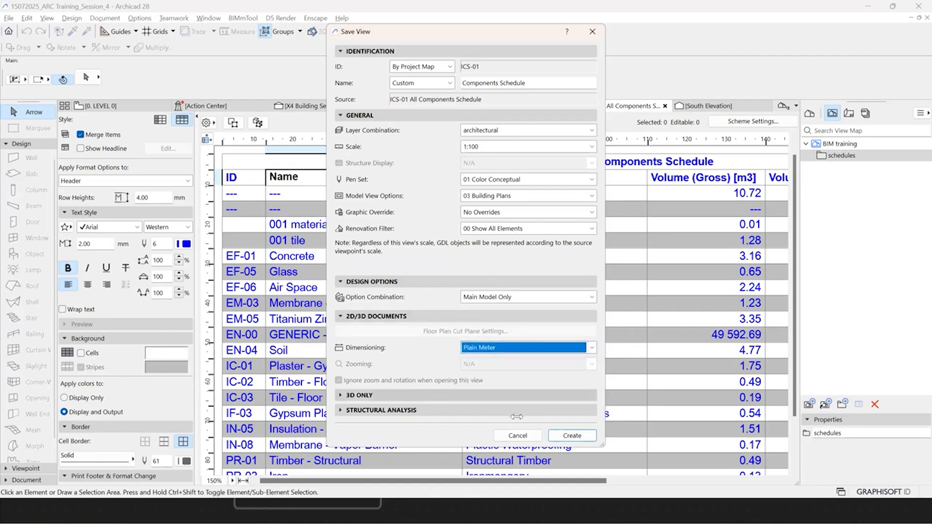
{"action": "left_click", "coordinate": [572, 435]}
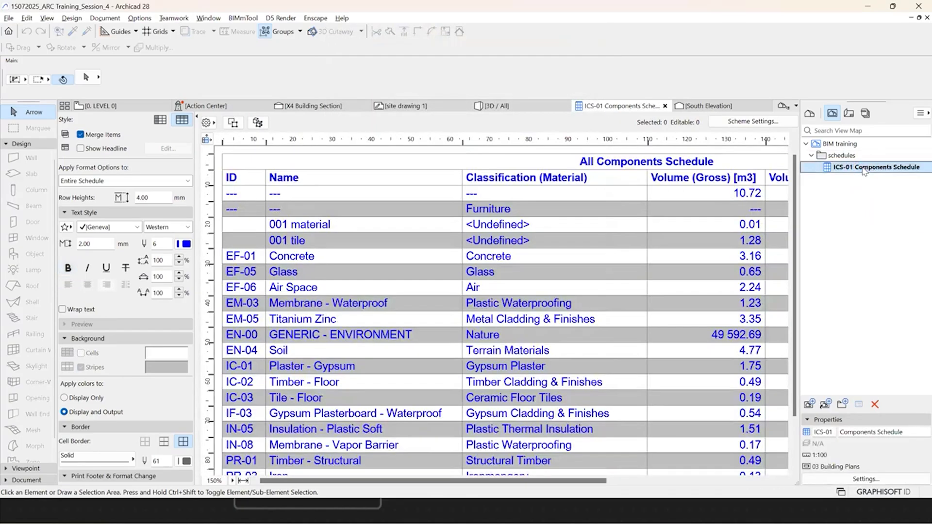
Step: Open the IES-04 Window Schedule from the Project Map's element schedules and look over its contents
{"action": "left_click", "coordinate": [809, 114]}
{"action": "scroll", "coordinate": [845, 340], "scroll_direction": "down", "scroll_amount": 2}
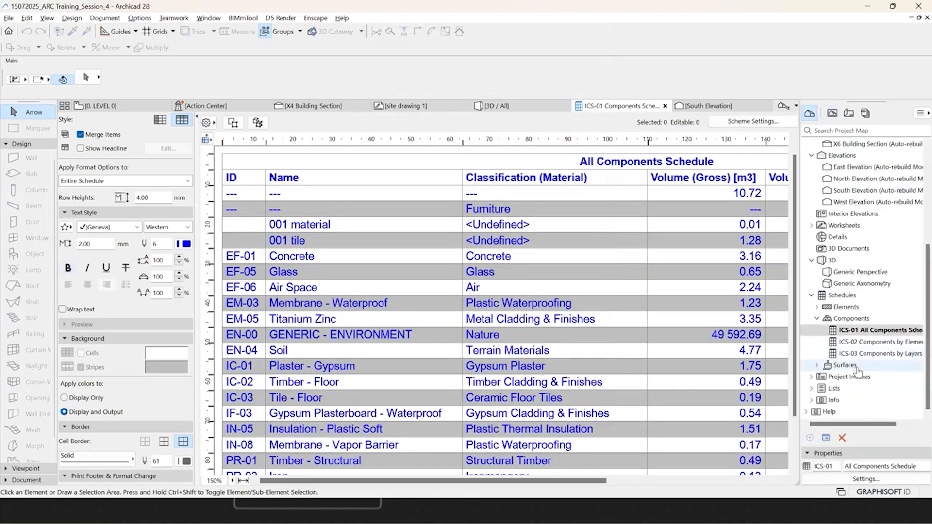
{"action": "left_click", "coordinate": [817, 307]}
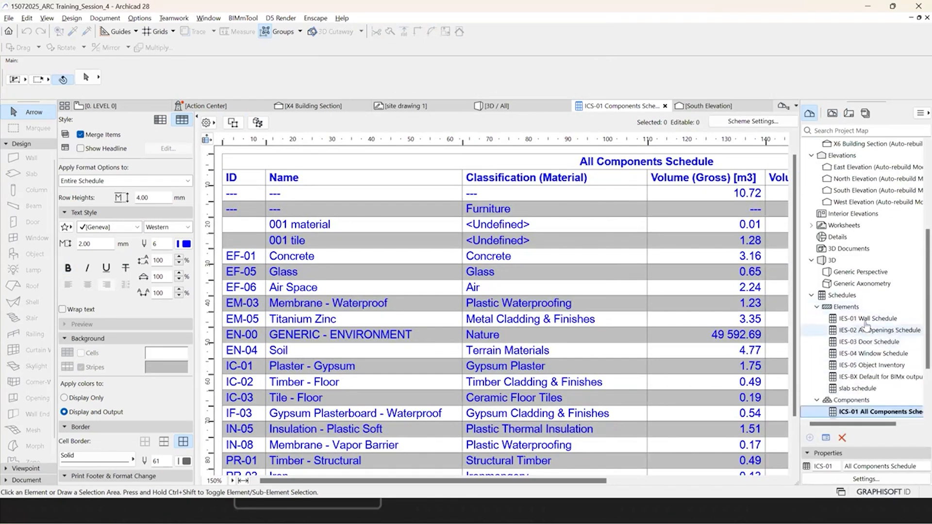
{"action": "double_click", "coordinate": [865, 353]}
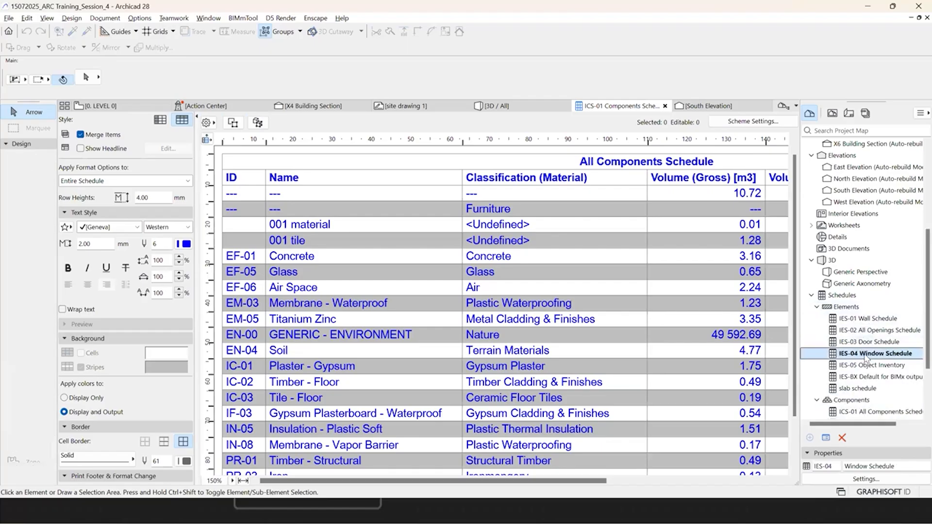
{"action": "scroll", "coordinate": [365, 235], "scroll_direction": "down", "scroll_amount": 3}
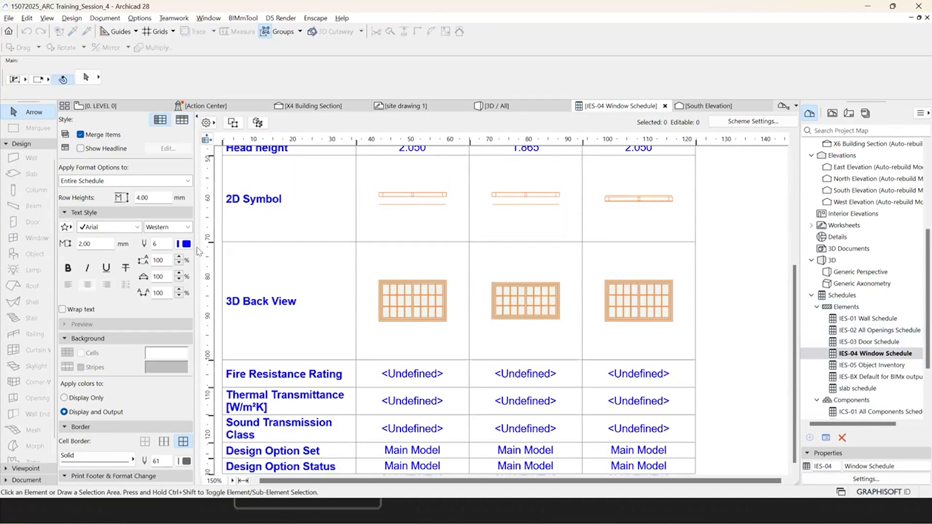
{"action": "scroll", "coordinate": [365, 235], "scroll_direction": "up", "scroll_amount": 3}
{"action": "left_click", "coordinate": [383, 180]}
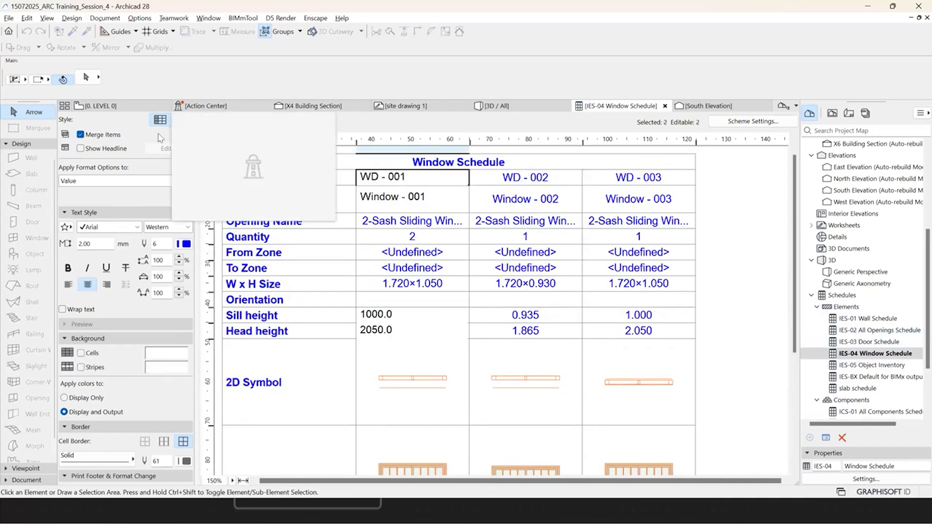
Step: Lay out the Window Schedule with records by rows, and resize its columns and rows to fit content
{"action": "left_click", "coordinate": [181, 121]}
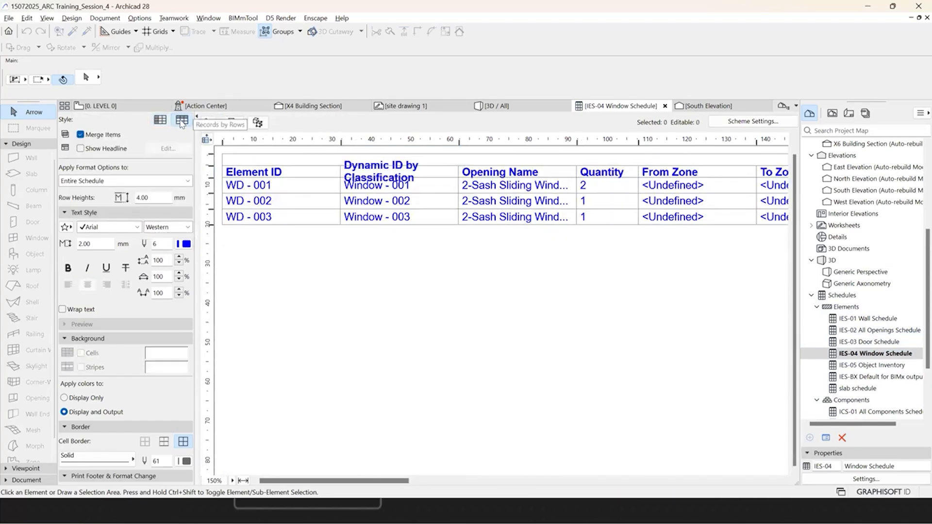
{"action": "left_click", "coordinate": [213, 124]}
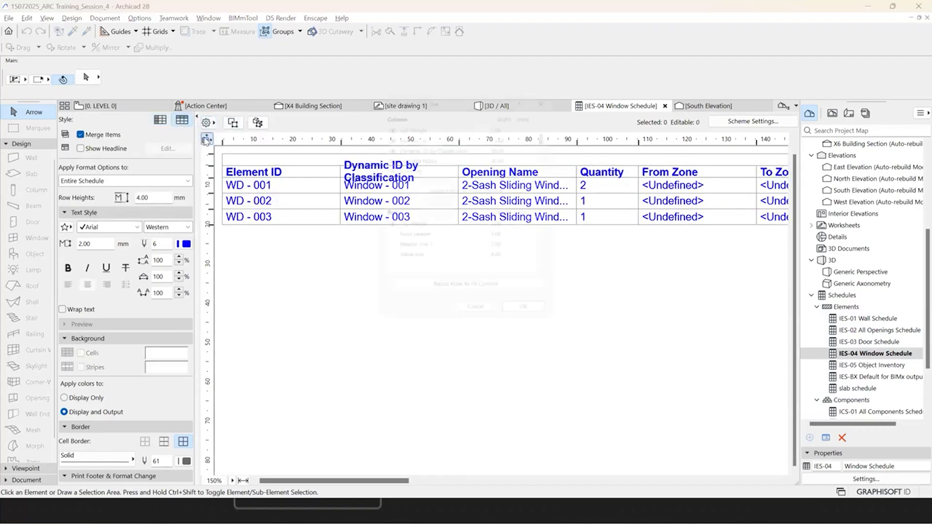
{"action": "left_click", "coordinate": [475, 295]}
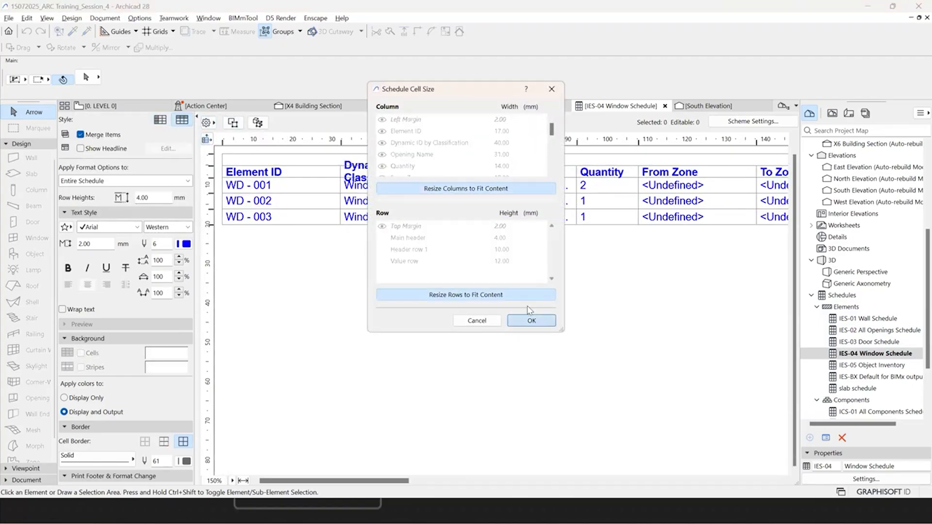
{"action": "left_click", "coordinate": [532, 321]}
Step: Remove the fields from Fire Resistance Rating through Design Option Status from the Window Schedule's scheme
{"action": "left_click", "coordinate": [661, 480]}
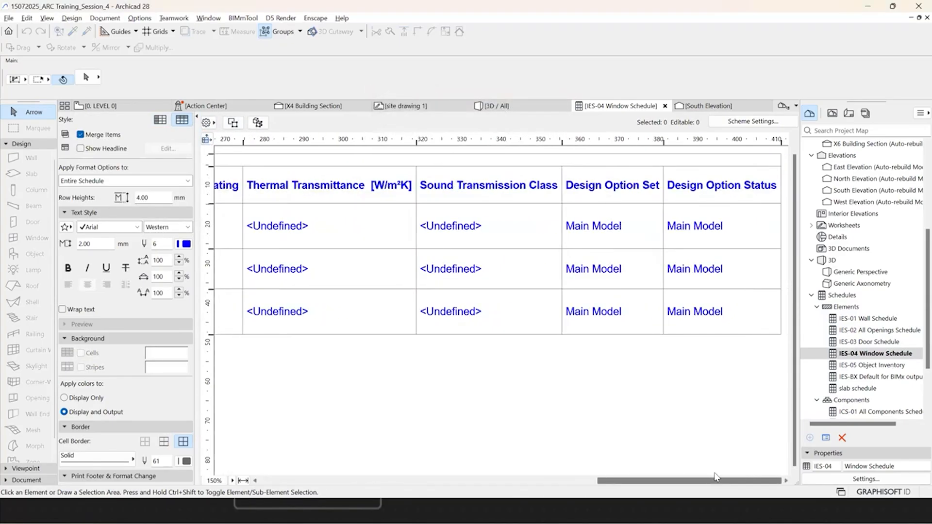
{"action": "left_click", "coordinate": [753, 121]}
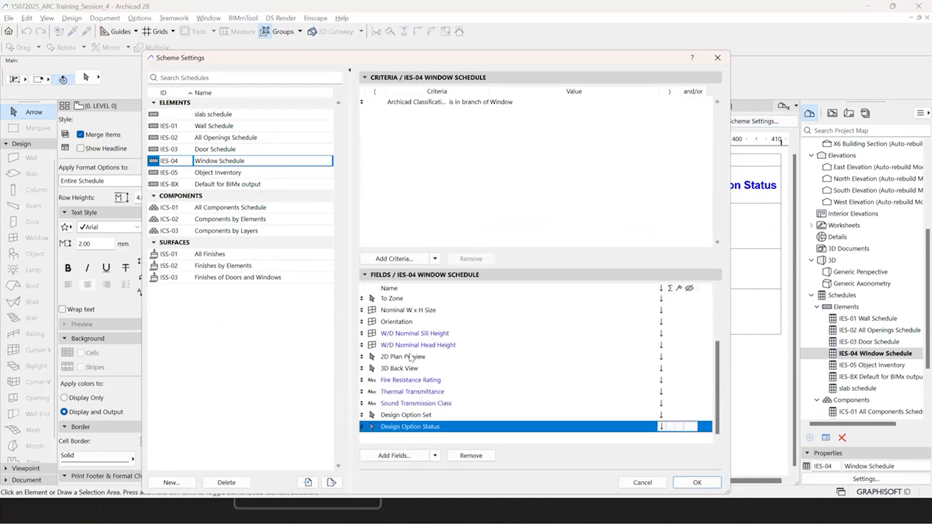
{"action": "left_click", "coordinate": [408, 379], "text": "shift"}
{"action": "left_click", "coordinate": [471, 456]}
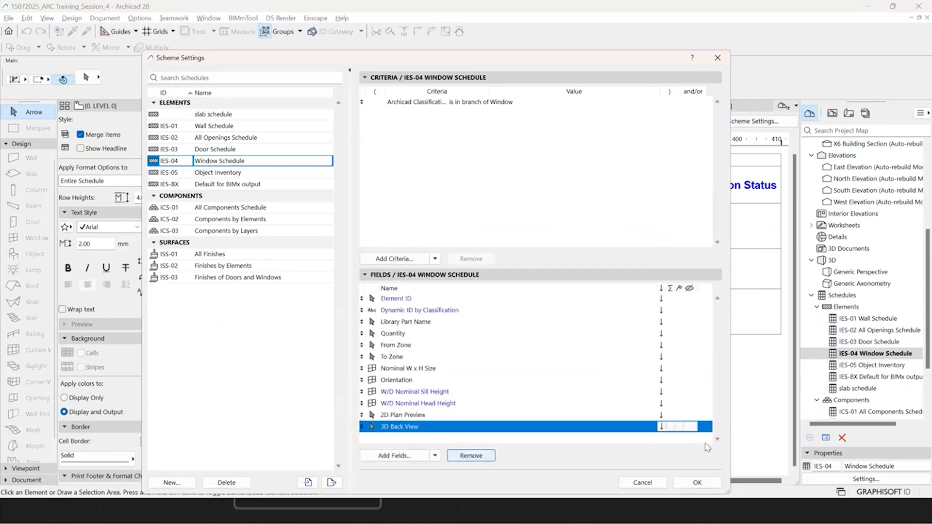
{"action": "left_click", "coordinate": [697, 482]}
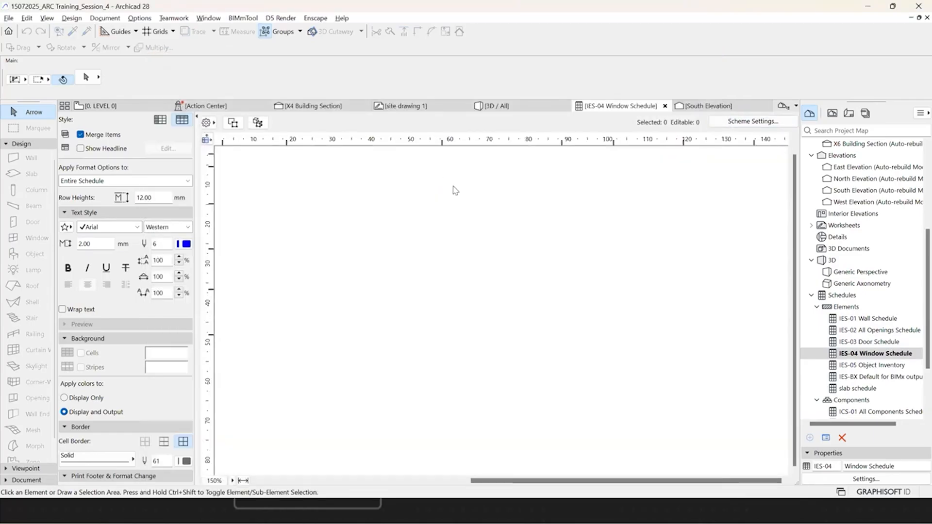
Step: Save the current Window Schedule as a view in the View Map's schedules folder
{"action": "left_click", "coordinate": [833, 113]}
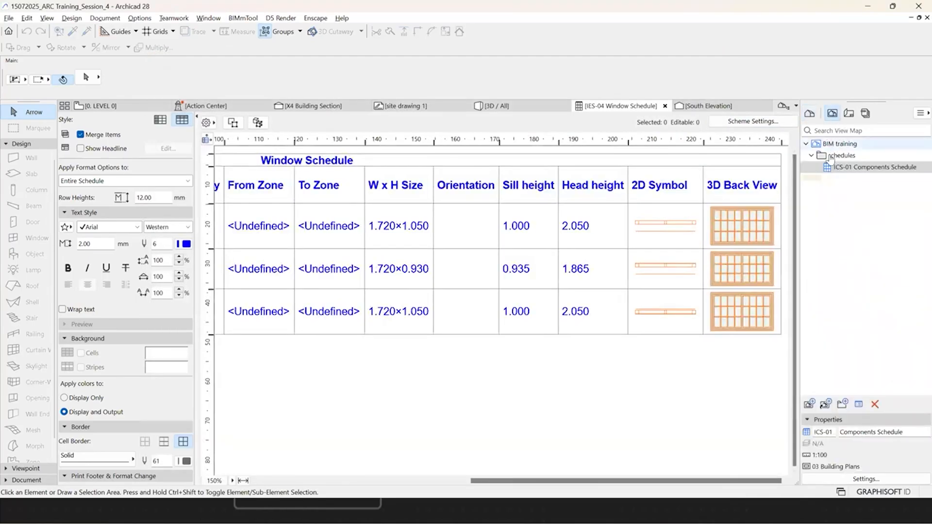
{"action": "left_click", "coordinate": [841, 156]}
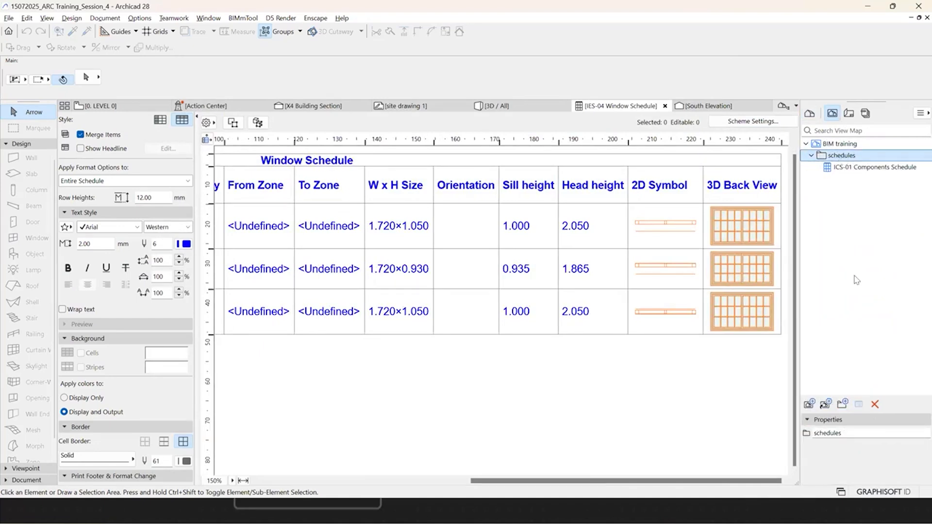
{"action": "left_click", "coordinate": [809, 405]}
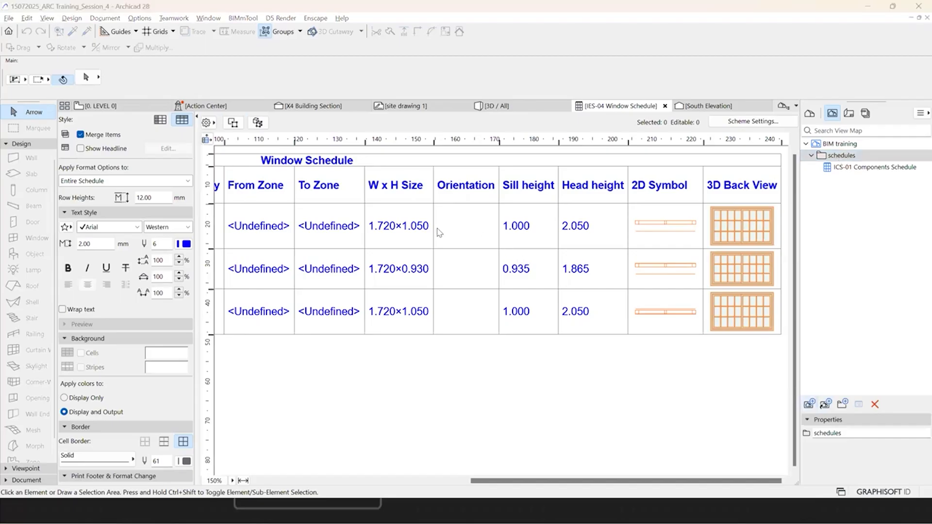
{"action": "left_click", "coordinate": [573, 436]}
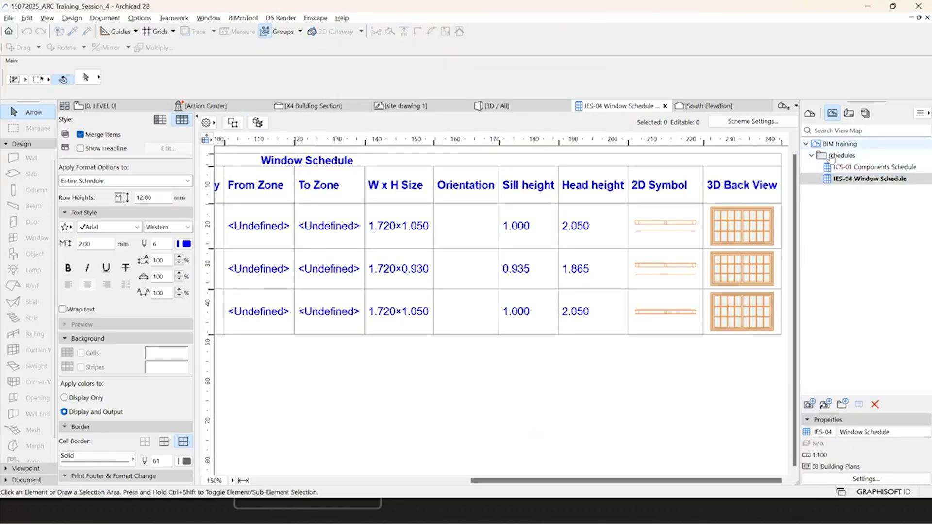
Step: Bring up the level 0 floor plan, collapse the schedules folder and start cloning a folder under BIM training
{"action": "left_click", "coordinate": [124, 106]}
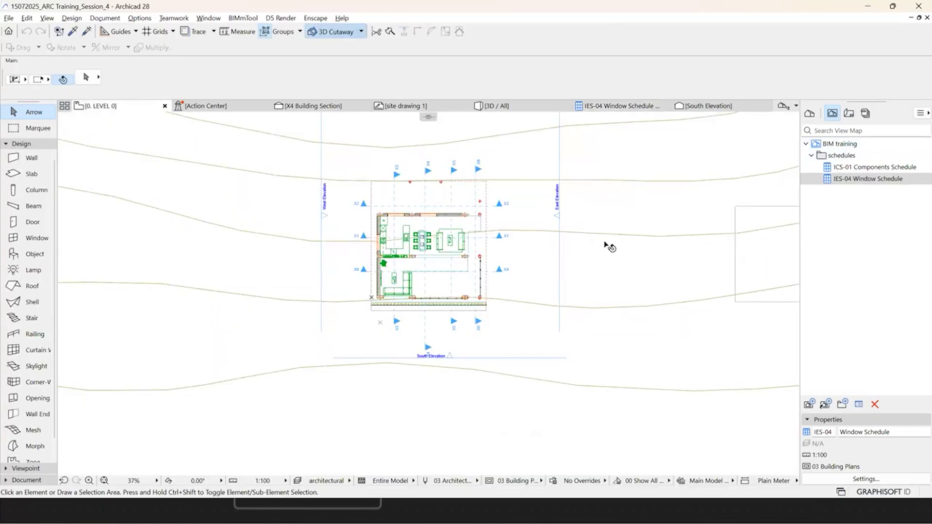
{"action": "scroll", "coordinate": [500, 235], "scroll_direction": "up", "scroll_amount": 2}
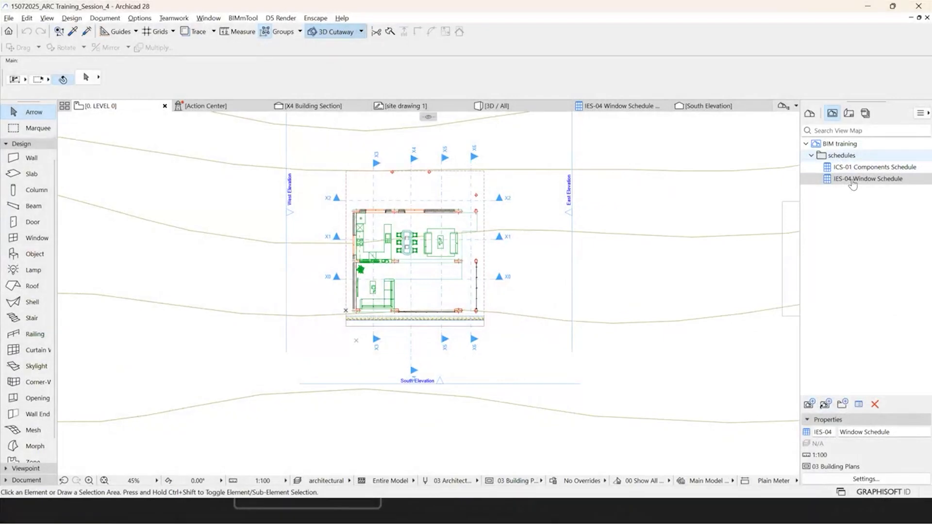
{"action": "left_click", "coordinate": [838, 144]}
{"action": "left_click", "coordinate": [812, 155]}
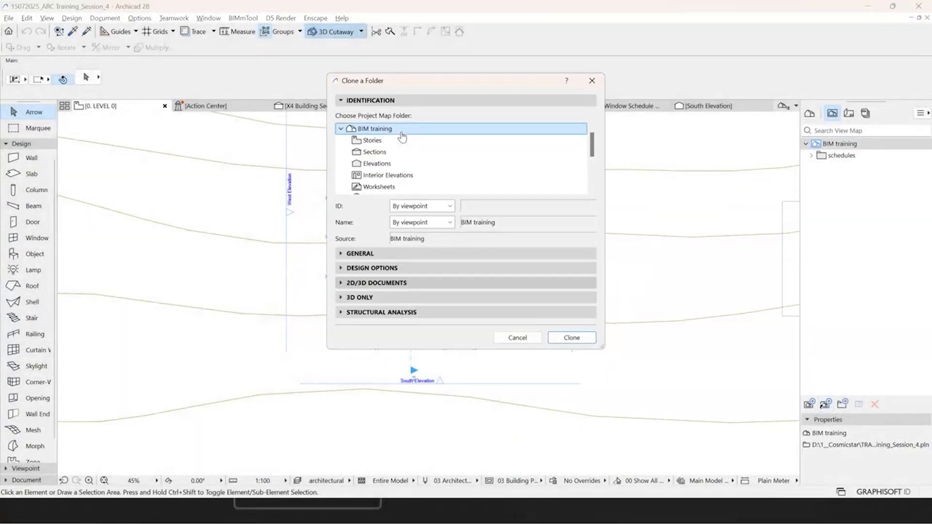
Step: Choose the Stories folder as the source to clone and give the clone the custom name Architectural
{"action": "left_click", "coordinate": [373, 140]}
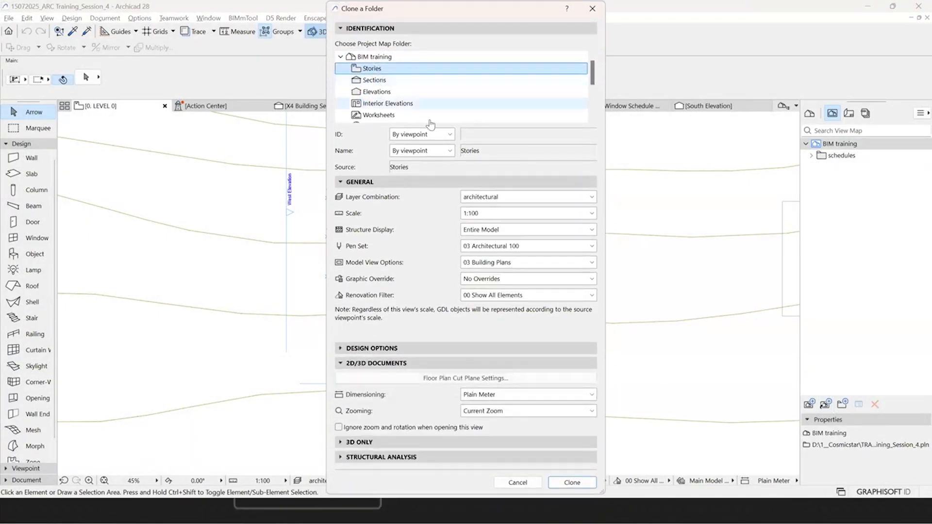
{"action": "left_click", "coordinate": [448, 151]}
{"action": "left_click", "coordinate": [431, 176]}
{"action": "type", "text": "Architectural"}
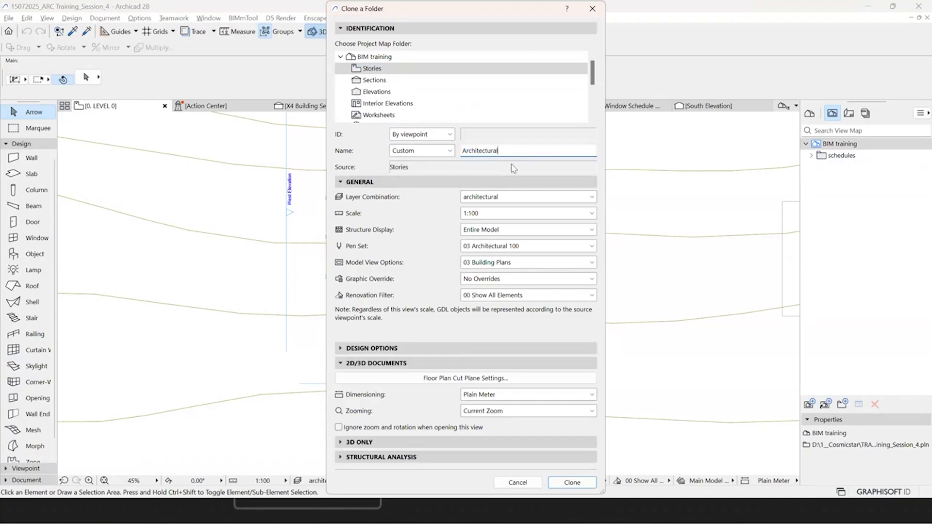
Step: Set the clone's scale to 1:200, keeping the architectural layer combination, Entire Model structure display and 03 Architectural 100 pen set
{"action": "left_click", "coordinate": [506, 198]}
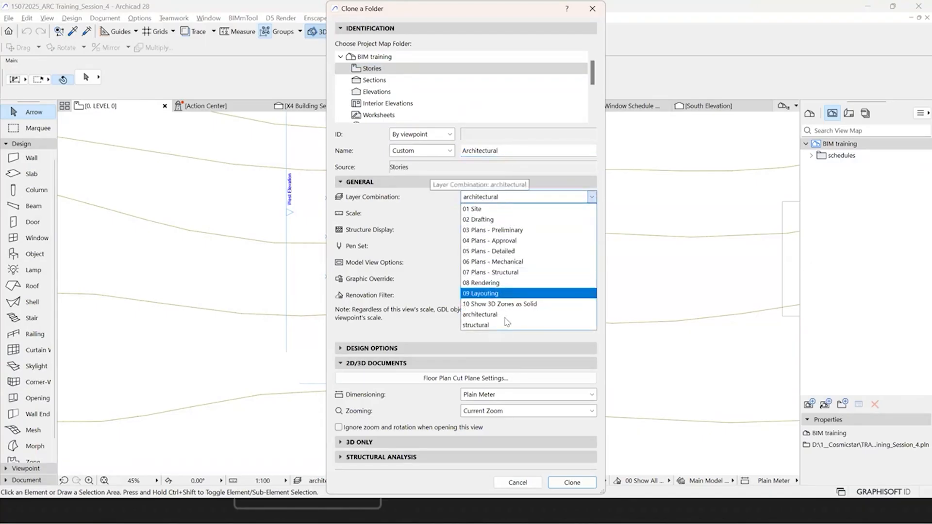
{"action": "left_click", "coordinate": [493, 217]}
{"action": "left_click", "coordinate": [493, 215]}
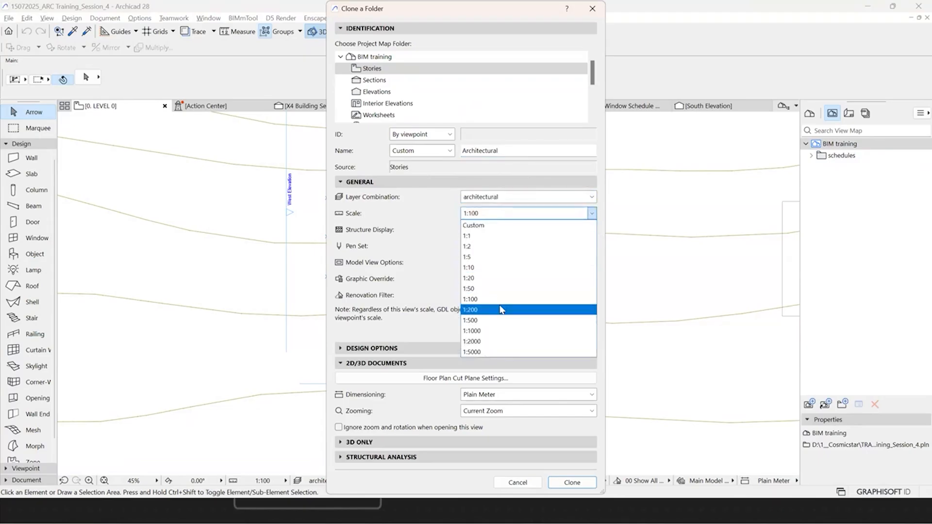
{"action": "left_click", "coordinate": [501, 309]}
{"action": "left_click", "coordinate": [520, 232]}
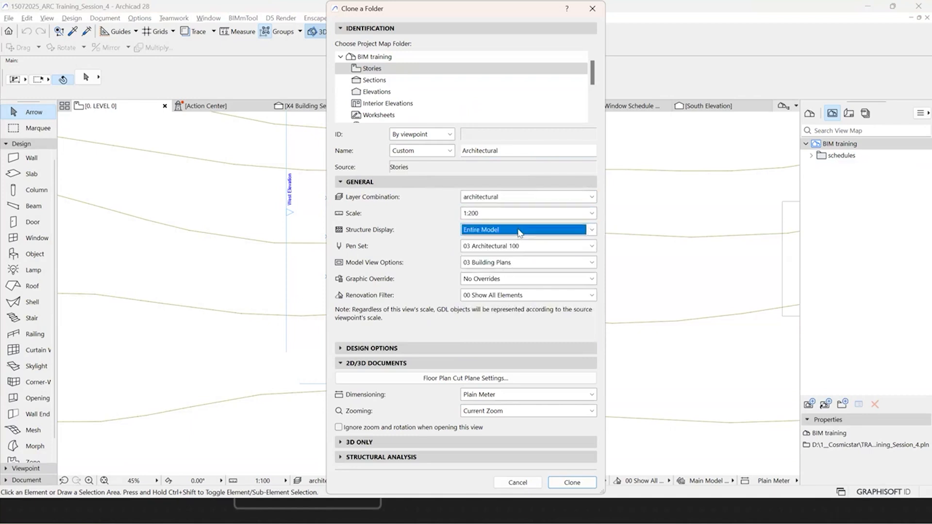
{"action": "left_click", "coordinate": [515, 244]}
{"action": "left_click", "coordinate": [513, 248]}
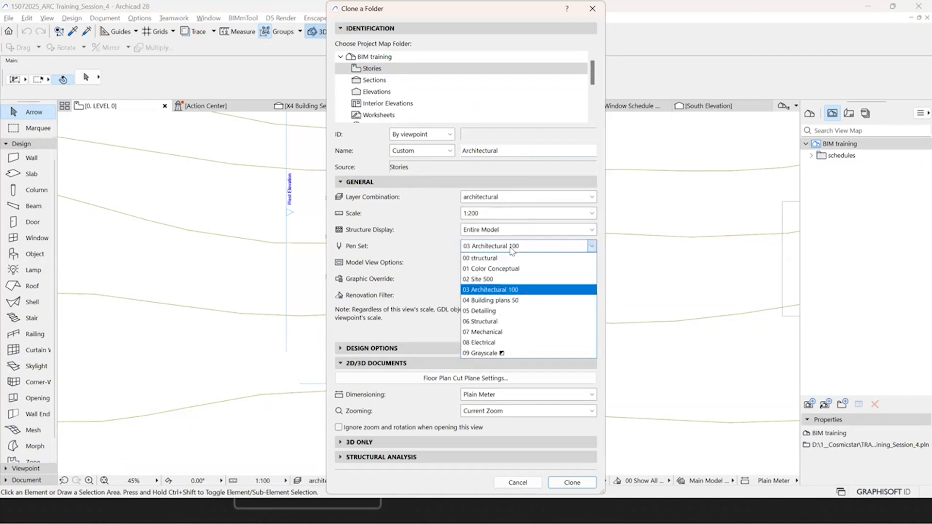
{"action": "left_click", "coordinate": [505, 290]}
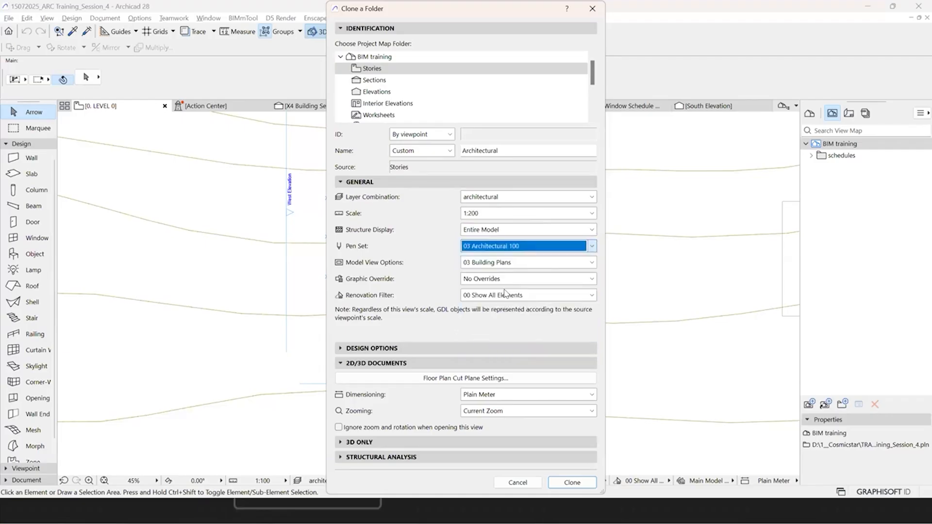
Step: Keep 03 Building Plans and No Overrides, set dimensioning to Plain Millimeter, and create the Architectural clone folder
{"action": "left_click", "coordinate": [492, 263]}
{"action": "left_click", "coordinate": [495, 276]}
{"action": "left_click", "coordinate": [496, 282]}
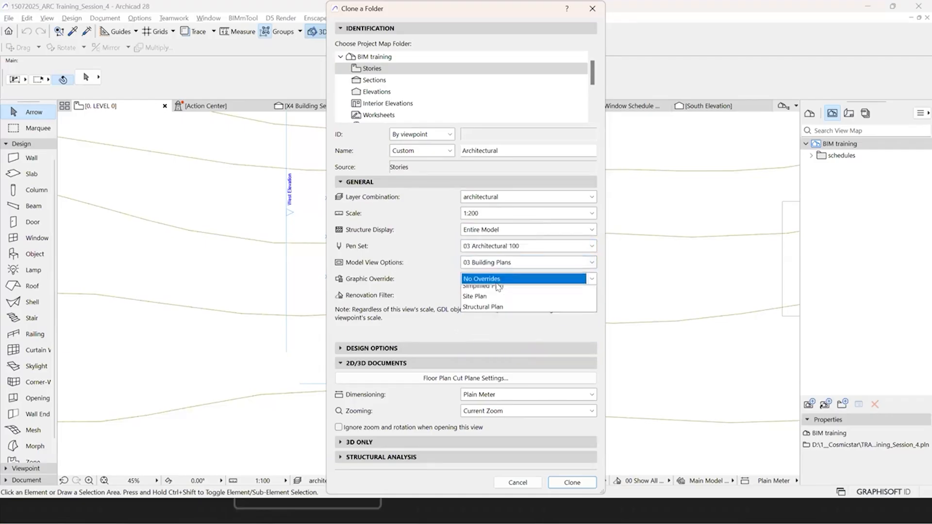
{"action": "left_click", "coordinate": [507, 281]}
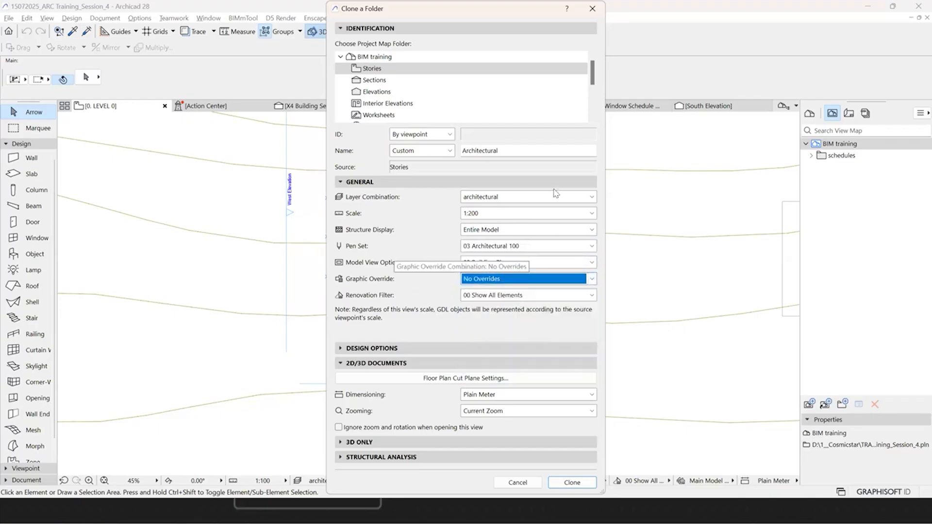
{"action": "left_click", "coordinate": [501, 398]}
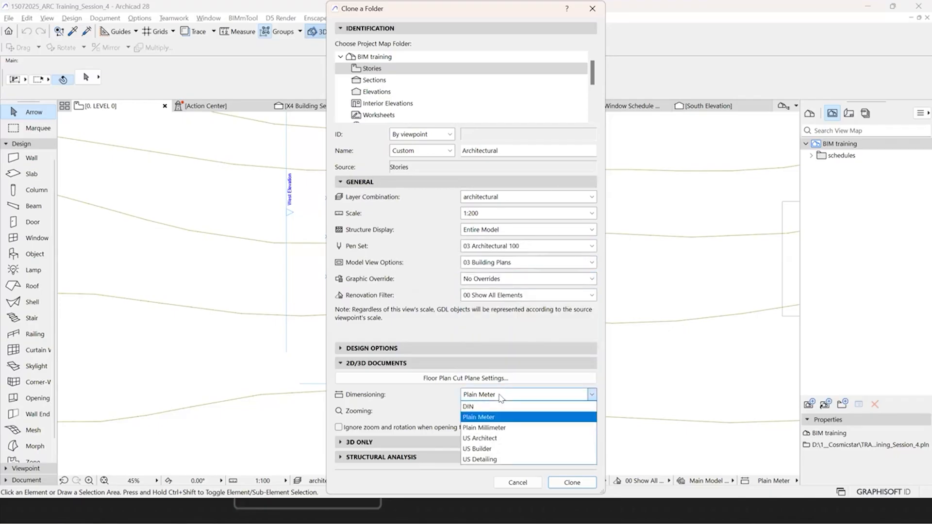
{"action": "left_click", "coordinate": [496, 427]}
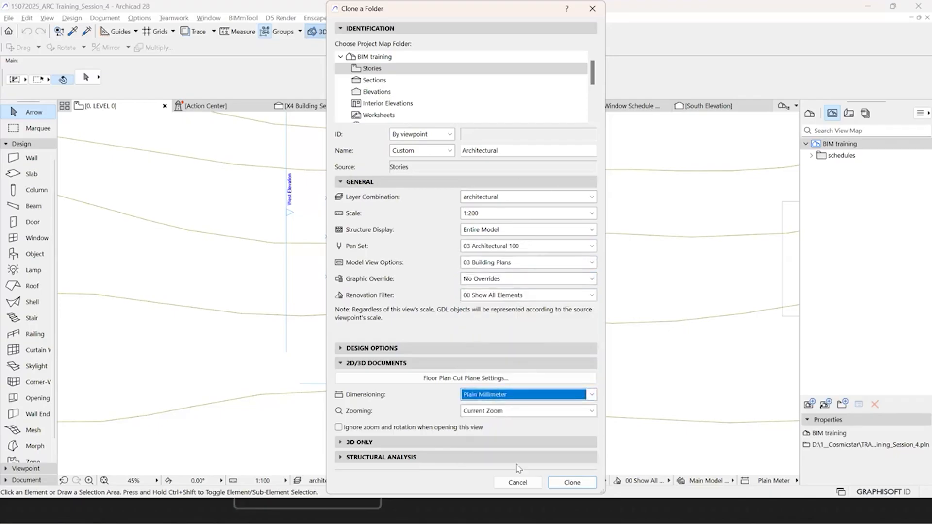
{"action": "left_click", "coordinate": [571, 483]}
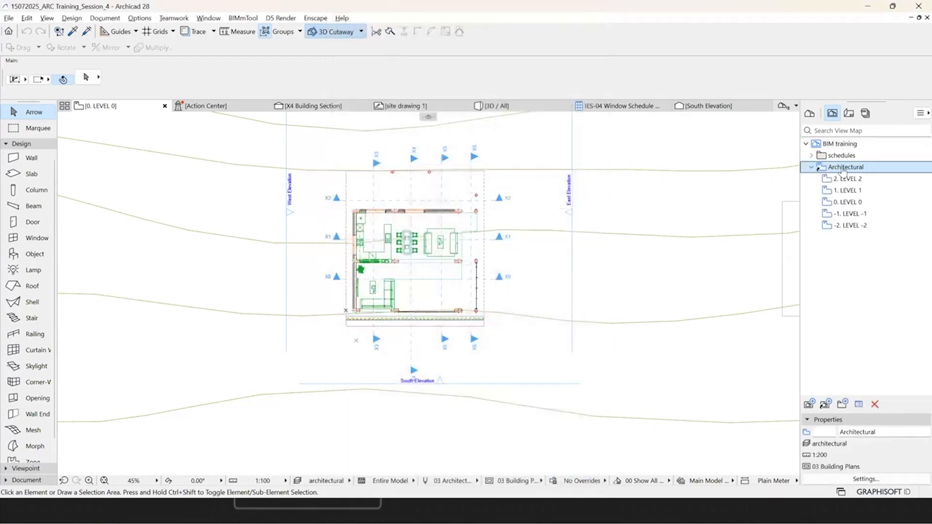
Step: Open the Architectural folder's level views one after another to check their plans, ending on Level 0
{"action": "double_click", "coordinate": [849, 202]}
{"action": "double_click", "coordinate": [850, 190]}
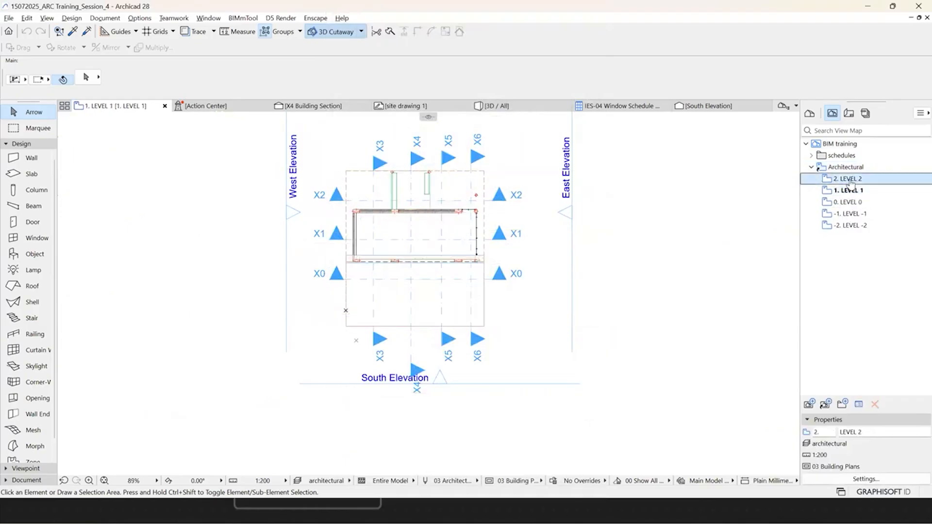
{"action": "double_click", "coordinate": [850, 214]}
{"action": "double_click", "coordinate": [849, 227]}
{"action": "double_click", "coordinate": [849, 203]}
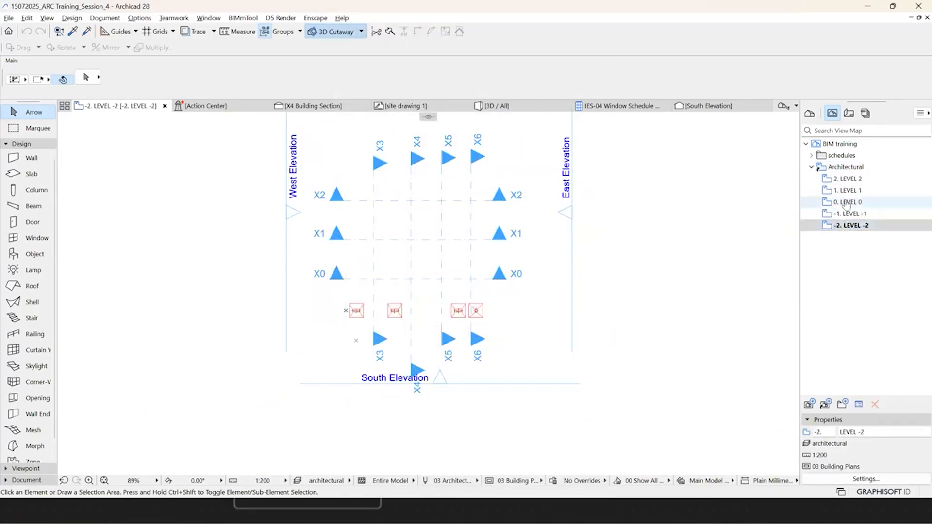
Step: Start another Stories clone under BIM training, with the custom name Structurl and the structural layer combination
{"action": "left_click", "coordinate": [840, 143]}
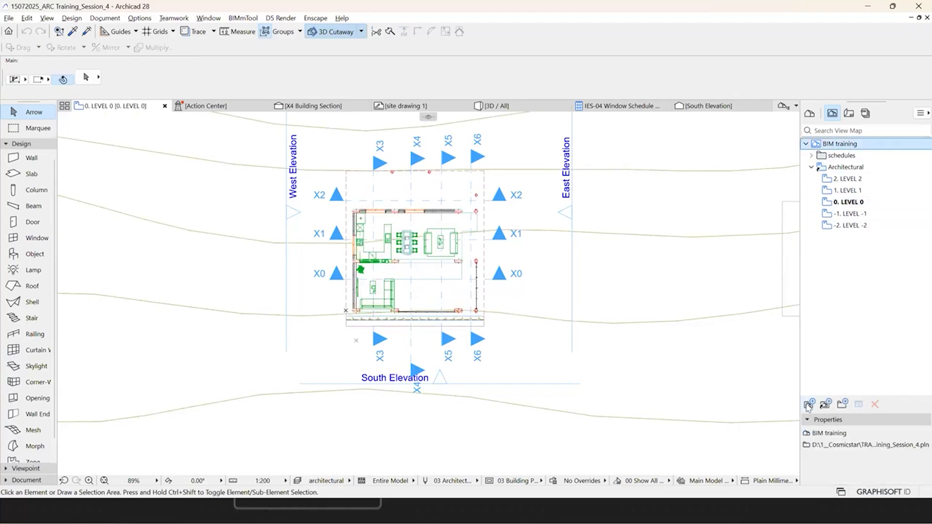
{"action": "left_click", "coordinate": [827, 405]}
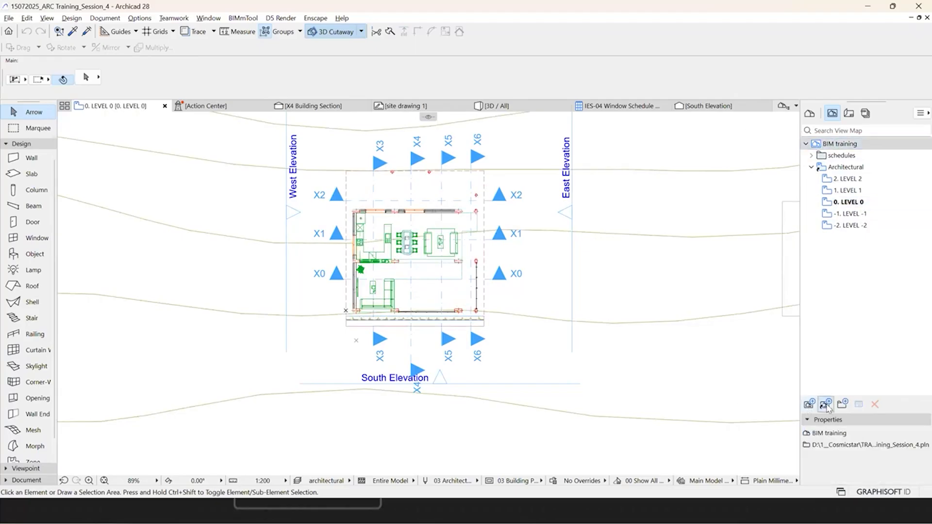
{"action": "left_click", "coordinate": [466, 68]}
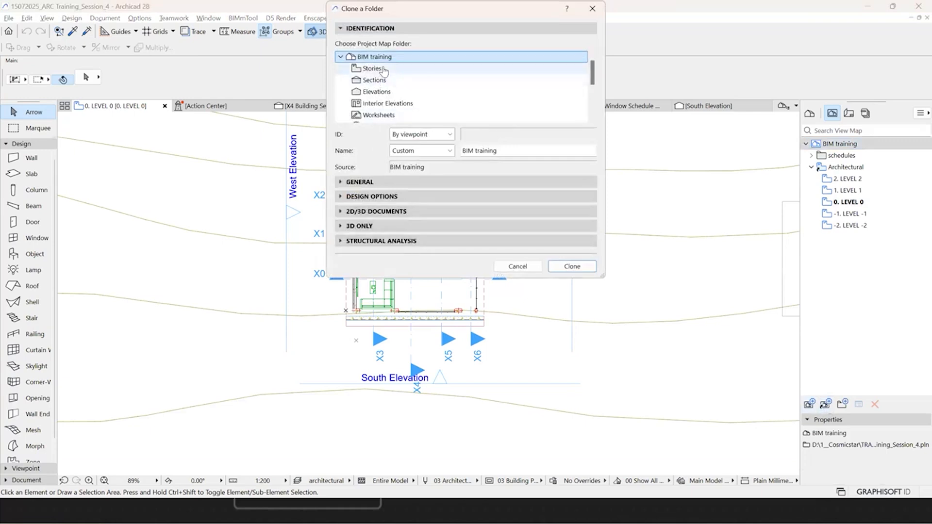
{"action": "left_click", "coordinate": [469, 181]}
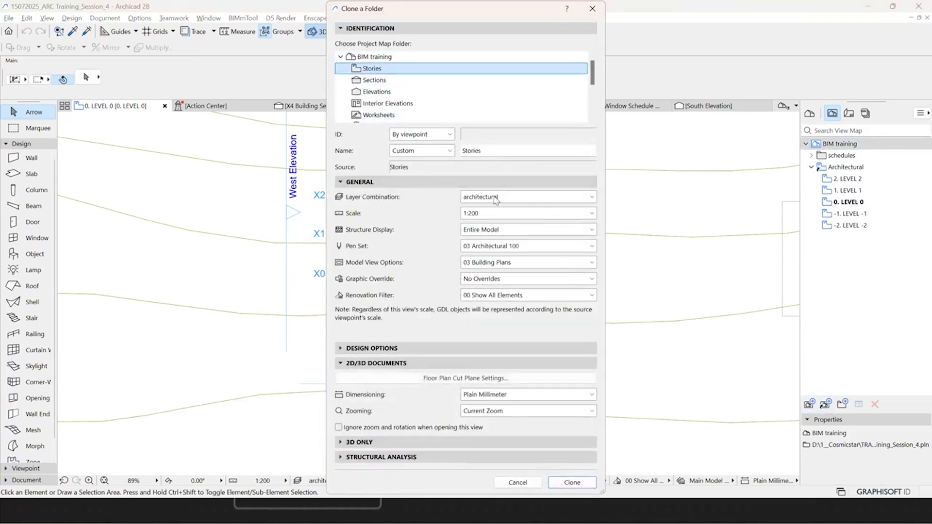
{"action": "left_click", "coordinate": [496, 197]}
{"action": "left_click", "coordinate": [507, 325]}
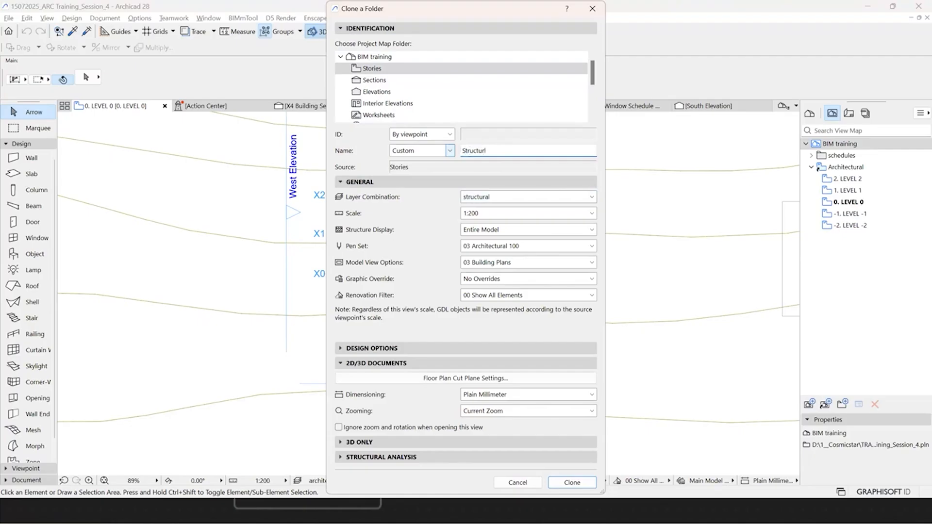
Step: Set the clone's structure display to Core Only and pen set to 06 Structural, keep scale 1:200, and create the folder
{"action": "left_click", "coordinate": [502, 232]}
{"action": "left_click", "coordinate": [502, 231]}
{"action": "left_click", "coordinate": [503, 215]}
{"action": "left_click", "coordinate": [504, 215]}
{"action": "left_click", "coordinate": [500, 232]}
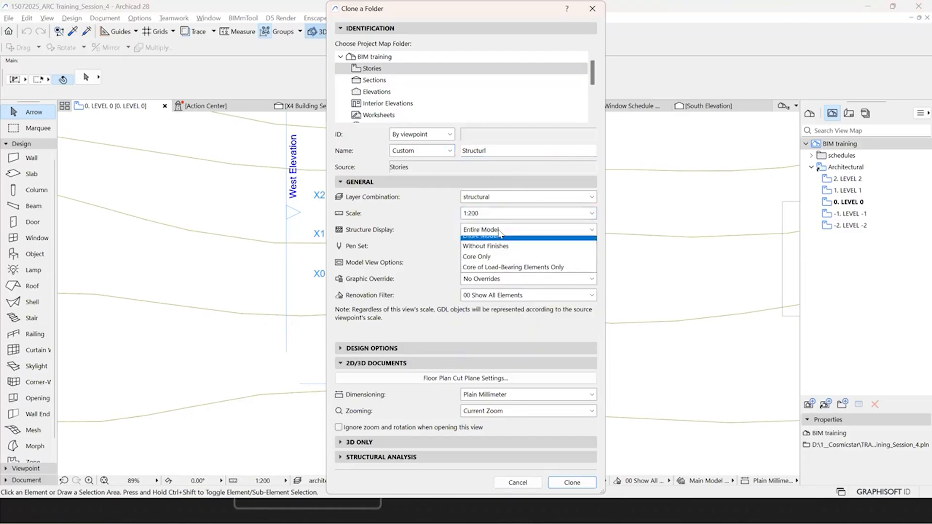
{"action": "left_click", "coordinate": [504, 263]}
{"action": "left_click", "coordinate": [503, 248]}
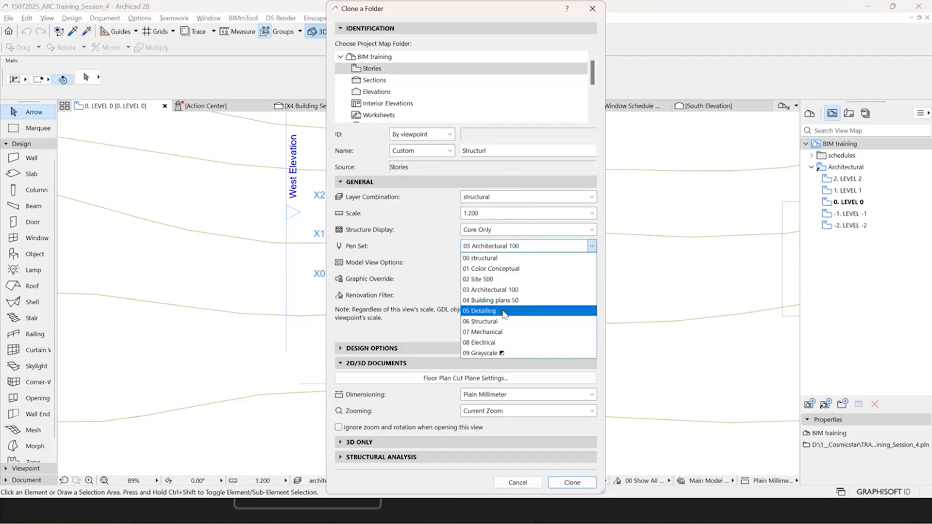
{"action": "left_click", "coordinate": [514, 321]}
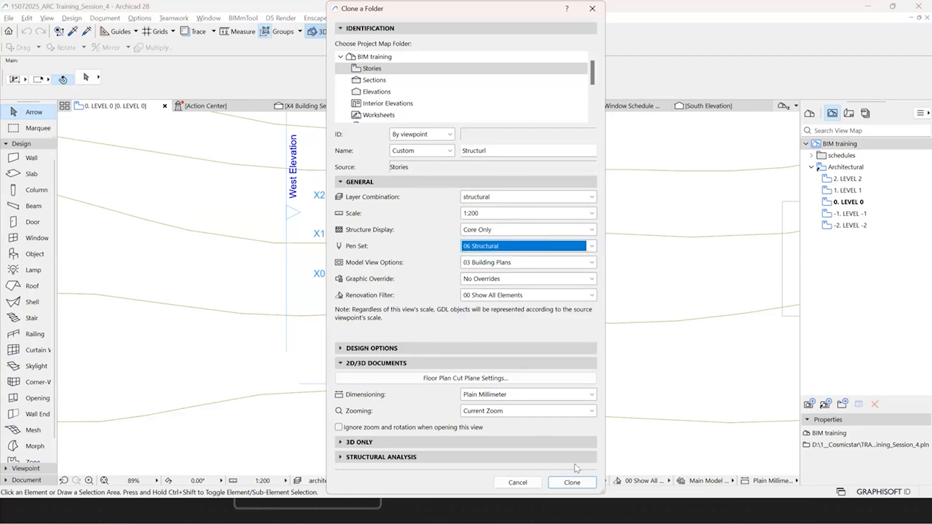
{"action": "left_click", "coordinate": [573, 483]}
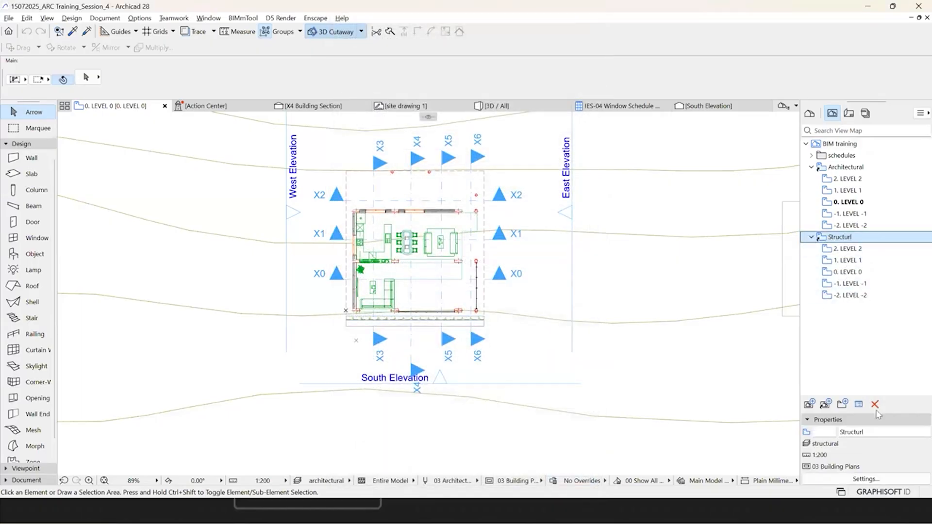
Step: Correct the new clone folder's name to Structural
{"action": "left_click", "coordinate": [864, 432]}
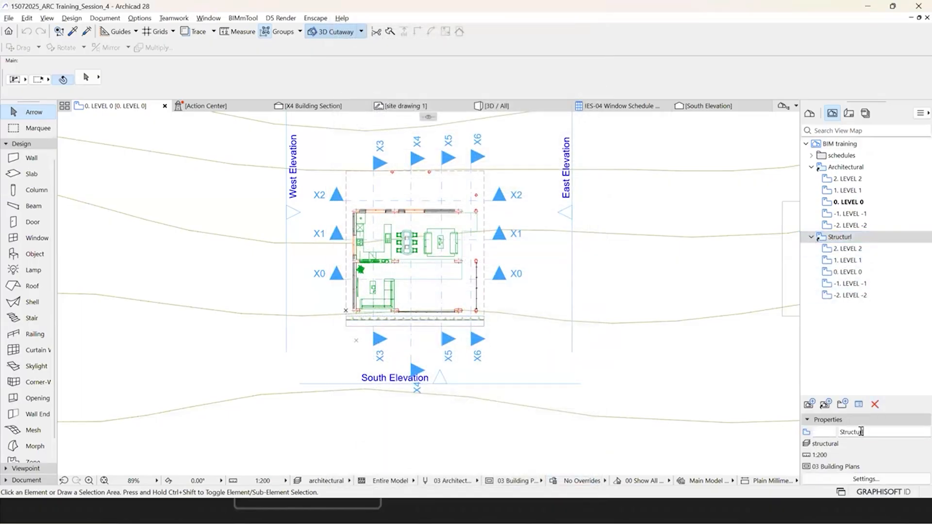
{"action": "type", "text": "al"}
{"action": "key", "text": "Return"}
Step: Compare the Level 0 plans of the Structural and Architectural folders, ending on the structural view
{"action": "left_click", "coordinate": [867, 250]}
{"action": "double_click", "coordinate": [860, 272]}
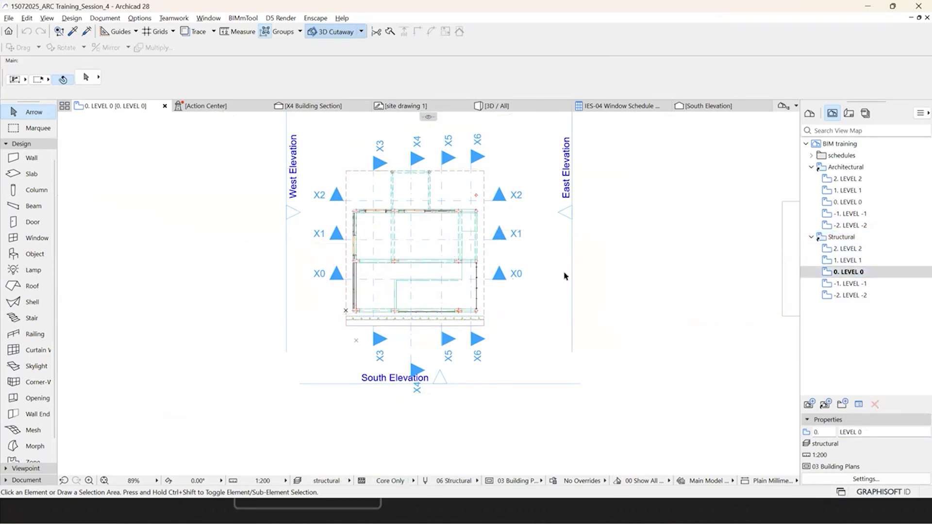
{"action": "left_click", "coordinate": [849, 275]}
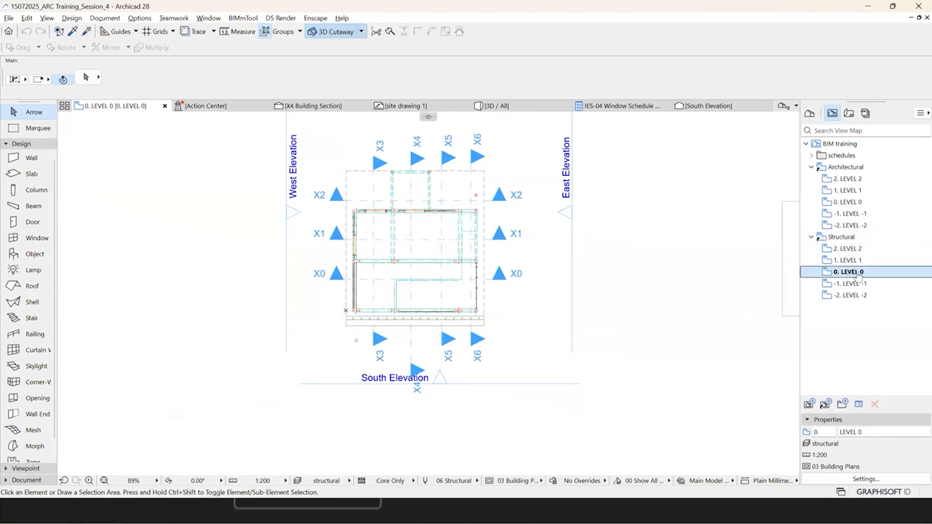
{"action": "double_click", "coordinate": [856, 202]}
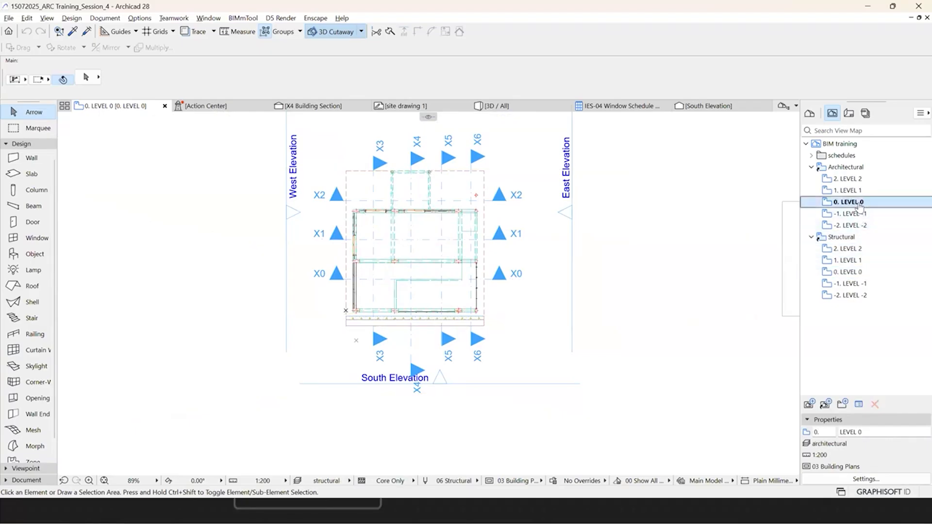
{"action": "double_click", "coordinate": [860, 272]}
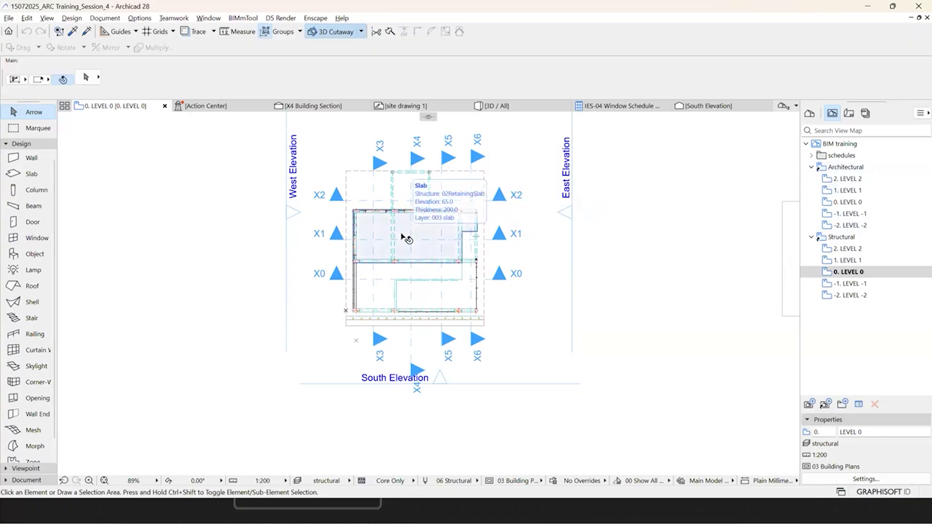
Step: Close the Action Center and inspect the walls and slab edges on the structural Level 0 plan
{"action": "left_click", "coordinate": [265, 106]}
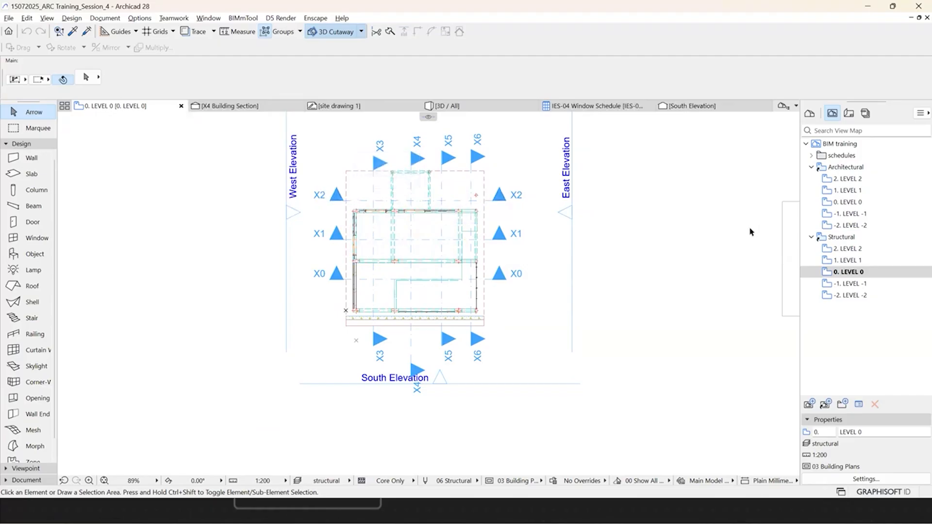
{"action": "scroll", "coordinate": [418, 233], "scroll_direction": "up", "scroll_amount": 5}
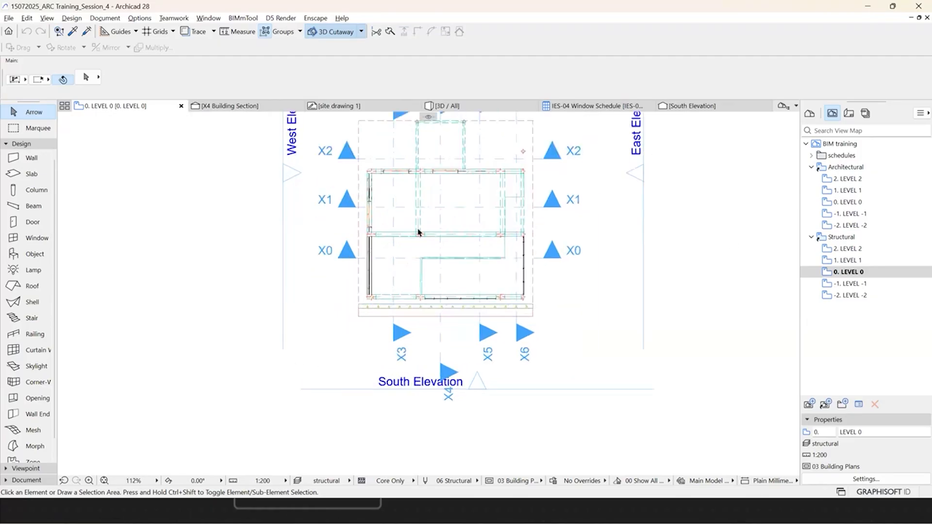
{"action": "scroll", "coordinate": [413, 264], "scroll_direction": "up", "scroll_amount": 6}
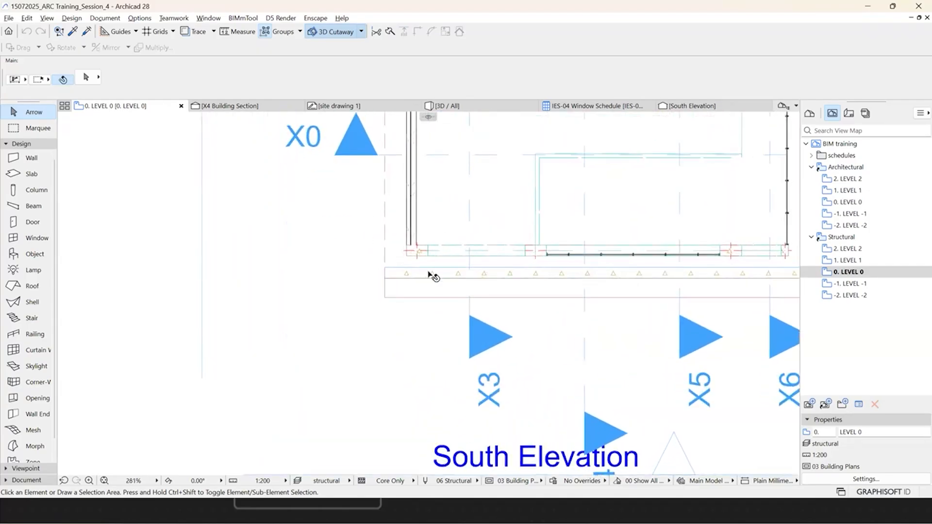
{"action": "scroll", "coordinate": [868, 291], "scroll_direction": "down", "scroll_amount": 10}
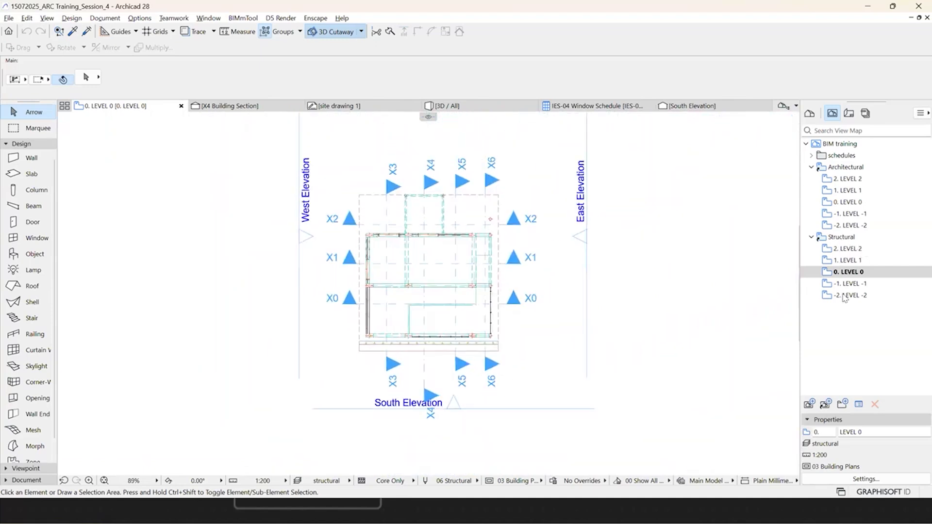
Step: Change the Structural folder's view settings to the Core of Load-Bearing Elements Only structure display
{"action": "right_click", "coordinate": [842, 236]}
{"action": "left_click", "coordinate": [836, 320]}
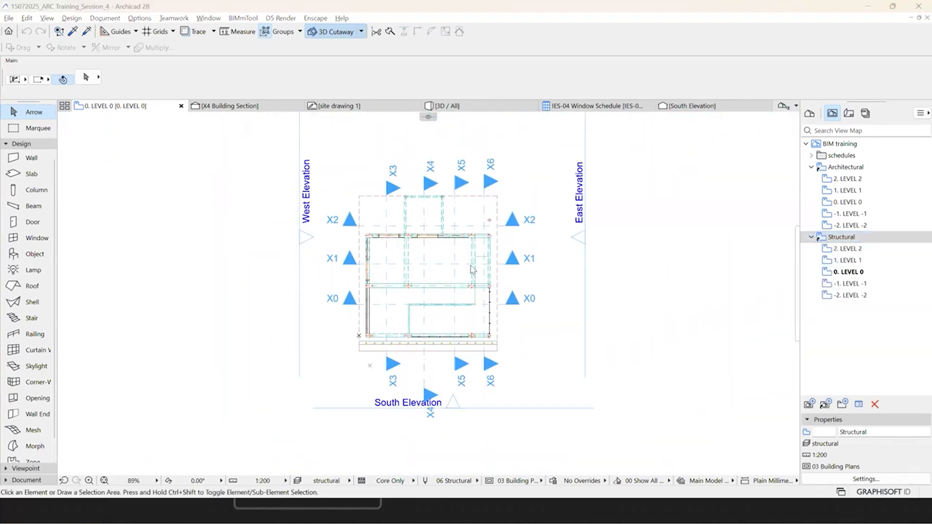
{"action": "left_click", "coordinate": [502, 179]}
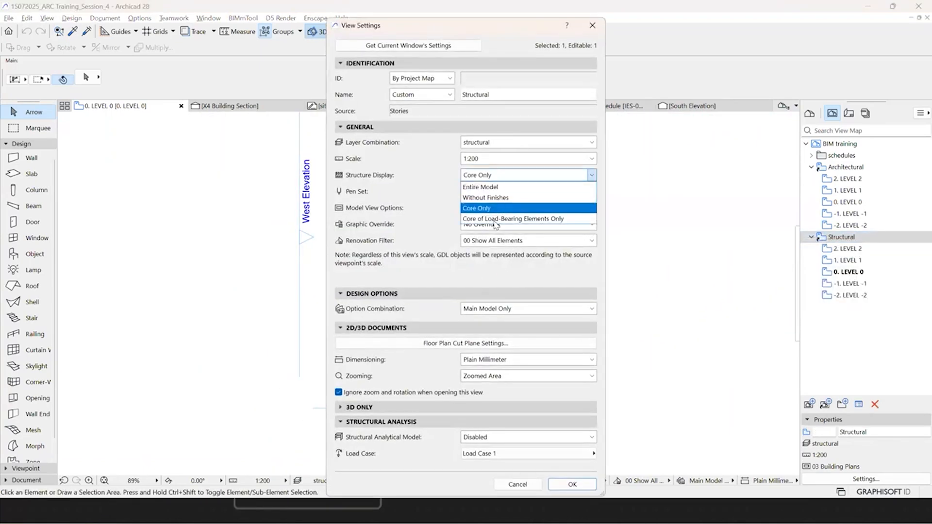
{"action": "left_click", "coordinate": [508, 216]}
{"action": "left_click", "coordinate": [588, 483]}
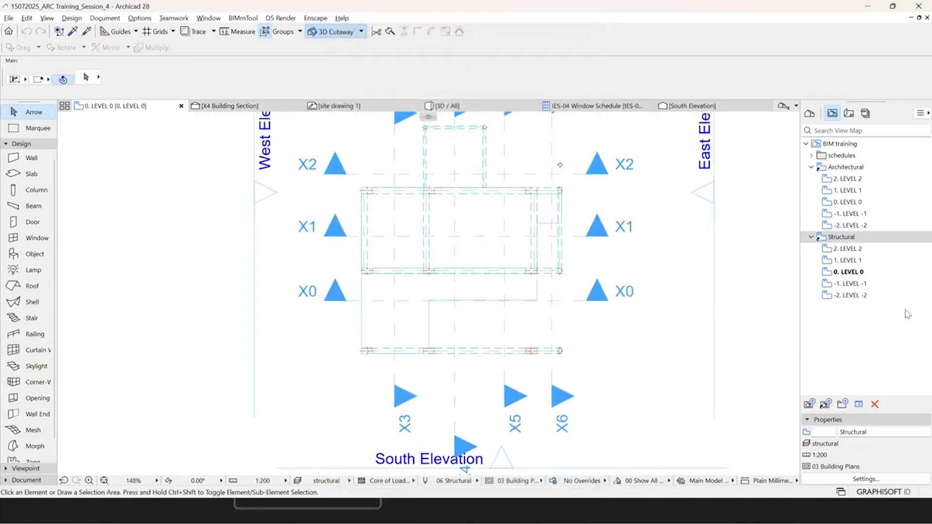
Step: Review the Structural folder's plans on each level, ending on Level 2, and collapse the Architectural and Structural folders
{"action": "double_click", "coordinate": [867, 285]}
{"action": "double_click", "coordinate": [867, 296]}
{"action": "double_click", "coordinate": [868, 273]}
{"action": "double_click", "coordinate": [868, 262]}
{"action": "double_click", "coordinate": [867, 250]}
{"action": "left_click", "coordinate": [811, 167]}
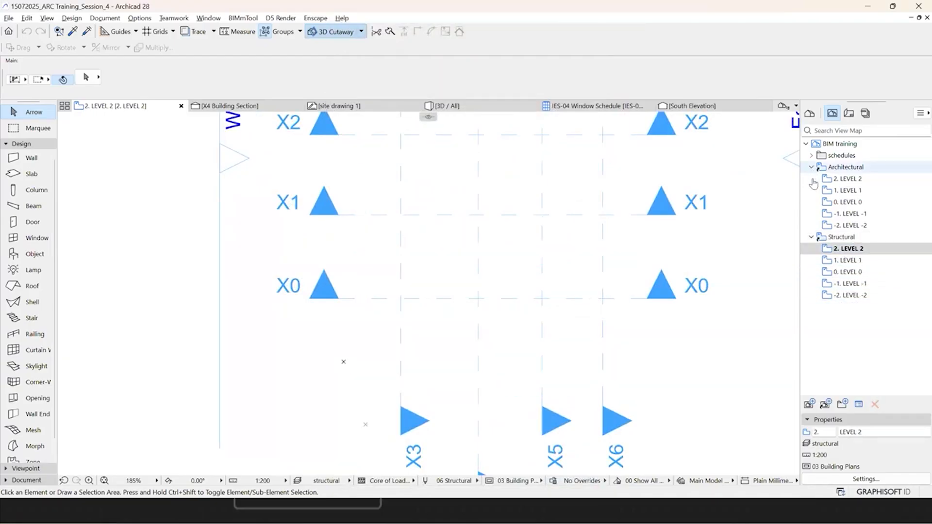
{"action": "left_click", "coordinate": [812, 178]}
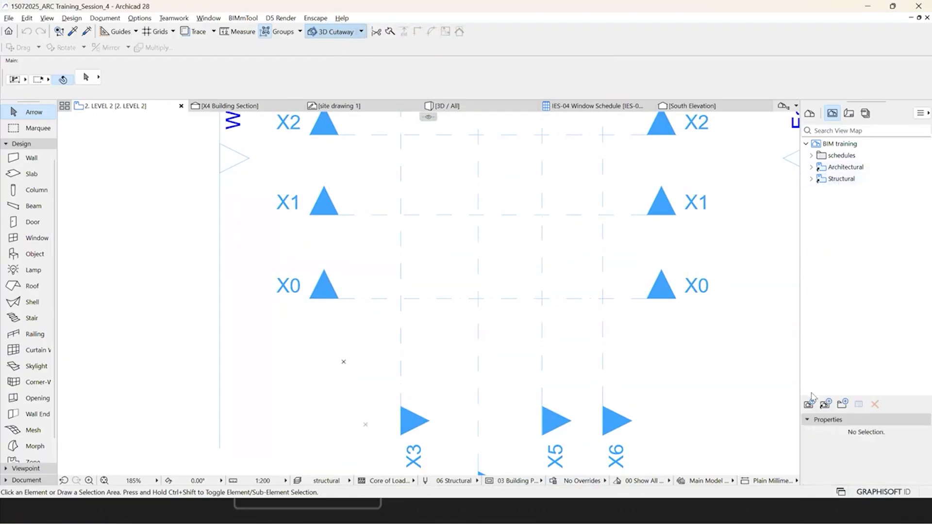
Step: Set up a clone of the project's Sections folder under BIM training with the architectural layer combination
{"action": "left_click", "coordinate": [826, 405]}
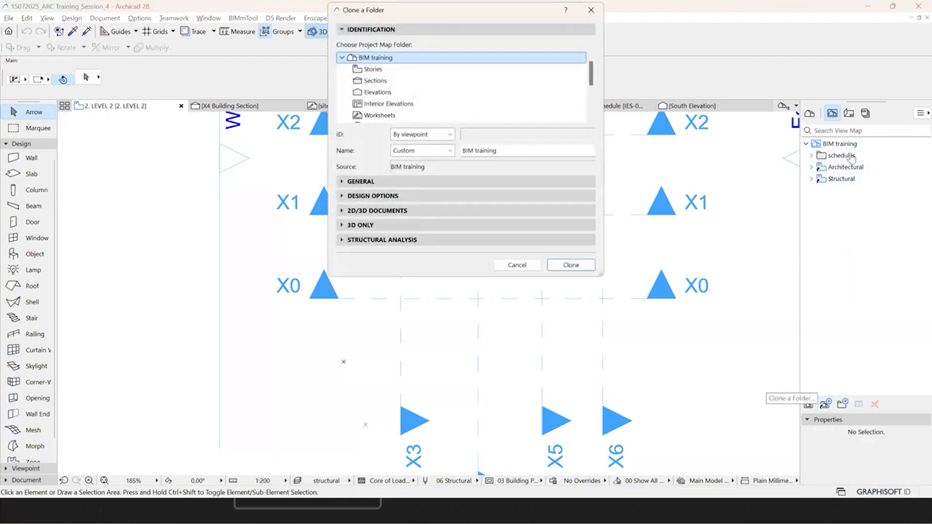
{"action": "key", "text": "Escape"}
{"action": "left_click", "coordinate": [847, 144]}
{"action": "left_click", "coordinate": [827, 406]}
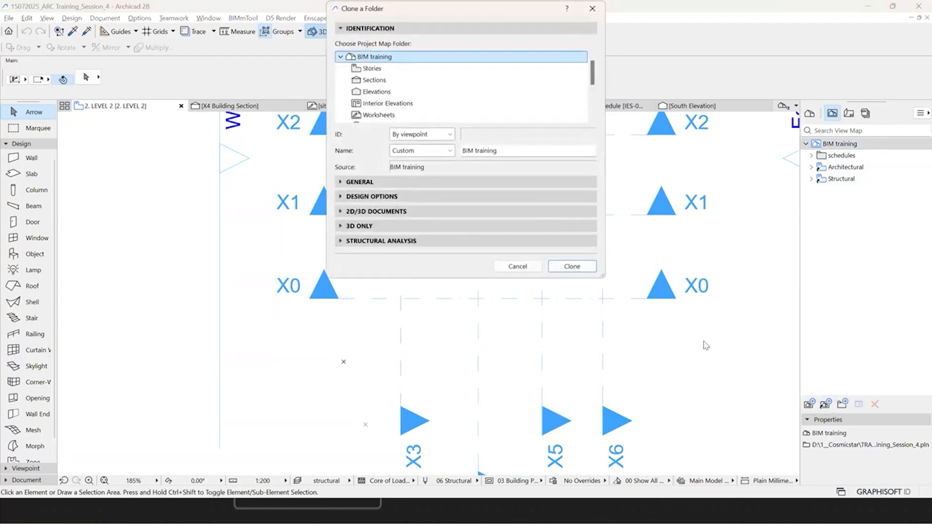
{"action": "left_click", "coordinate": [435, 80]}
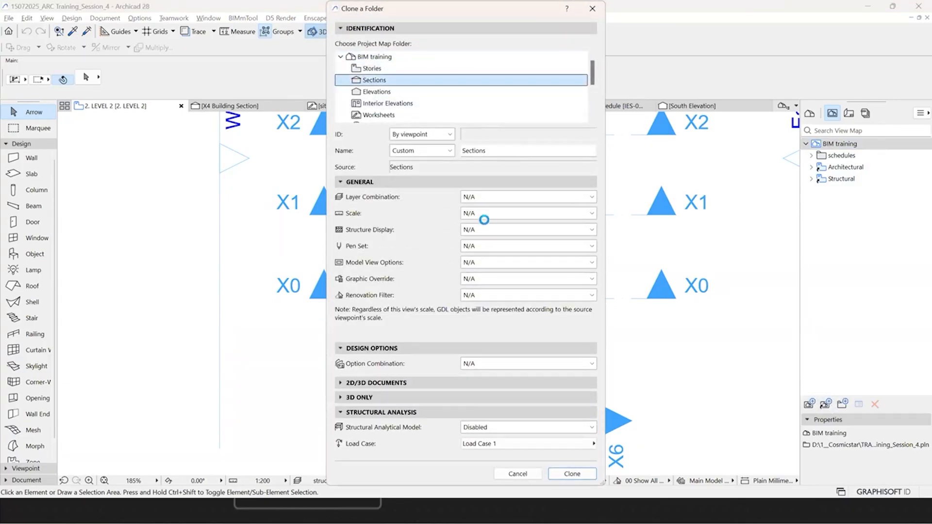
{"action": "left_click", "coordinate": [492, 200]}
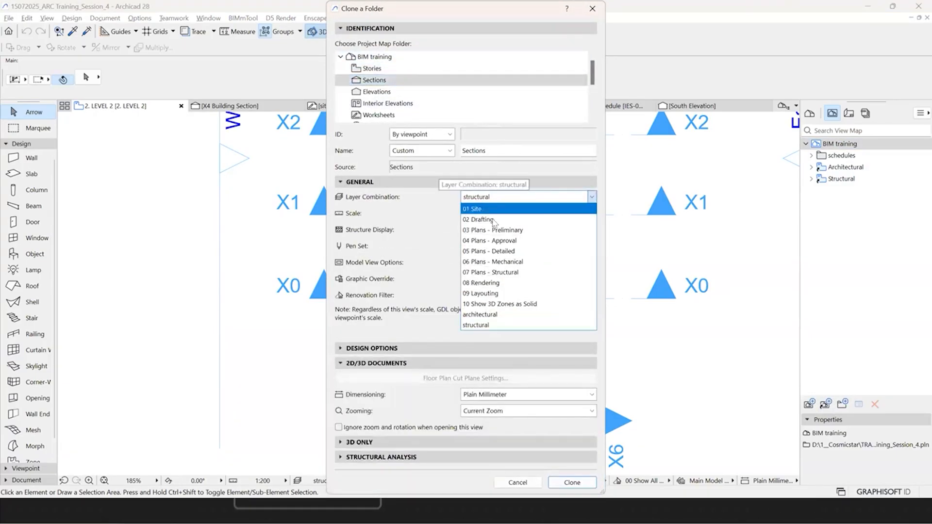
{"action": "left_click", "coordinate": [508, 314]}
{"action": "left_click", "coordinate": [505, 199]}
{"action": "left_click", "coordinate": [505, 199]}
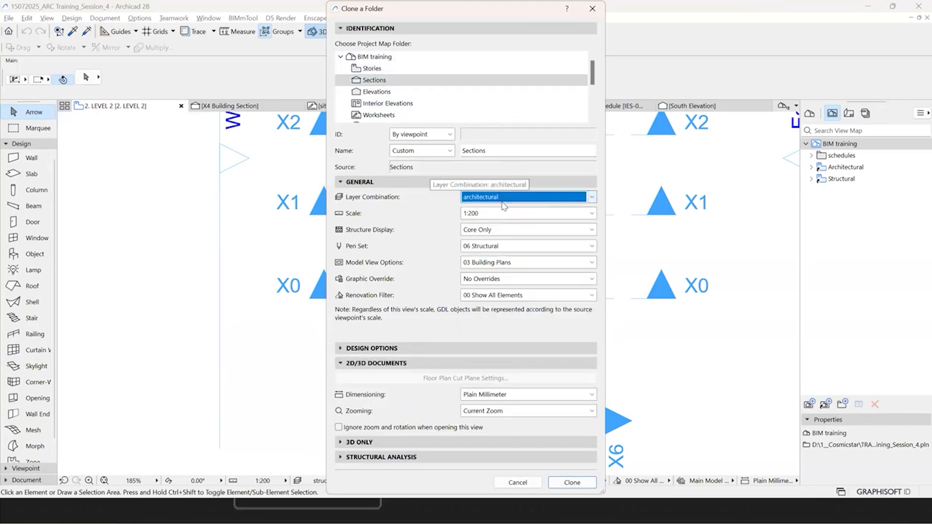
{"action": "left_click", "coordinate": [505, 200]}
{"action": "left_click", "coordinate": [503, 201]}
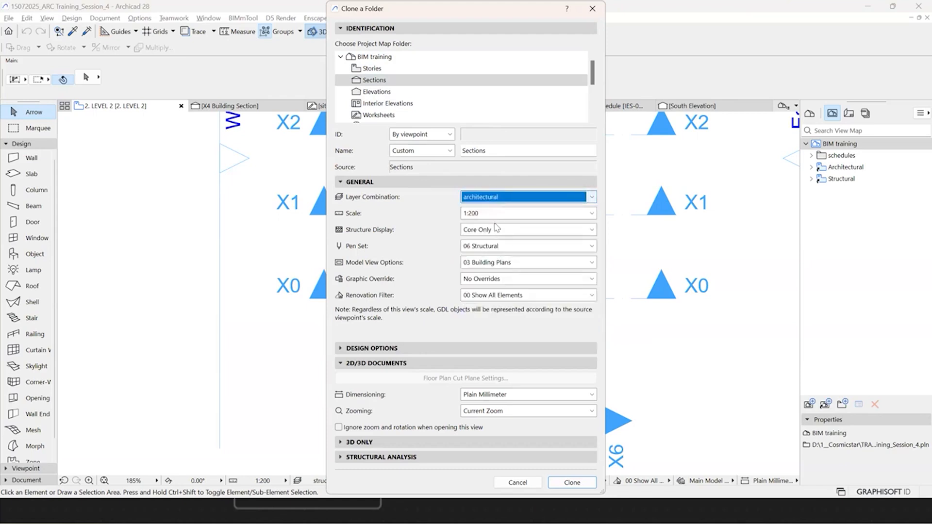
Step: Set the structure display to Entire Model and the pen set to 03 Architectural 100, and create the Sections clone
{"action": "left_click", "coordinate": [489, 235]}
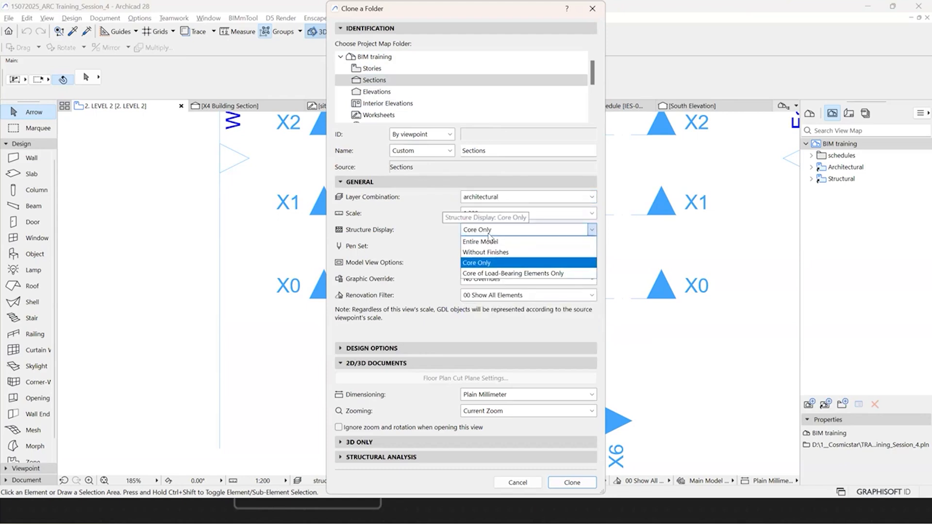
{"action": "left_click", "coordinate": [497, 243]}
{"action": "left_click", "coordinate": [498, 247]}
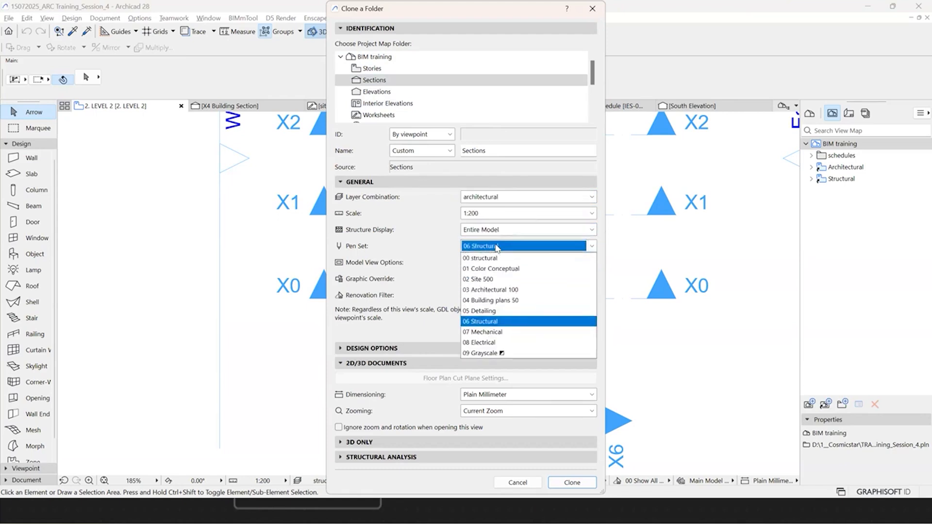
{"action": "left_click", "coordinate": [509, 292]}
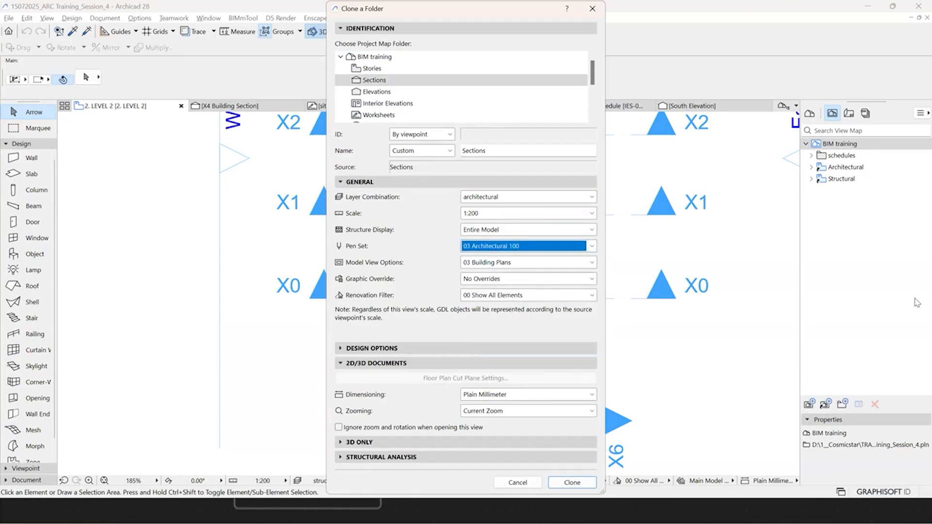
{"action": "left_click", "coordinate": [584, 483]}
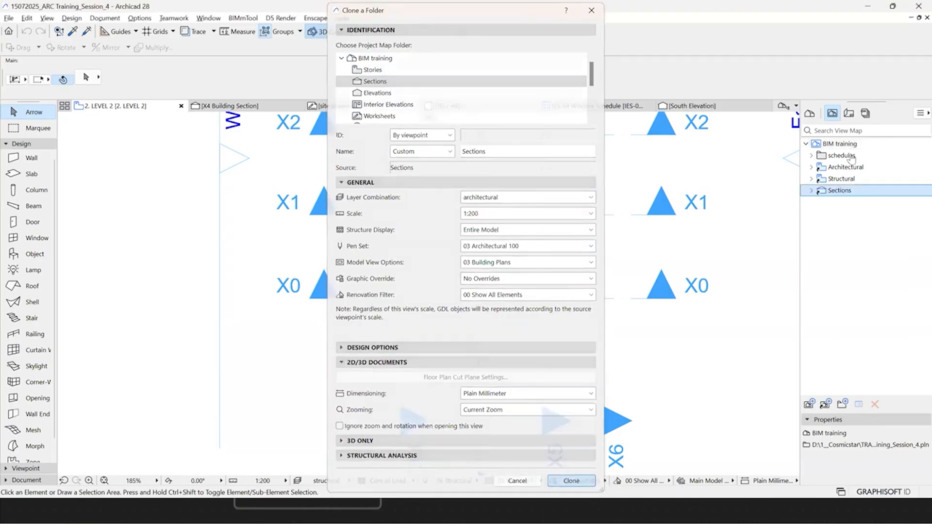
Step: Browse the cloned building section views, ending on the X3 Building Section
{"action": "double_click", "coordinate": [837, 204]}
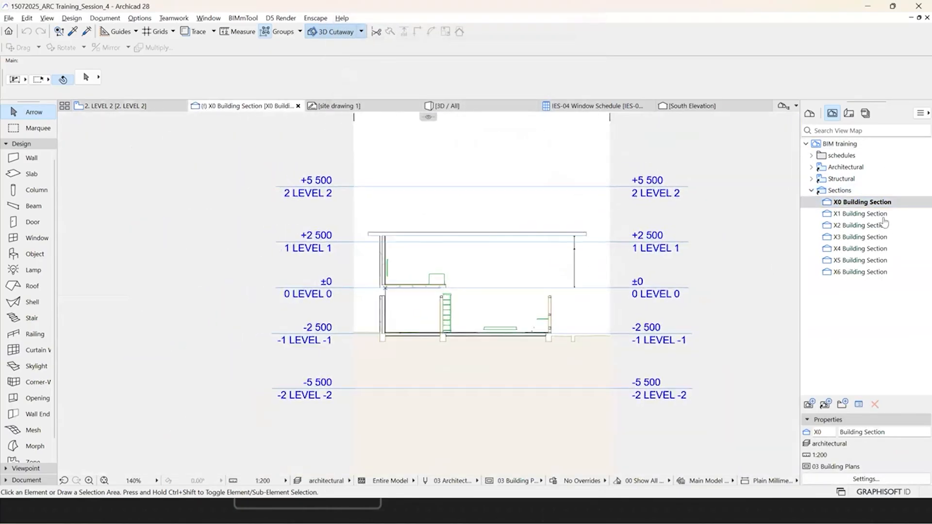
{"action": "double_click", "coordinate": [871, 225]}
{"action": "double_click", "coordinate": [871, 203]}
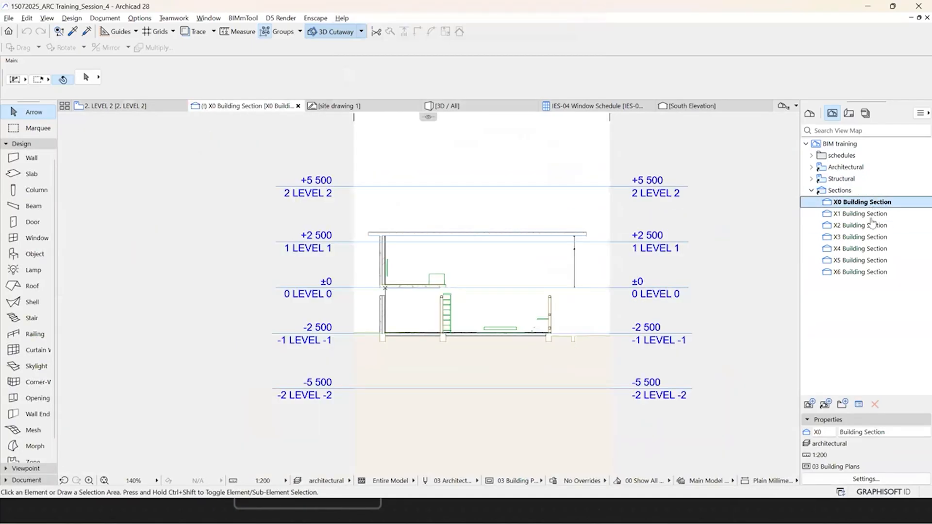
{"action": "double_click", "coordinate": [874, 238]}
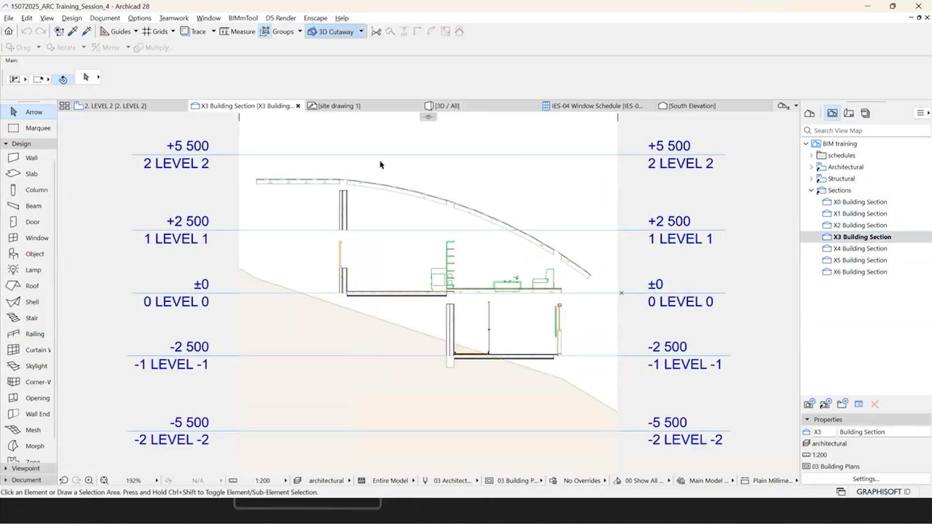
Step: Set the X3 section's horizontal range to Infinite in its section settings
{"action": "right_click", "coordinate": [466, 164]}
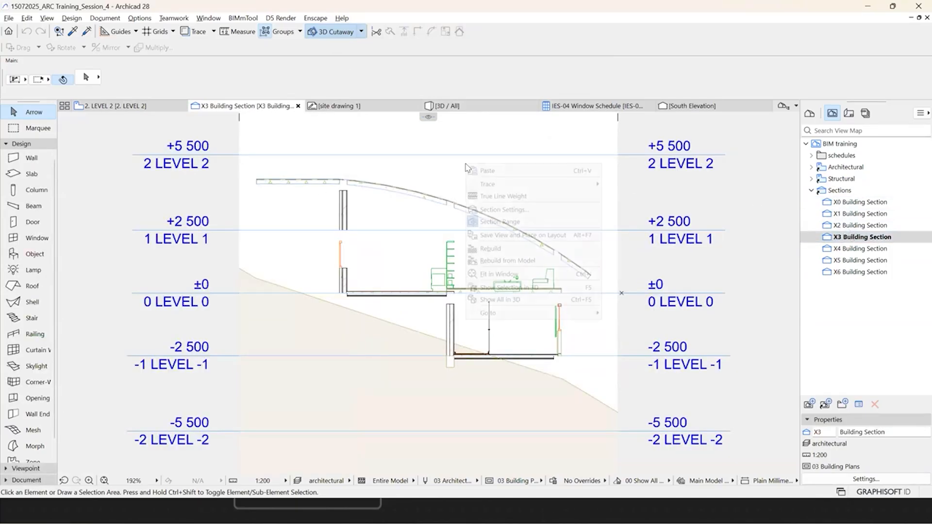
{"action": "left_click", "coordinate": [516, 209]}
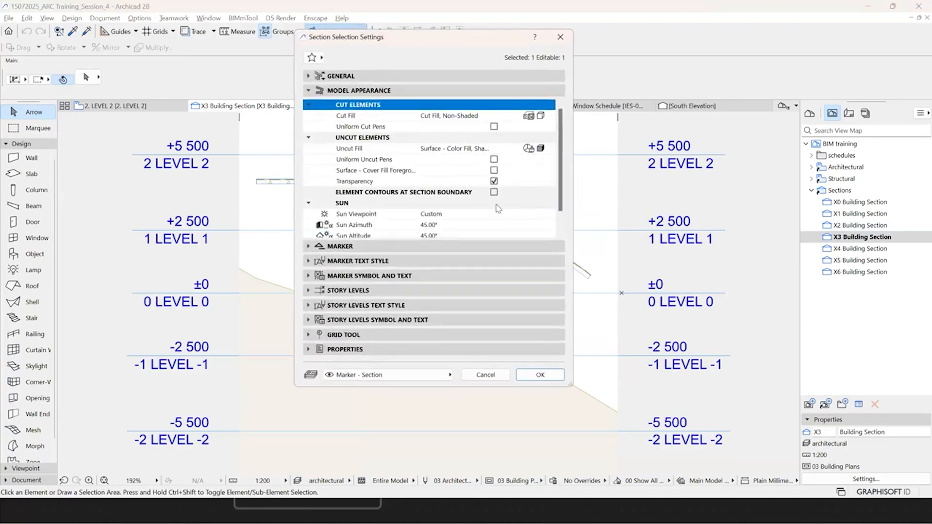
{"action": "left_click", "coordinate": [359, 76]}
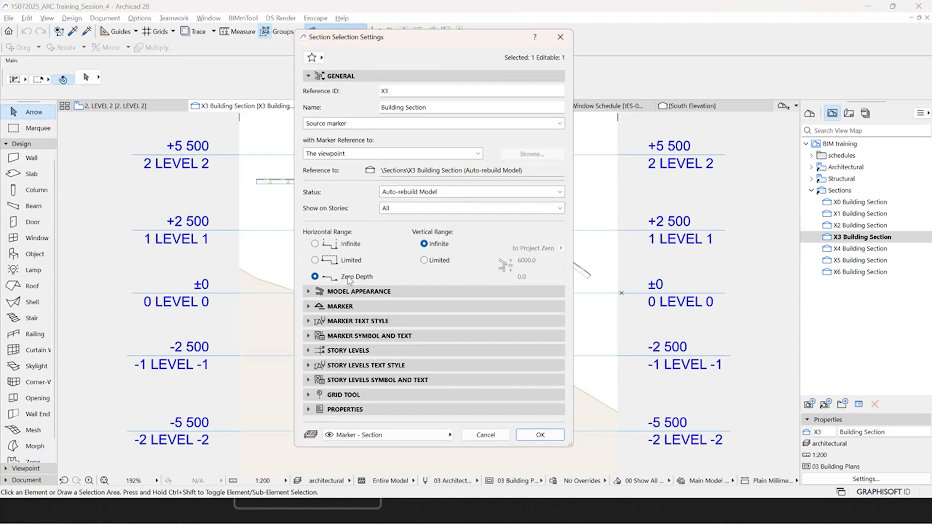
{"action": "left_click", "coordinate": [351, 247]}
Step: Examine the cut fill options for cut elements in the section's model appearance settings
{"action": "left_click", "coordinate": [370, 77]}
{"action": "left_click", "coordinate": [369, 91]}
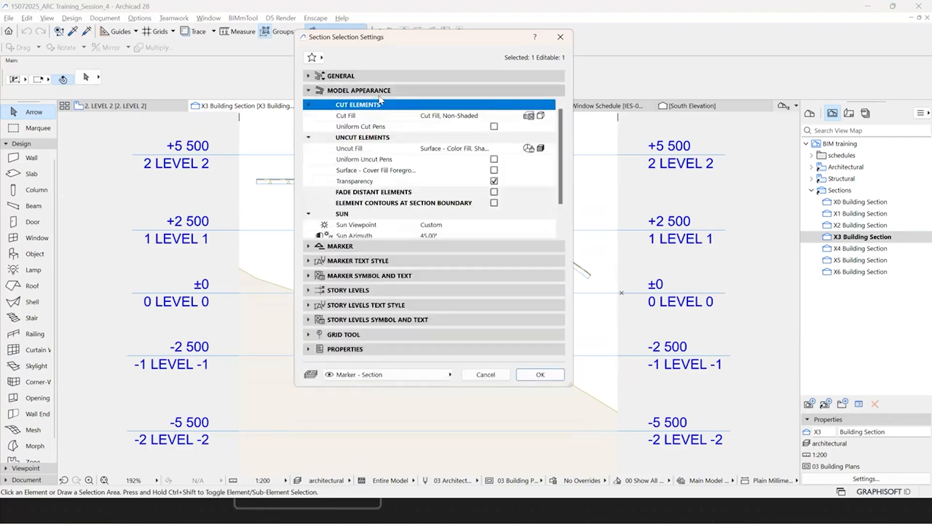
{"action": "left_click", "coordinate": [396, 117]}
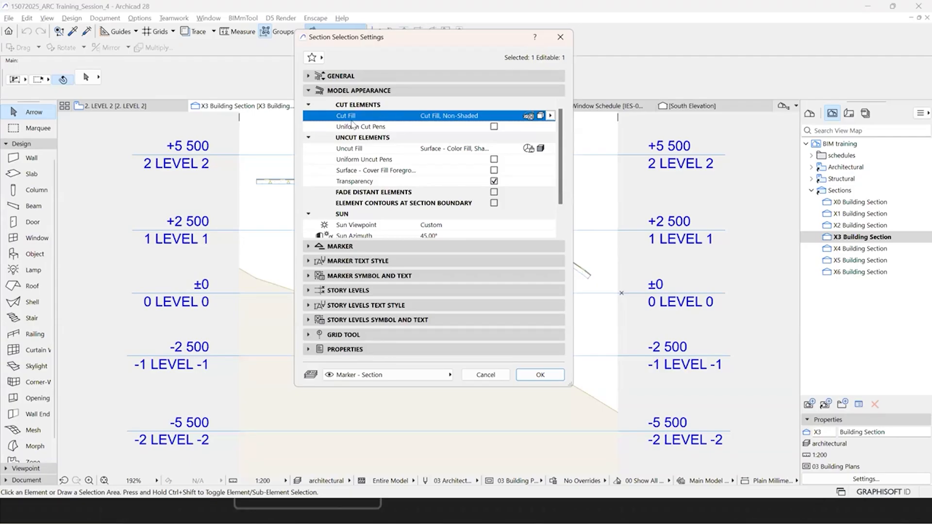
{"action": "left_click", "coordinate": [550, 115]}
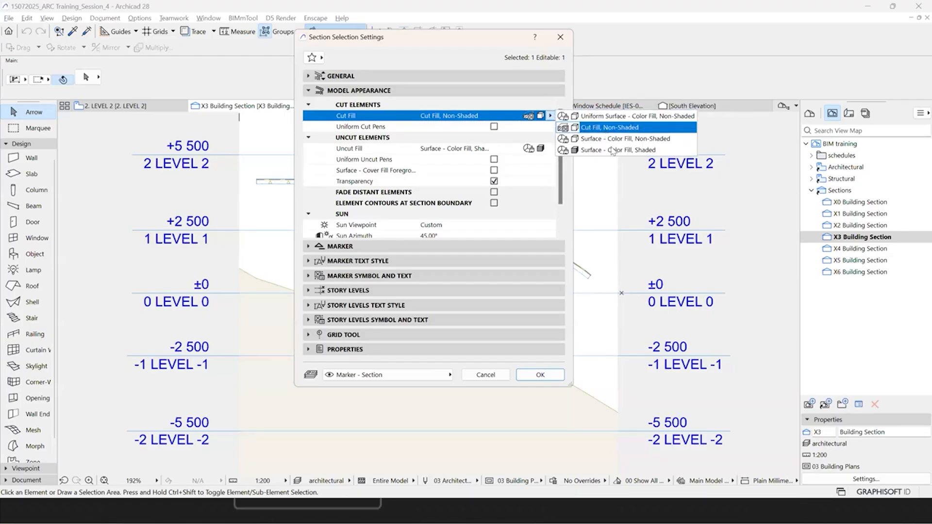
{"action": "left_click", "coordinate": [504, 137]}
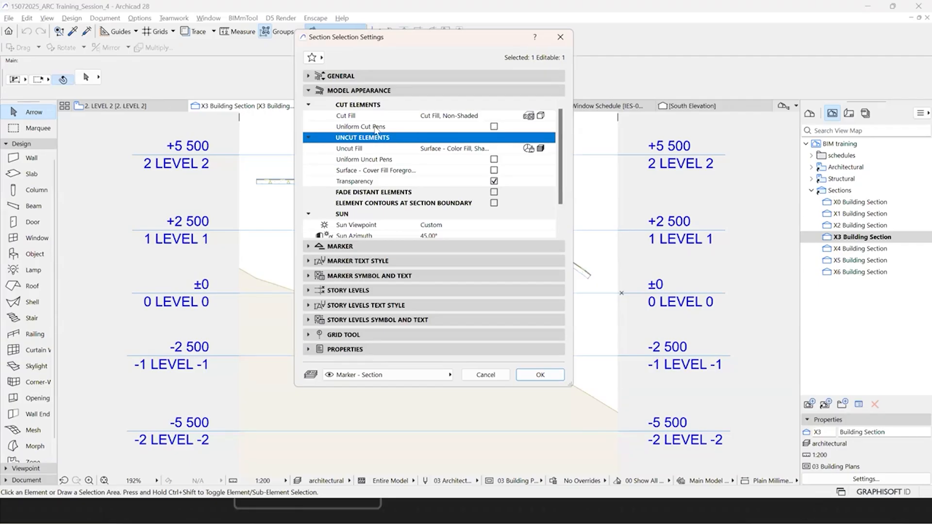
Step: Set the uncut fill of the X3 section to Surface - Texture Fill, Shaded
{"action": "left_click", "coordinate": [382, 150]}
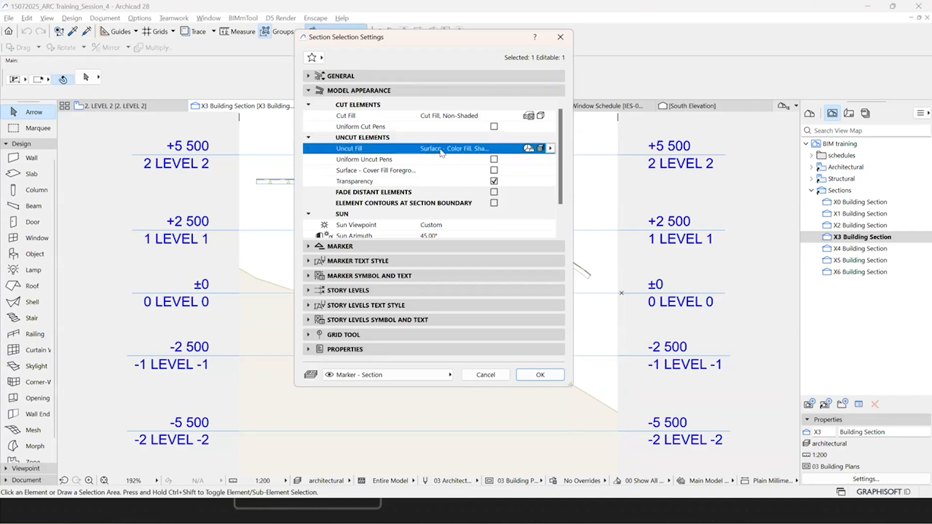
{"action": "left_click", "coordinate": [552, 149]}
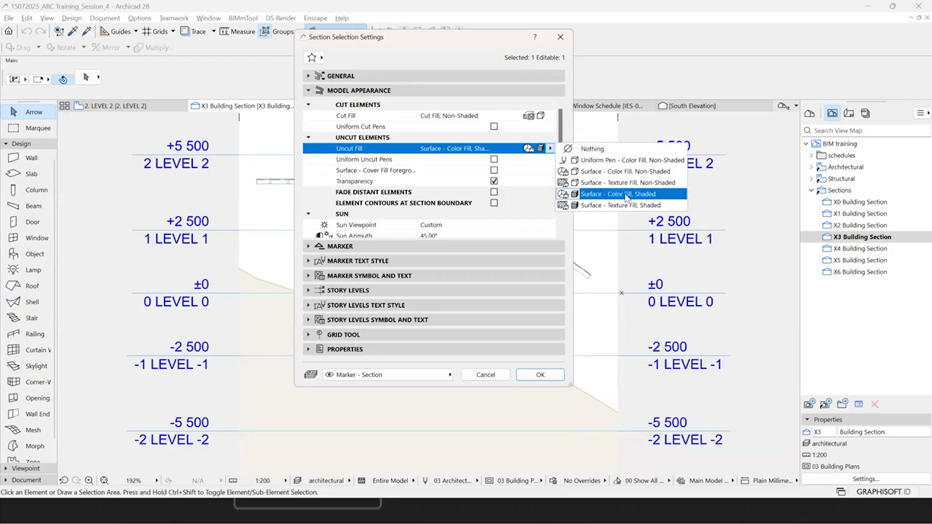
{"action": "left_click", "coordinate": [607, 206]}
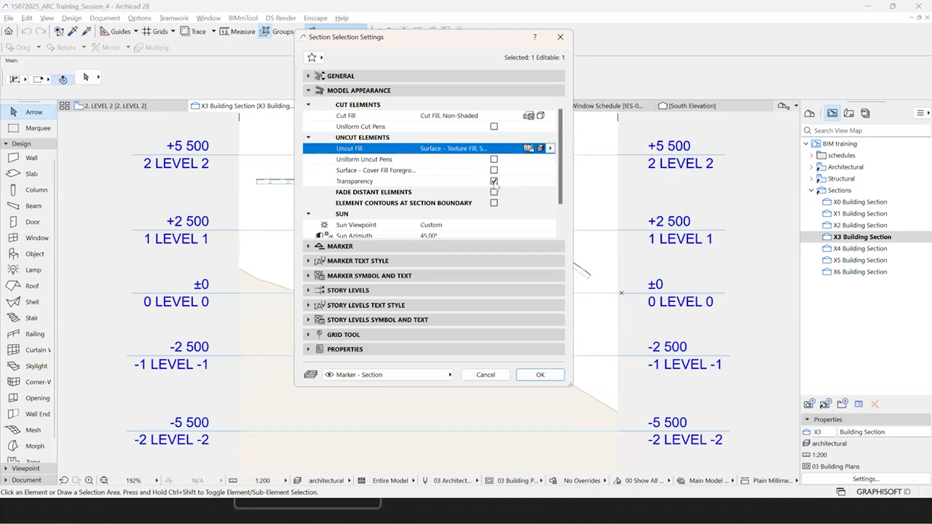
{"action": "left_click", "coordinate": [552, 148]}
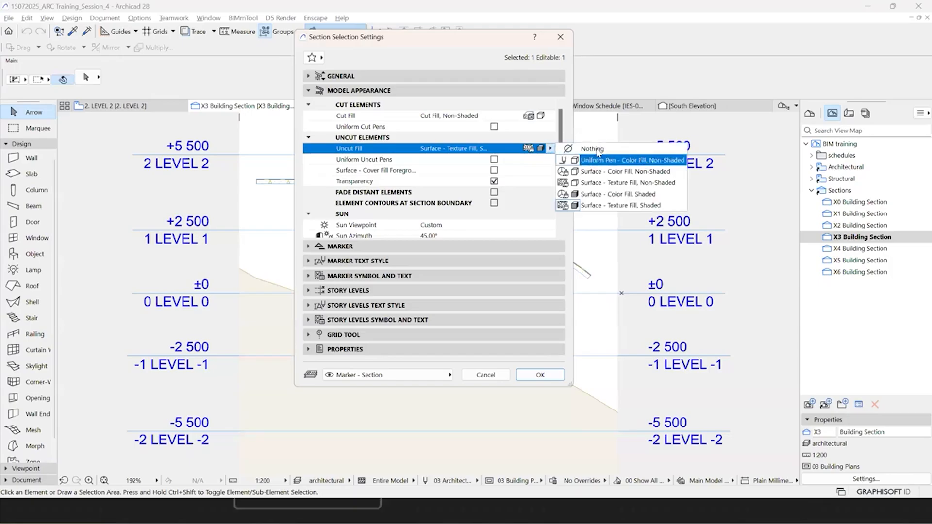
{"action": "left_click", "coordinate": [493, 150]}
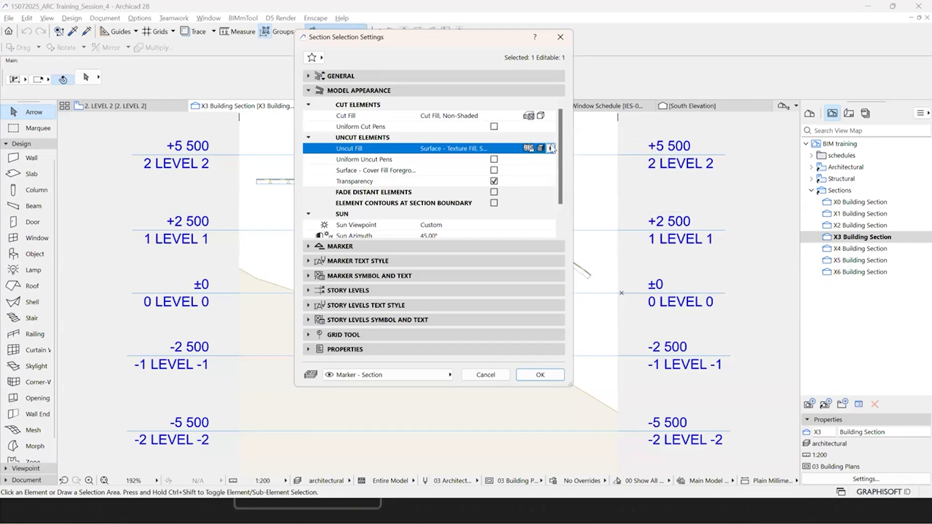
Step: Enable uniform uncut pens for the section and set the uncut line pen to 82
{"action": "left_click", "coordinate": [495, 160]}
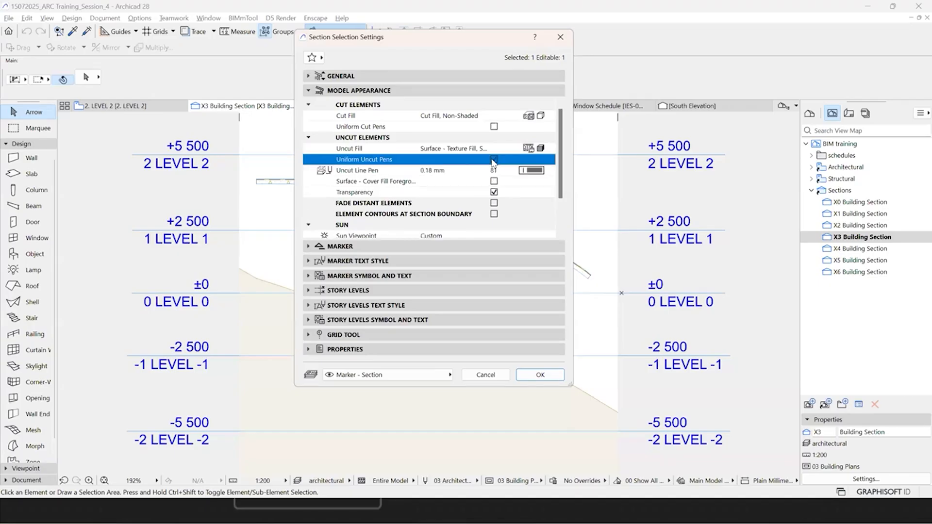
{"action": "left_click", "coordinate": [540, 171]}
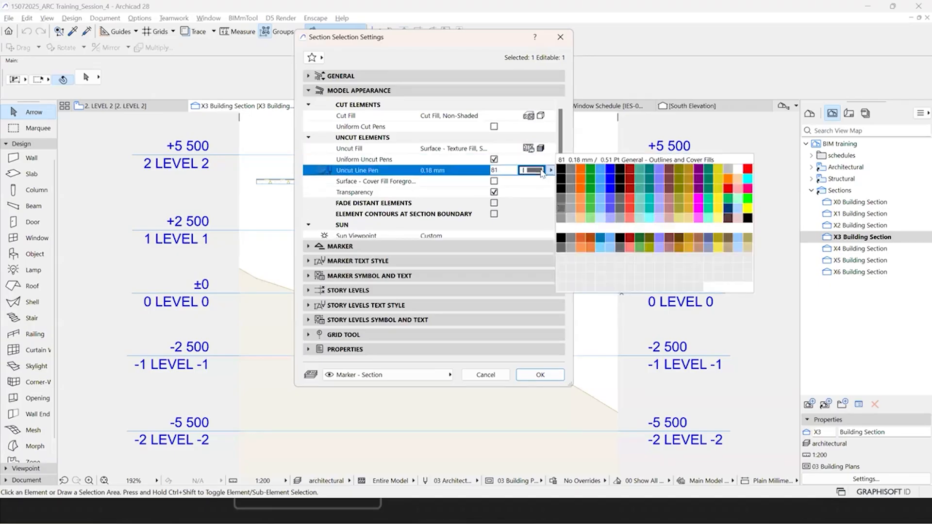
{"action": "left_click", "coordinate": [571, 210]}
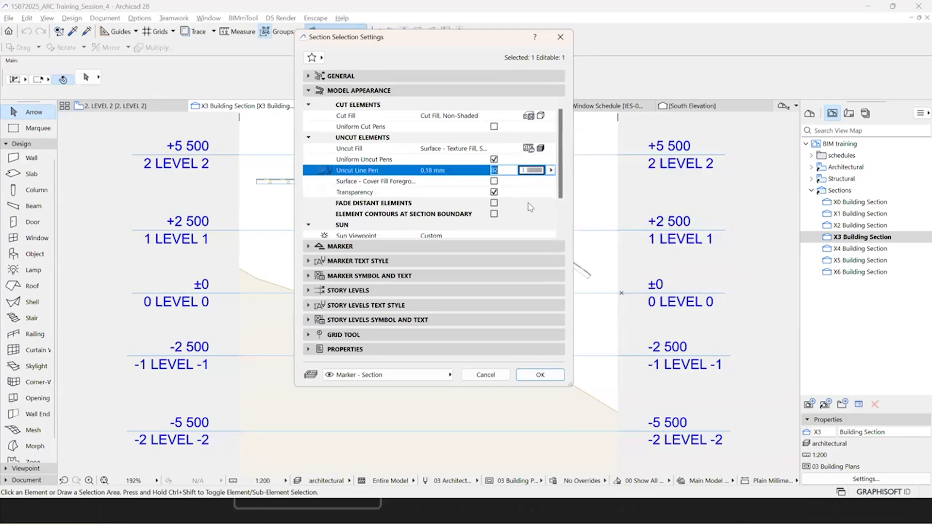
Step: Turn on shadows for the section and set both the sun azimuth and sun altitude to 10°
{"action": "scroll", "coordinate": [529, 206], "scroll_direction": "down", "scroll_amount": 3}
{"action": "left_click", "coordinate": [495, 149]}
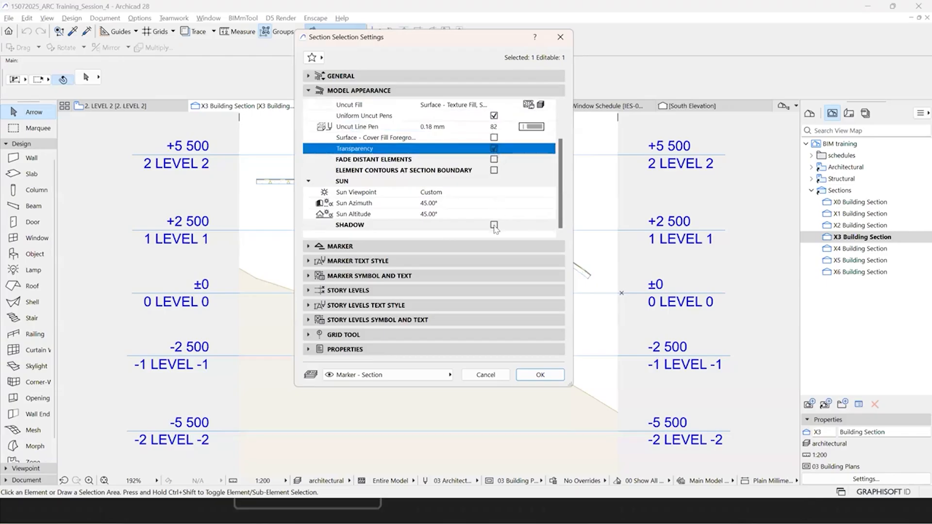
{"action": "left_click", "coordinate": [494, 225]}
{"action": "left_click", "coordinate": [445, 203]}
{"action": "type", "text": "10"}
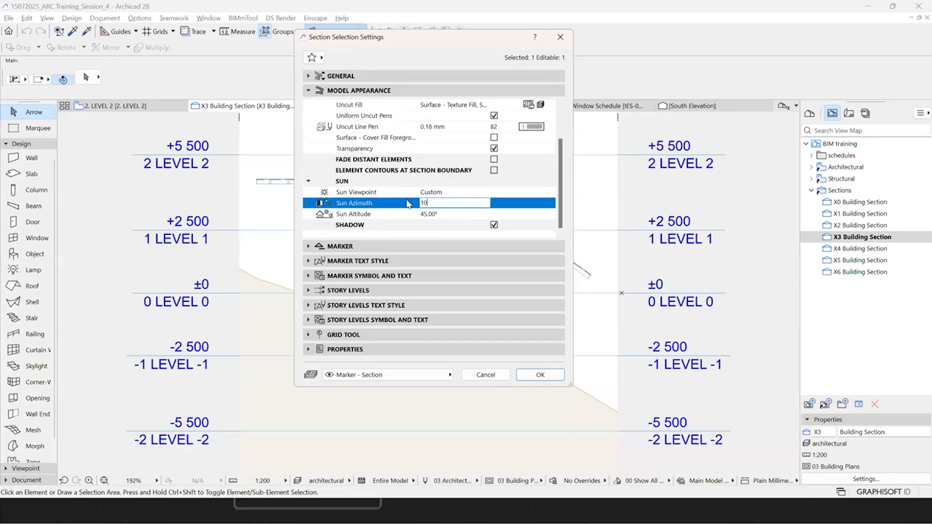
{"action": "left_click", "coordinate": [450, 213]}
{"action": "type", "text": "10"}
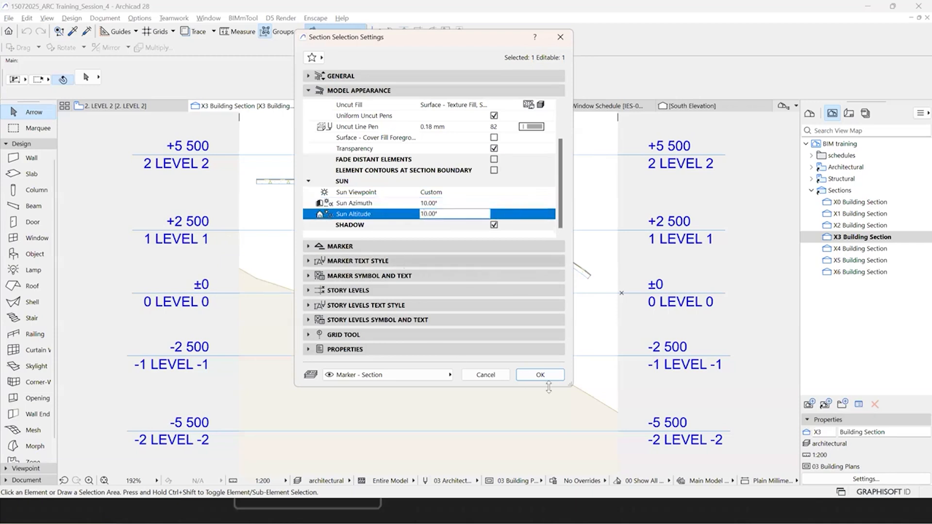
Step: Set the X3 section's story levels to Display & Output, check the marker symbol settings, and apply the section settings
{"action": "left_click", "coordinate": [352, 293]}
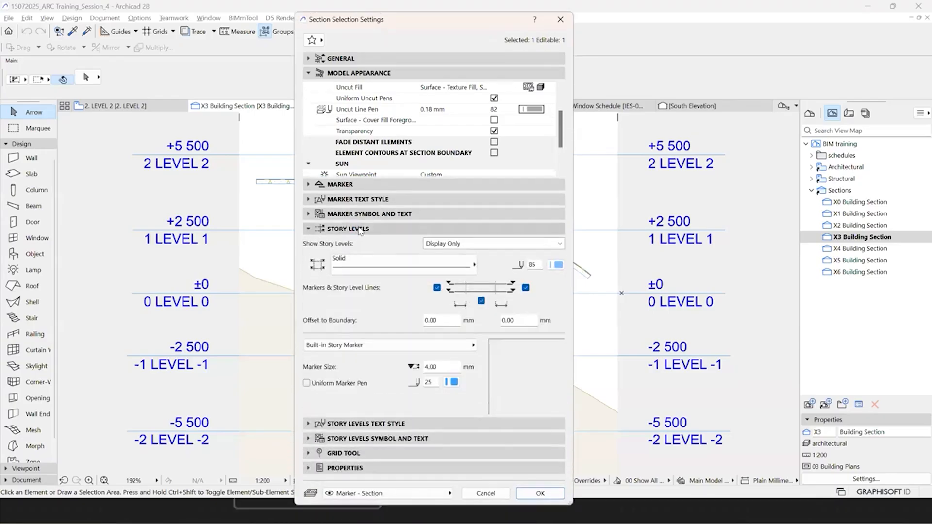
{"action": "left_click", "coordinate": [452, 232]}
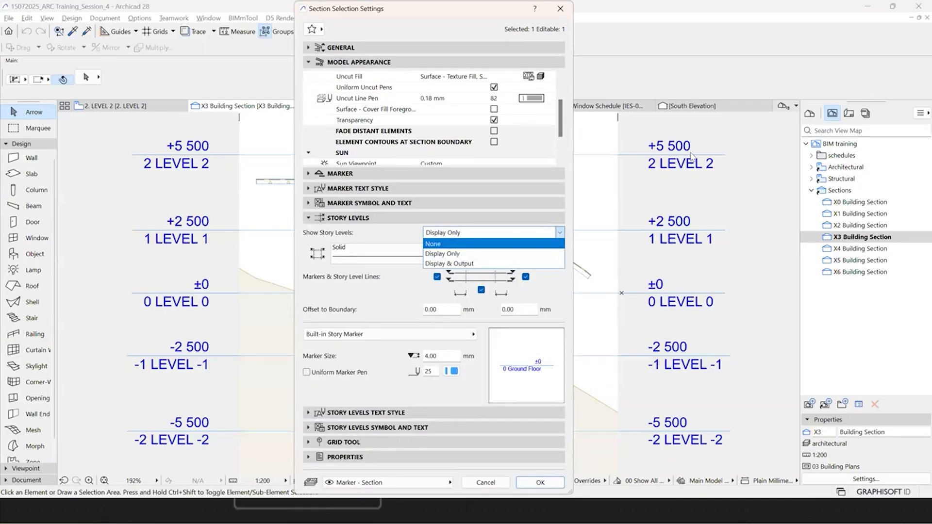
{"action": "left_click", "coordinate": [470, 265]}
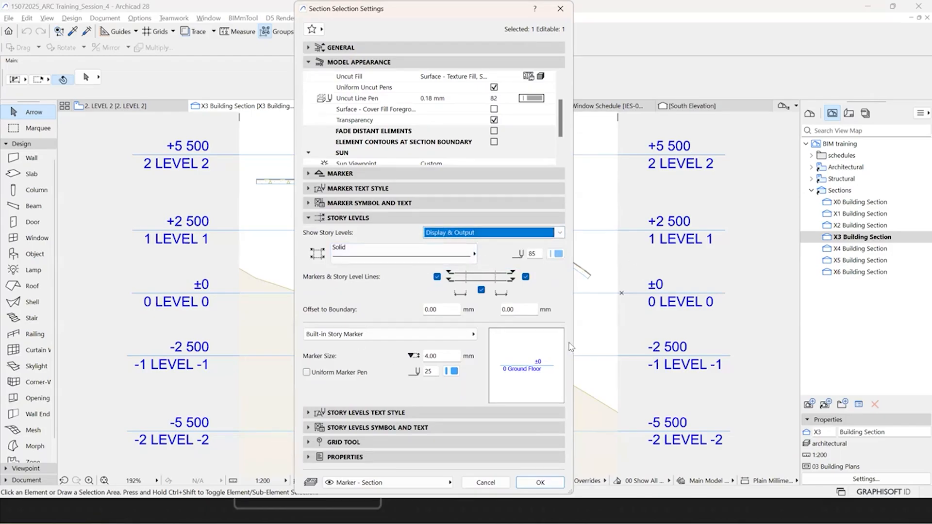
{"action": "left_click", "coordinate": [363, 218]}
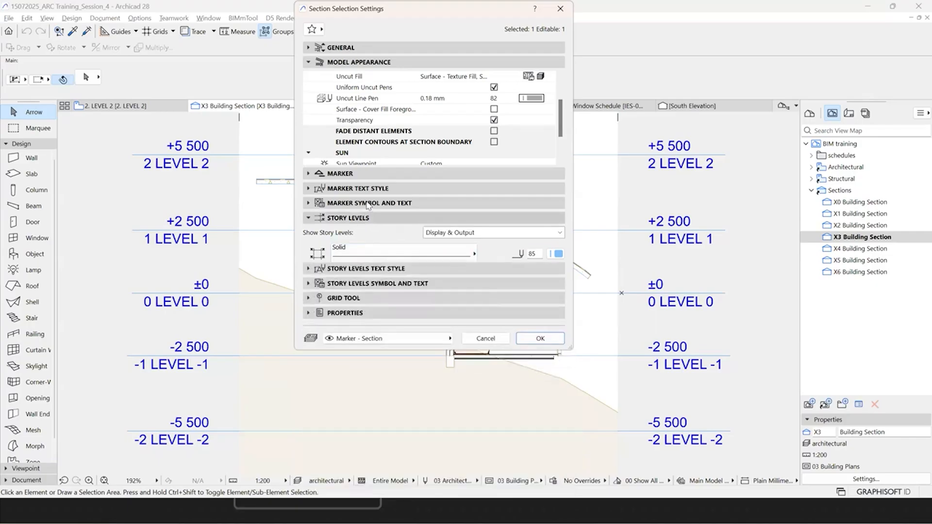
{"action": "left_click", "coordinate": [367, 203]}
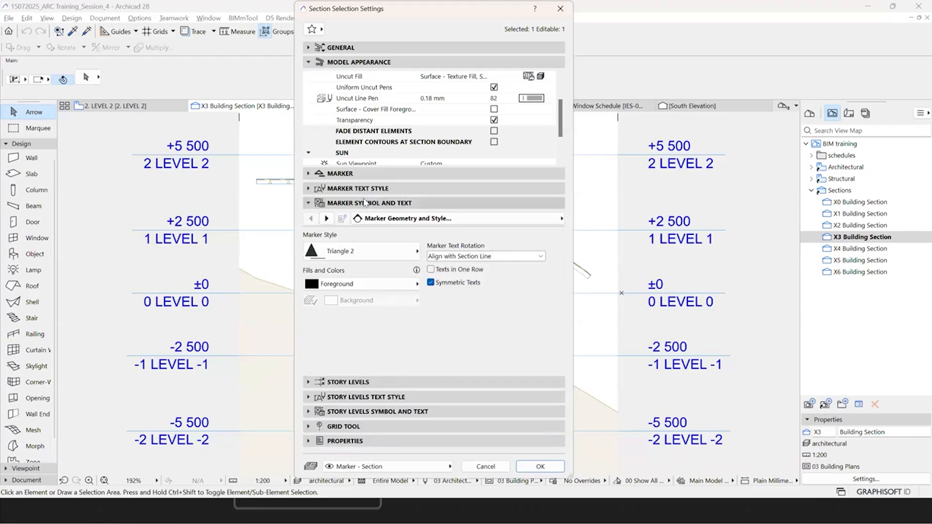
{"action": "left_click", "coordinate": [367, 203]}
{"action": "left_click", "coordinate": [539, 303]}
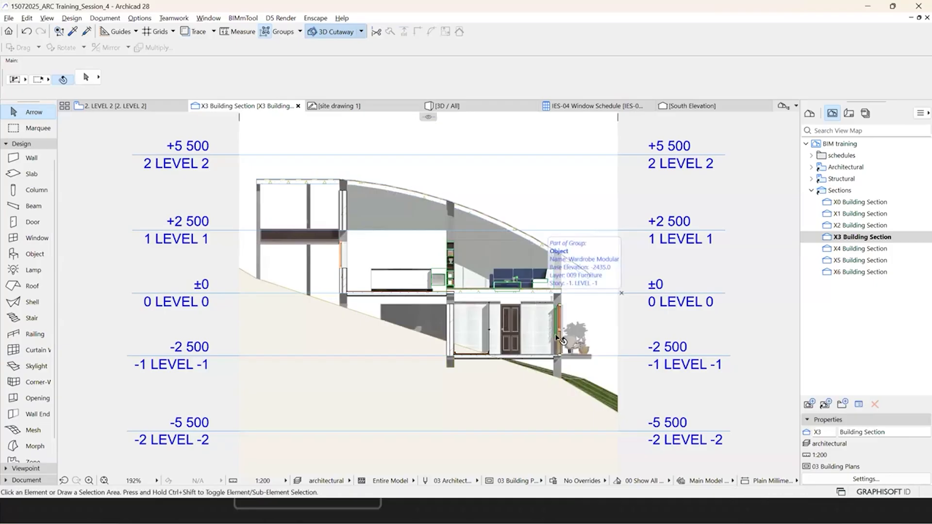
Step: Examine the shaded X3 section, compare it with the X2 and X4 building sections, and check which elements each one shows
{"action": "scroll", "coordinate": [539, 311], "scroll_direction": "up", "scroll_amount": 5}
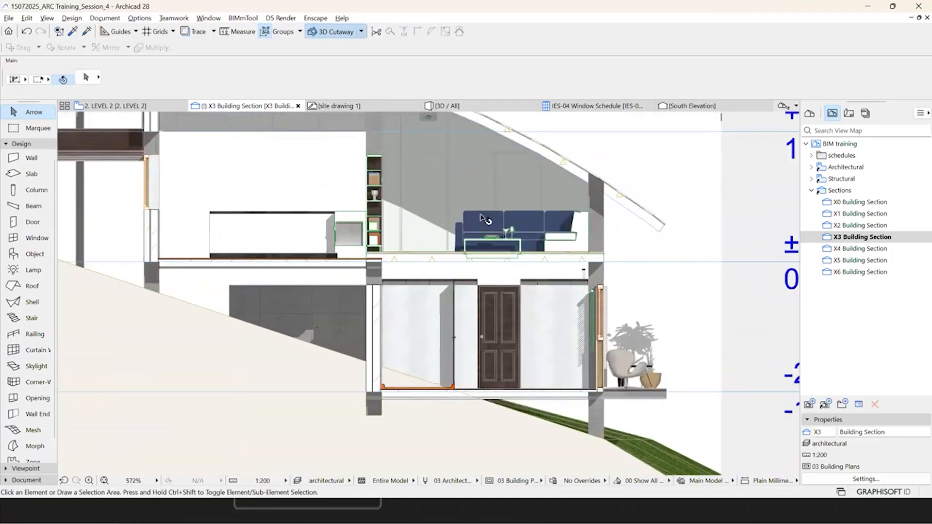
{"action": "scroll", "coordinate": [489, 278], "scroll_direction": "down", "scroll_amount": 3}
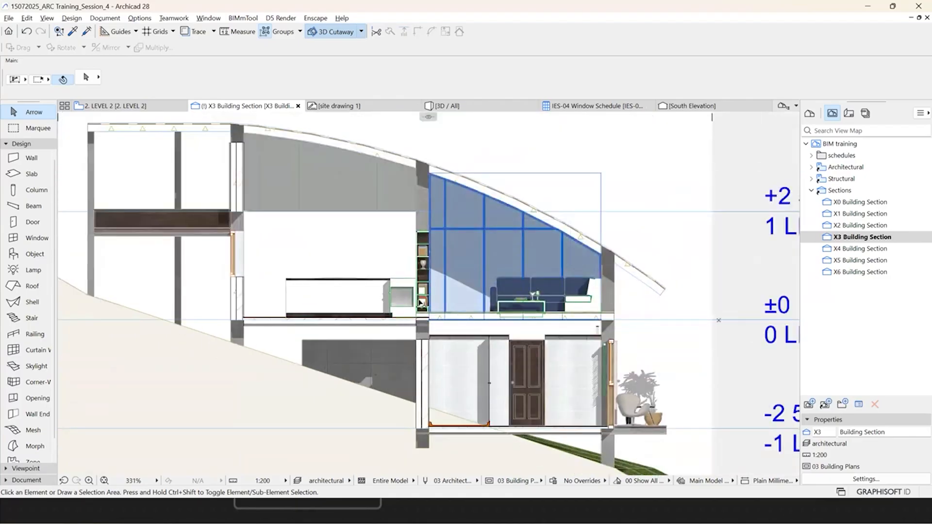
{"action": "double_click", "coordinate": [869, 227]}
{"action": "double_click", "coordinate": [867, 237]}
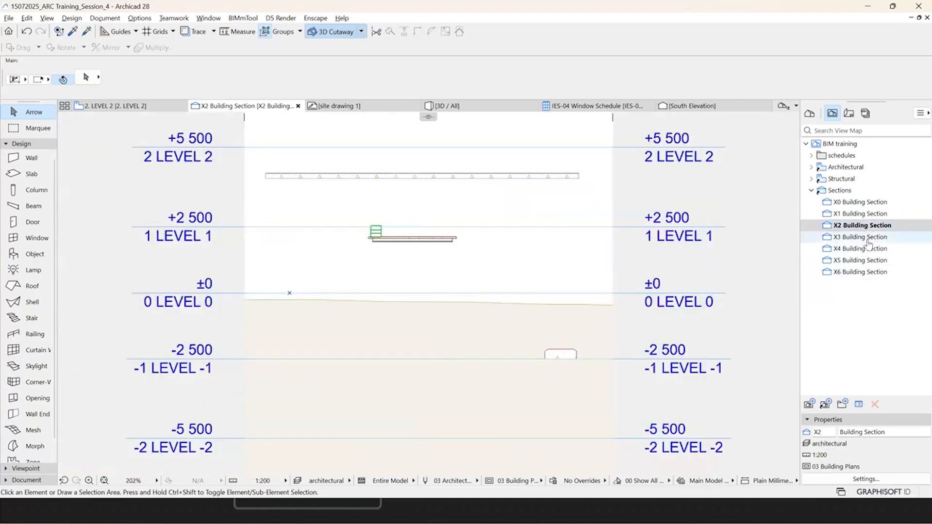
{"action": "double_click", "coordinate": [869, 248]}
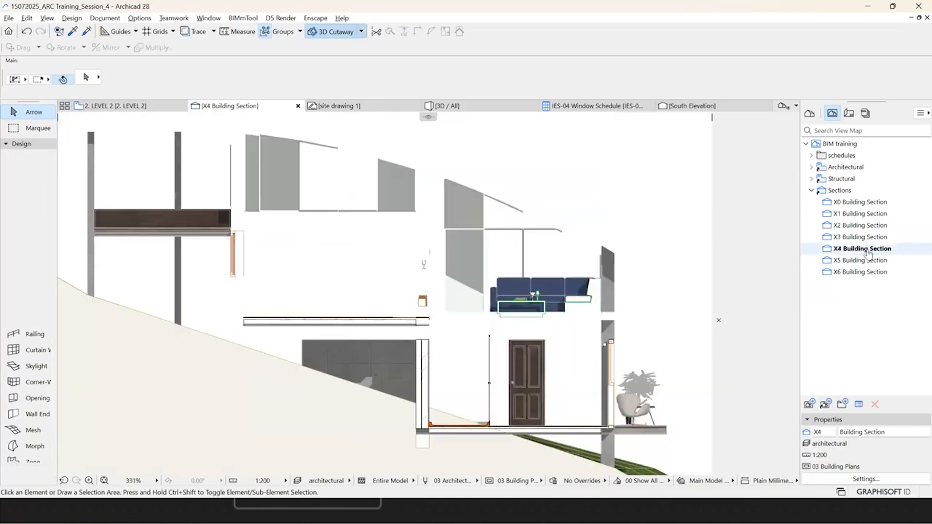
{"action": "scroll", "coordinate": [562, 325], "scroll_direction": "up", "scroll_amount": 10}
{"action": "scroll", "coordinate": [561, 325], "scroll_direction": "down", "scroll_amount": 6}
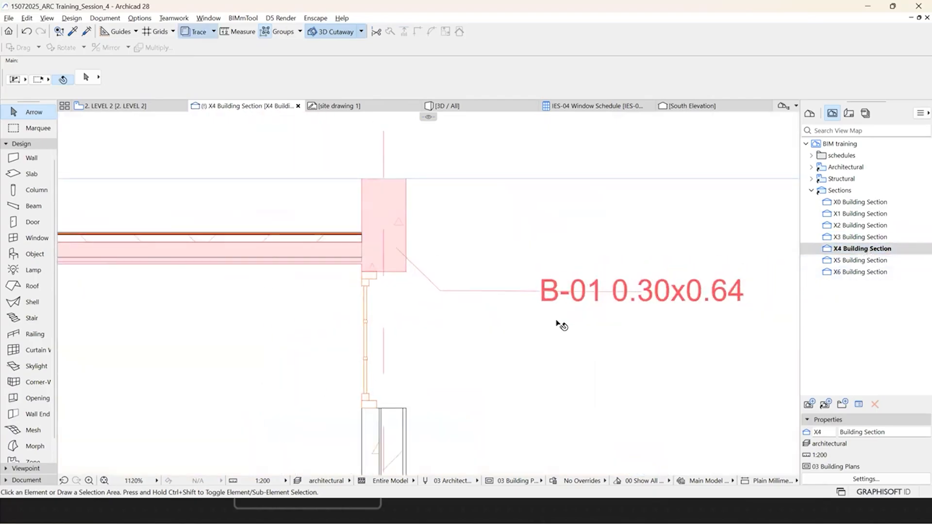
{"action": "scroll", "coordinate": [537, 254], "scroll_direction": "down", "scroll_amount": 3}
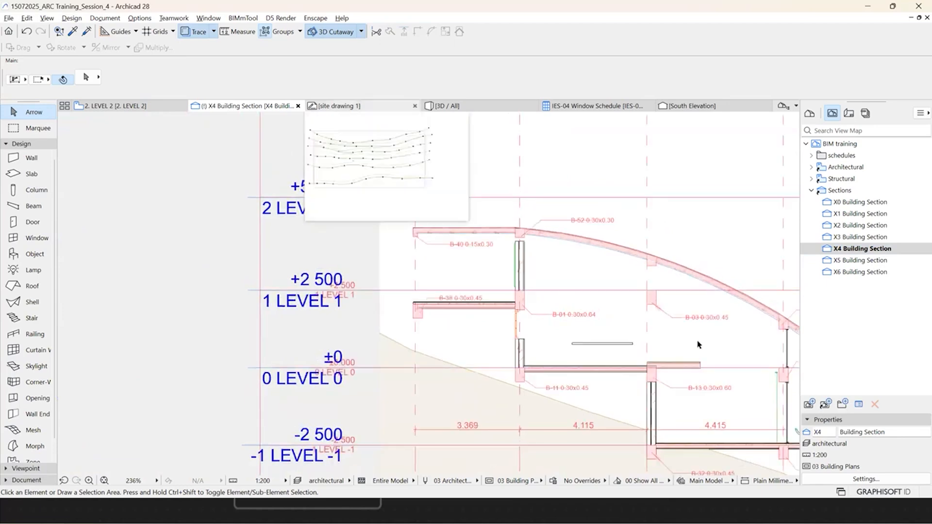
{"action": "scroll", "coordinate": [365, 255], "scroll_direction": "down", "scroll_amount": 1}
{"action": "scroll", "coordinate": [350, 255], "scroll_direction": "down", "scroll_amount": 1}
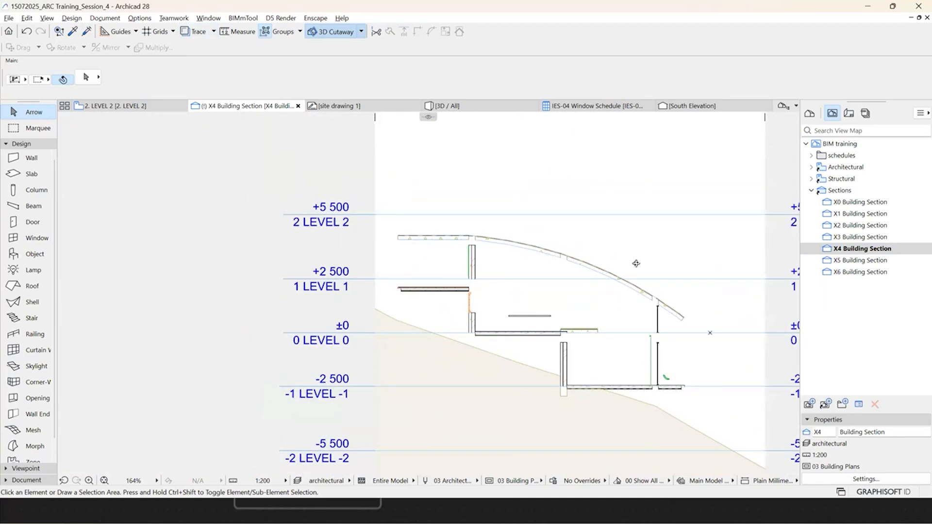
Step: Switch to the 3D window, select all layers in the layer settings, and create a layer combination named All elements
{"action": "key", "text": "F3"}
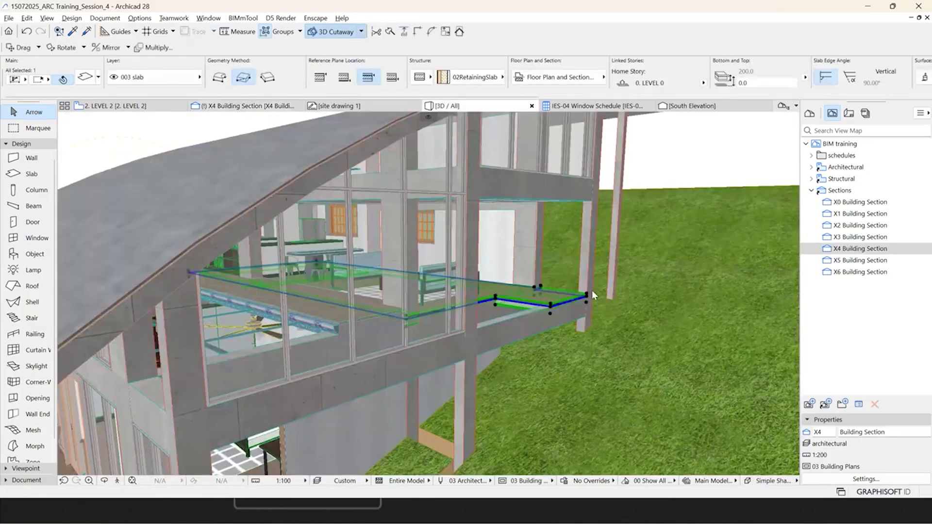
{"action": "scroll", "coordinate": [445, 330], "scroll_direction": "down", "scroll_amount": 5}
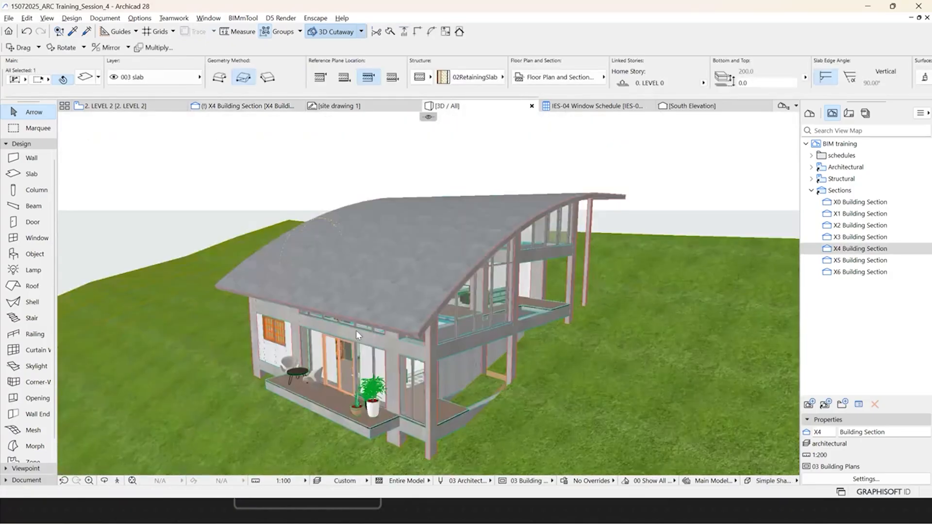
{"action": "key", "text": "ctrl+l"}
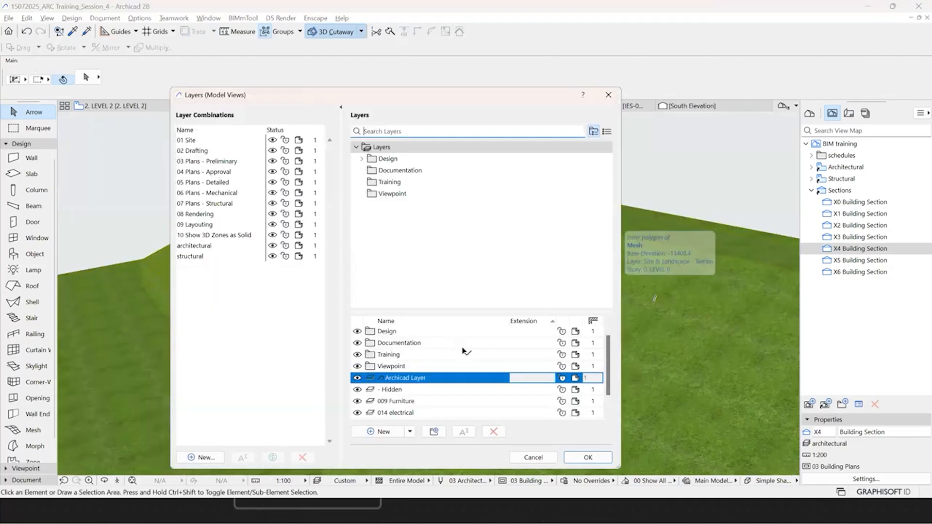
{"action": "left_click", "coordinate": [480, 359]}
{"action": "key", "text": "ctrl+a"}
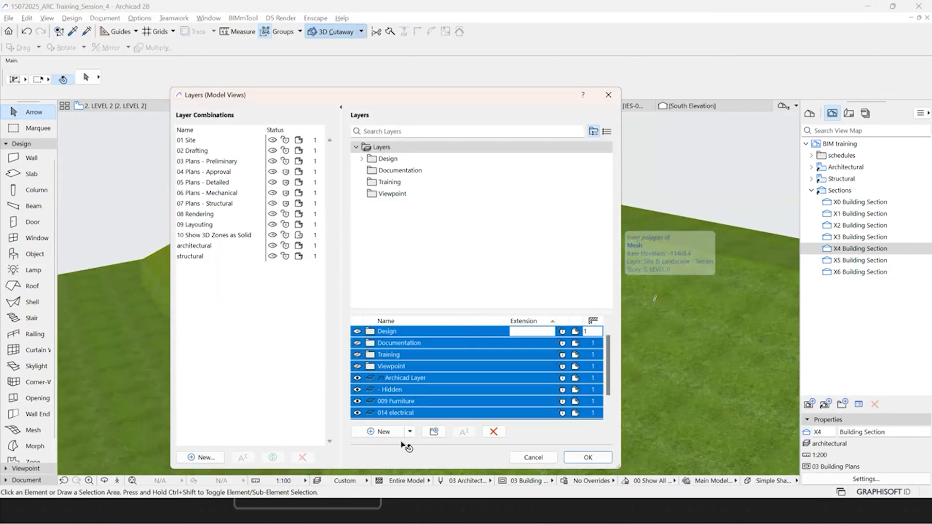
{"action": "key", "text": "Escape"}
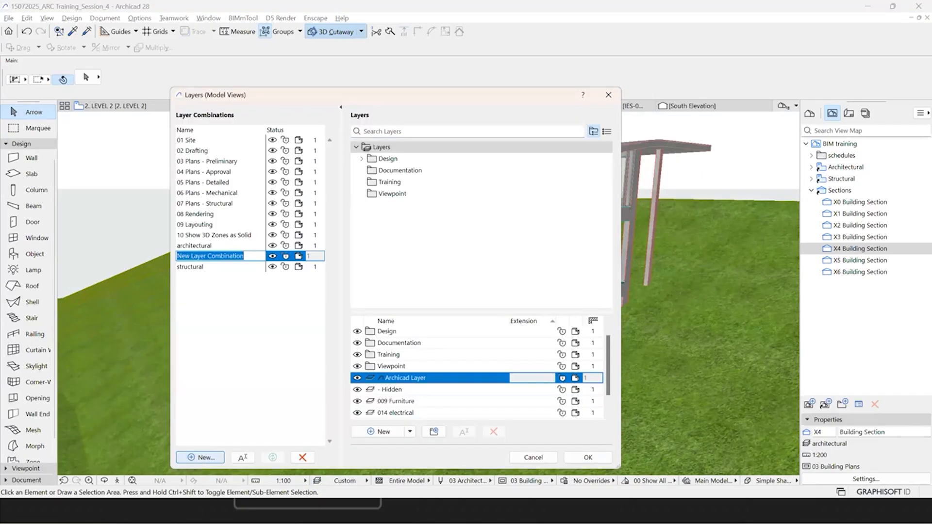
{"action": "type", "text": "All e"}
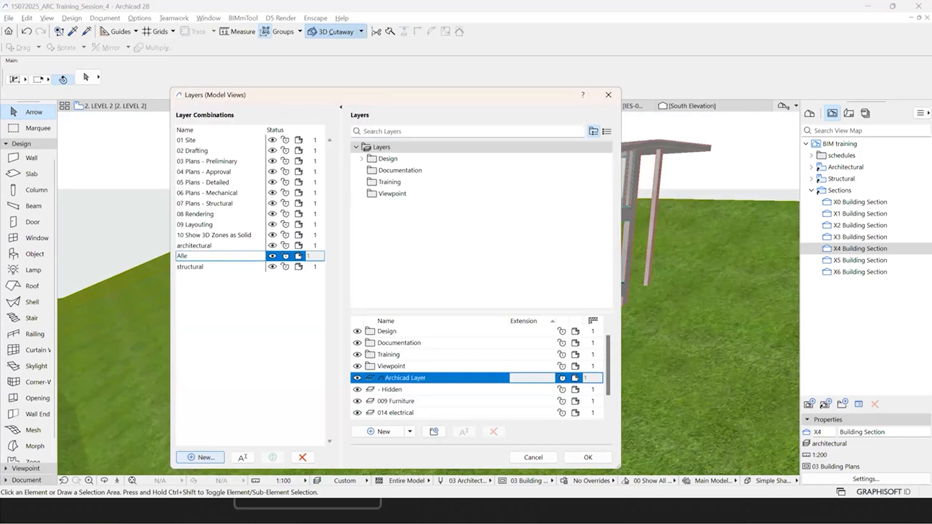
{"action": "type", "text": "lements"}
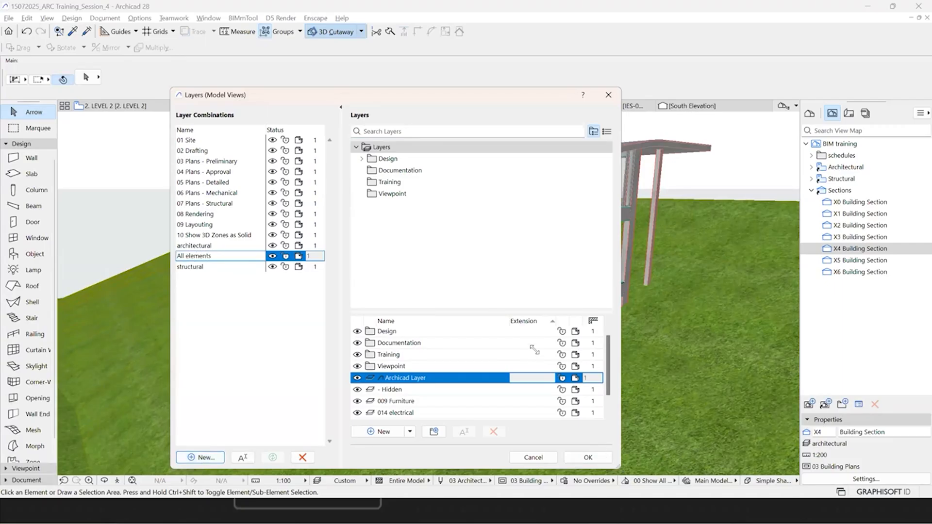
{"action": "key", "text": "Return"}
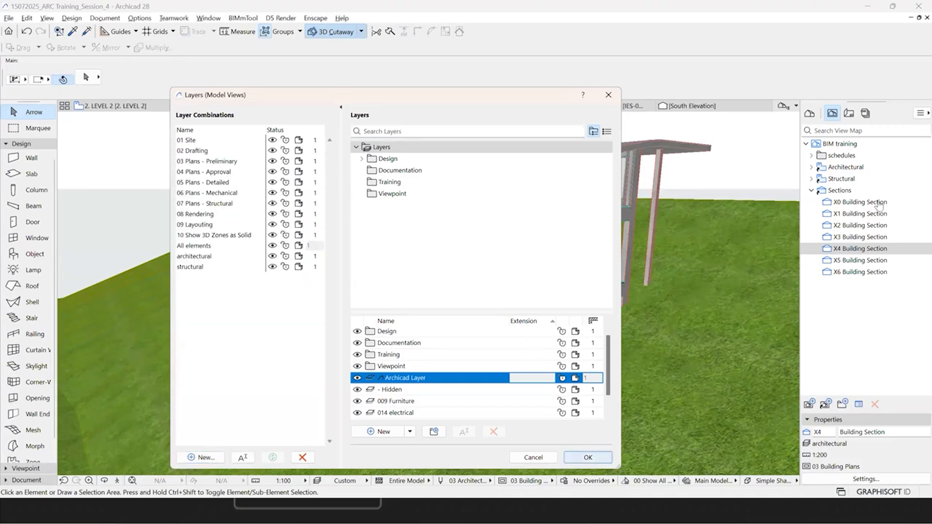
{"action": "key", "text": "Return"}
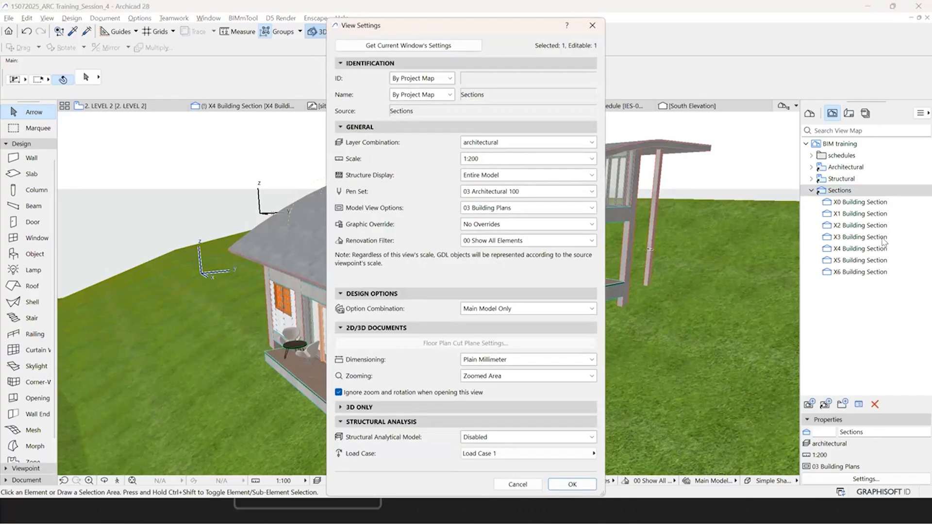
Step: Assign the All elements layer combination to the Sections view folder and check the result in the X3 section
{"action": "left_click", "coordinate": [592, 142]}
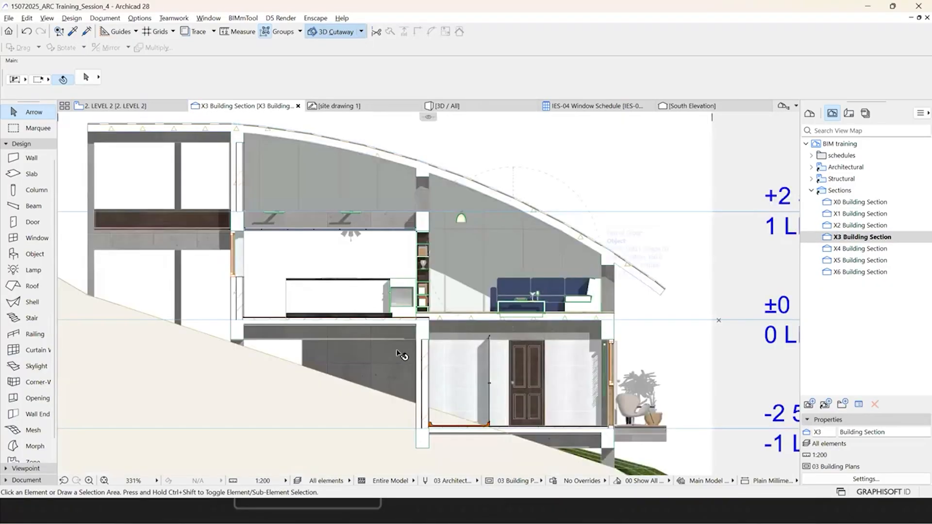
{"action": "scroll", "coordinate": [436, 330], "scroll_direction": "up", "scroll_amount": 5}
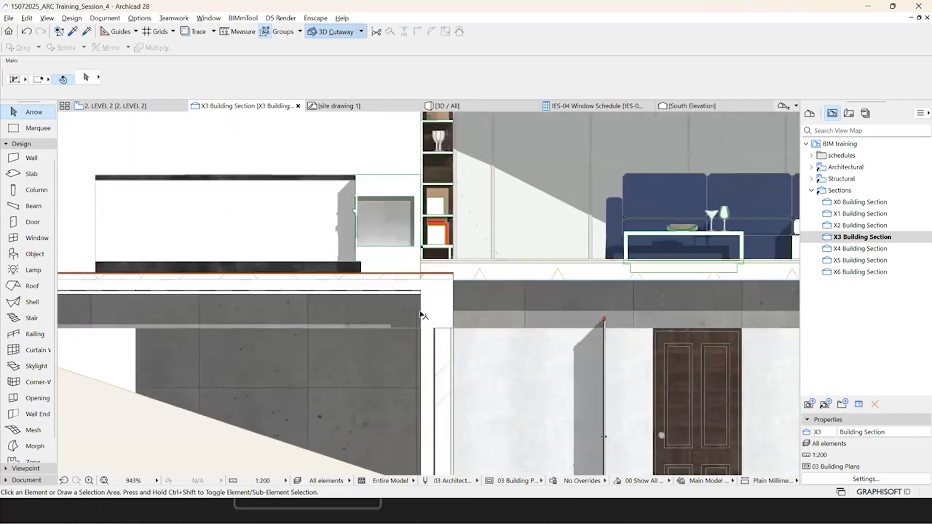
{"action": "scroll", "coordinate": [421, 315], "scroll_direction": "up", "scroll_amount": 1}
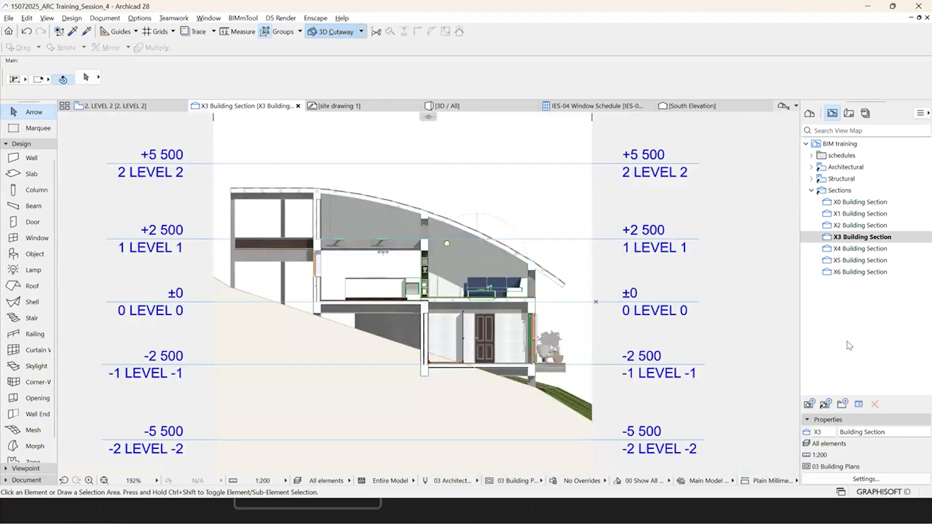
Step: Collapse the Sections folder and select the BIM training root of the View Map
{"action": "left_click", "coordinate": [812, 191]}
{"action": "left_click", "coordinate": [839, 145]}
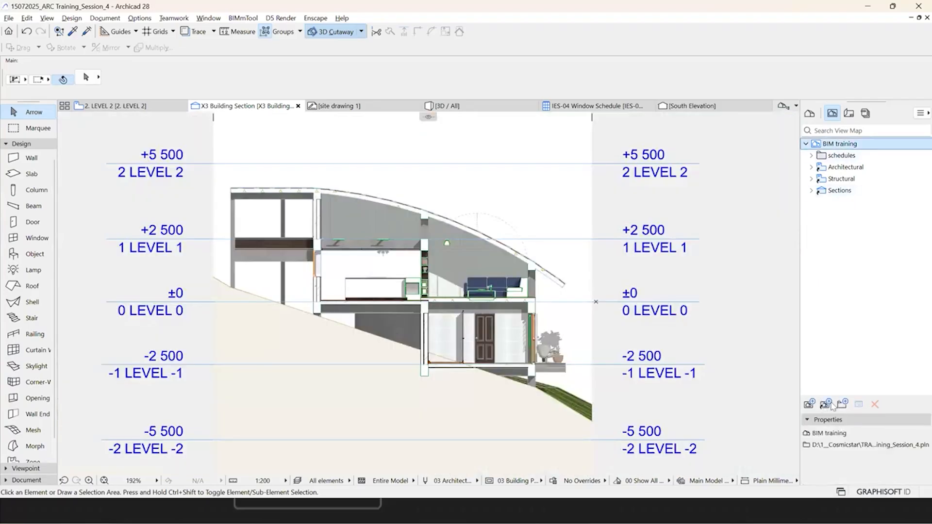
{"action": "left_click", "coordinate": [831, 406]}
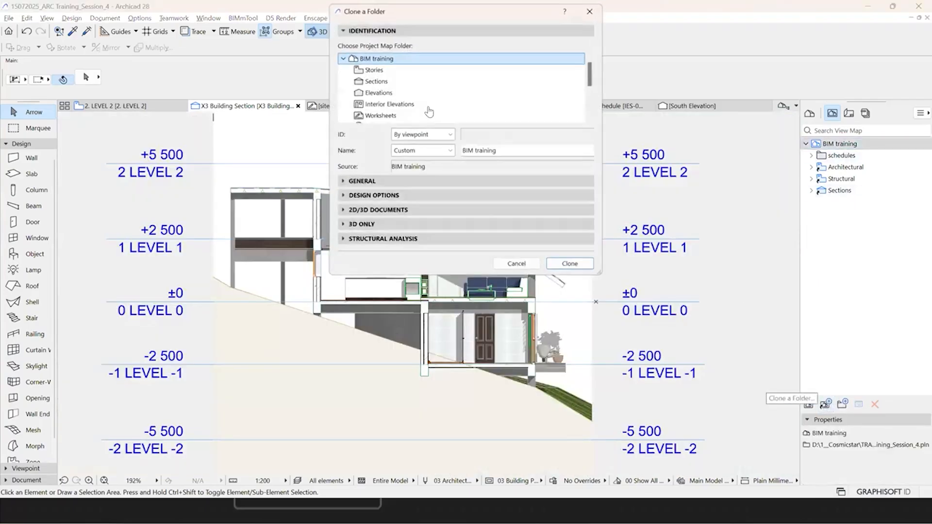
{"action": "scroll", "coordinate": [401, 91], "scroll_direction": "down", "scroll_amount": 1}
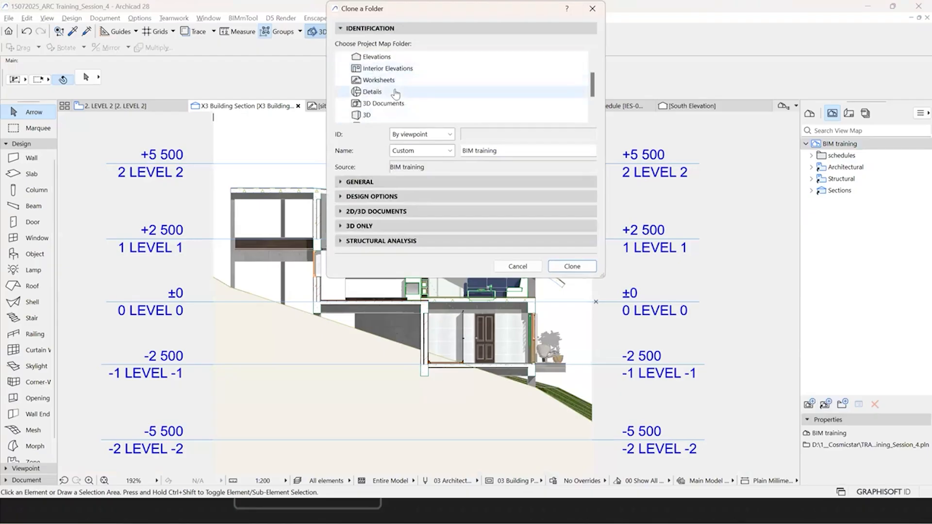
{"action": "left_click", "coordinate": [381, 92]}
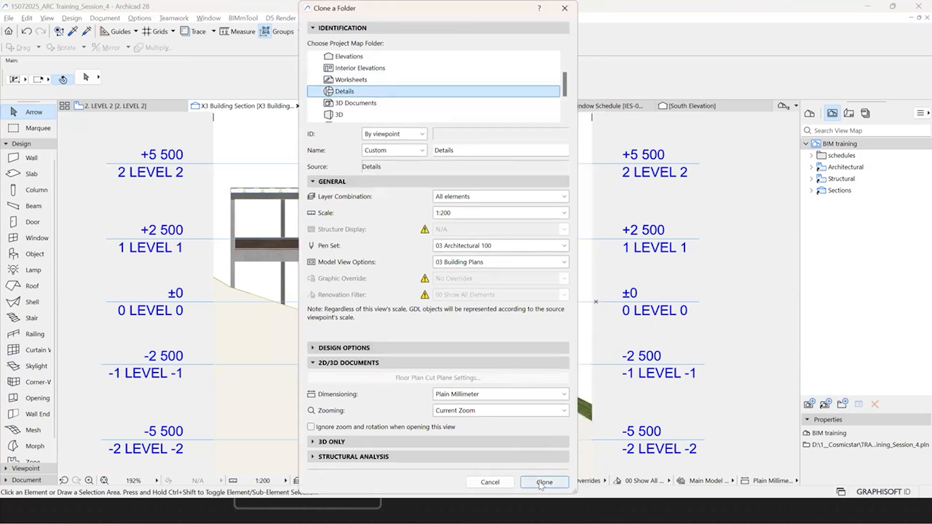
{"action": "scroll", "coordinate": [340, 77], "scroll_direction": "down", "scroll_amount": 2}
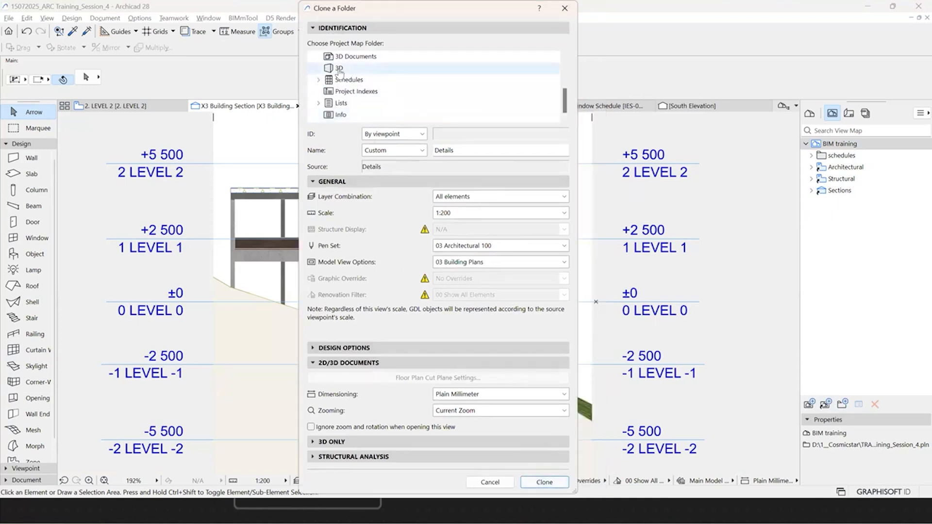
{"action": "left_click", "coordinate": [340, 70]}
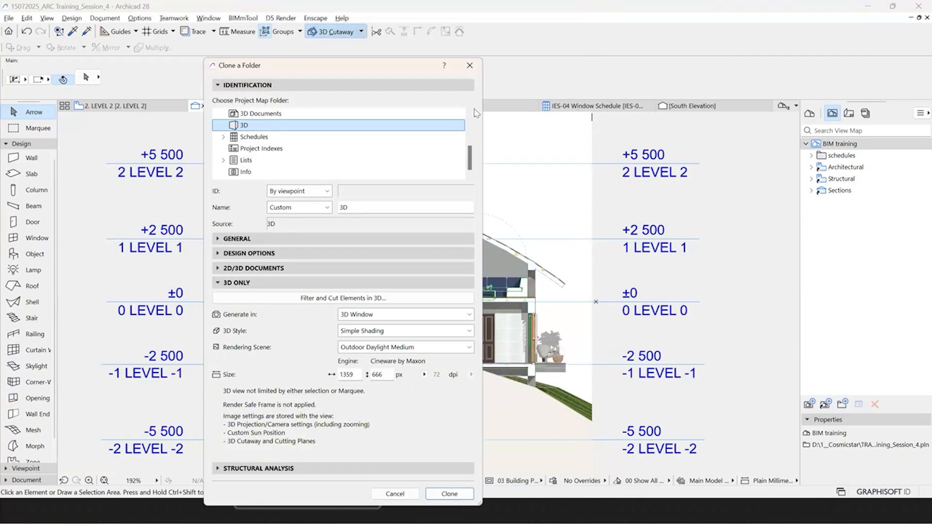
{"action": "key", "text": "Return"}
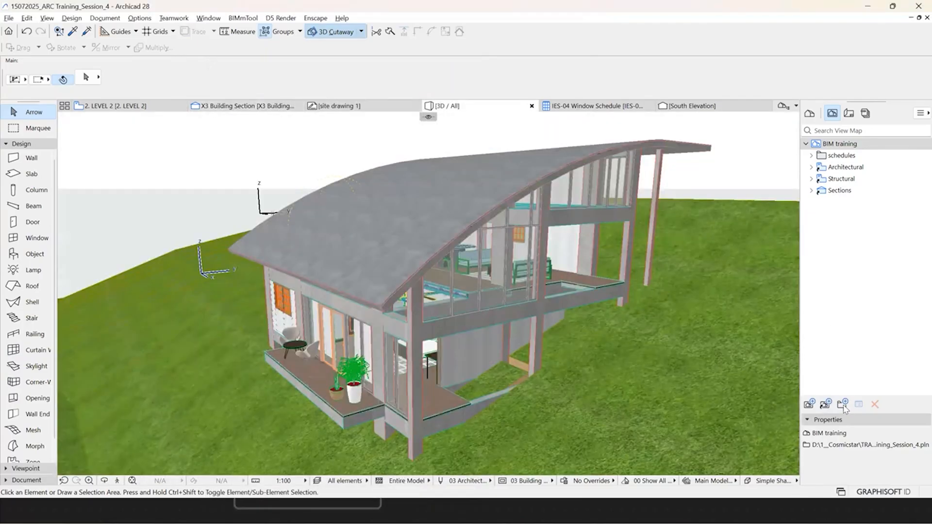
Step: Frame the house in the 3D window and create a View Map folder named 3d under the BIM training root
{"action": "scroll", "coordinate": [844, 408], "scroll_direction": "down", "scroll_amount": 3}
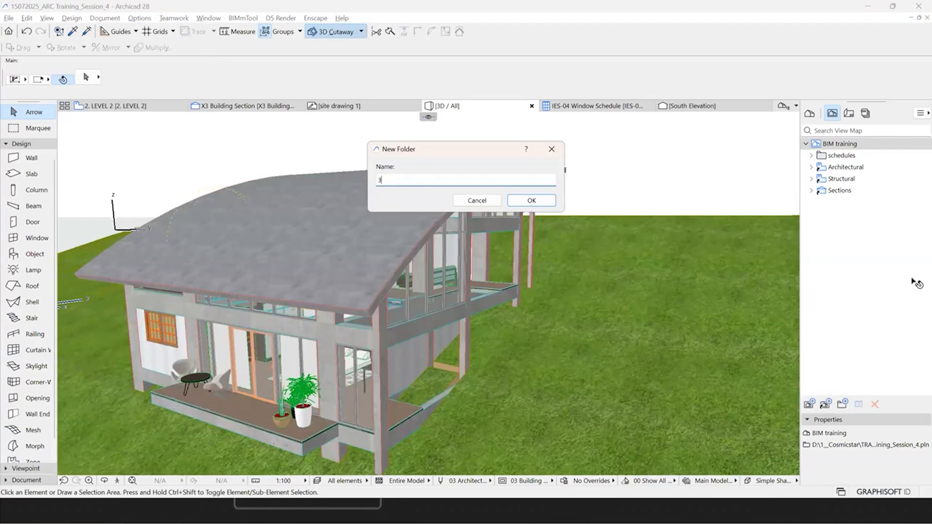
{"action": "key", "text": "Return"}
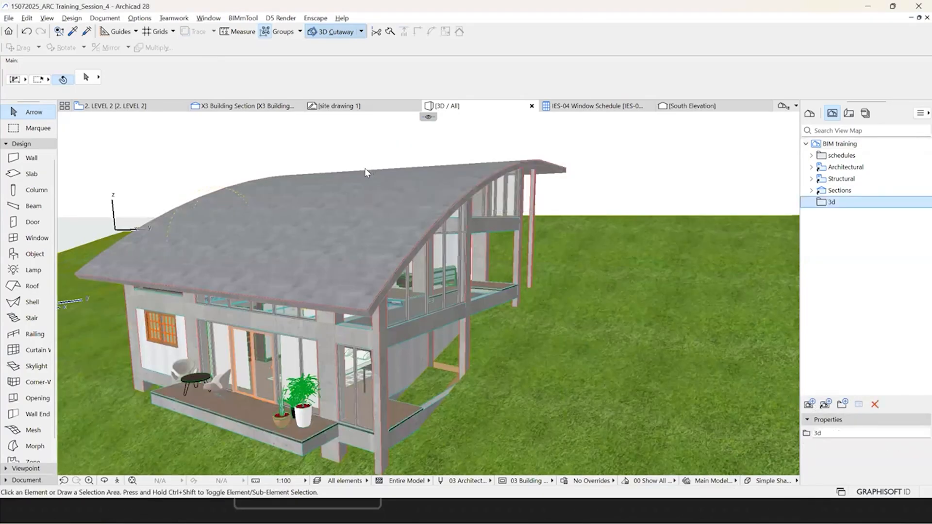
Step: Save the current 3D window as a view named ell elements in the 3d folder
{"action": "left_click", "coordinate": [810, 404]}
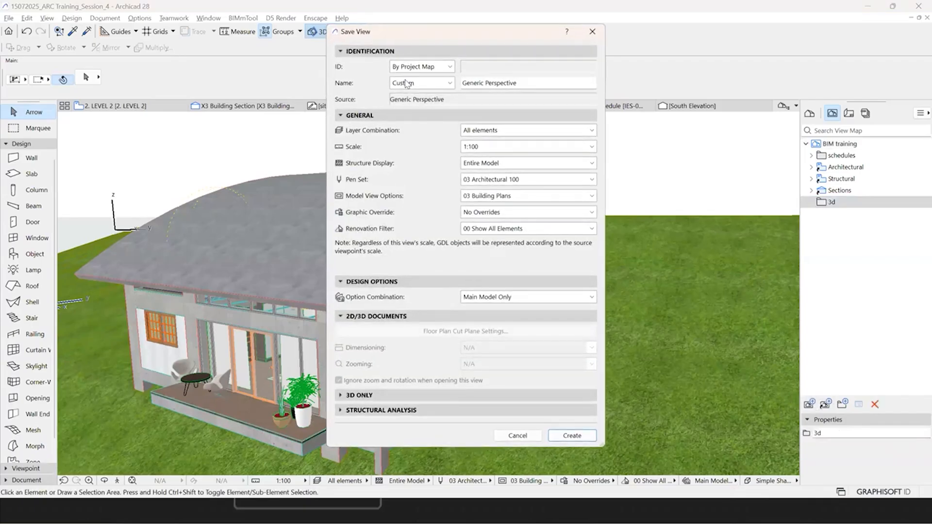
{"action": "triple_click", "coordinate": [489, 83]}
{"action": "type", "text": "ell elements"}
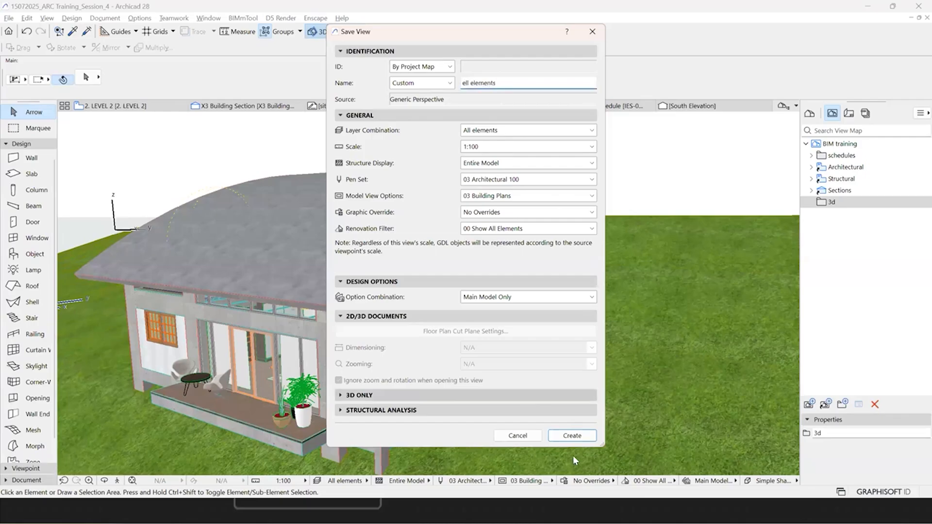
{"action": "left_click", "coordinate": [570, 439]}
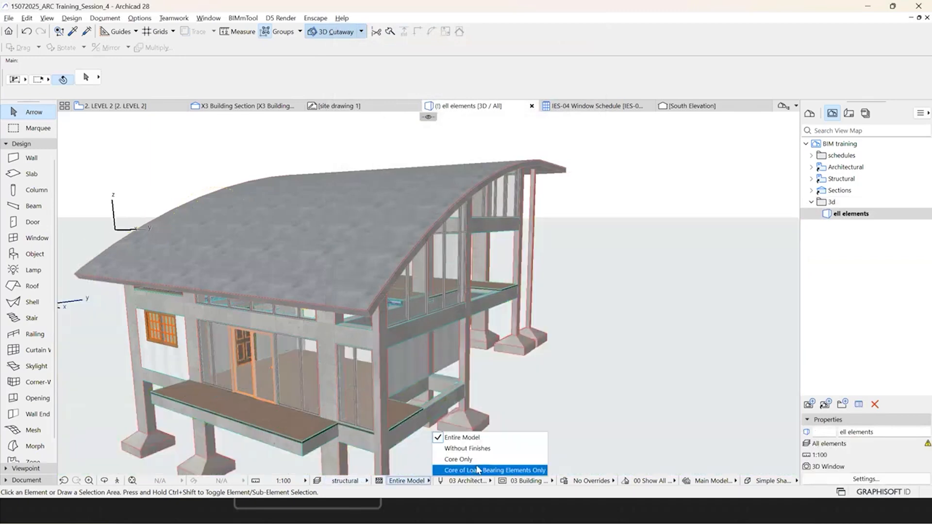
Step: Try the Core of Load-Bearing Elements Only structure display and examine the curved roof shell's settings and classification
{"action": "key", "text": "Return"}
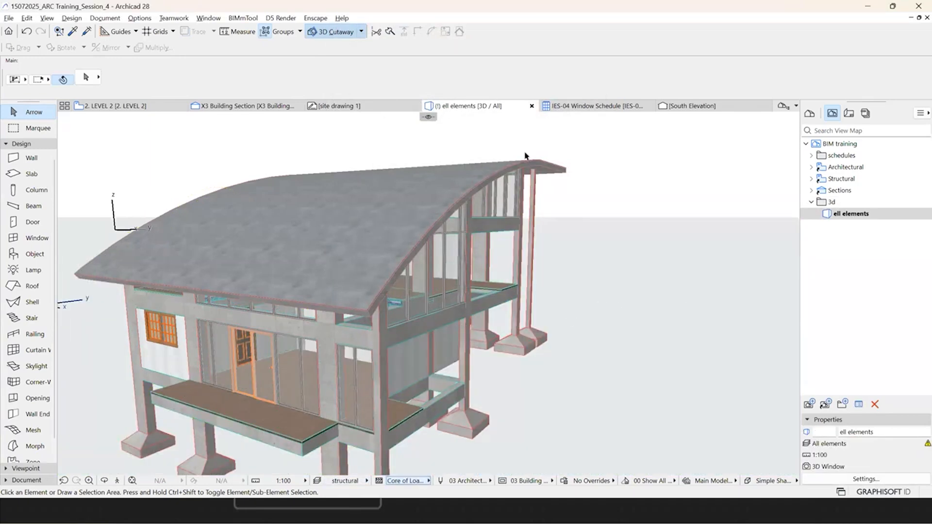
{"action": "middle_click_drag", "start_coordinate": [299, 408], "coordinate": [288, 427], "text": "shift"}
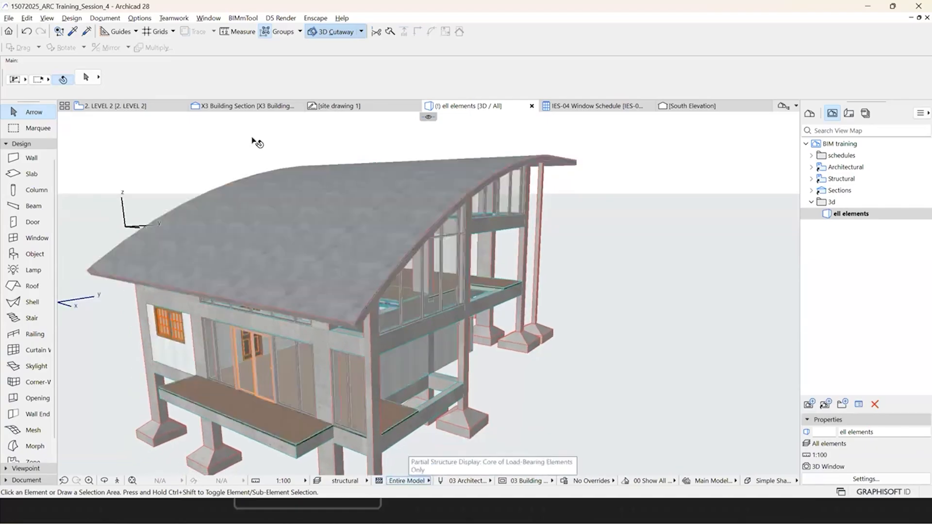
{"action": "left_click", "coordinate": [318, 296]}
{"action": "left_click", "coordinate": [317, 295]}
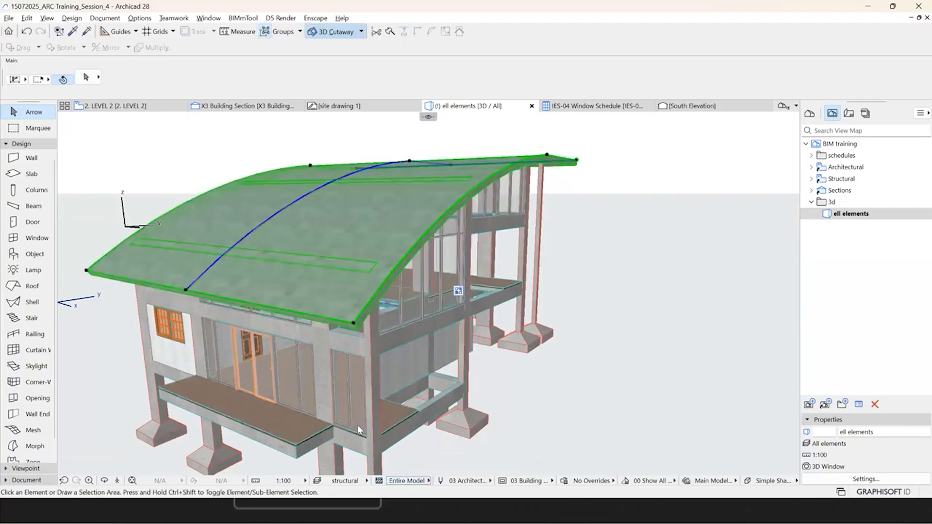
{"action": "key", "text": "ctrl+t"}
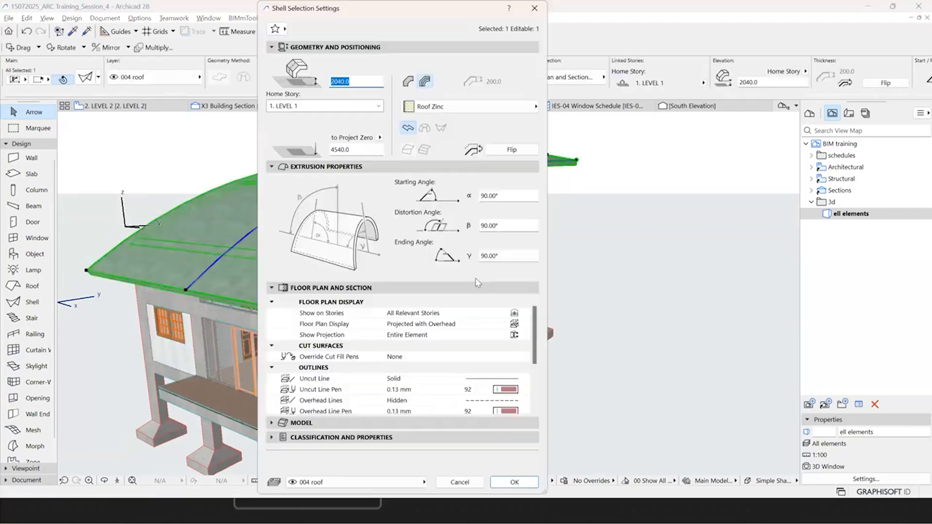
{"action": "left_click", "coordinate": [523, 438]}
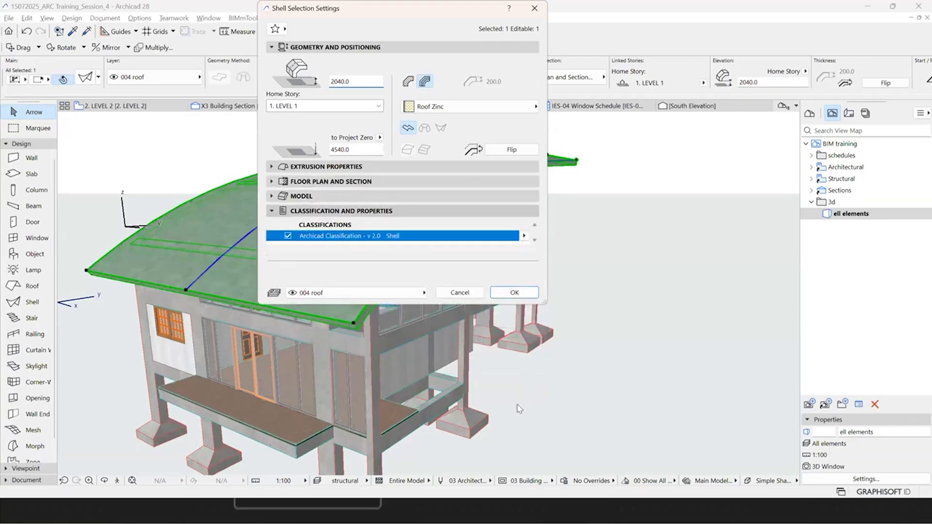
{"action": "key", "text": "Escape"}
{"action": "key", "text": "Escape"}
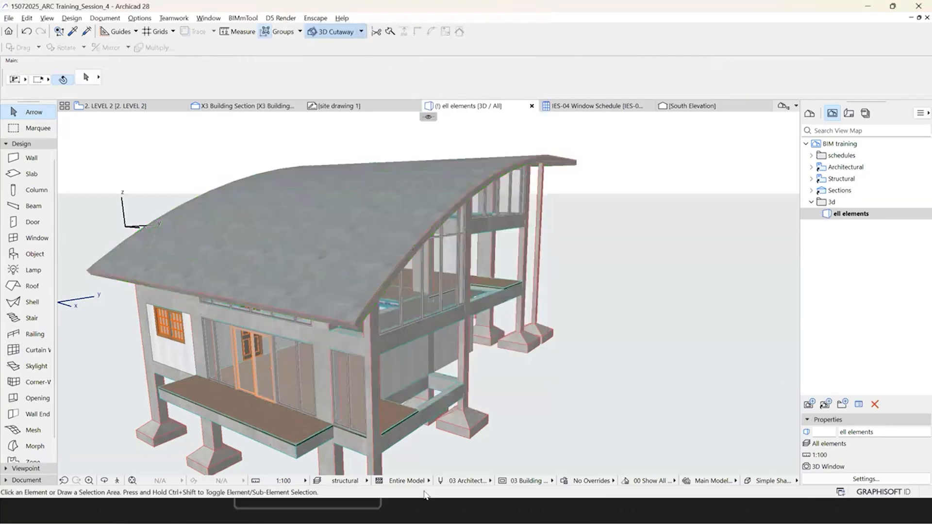
Step: Set the structure display to Core of Load-Bearing Elements Only and save the reoriented 3D view as Structural in the 3d folder
{"action": "left_click", "coordinate": [428, 480]}
{"action": "left_click", "coordinate": [452, 476]}
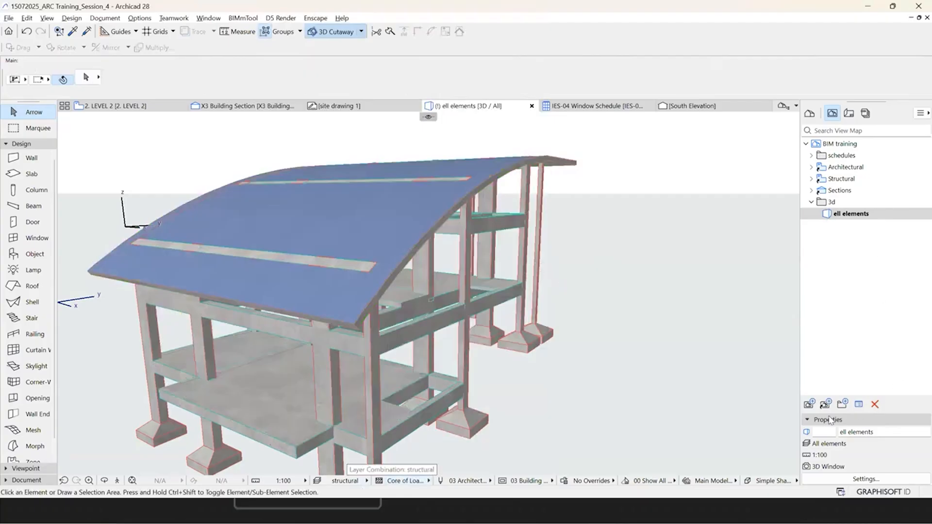
{"action": "middle_click_drag", "start_coordinate": [809, 405], "coordinate": [777, 316], "text": "shift"}
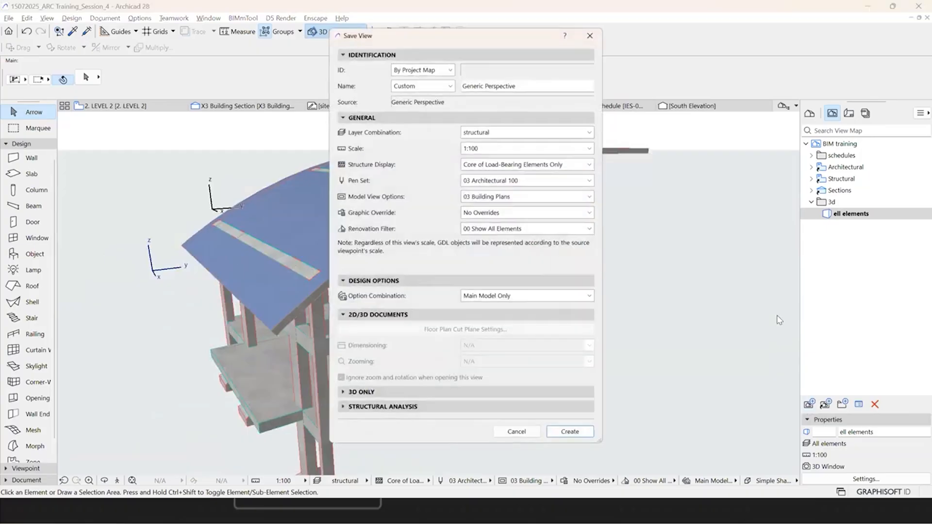
{"action": "type", "text": "Structural"}
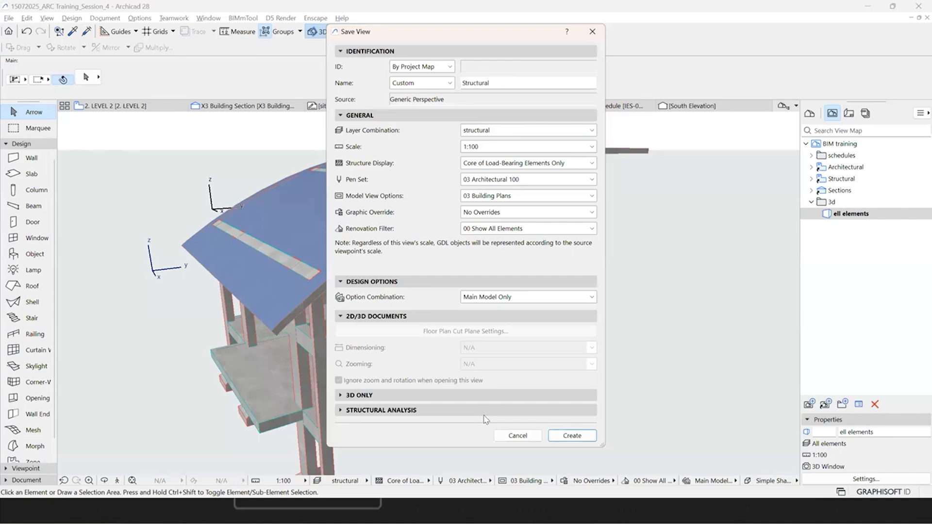
{"action": "left_click", "coordinate": [572, 436]}
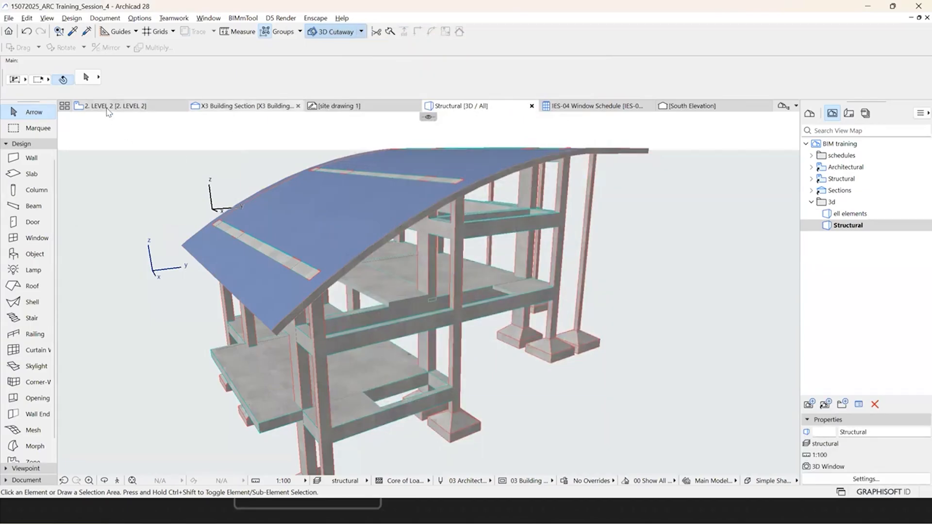
Step: Open the ell elements view and the Architectural 0. LEVEL 0 plan, and set the plan's layer combination to All elements
{"action": "double_click", "coordinate": [850, 214]}
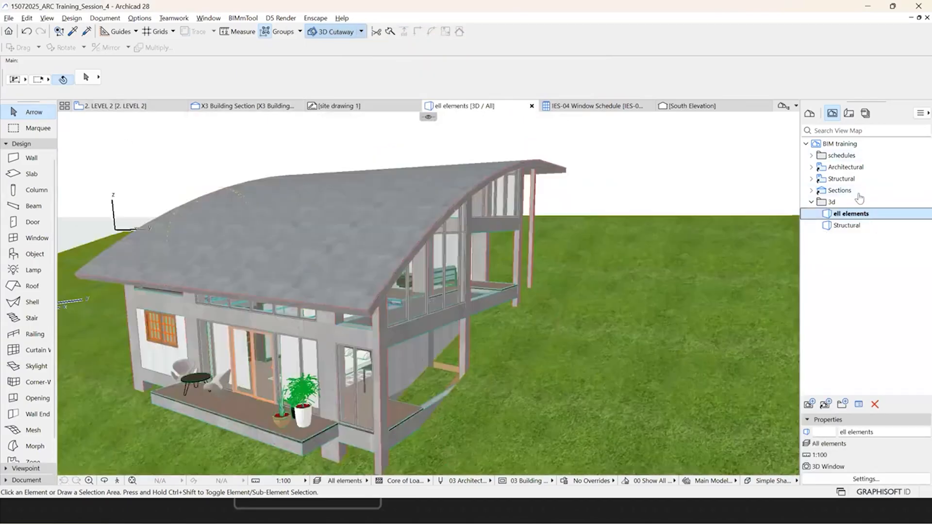
{"action": "key", "text": "F2"}
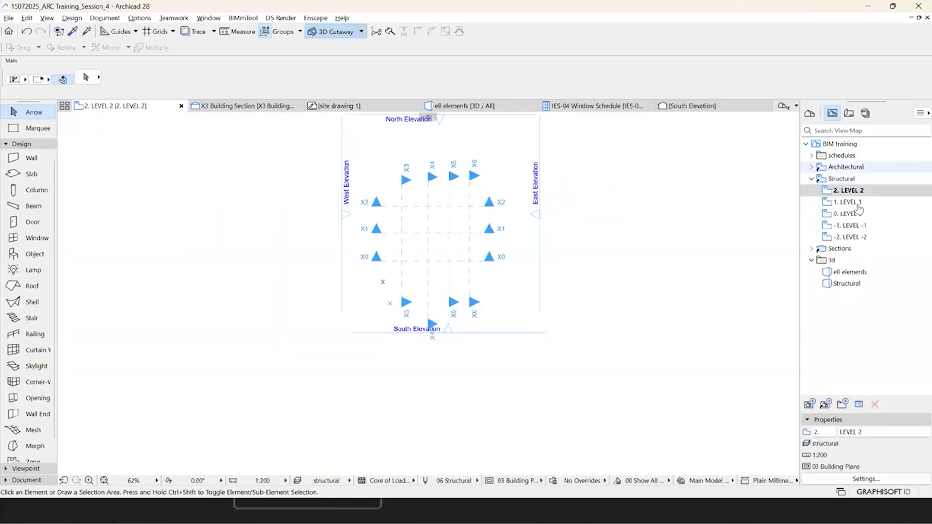
{"action": "double_click", "coordinate": [854, 167]}
{"action": "double_click", "coordinate": [856, 203]}
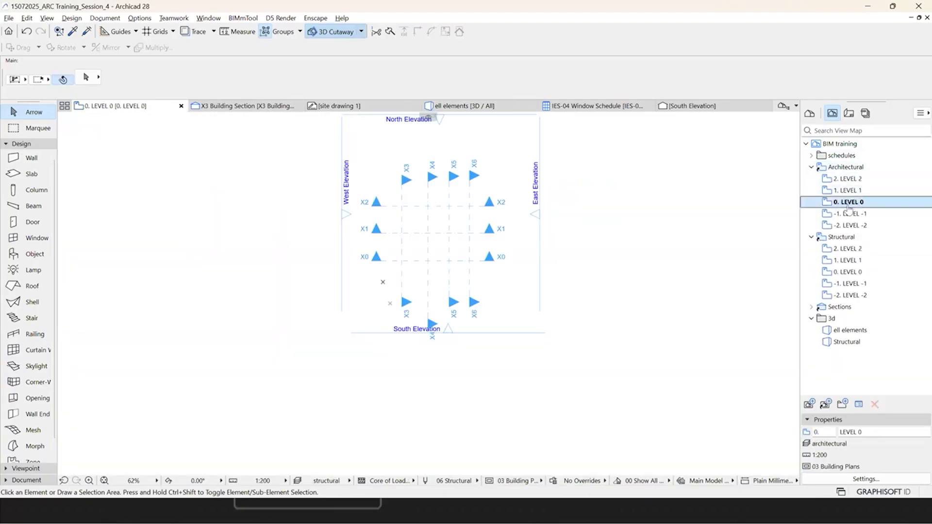
{"action": "left_click", "coordinate": [321, 481]}
{"action": "left_click", "coordinate": [388, 449]}
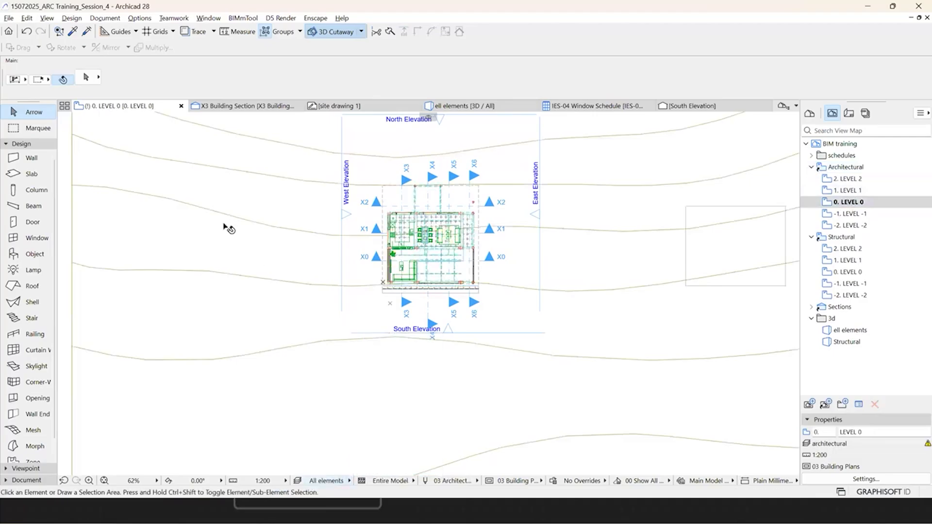
Step: Draw a marquee around the exterior wall junction beside the bookshelf and plant near marker X0, and show that area in 3D
{"action": "scroll", "coordinate": [265, 208], "scroll_direction": "up", "scroll_amount": 3}
{"action": "scroll", "coordinate": [369, 204], "scroll_direction": "up", "scroll_amount": 4}
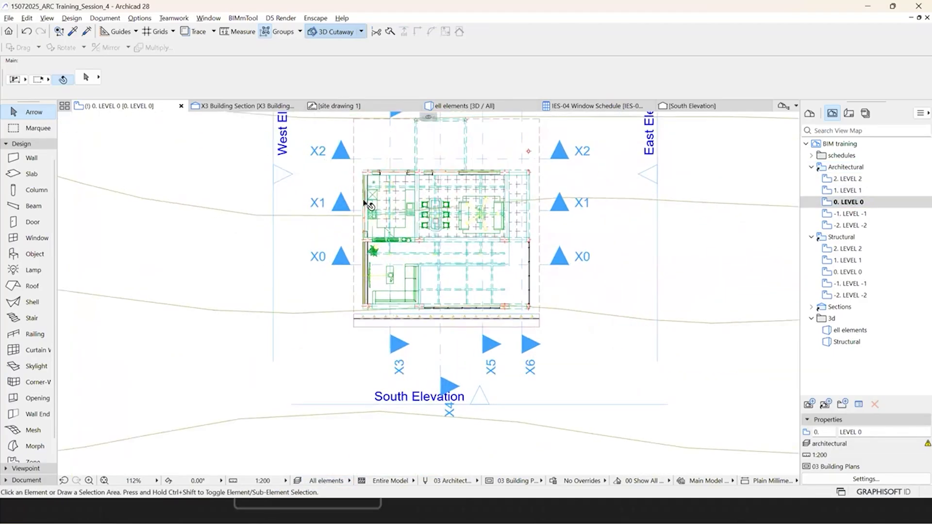
{"action": "scroll", "coordinate": [368, 259], "scroll_direction": "up", "scroll_amount": 2}
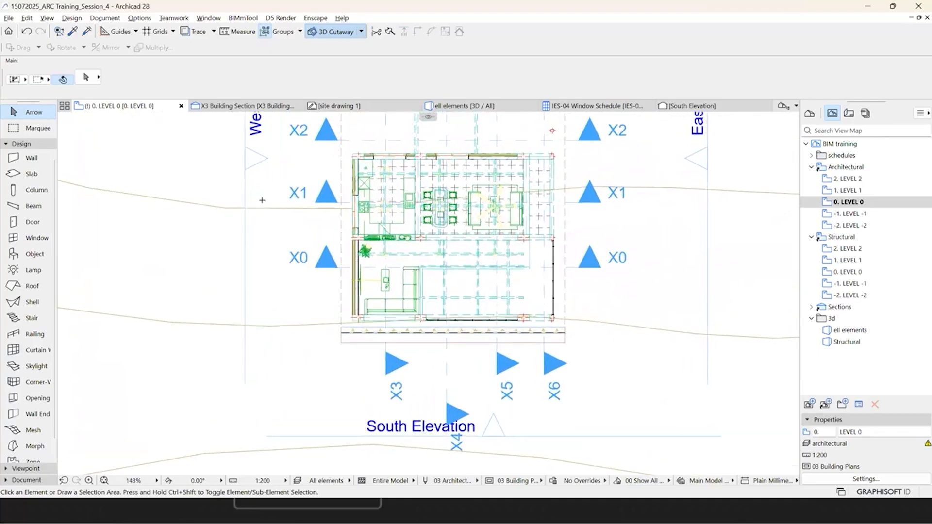
{"action": "scroll", "coordinate": [391, 276], "scroll_direction": "up", "scroll_amount": 6}
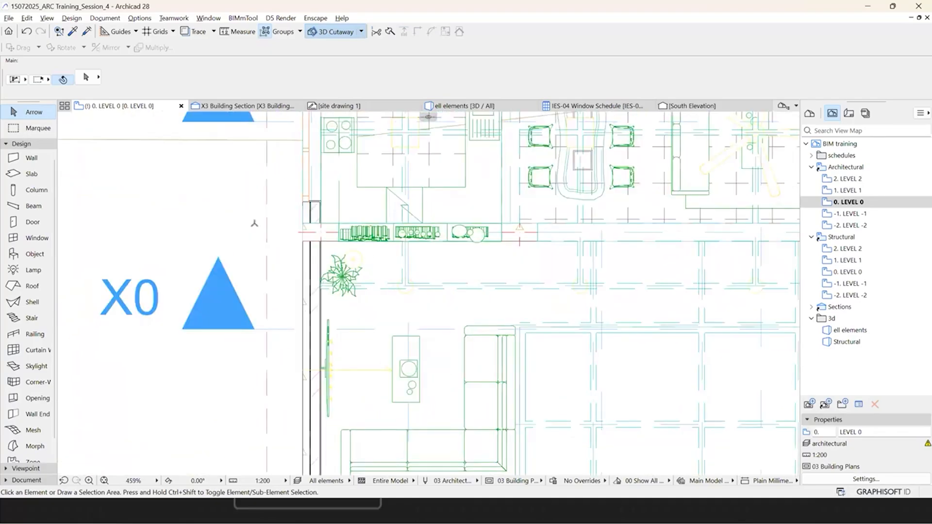
{"action": "left_click", "coordinate": [41, 127]}
{"action": "left_click", "coordinate": [234, 200]}
{"action": "left_click", "coordinate": [387, 289]}
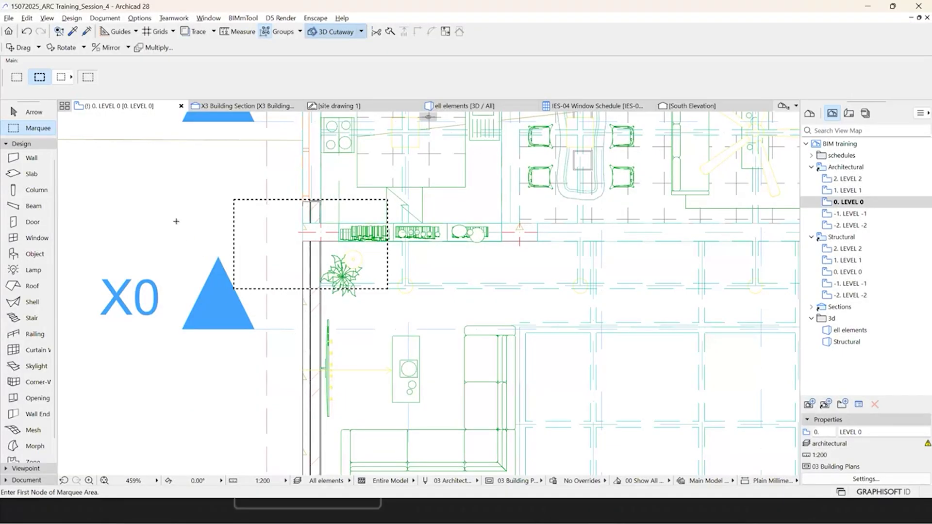
{"action": "right_click", "coordinate": [229, 290]}
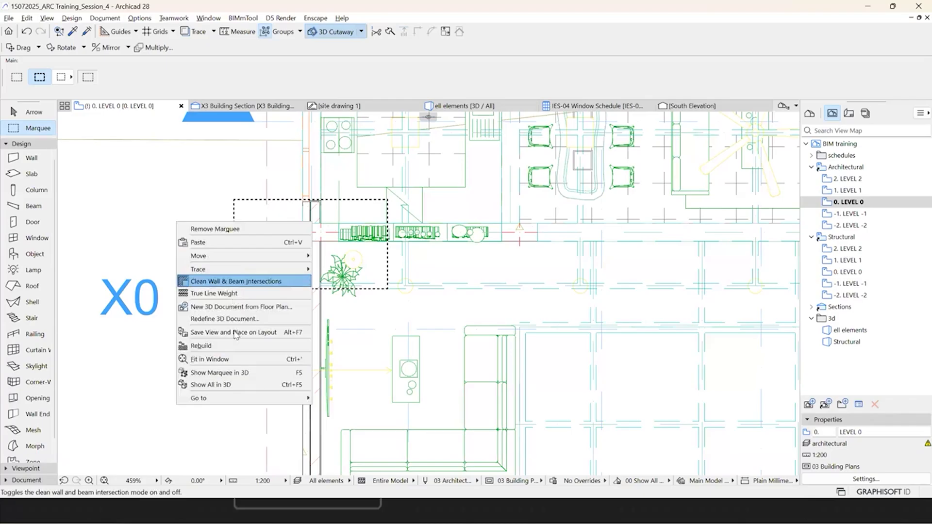
{"action": "left_click", "coordinate": [244, 375]}
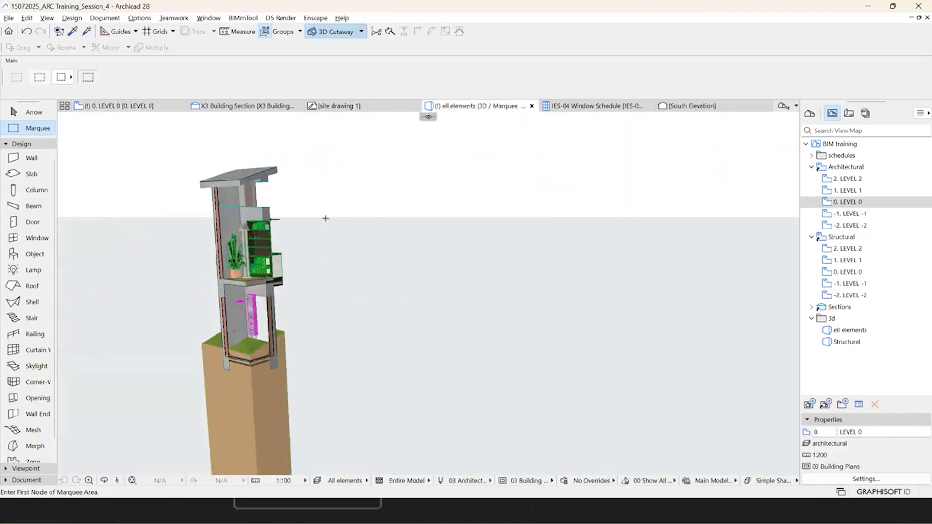
Step: Examine the wall, slab and beam layers of the marqueed model portion up close and turn off 3D Cutaway
{"action": "middle_click_drag", "start_coordinate": [342, 268], "coordinate": [375, 316], "text": "shift"}
{"action": "scroll", "coordinate": [294, 229], "scroll_direction": "up", "scroll_amount": 2}
{"action": "scroll", "coordinate": [337, 249], "scroll_direction": "up", "scroll_amount": 3}
{"action": "scroll", "coordinate": [376, 316], "scroll_direction": "up", "scroll_amount": 3}
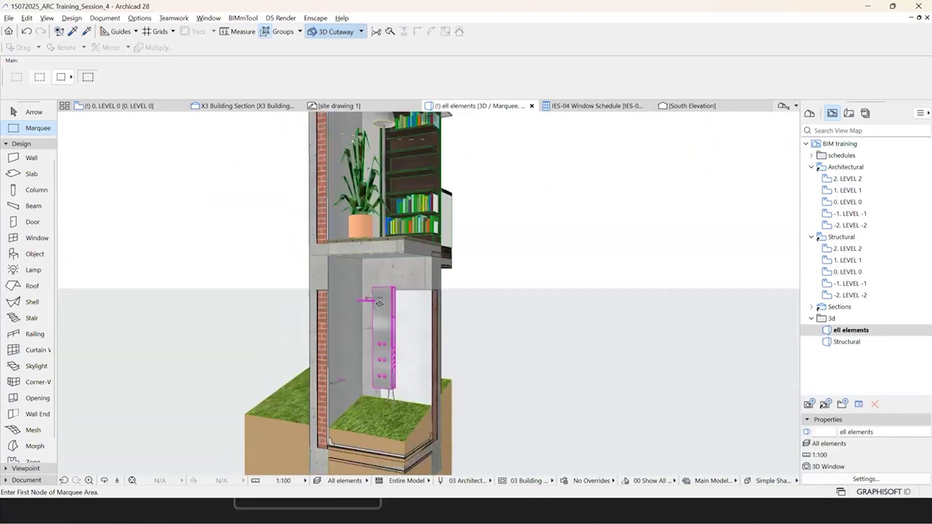
{"action": "scroll", "coordinate": [380, 304], "scroll_direction": "up", "scroll_amount": 3}
{"action": "scroll", "coordinate": [324, 272], "scroll_direction": "up", "scroll_amount": 2}
{"action": "middle_click_drag", "start_coordinate": [316, 311], "coordinate": [308, 335], "text": "shift"}
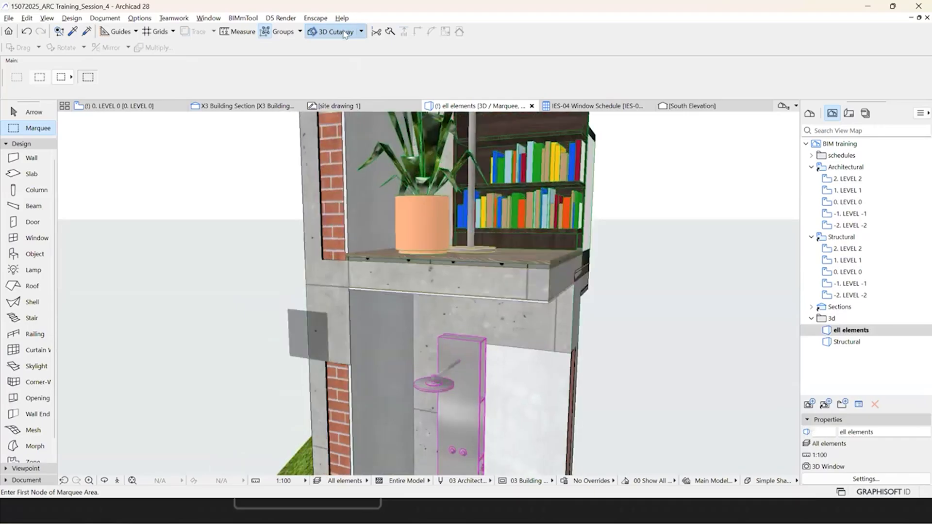
{"action": "left_click", "coordinate": [344, 33]}
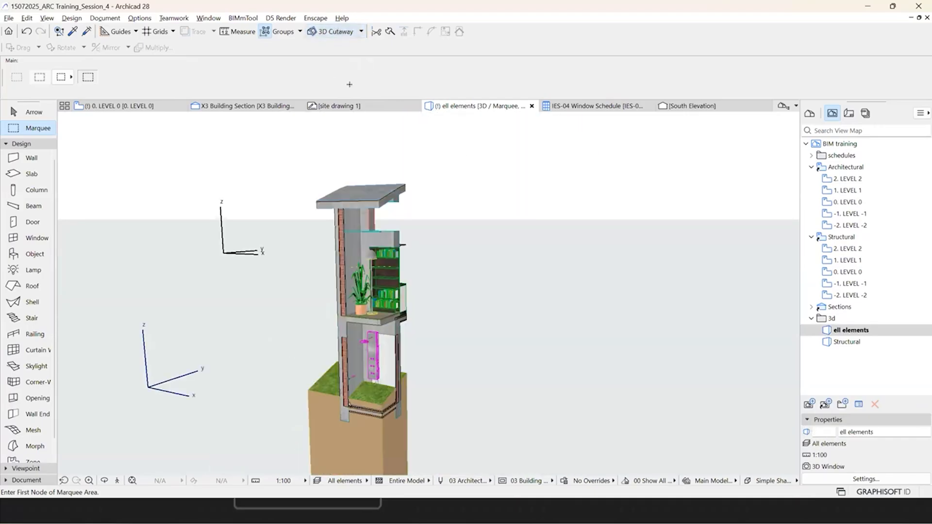
Step: Add a horizontal 3D cutting plane at about Z -945 to cut away the lower part of the model and finalize it
{"action": "left_click", "coordinate": [428, 470]}
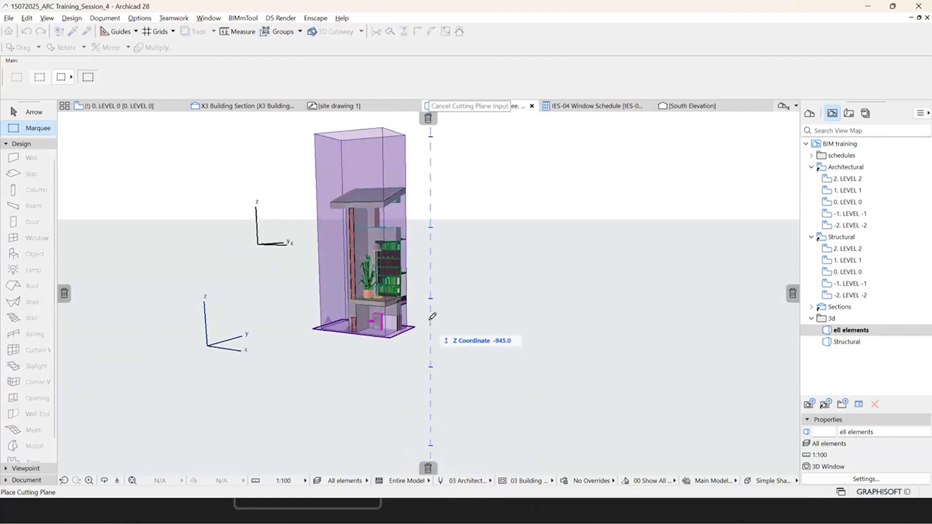
{"action": "left_click", "coordinate": [432, 315]}
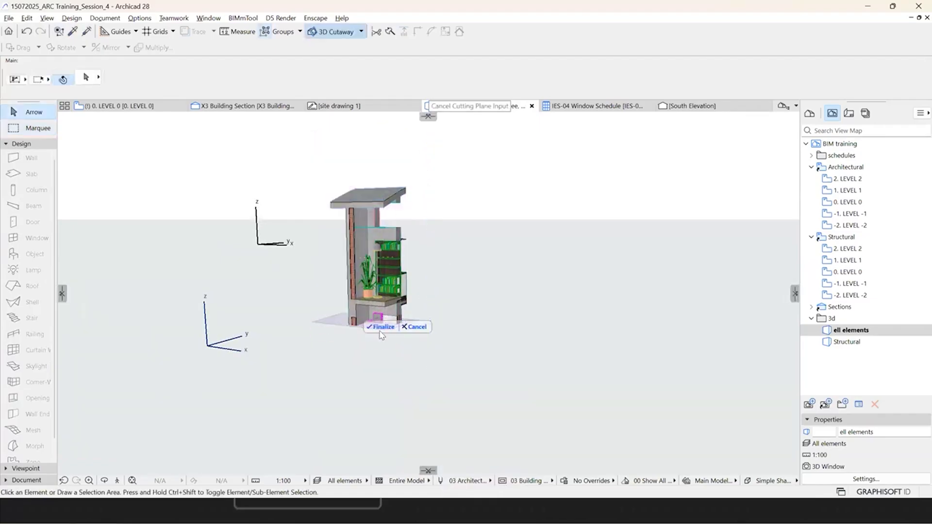
{"action": "left_click", "coordinate": [382, 328]}
Step: Save the current cutaway perspective as a new view named det in the 3d folder
{"action": "scroll", "coordinate": [417, 270], "scroll_direction": "up", "scroll_amount": 3}
{"action": "middle_click_drag", "start_coordinate": [302, 222], "coordinate": [363, 225], "text": "shift"}
{"action": "scroll", "coordinate": [363, 226], "scroll_direction": "up", "scroll_amount": 3}
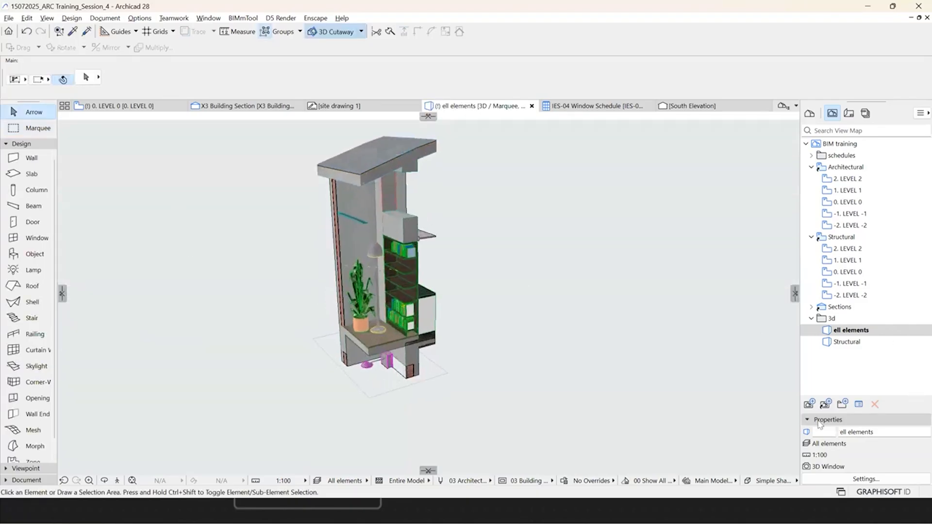
{"action": "middle_click_drag", "start_coordinate": [818, 421], "coordinate": [806, 408], "text": "shift"}
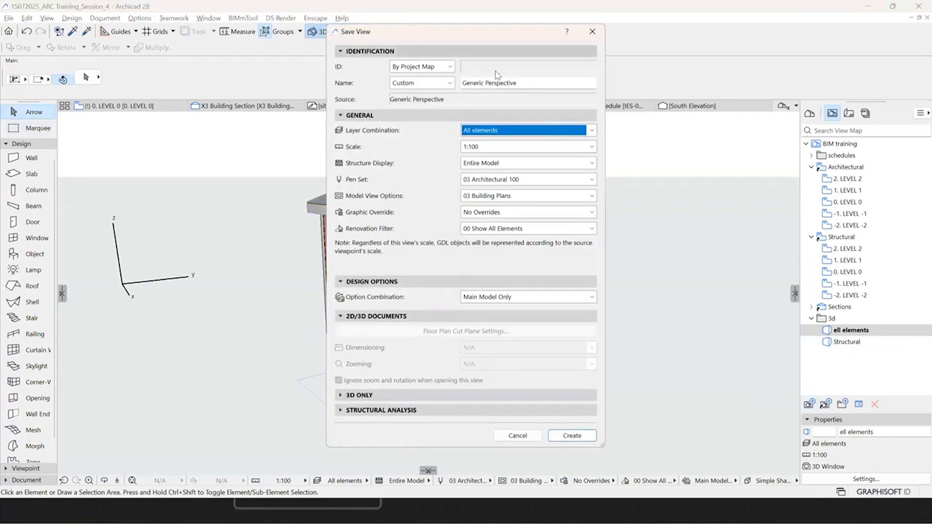
{"action": "key", "text": "shift+Tab"}
{"action": "type", "text": "det"}
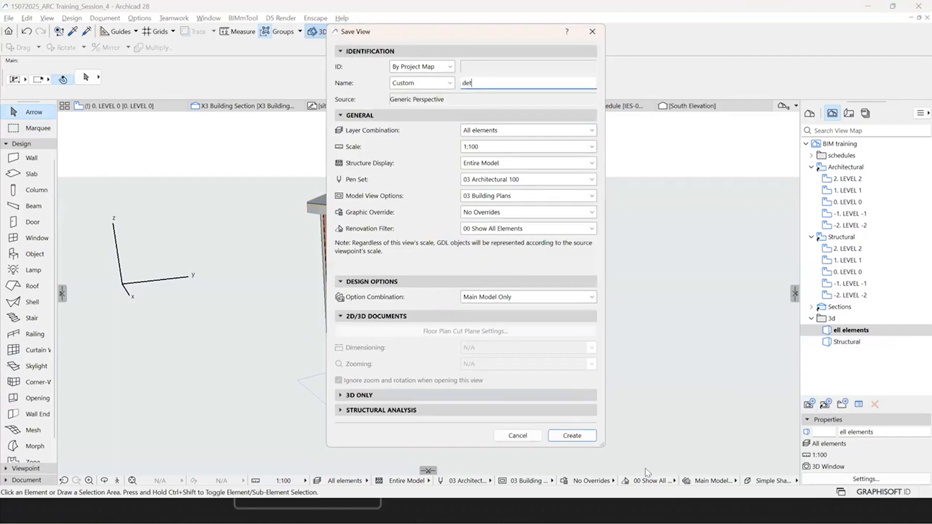
{"action": "left_click", "coordinate": [573, 436]}
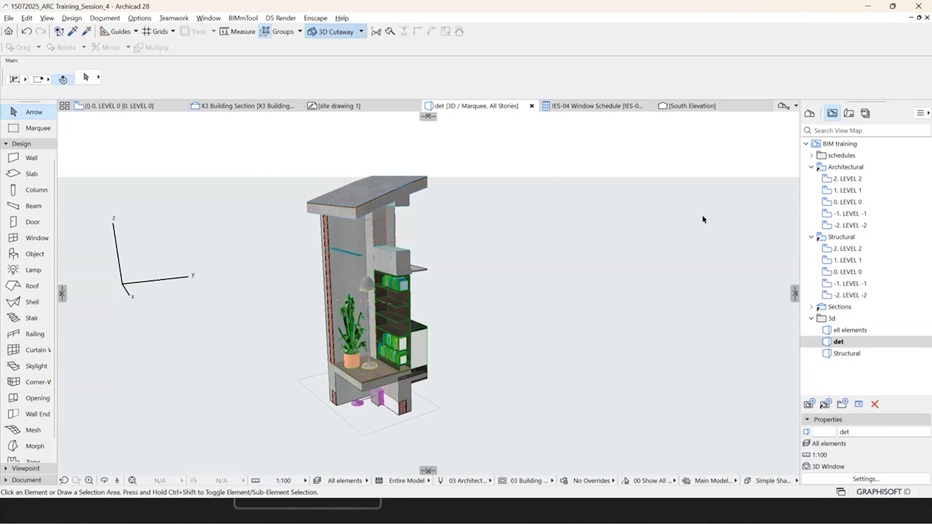
Step: Delete the A.01 Floor Plans and A.02 Elevations subsets with all their layouts from the Layout Book
{"action": "left_click", "coordinate": [810, 115]}
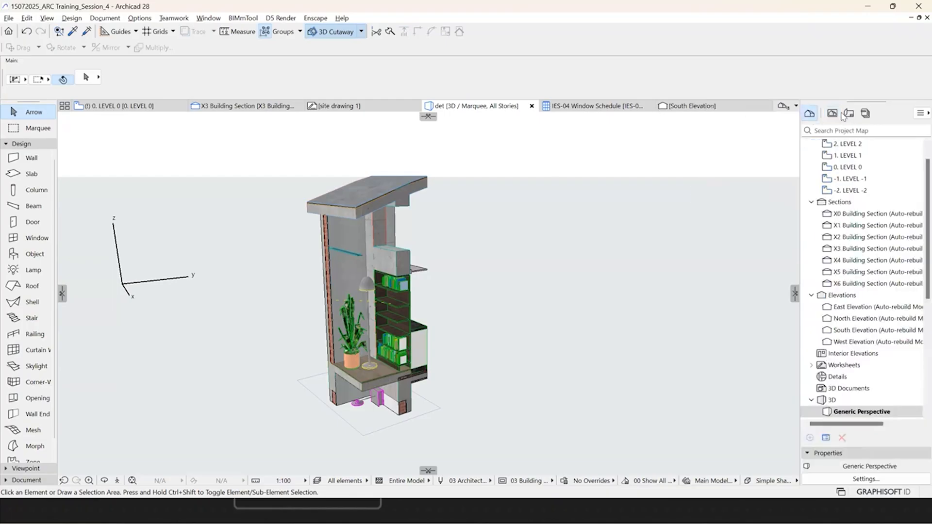
{"action": "left_click", "coordinate": [849, 114]}
{"action": "left_click", "coordinate": [833, 114]}
{"action": "left_click", "coordinate": [849, 114]}
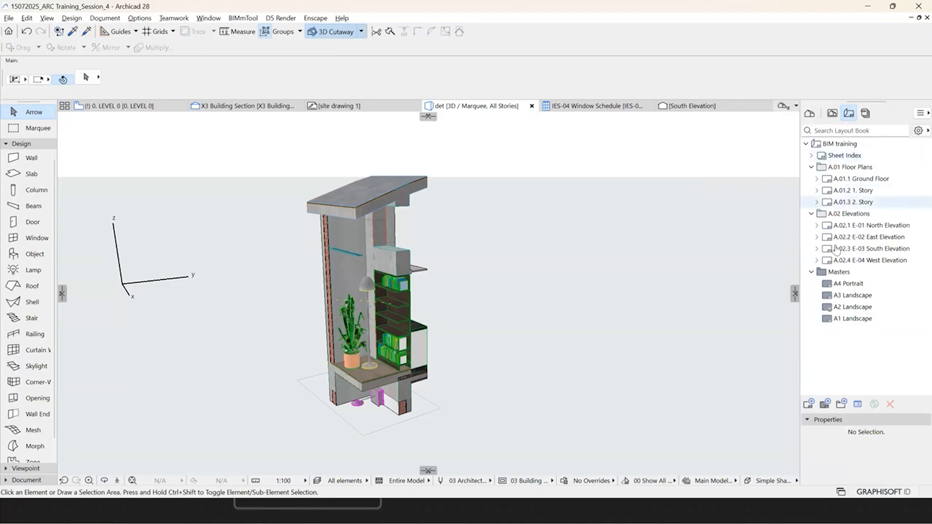
{"action": "left_click", "coordinate": [842, 166]}
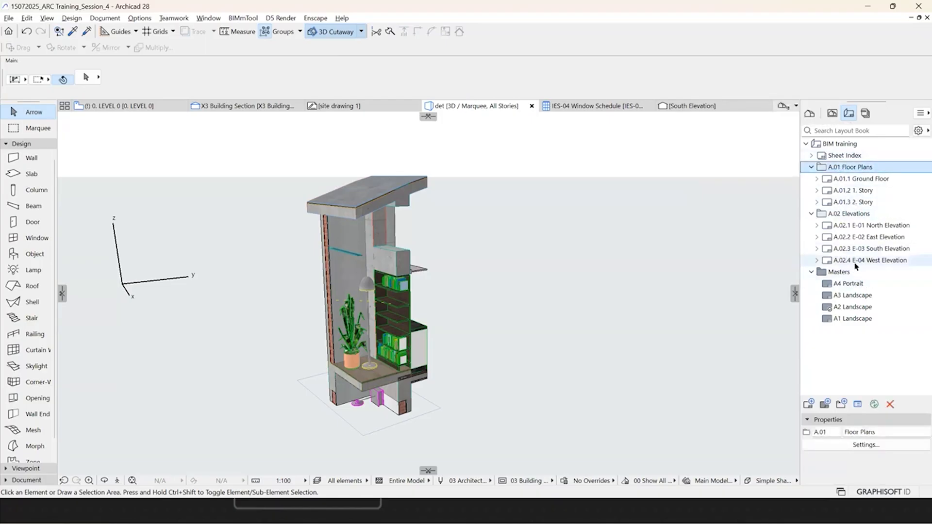
{"action": "left_click", "coordinate": [849, 248], "text": "shift"}
{"action": "left_click", "coordinate": [890, 404]}
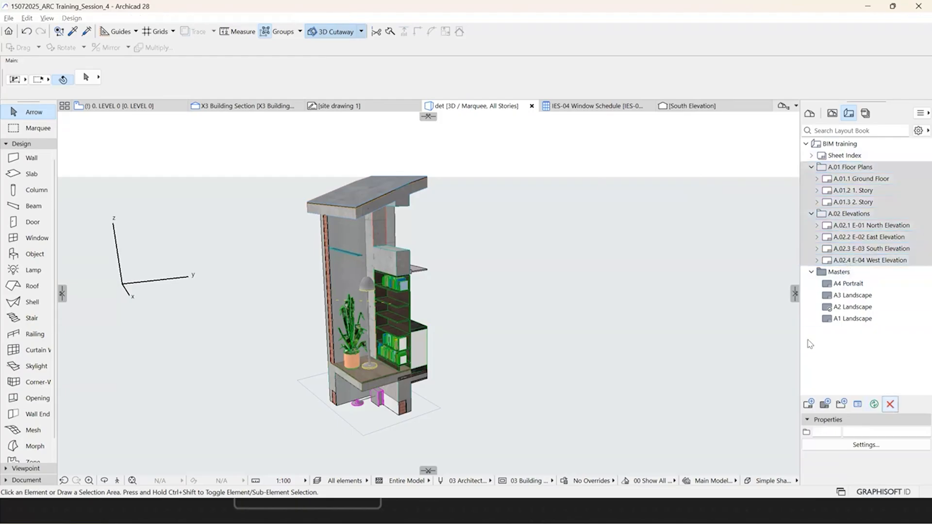
{"action": "left_click", "coordinate": [572, 181]}
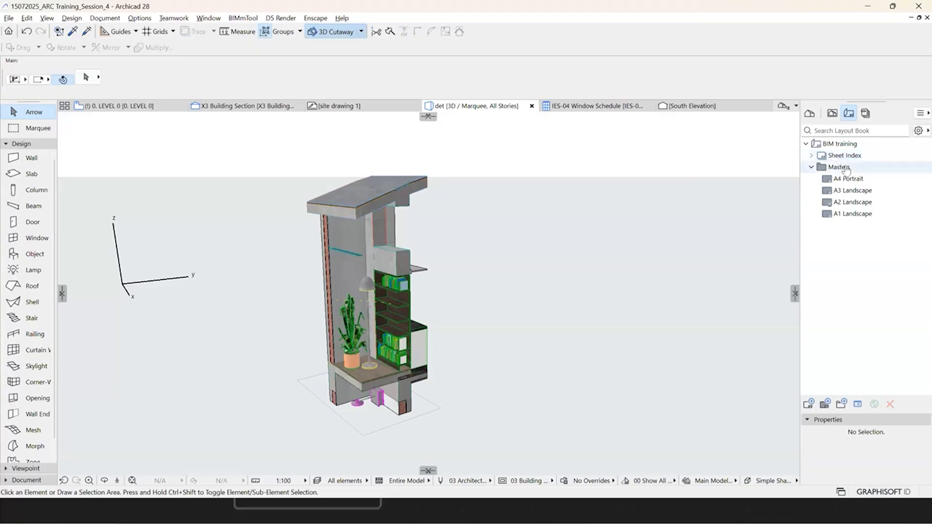
Step: Open the A2 Landscape master layout from the Masters folder
{"action": "double_click", "coordinate": [839, 167]}
{"action": "left_click", "coordinate": [834, 156]}
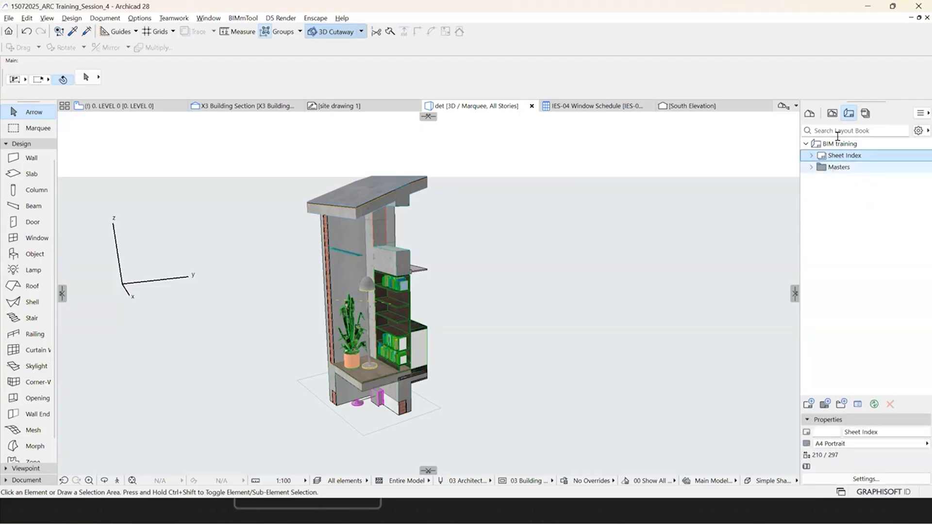
{"action": "left_click", "coordinate": [811, 168]}
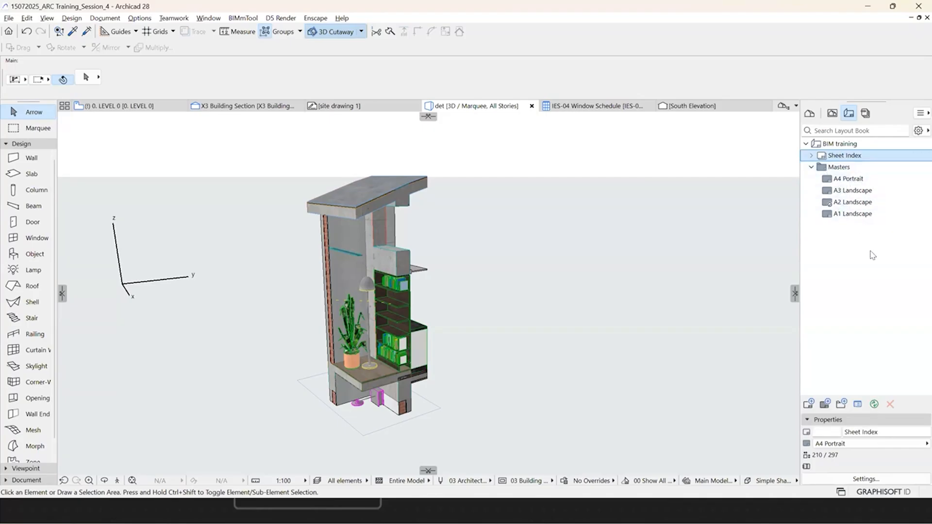
{"action": "left_click", "coordinate": [849, 206]}
{"action": "double_click", "coordinate": [849, 203]}
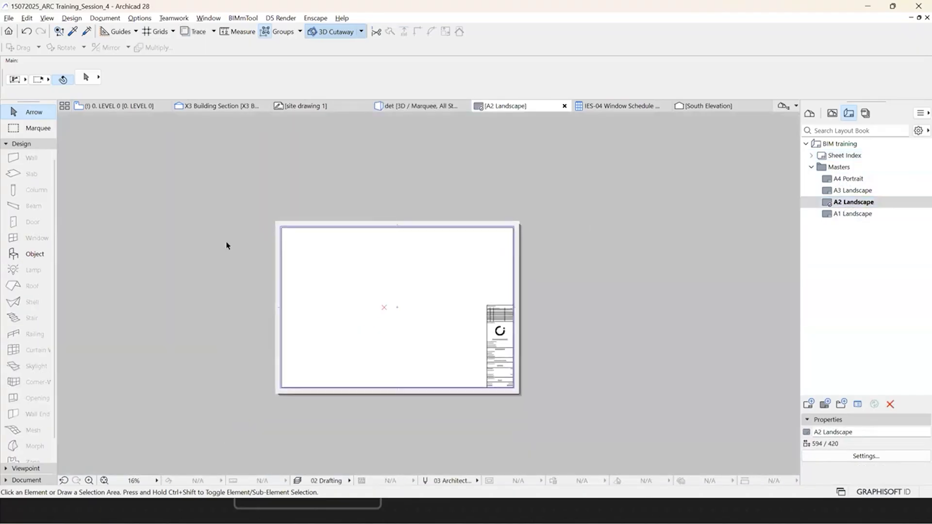
Step: Examine the A2 Landscape title block, including its Revision History table and company logo
{"action": "scroll", "coordinate": [456, 347], "scroll_direction": "up", "scroll_amount": 3}
{"action": "scroll", "coordinate": [613, 445], "scroll_direction": "up", "scroll_amount": 5}
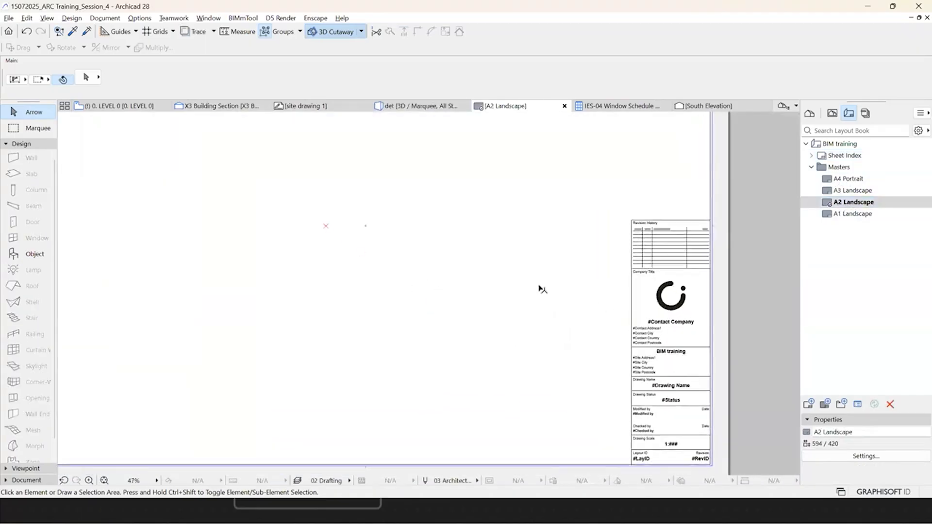
{"action": "scroll", "coordinate": [540, 287], "scroll_direction": "down", "scroll_amount": 6}
{"action": "scroll", "coordinate": [679, 165], "scroll_direction": "down", "scroll_amount": 2}
{"action": "key", "text": "ctrl+a"}
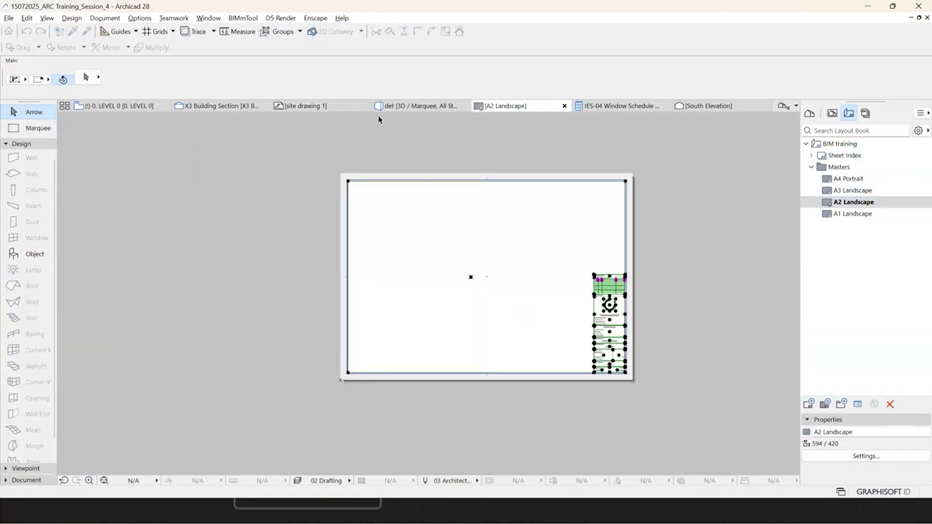
{"action": "left_click", "coordinate": [645, 366]}
{"action": "scroll", "coordinate": [589, 204], "scroll_direction": "up", "scroll_amount": 9}
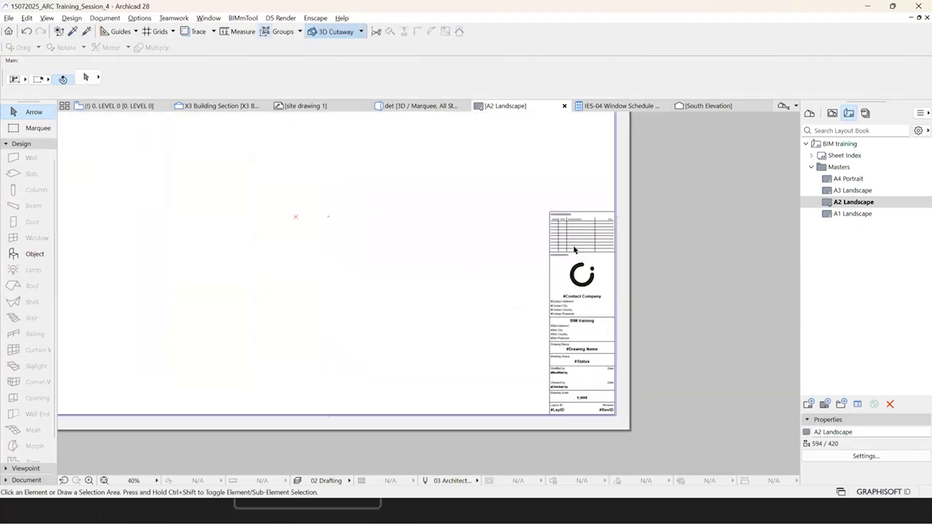
{"action": "scroll", "coordinate": [573, 245], "scroll_direction": "up", "scroll_amount": 3}
{"action": "left_click", "coordinate": [558, 220]}
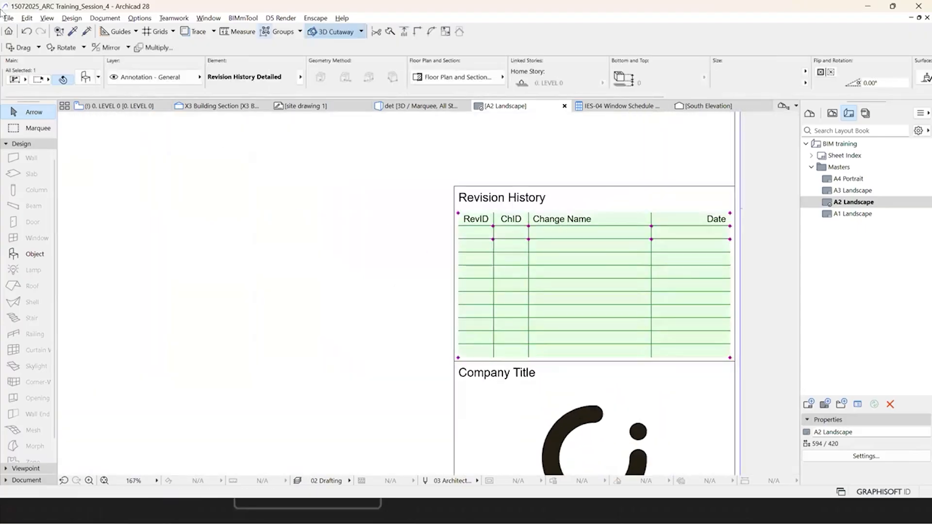
{"action": "scroll", "coordinate": [415, 214], "scroll_direction": "down", "scroll_amount": 3}
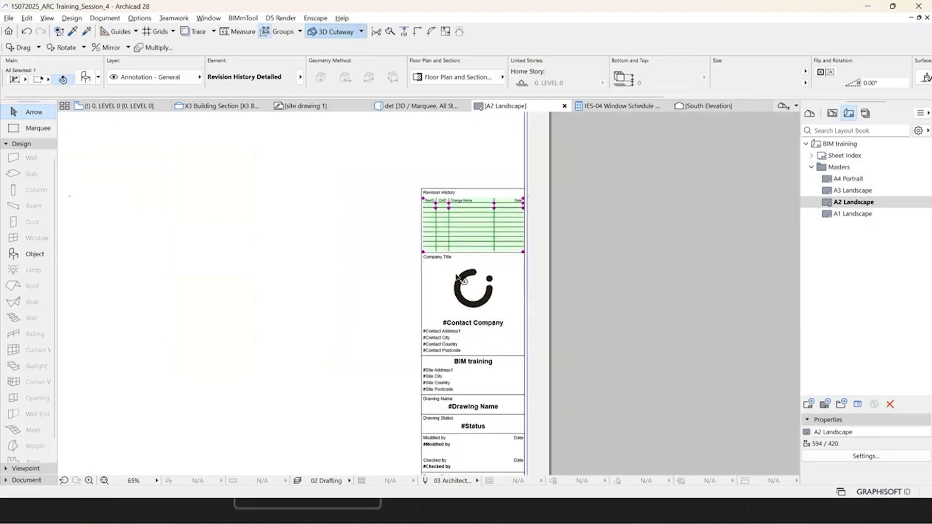
{"action": "left_click", "coordinate": [437, 250]}
{"action": "scroll", "coordinate": [598, 200], "scroll_direction": "down", "scroll_amount": 2}
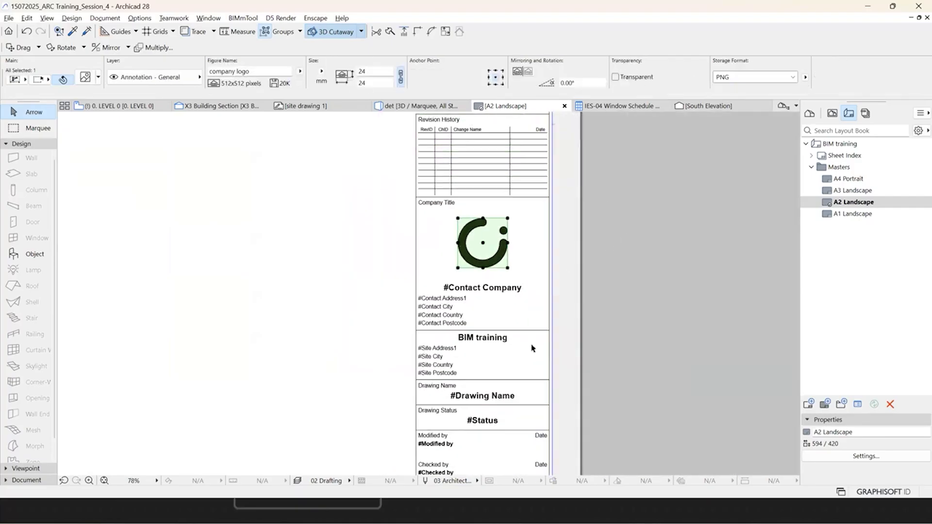
{"action": "scroll", "coordinate": [500, 210], "scroll_direction": "up", "scroll_amount": 3}
{"action": "key", "text": "Escape"}
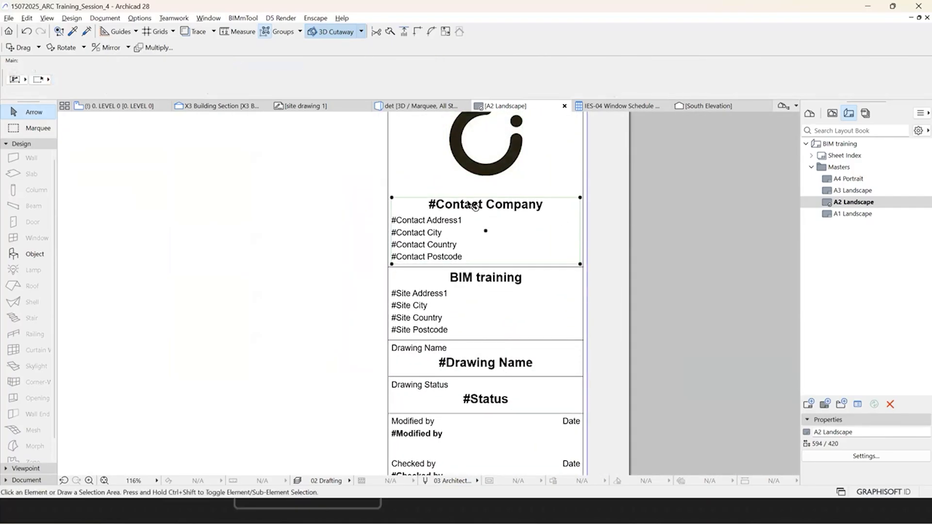
Step: Inspect the company, address and city autotext fields in the title block's contact text, then leave it
{"action": "scroll", "coordinate": [454, 208], "scroll_direction": "up", "scroll_amount": 1}
{"action": "scroll", "coordinate": [454, 209], "scroll_direction": "up", "scroll_amount": 4}
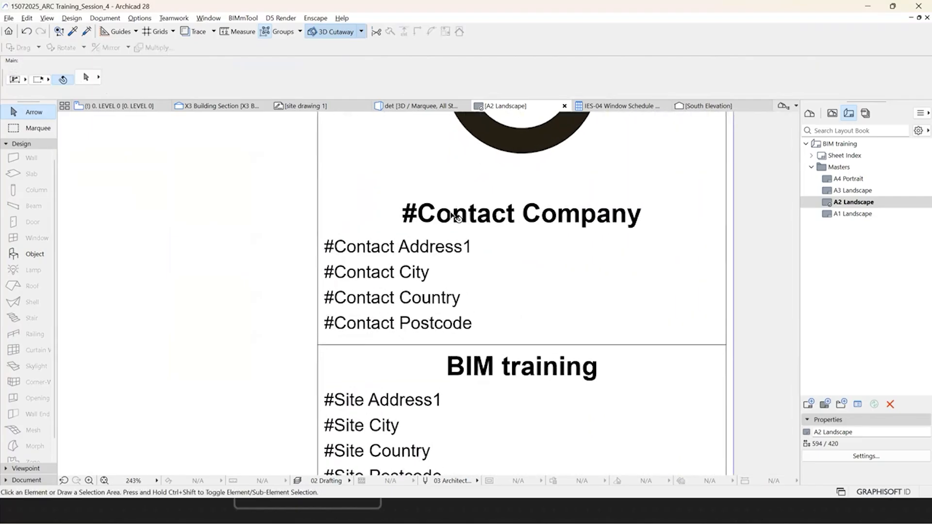
{"action": "left_click", "coordinate": [455, 216]}
{"action": "double_click", "coordinate": [399, 217]}
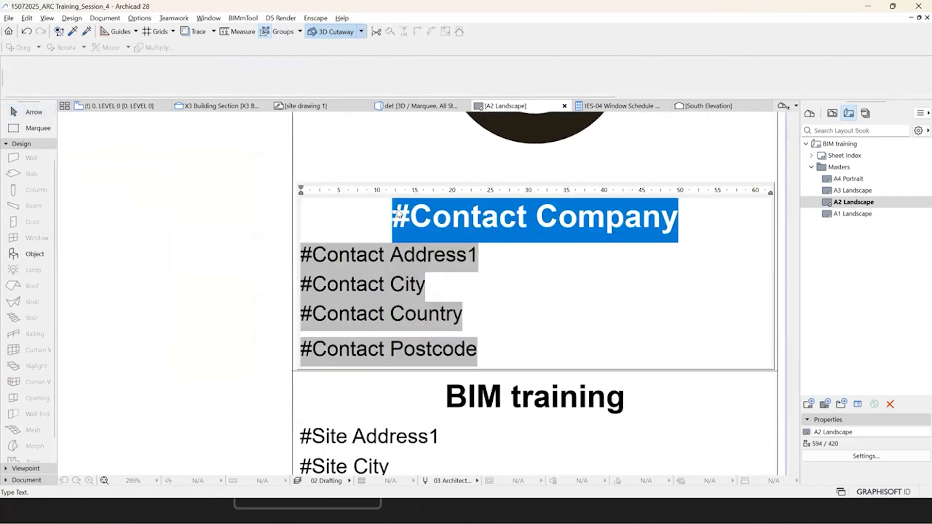
{"action": "triple_click", "coordinate": [398, 218]}
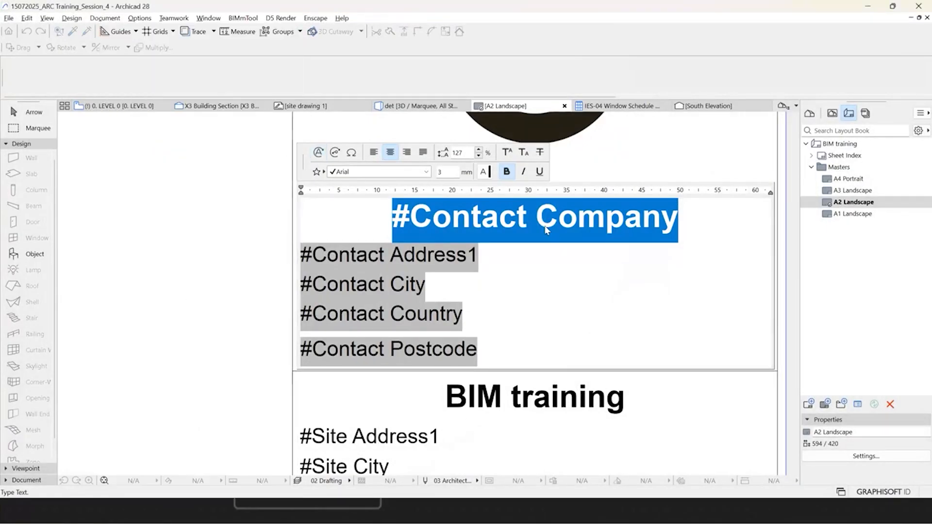
{"action": "left_click", "coordinate": [491, 256]}
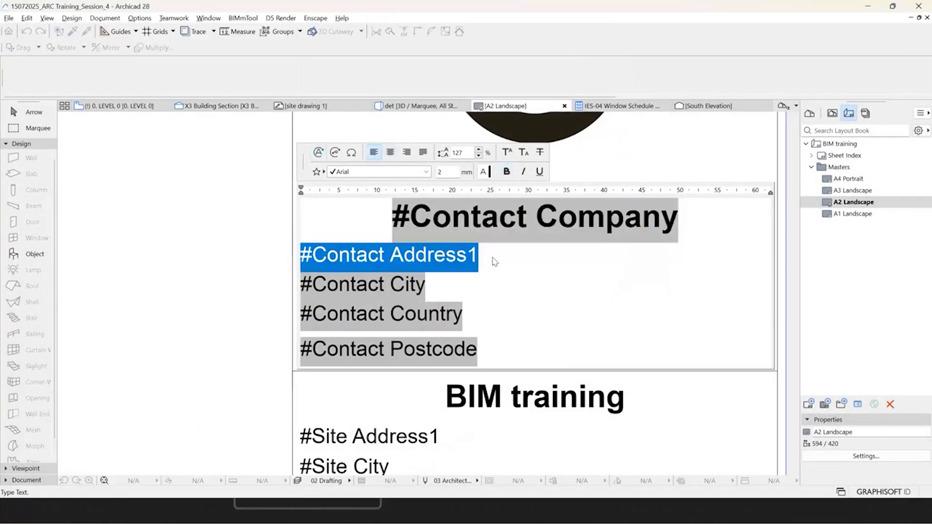
{"action": "left_click", "coordinate": [416, 284]}
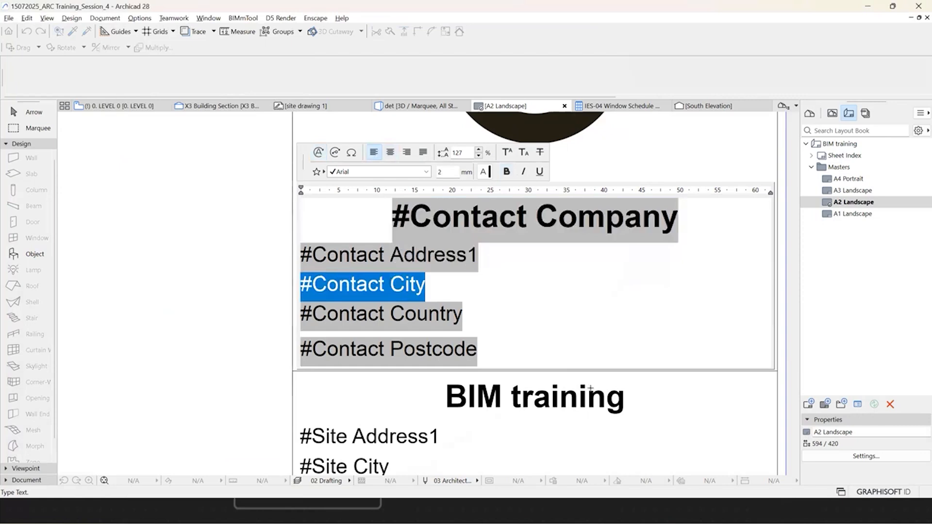
{"action": "key", "text": "Escape"}
Step: Inspect the project name and site address autotext fields in the title block's project text, then leave it
{"action": "scroll", "coordinate": [491, 316], "scroll_direction": "down", "scroll_amount": 4}
{"action": "scroll", "coordinate": [491, 316], "scroll_direction": "up", "scroll_amount": 4}
{"action": "left_click", "coordinate": [529, 320]}
{"action": "double_click", "coordinate": [529, 321]}
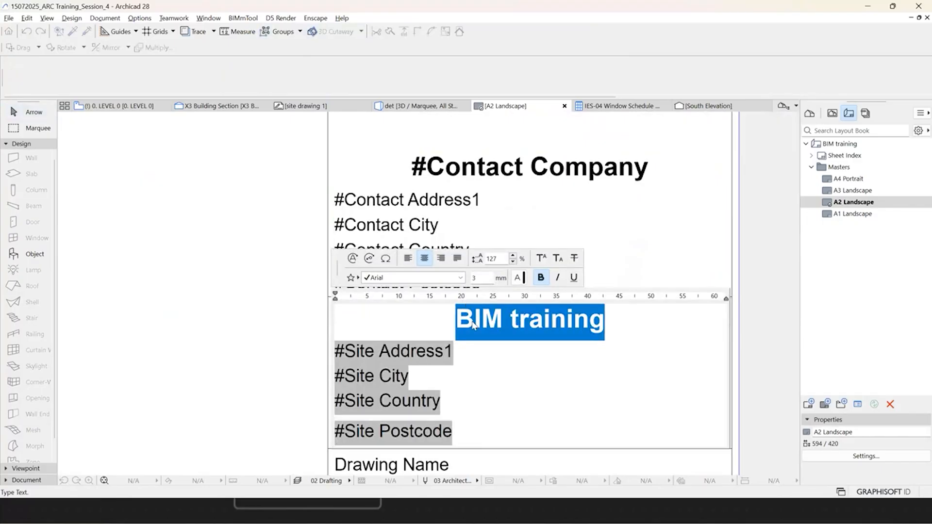
{"action": "left_click", "coordinate": [465, 360]}
{"action": "left_click", "coordinate": [490, 375]}
{"action": "key", "text": "Escape"}
Step: Inspect the Drawing Name label and its autotext field in the title block, then leave the text
{"action": "scroll", "coordinate": [431, 297], "scroll_direction": "down", "scroll_amount": 3}
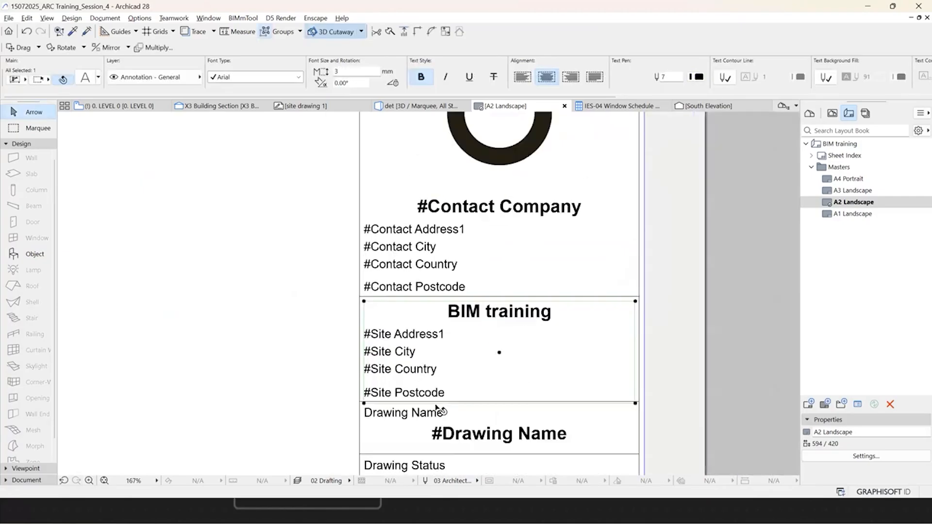
{"action": "scroll", "coordinate": [449, 374], "scroll_direction": "up", "scroll_amount": 1}
{"action": "scroll", "coordinate": [410, 365], "scroll_direction": "up", "scroll_amount": 5}
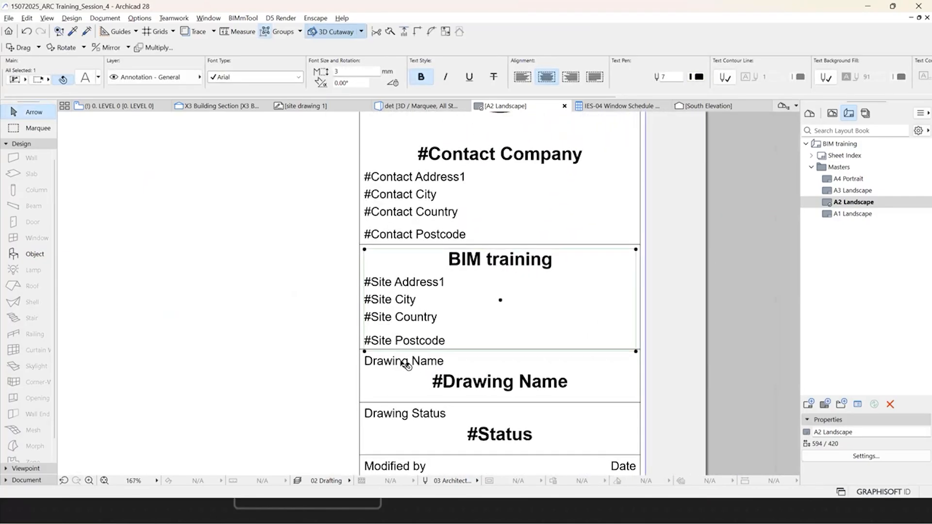
{"action": "double_click", "coordinate": [393, 358]}
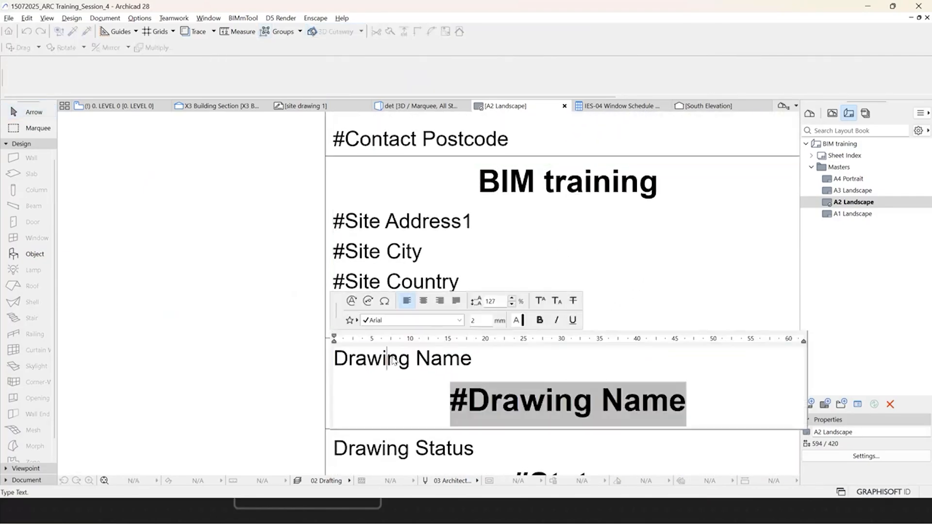
{"action": "double_click", "coordinate": [394, 359]}
{"action": "double_click", "coordinate": [445, 358]}
{"action": "left_click", "coordinate": [482, 353]}
{"action": "triple_click", "coordinate": [374, 361]}
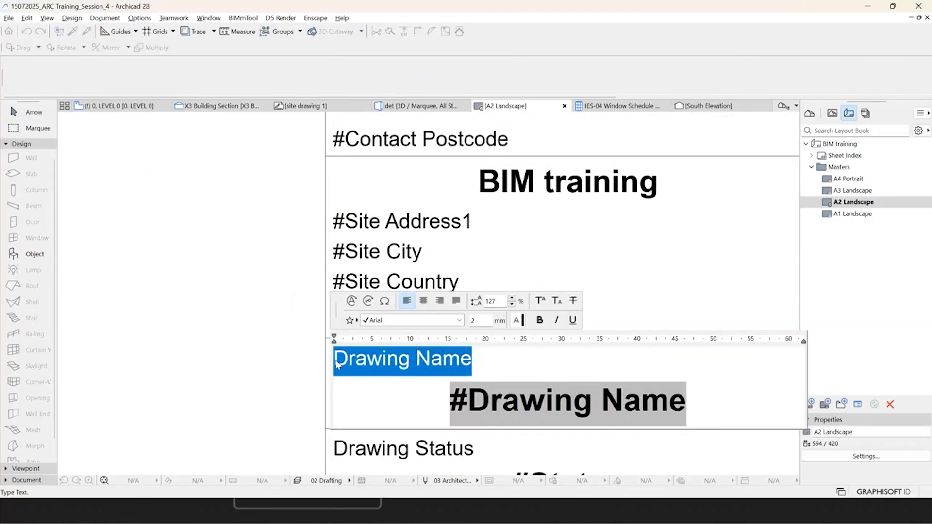
{"action": "triple_click", "coordinate": [461, 392]}
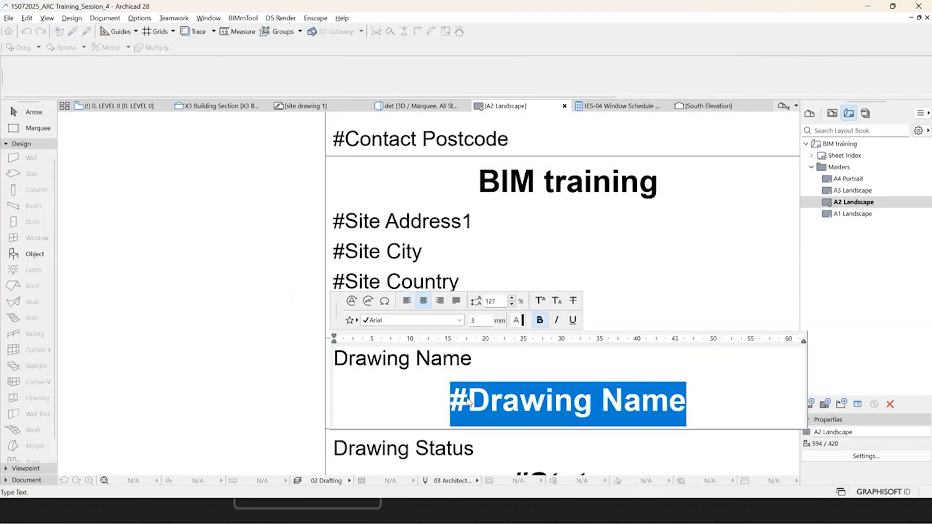
{"action": "left_click", "coordinate": [673, 297]}
Step: Insert the System Date (long) autotext on the empty line below the Date label beside Modified by in the title block
{"action": "scroll", "coordinate": [649, 262], "scroll_direction": "down", "scroll_amount": 2}
{"action": "scroll", "coordinate": [651, 263], "scroll_direction": "down", "scroll_amount": 5}
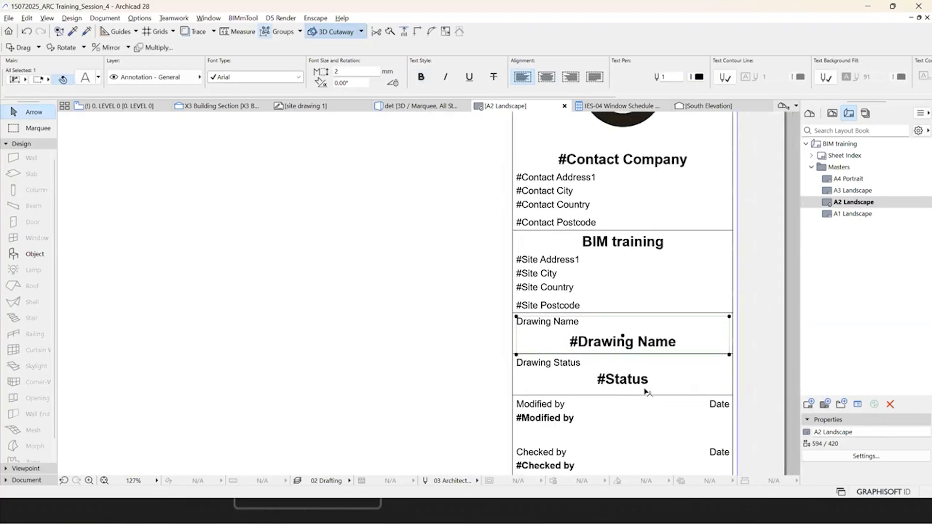
{"action": "scroll", "coordinate": [647, 272], "scroll_direction": "up", "scroll_amount": 4}
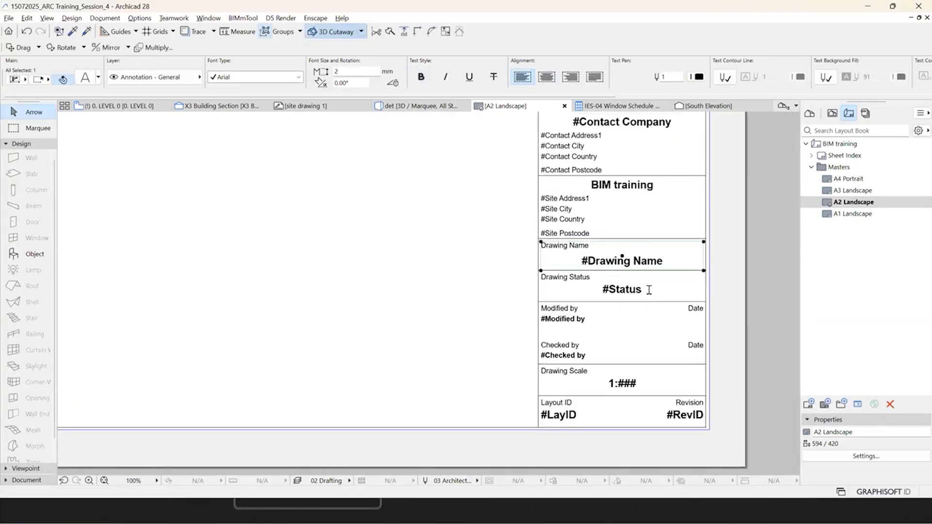
{"action": "double_click", "coordinate": [651, 295]}
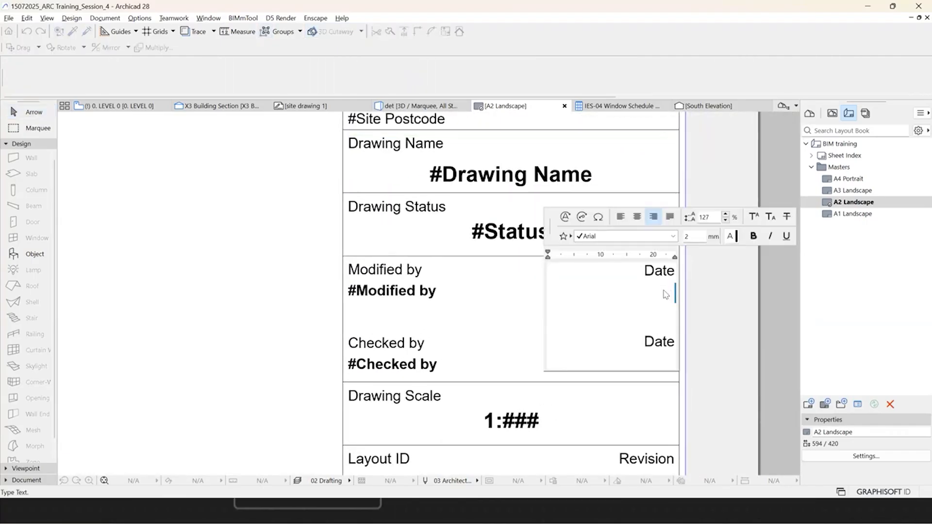
{"action": "left_click", "coordinate": [574, 220]}
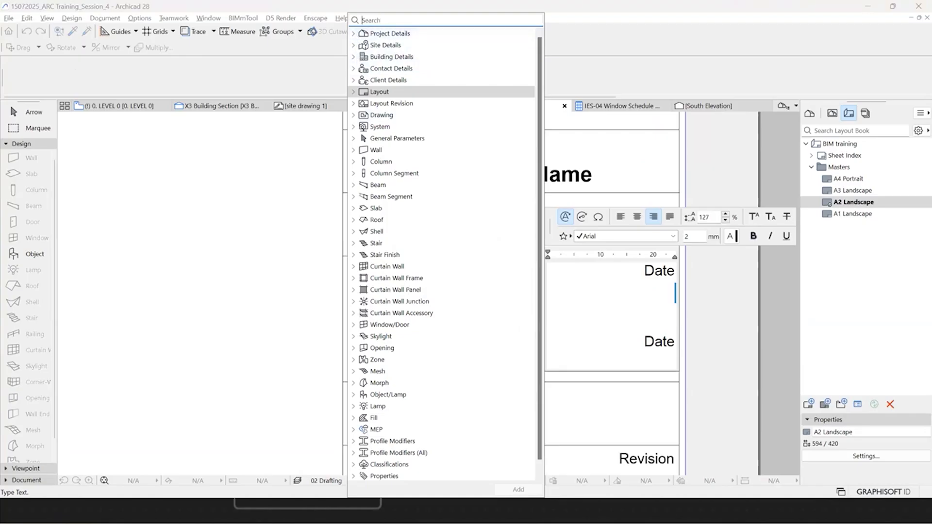
{"action": "type", "text": "date"}
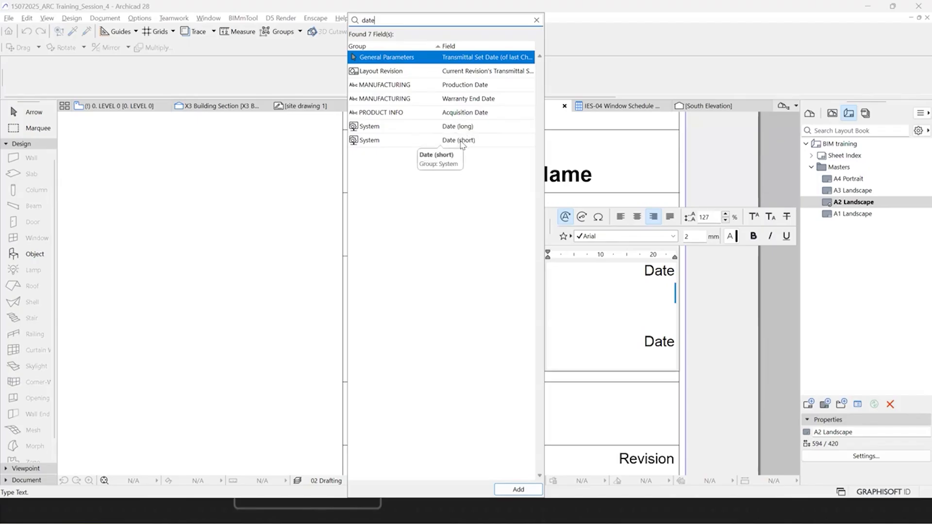
{"action": "double_click", "coordinate": [458, 126]}
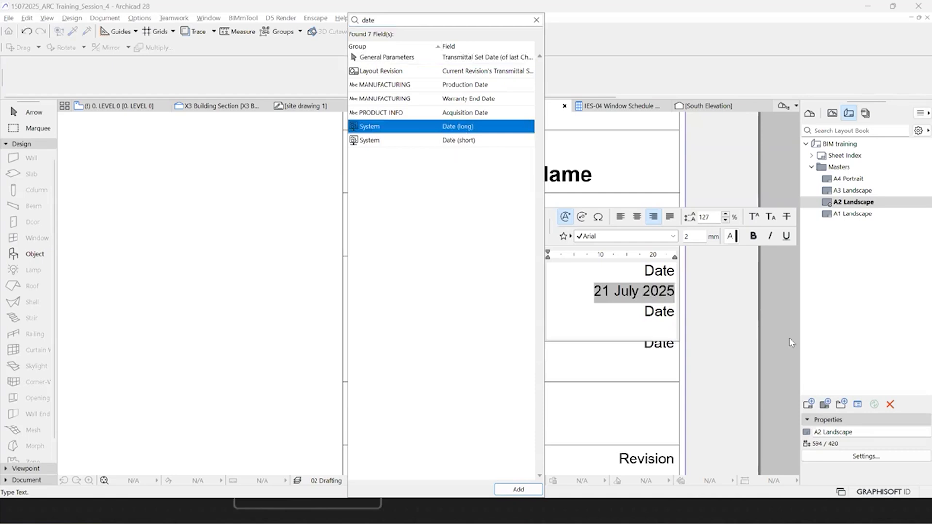
Step: Add the System Date (short) autotext on the line below the second Date label in the same text block
{"action": "left_click", "coordinate": [641, 328]}
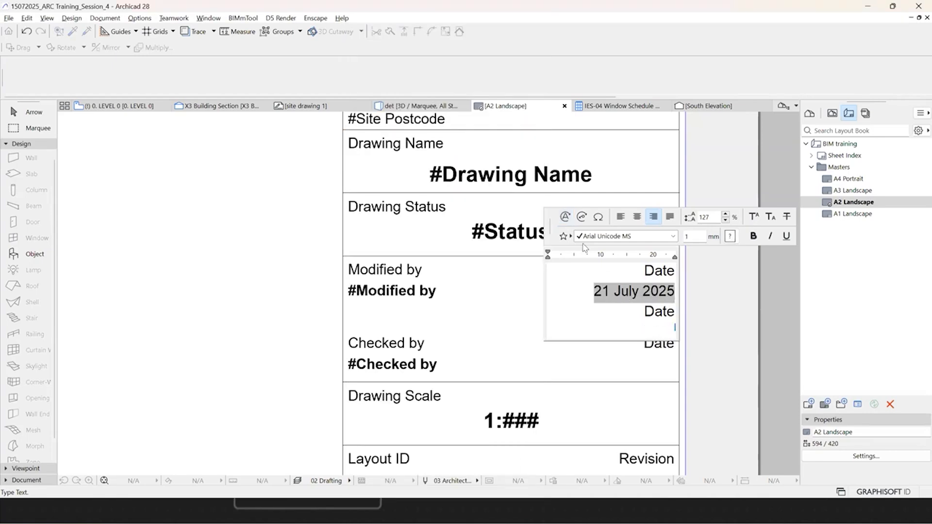
{"action": "left_click", "coordinate": [564, 217]}
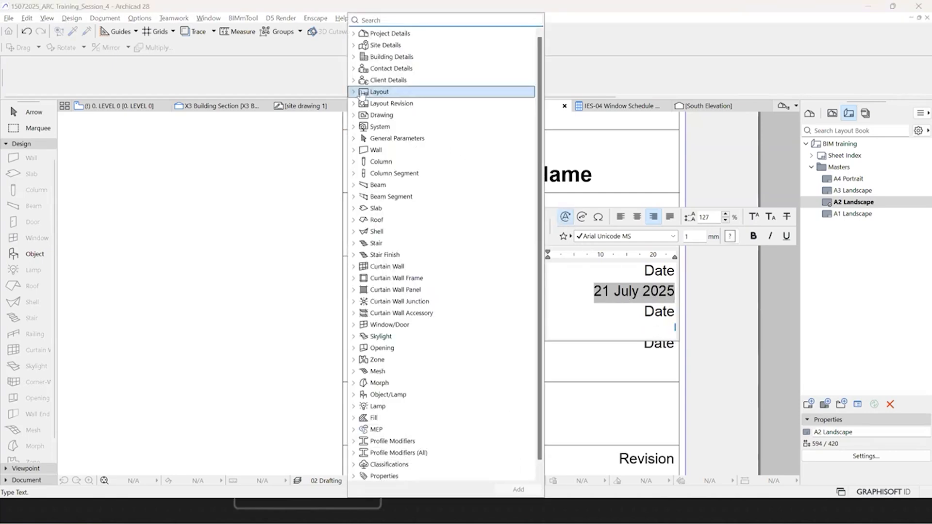
{"action": "left_click", "coordinate": [372, 20]}
{"action": "type", "text": "date"}
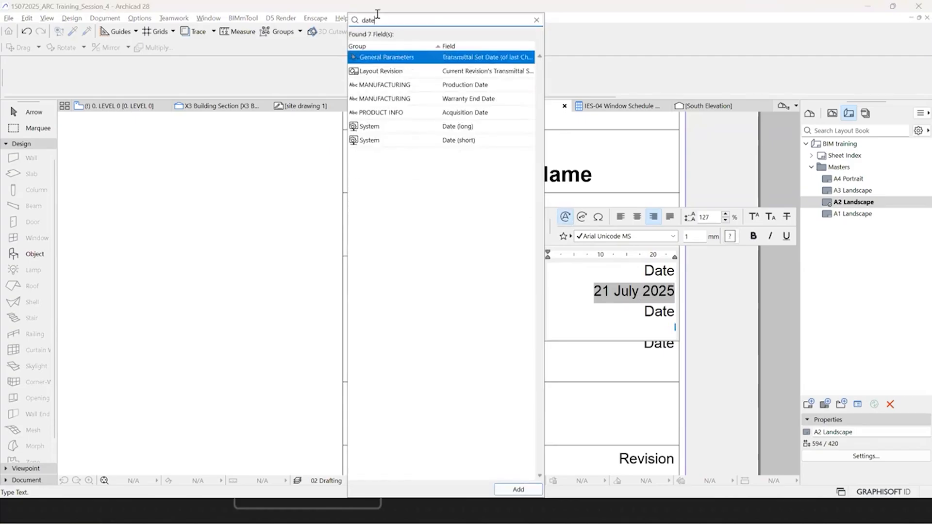
{"action": "left_click", "coordinate": [473, 141]}
{"action": "key", "text": "Return"}
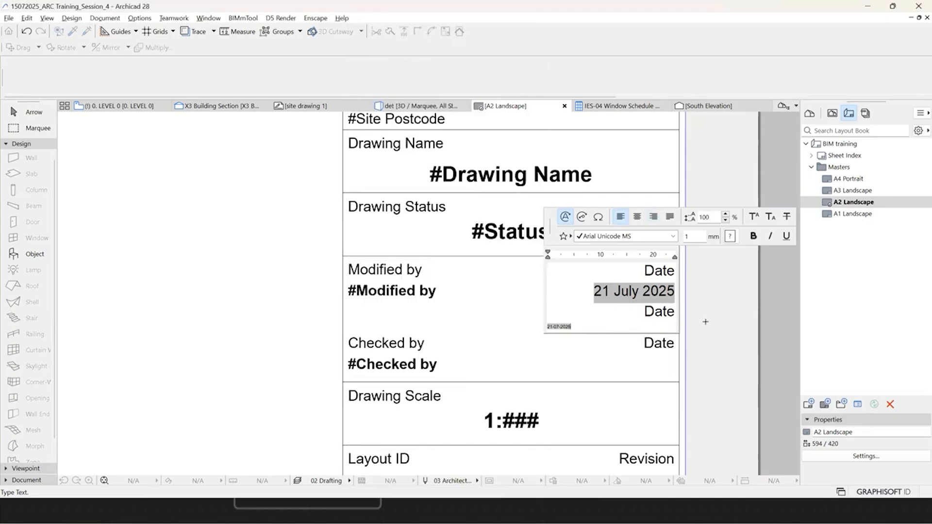
{"action": "left_click", "coordinate": [711, 326]}
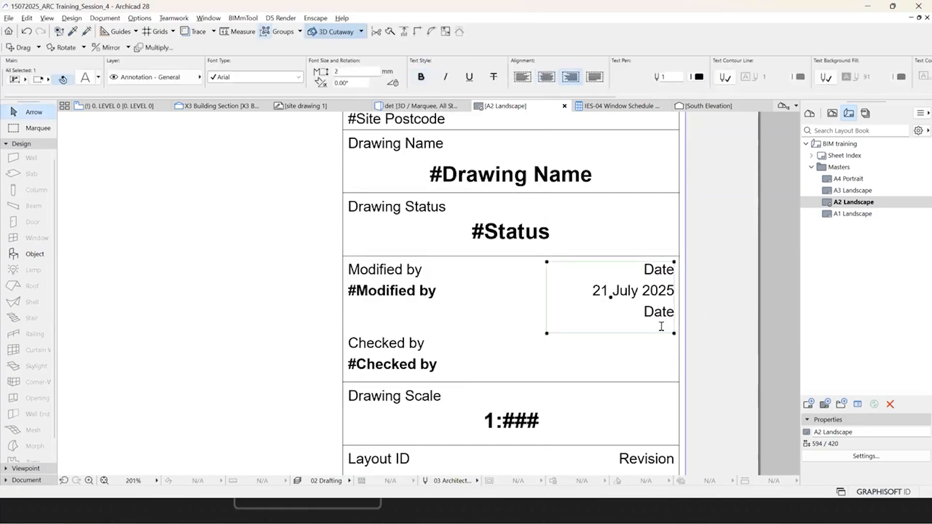
Step: Set the text size of the short date below the second Date label to 2 mm
{"action": "double_click", "coordinate": [662, 326]}
{"action": "double_click", "coordinate": [564, 327]}
{"action": "left_click", "coordinate": [713, 238]}
{"action": "type", "text": "5"}
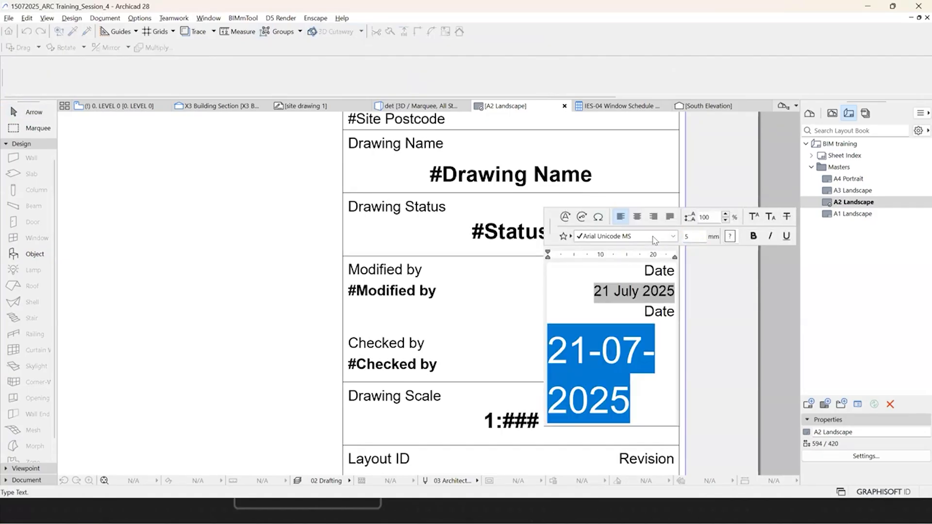
{"action": "left_click", "coordinate": [652, 314]}
{"action": "left_click_drag", "start_coordinate": [644, 411], "coordinate": [534, 361]}
{"action": "left_click_drag", "start_coordinate": [689, 240], "coordinate": [675, 233]}
{"action": "type", "text": "2"}
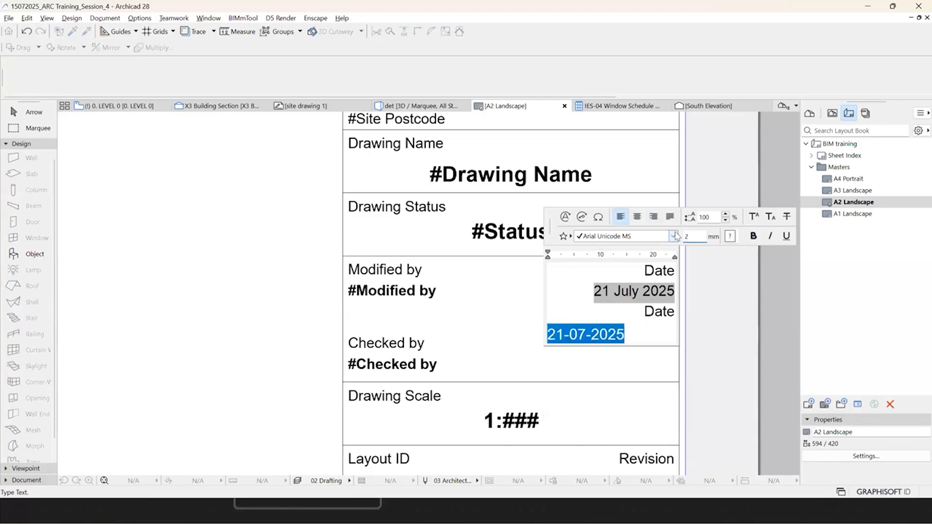
{"action": "left_click", "coordinate": [625, 357]}
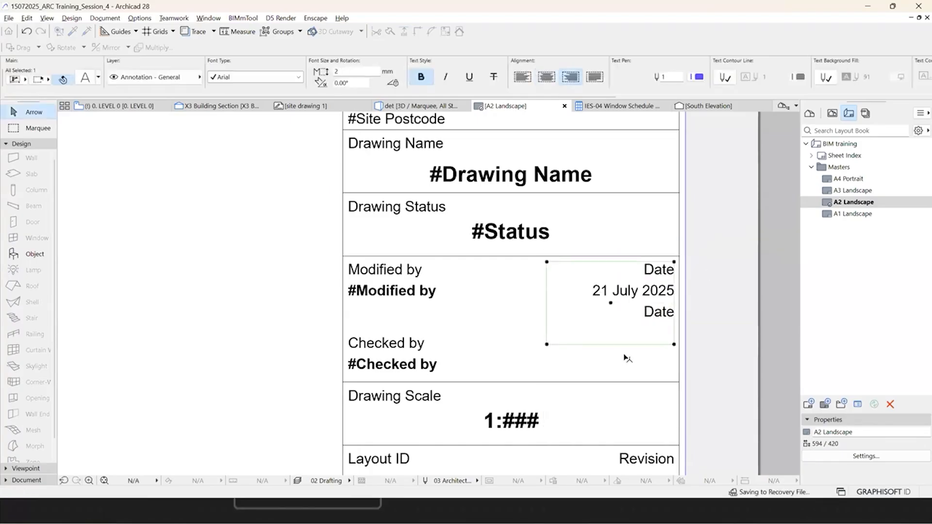
Step: Align the short date to the right, matching the Date labels above it
{"action": "double_click", "coordinate": [644, 329]}
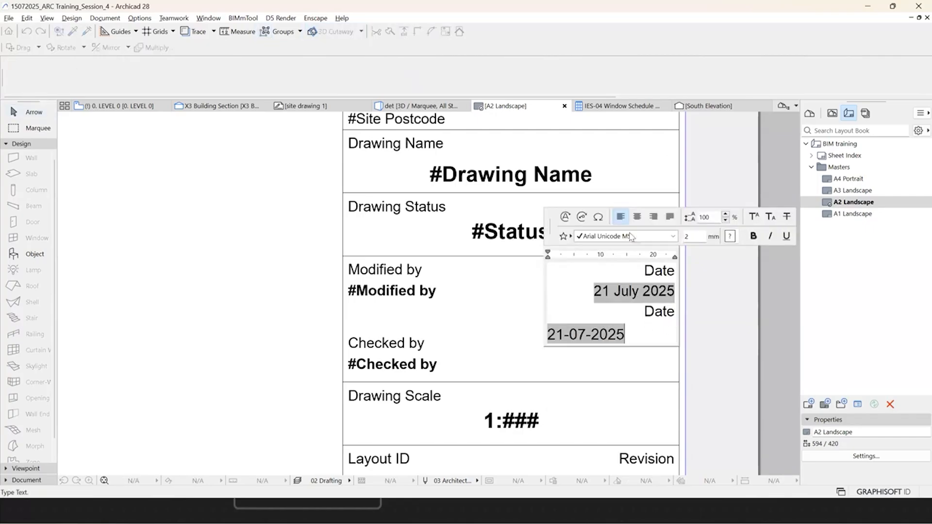
{"action": "left_click", "coordinate": [654, 217]}
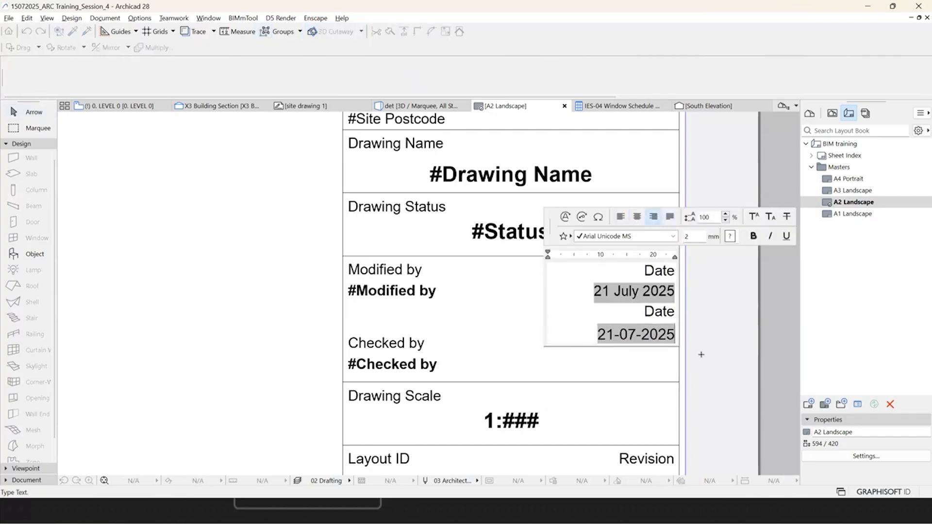
{"action": "left_click", "coordinate": [701, 354]}
Step: Try removing the line break between the long date and the second Date label, and undo the edit
{"action": "double_click", "coordinate": [652, 329]}
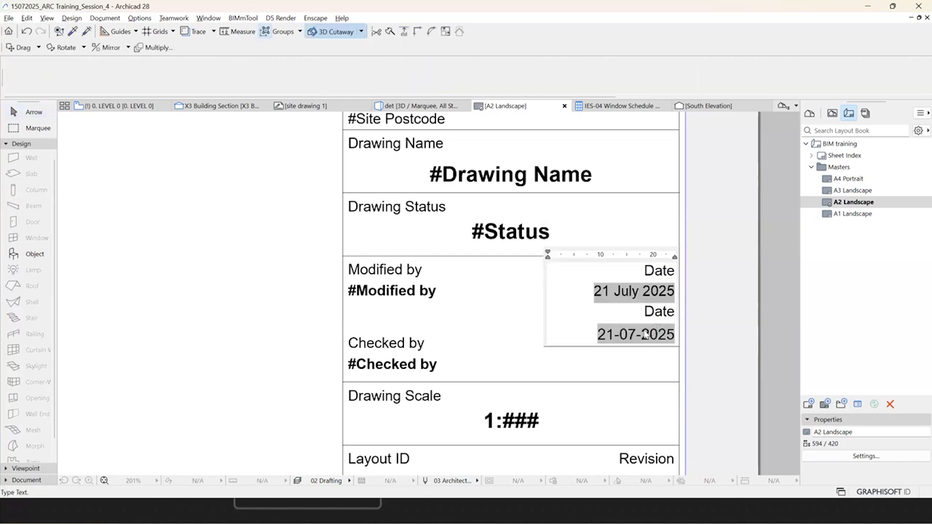
{"action": "key", "text": "BackSpace"}
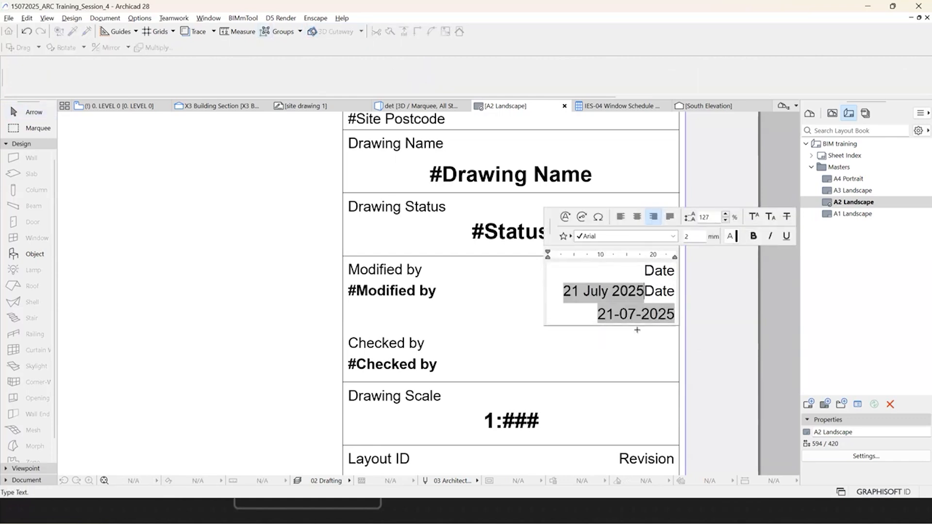
{"action": "left_click", "coordinate": [745, 329]}
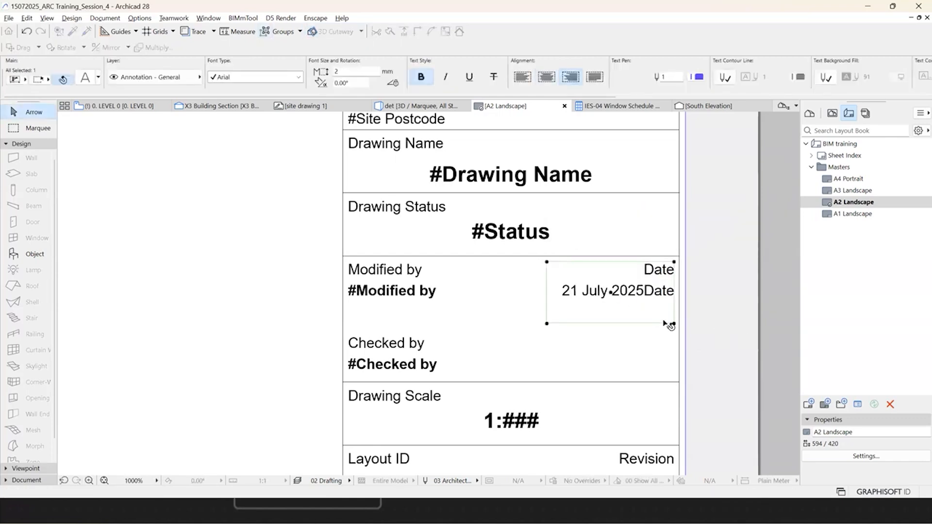
{"action": "key", "text": "ctrl+z"}
Step: Set the pen colour of the short date text to black
{"action": "double_click", "coordinate": [653, 329]}
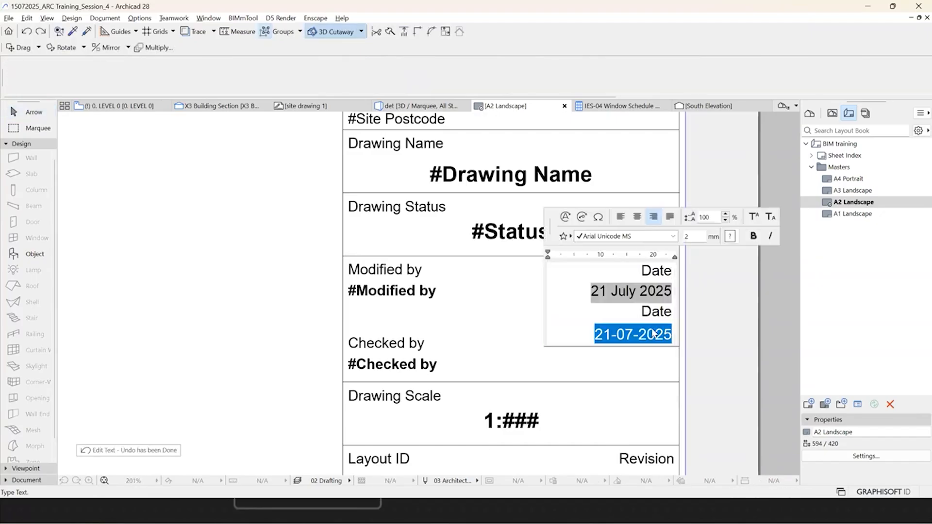
{"action": "left_click", "coordinate": [731, 236]}
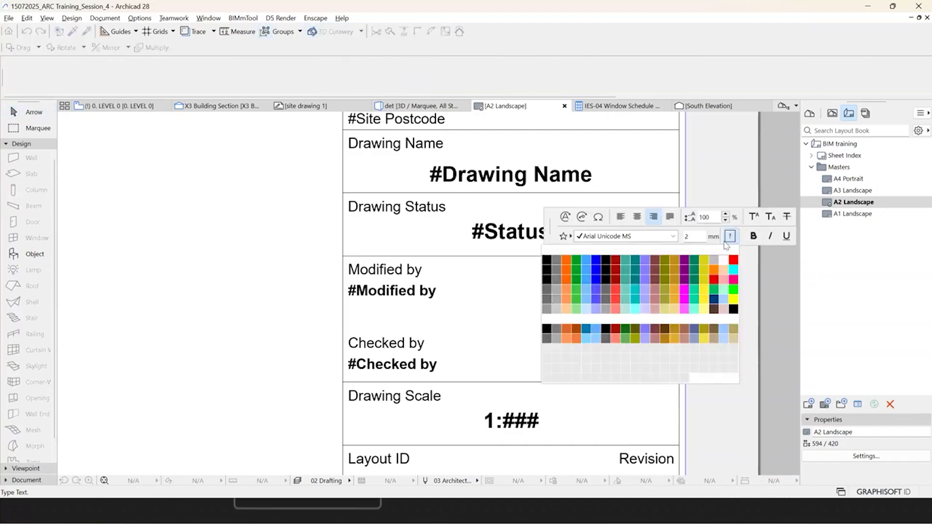
{"action": "left_click", "coordinate": [547, 265]}
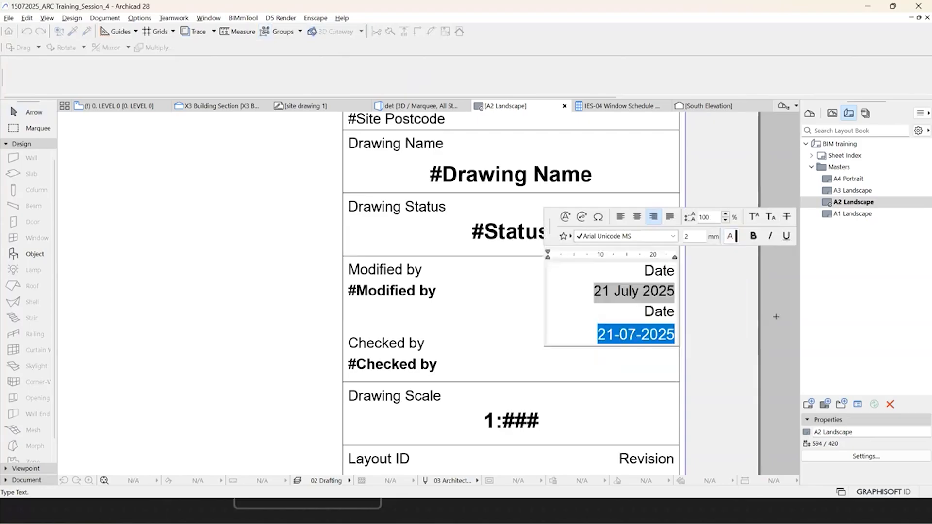
{"action": "left_click", "coordinate": [716, 317]}
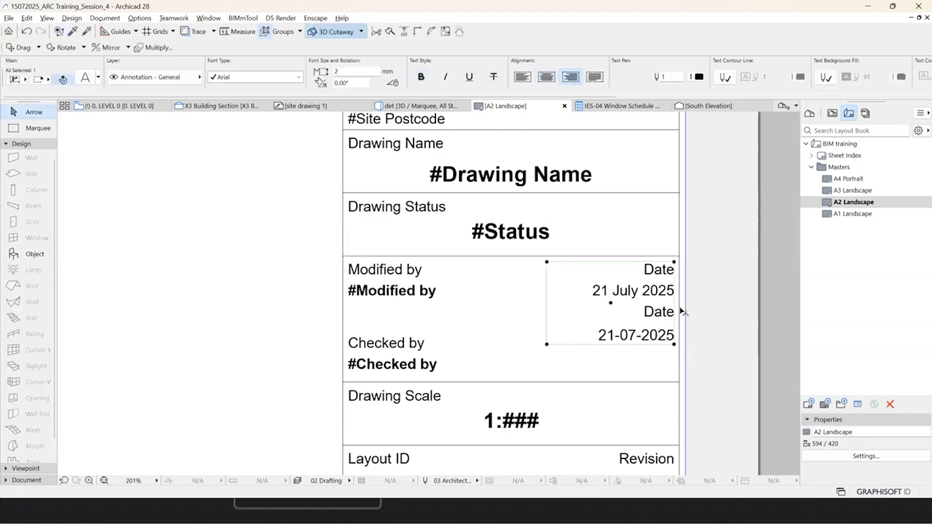
Step: Select all elements of the A2 Landscape master layout, including the whole title block and sheet frame
{"action": "scroll", "coordinate": [686, 288], "scroll_direction": "down", "scroll_amount": 2}
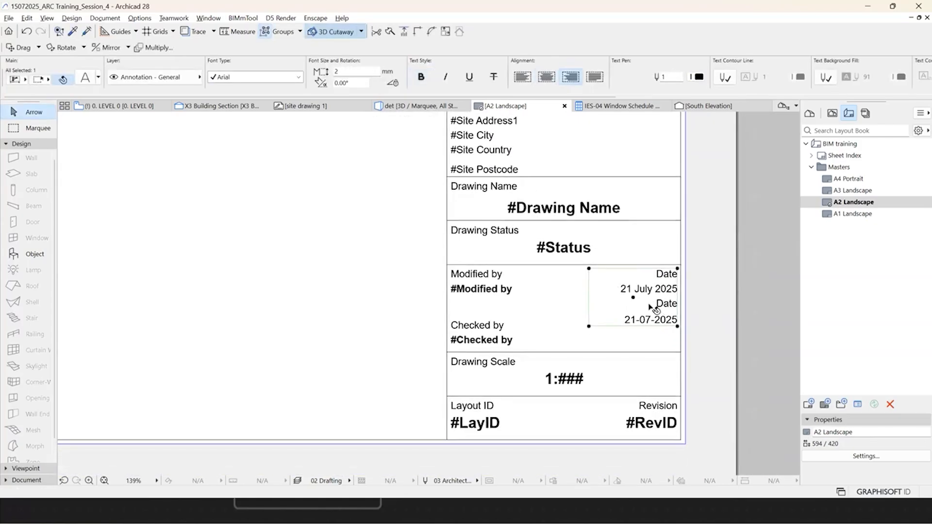
{"action": "scroll", "coordinate": [651, 307], "scroll_direction": "down", "scroll_amount": 2}
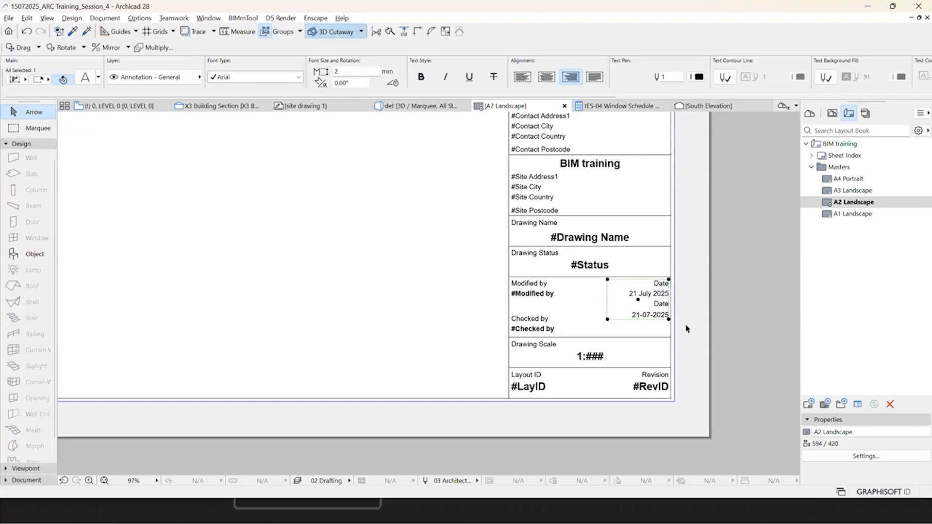
{"action": "scroll", "coordinate": [687, 329], "scroll_direction": "down", "scroll_amount": 6}
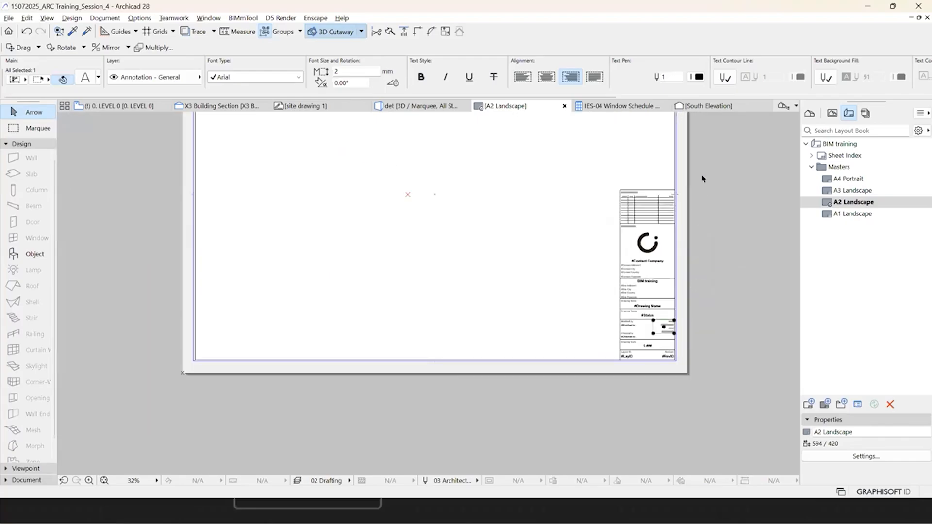
{"action": "scroll", "coordinate": [663, 388], "scroll_direction": "down", "scroll_amount": 3}
{"action": "left_click", "coordinate": [839, 167]}
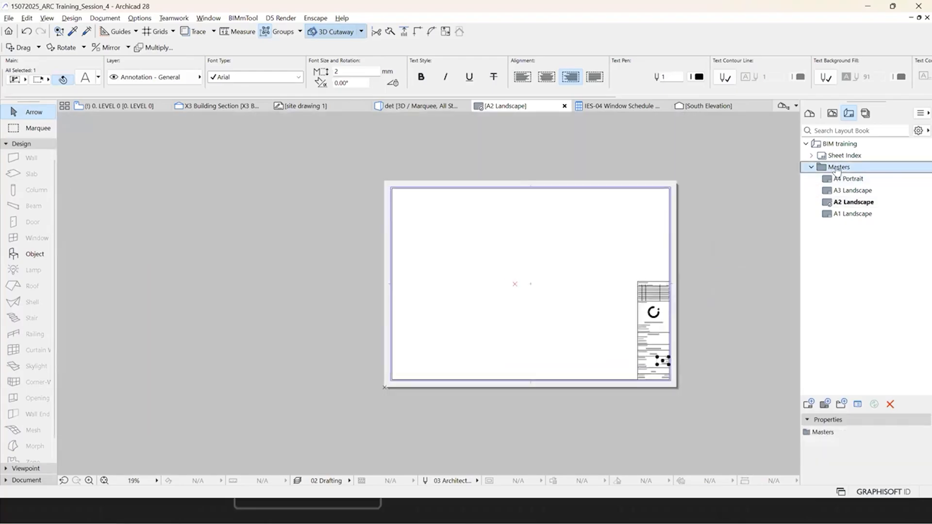
{"action": "left_click", "coordinate": [687, 194]}
{"action": "left_click_drag", "start_coordinate": [283, 428], "coordinate": [795, 120]}
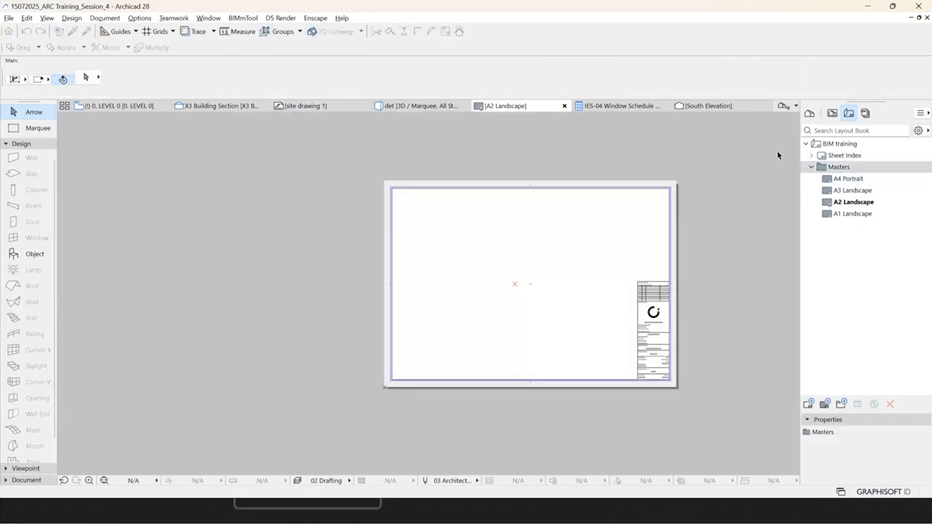
Step: Start a new master layout in the Masters folder and review its A1 (ISO) sheet size, dimensions and margins
{"action": "right_click", "coordinate": [839, 170]}
{"action": "left_click", "coordinate": [855, 175]}
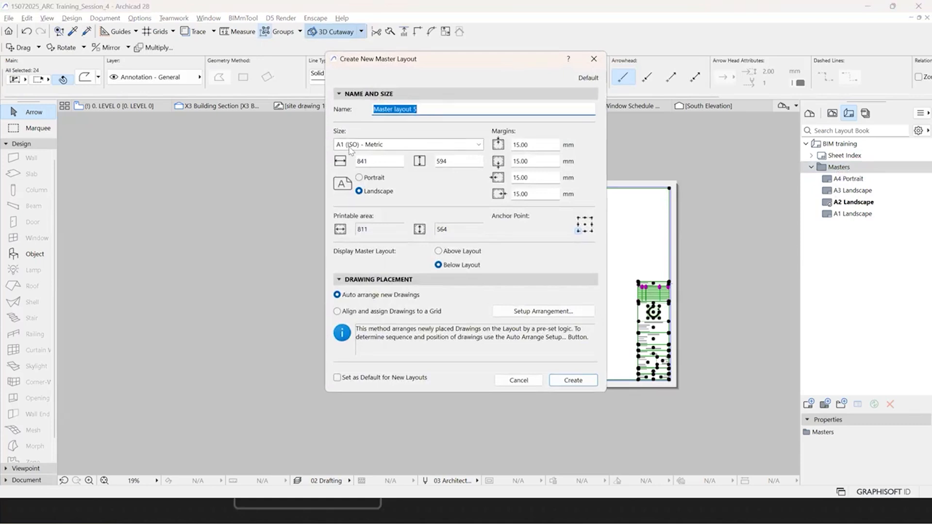
{"action": "left_click", "coordinate": [351, 147]}
{"action": "left_click", "coordinate": [395, 145]}
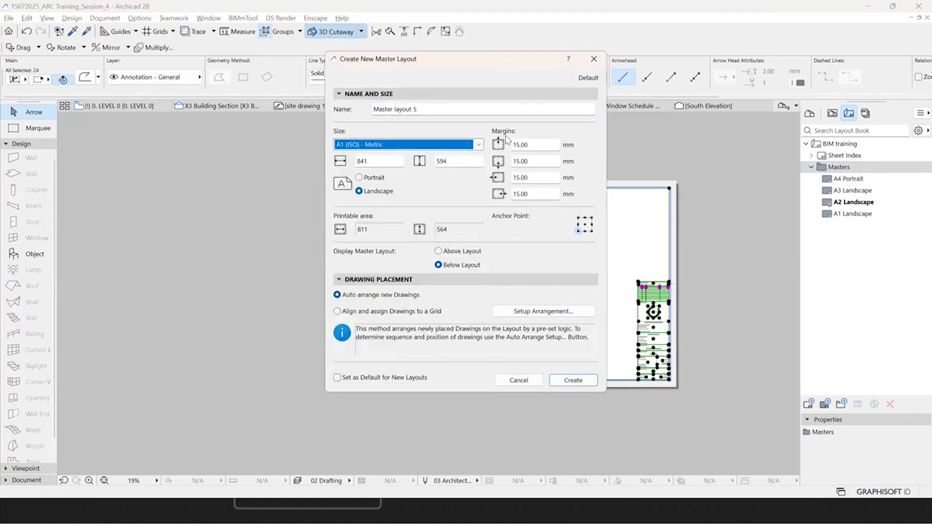
{"action": "left_click", "coordinate": [531, 145]}
{"action": "key", "text": "Tab"}
{"action": "key", "text": "Tab"}
{"action": "key", "text": "Tab"}
{"action": "left_click", "coordinate": [389, 149]}
{"action": "left_click", "coordinate": [388, 150]}
{"action": "left_click", "coordinate": [385, 163]}
{"action": "key", "text": "Tab"}
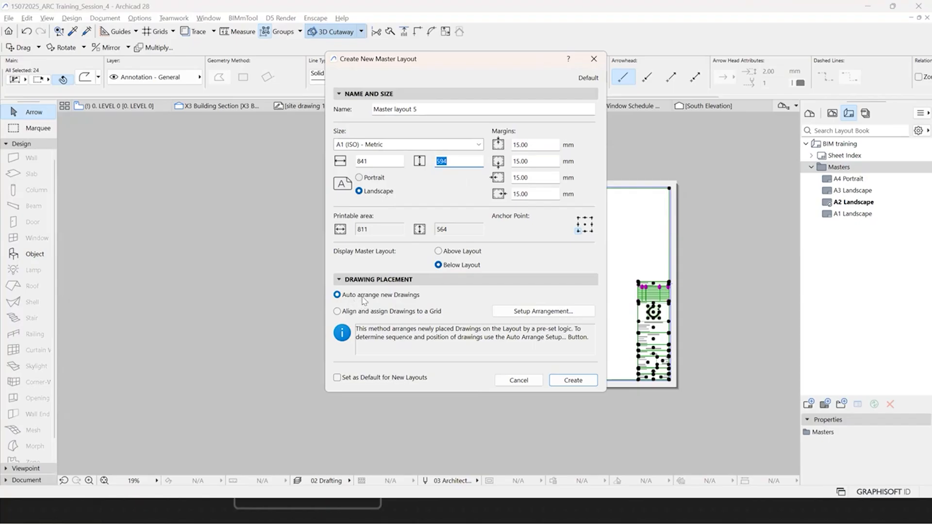
Step: Examine the auto-arrange and grid setup options for drawing placement, keeping Auto arrange new Drawings selected
{"action": "left_click", "coordinate": [538, 316]}
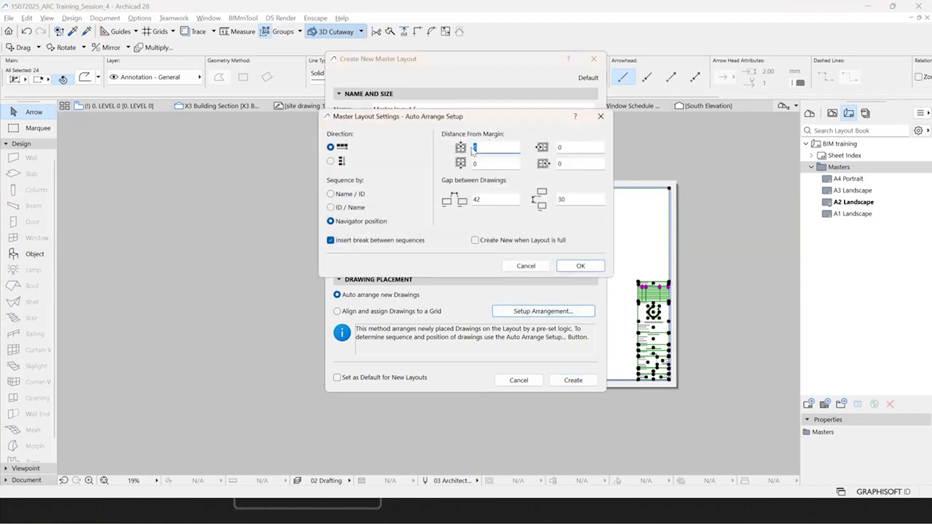
{"action": "left_click", "coordinate": [601, 116]}
{"action": "left_click", "coordinate": [337, 311]}
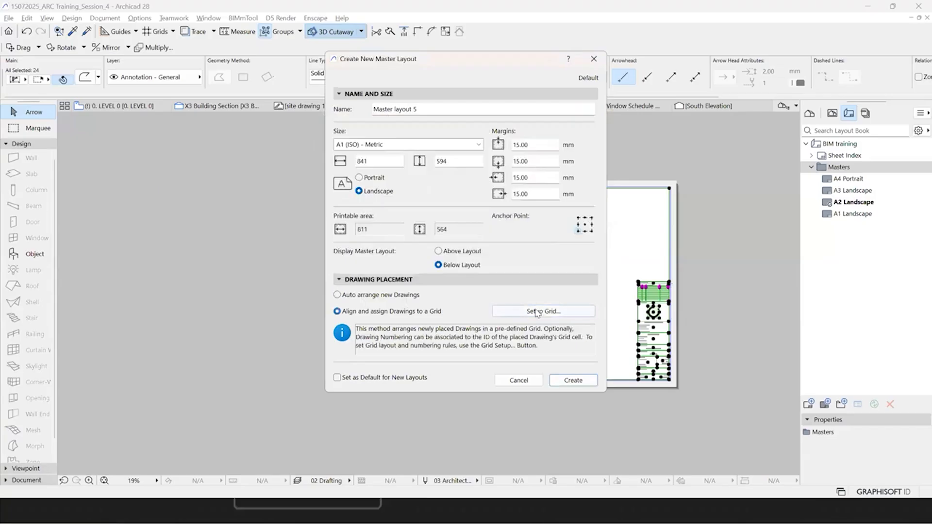
{"action": "left_click", "coordinate": [543, 311]}
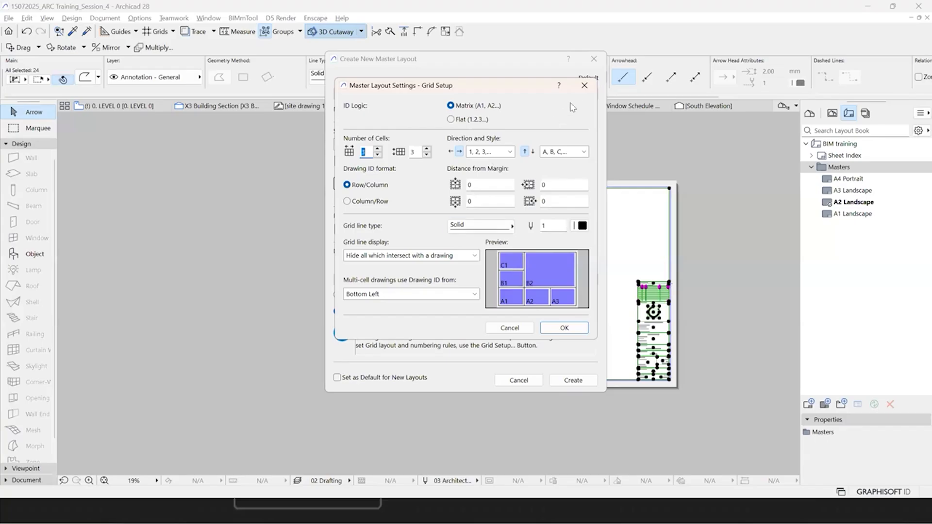
{"action": "left_click", "coordinate": [585, 85]}
{"action": "left_click", "coordinate": [359, 295]}
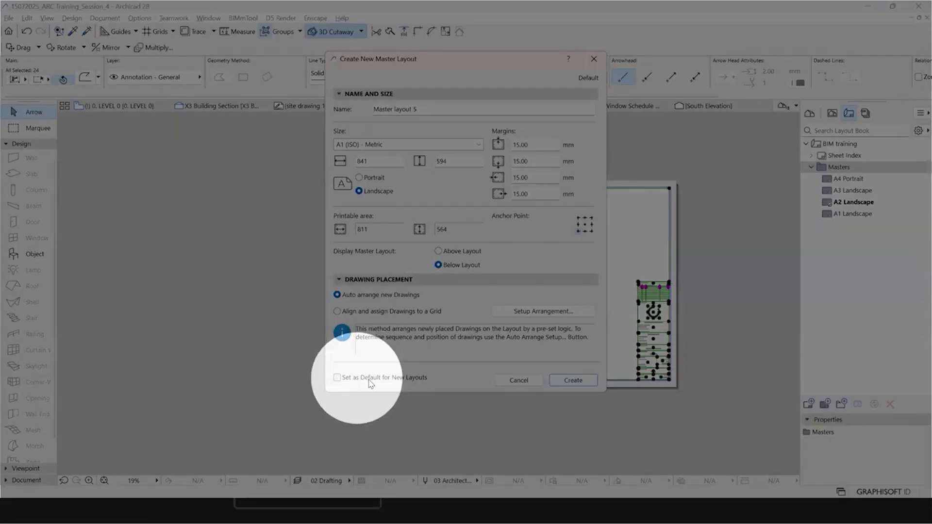
Step: Create the new master layout and change its sheet size to A3 (ISO) - Metric
{"action": "left_click", "coordinate": [351, 382]}
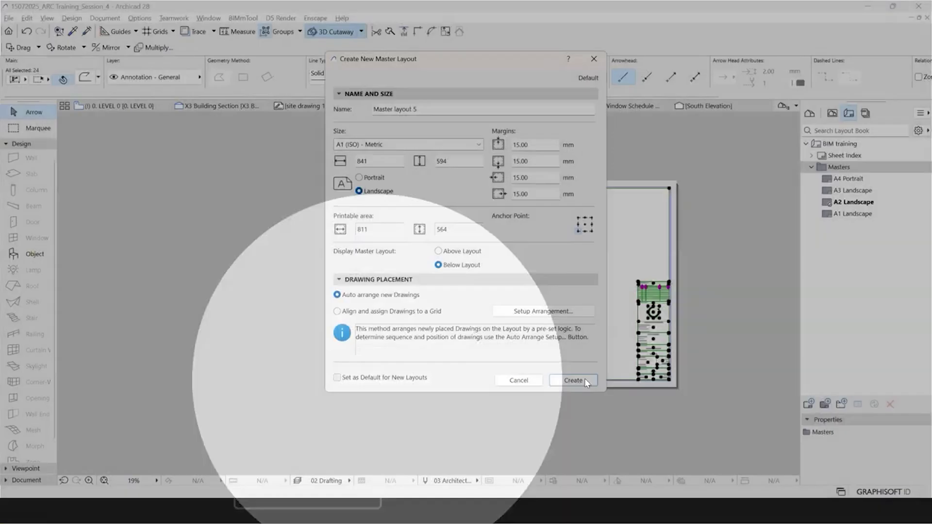
{"action": "left_click", "coordinate": [573, 380]}
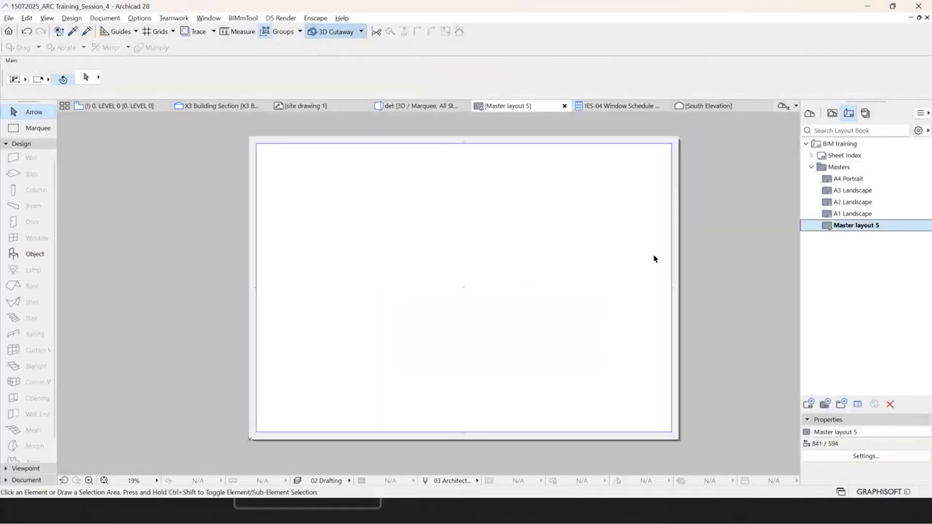
{"action": "right_click", "coordinate": [858, 227]}
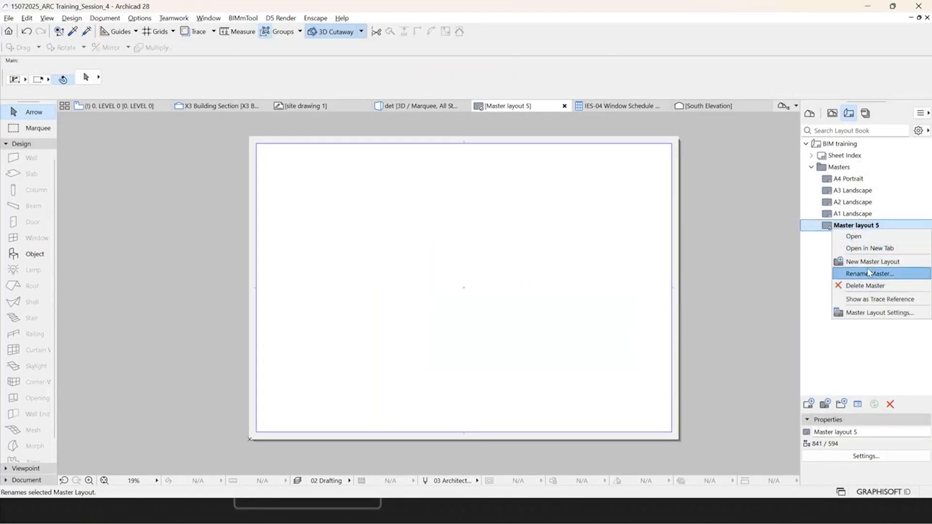
{"action": "left_click", "coordinate": [874, 312]}
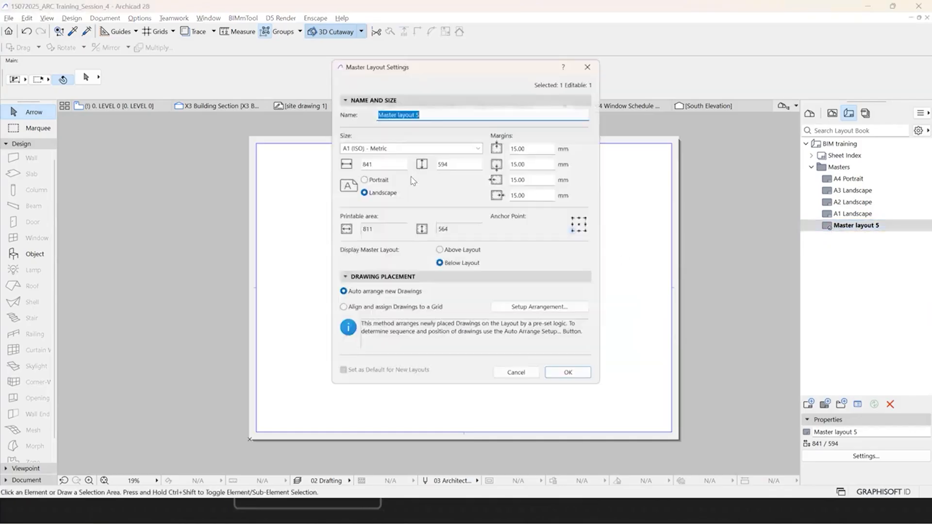
{"action": "left_click", "coordinate": [412, 144]}
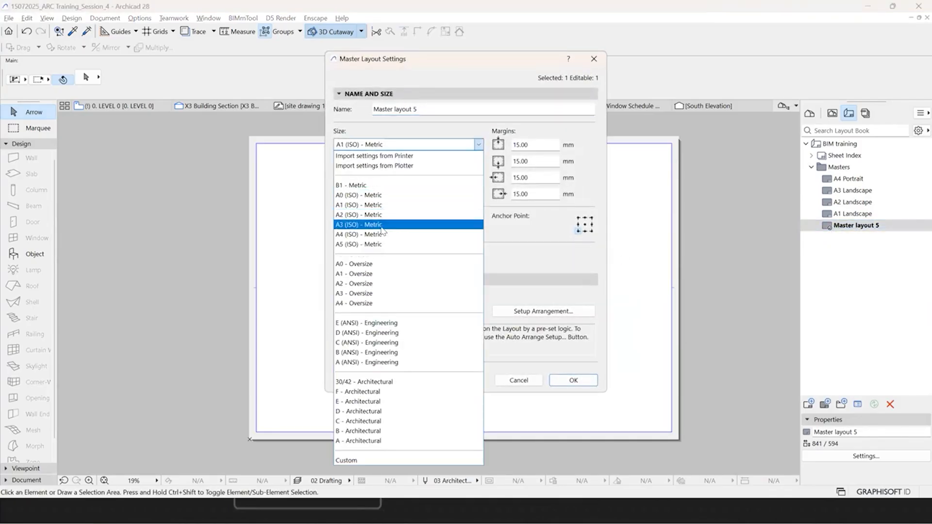
{"action": "left_click", "coordinate": [382, 226]}
{"action": "left_click", "coordinate": [573, 380]}
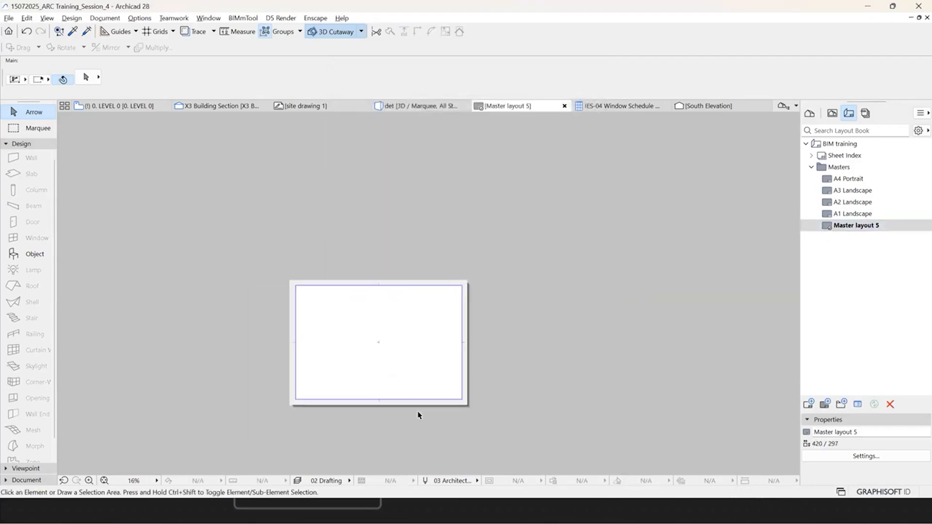
Step: Copy the whole title block and sheet frame from the A3 Landscape master layout
{"action": "scroll", "coordinate": [540, 275], "scroll_direction": "up", "scroll_amount": 3}
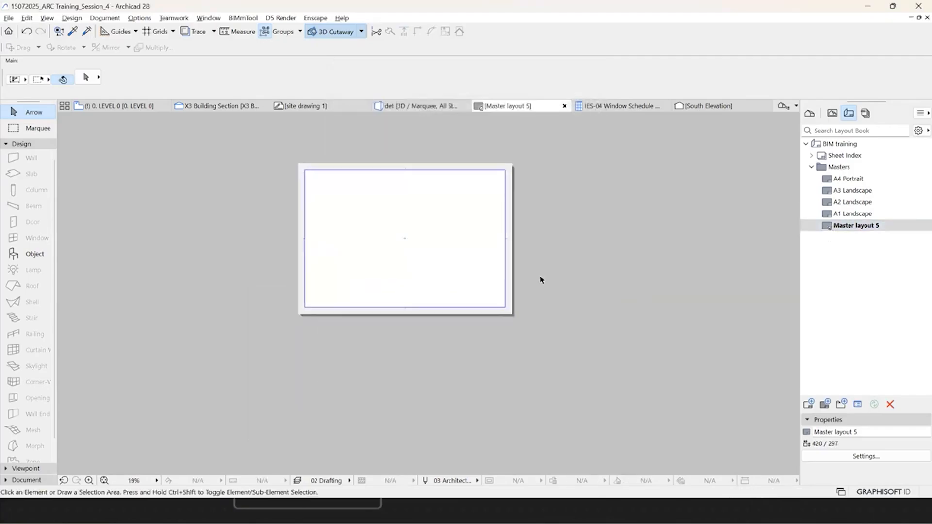
{"action": "left_click", "coordinate": [39, 145]}
{"action": "left_click", "coordinate": [24, 167]}
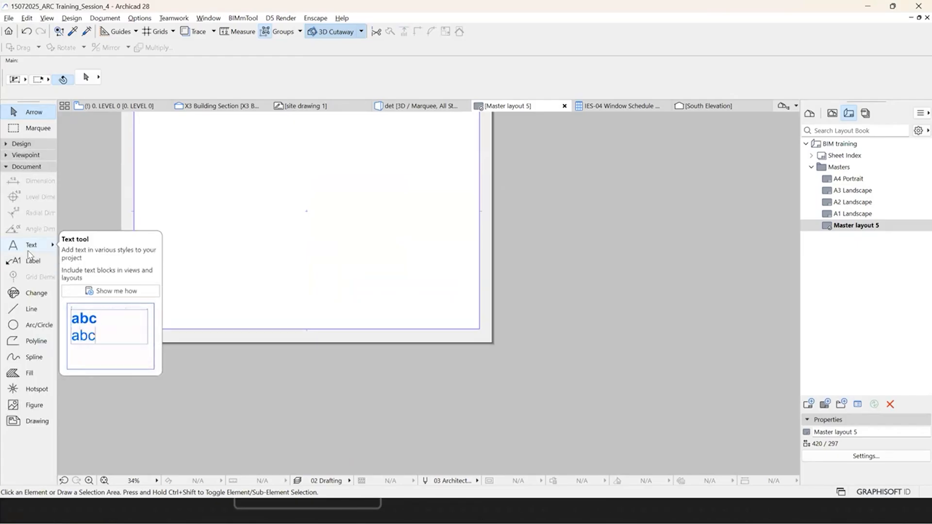
{"action": "left_click", "coordinate": [859, 214]}
{"action": "double_click", "coordinate": [858, 201]}
{"action": "double_click", "coordinate": [858, 190]}
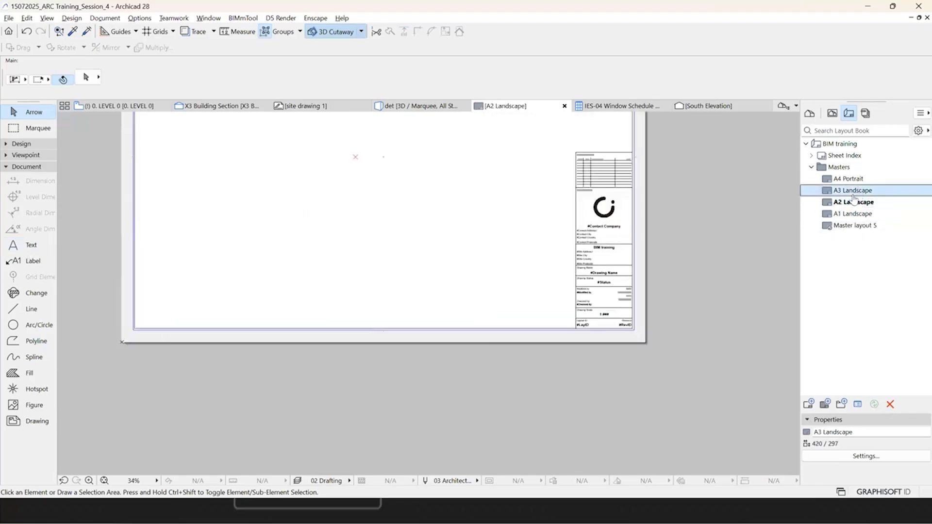
{"action": "left_click_drag", "start_coordinate": [584, 370], "coordinate": [358, 128]}
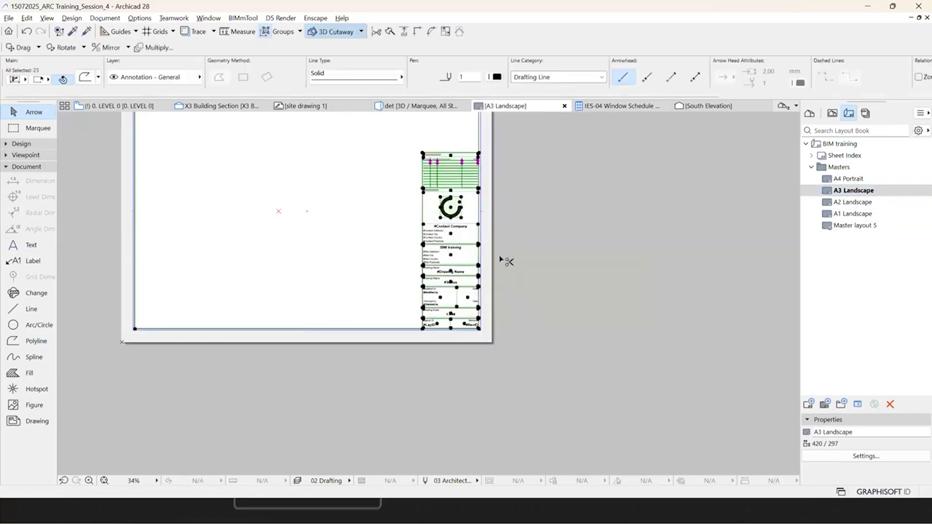
Step: Paste the copied title block and frame into Master layout 5 at the view centre, then align its lower-right corner with the margin corner
{"action": "double_click", "coordinate": [850, 225]}
{"action": "left_click", "coordinate": [500, 319]}
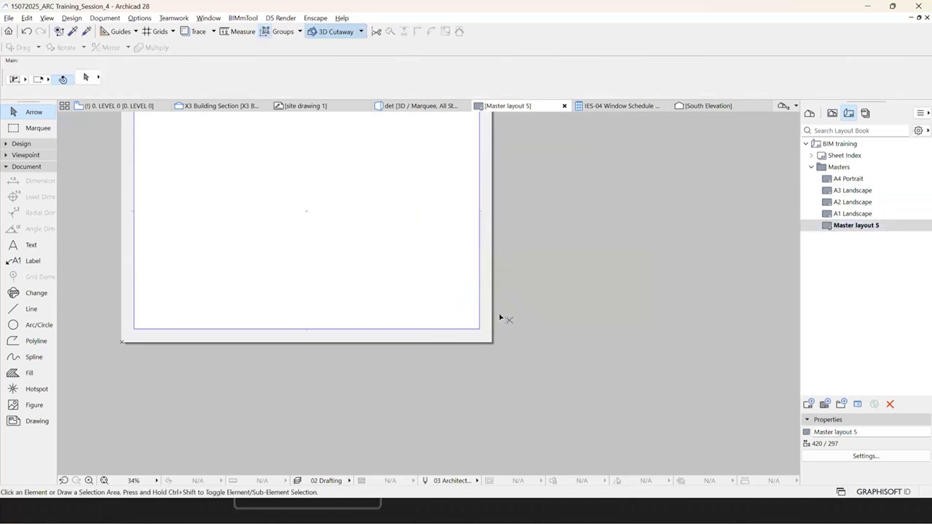
{"action": "key", "text": "ctrl+v"}
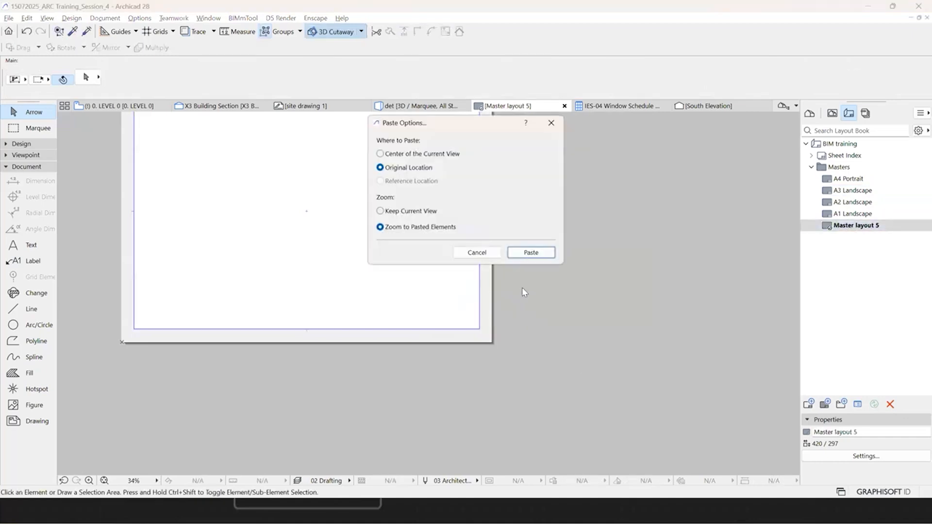
{"action": "left_click", "coordinate": [399, 153]}
{"action": "left_click", "coordinate": [531, 253]}
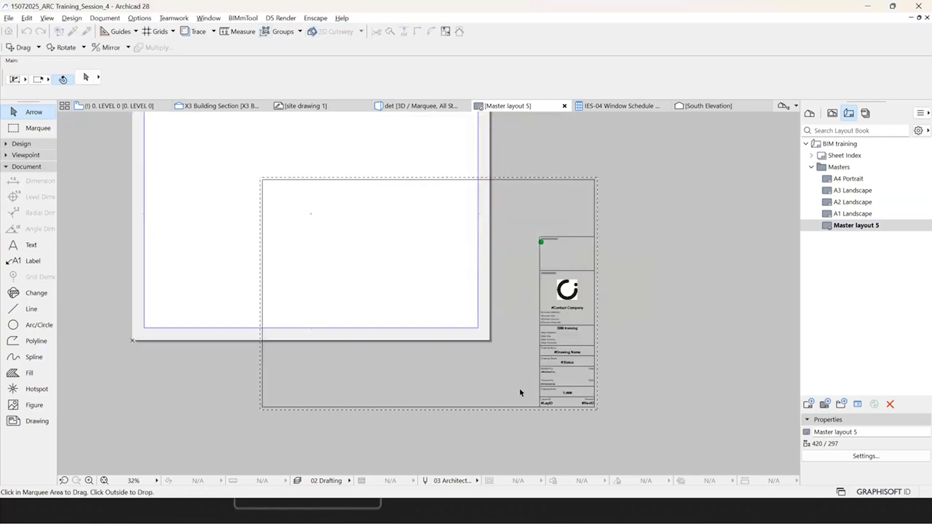
{"action": "left_click", "coordinate": [595, 407]}
{"action": "left_click", "coordinate": [477, 329]}
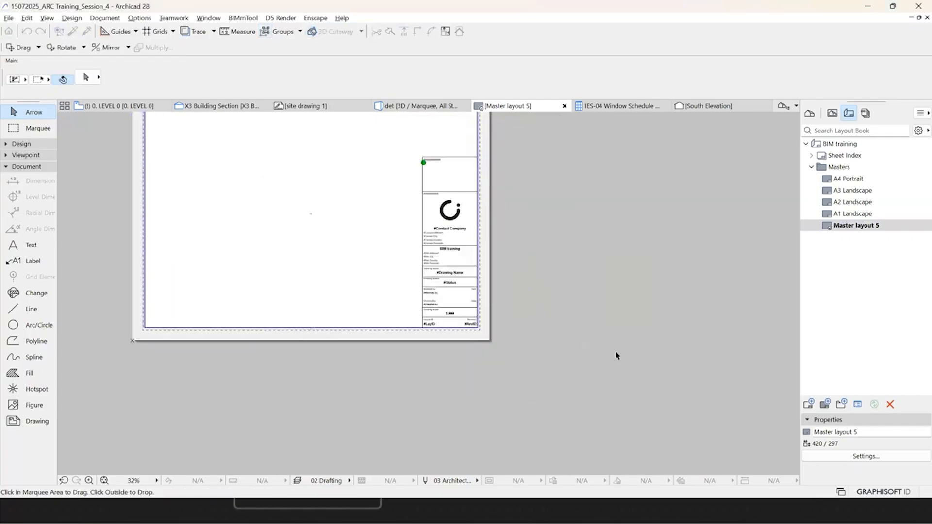
Step: Place the pasted elements and delete the company logo from the title block of Master layout 5
{"action": "scroll", "coordinate": [420, 275], "scroll_direction": "down", "scroll_amount": 3}
{"action": "scroll", "coordinate": [500, 319], "scroll_direction": "up", "scroll_amount": 3}
{"action": "left_click", "coordinate": [489, 317]}
{"action": "key", "text": "Delete"}
{"action": "scroll", "coordinate": [620, 249], "scroll_direction": "down", "scroll_amount": 1}
{"action": "scroll", "coordinate": [585, 195], "scroll_direction": "down", "scroll_amount": 2}
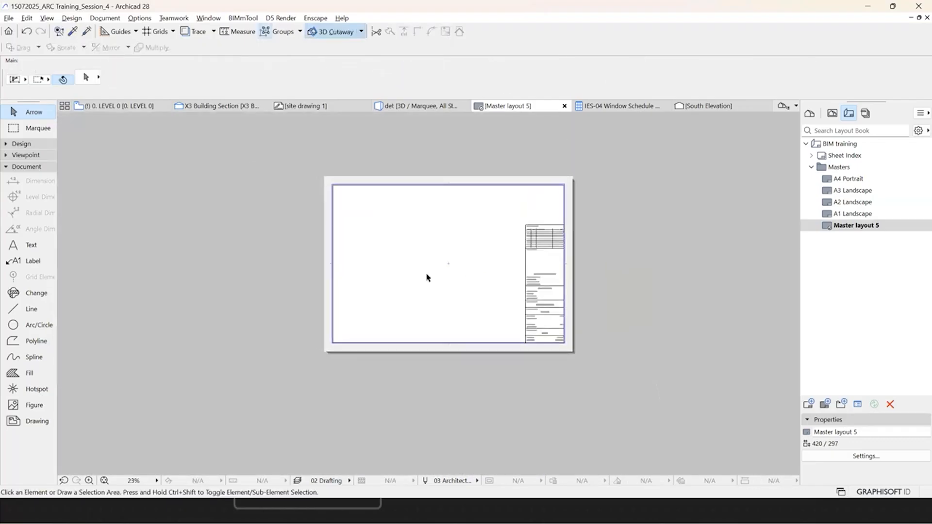
{"action": "scroll", "coordinate": [426, 277], "scroll_direction": "up", "scroll_amount": 1}
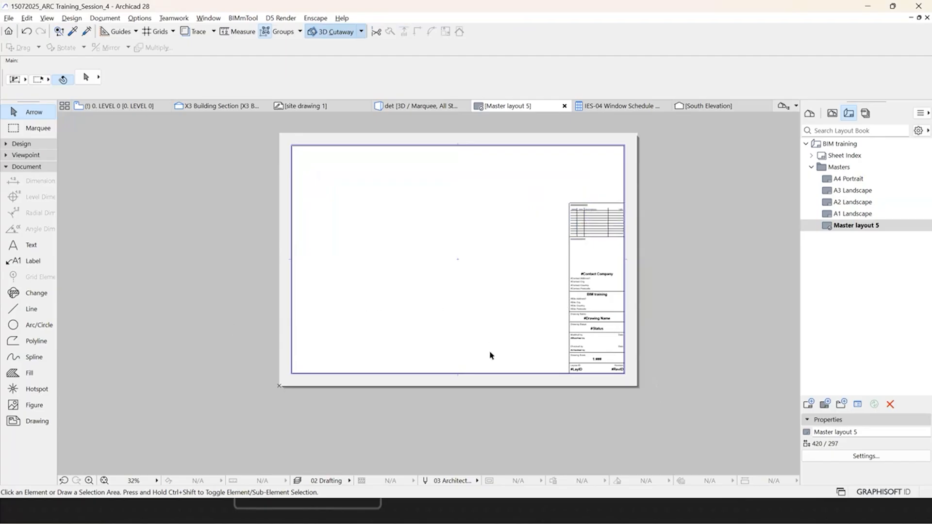
Step: Examine the external content options for placing an external drawing and inspect the title block of Master layout 5
{"action": "left_click", "coordinate": [8, 18]}
{"action": "mouse_move", "coordinate": [51, 167]}
{"action": "mouse_move", "coordinate": [117, 170]}
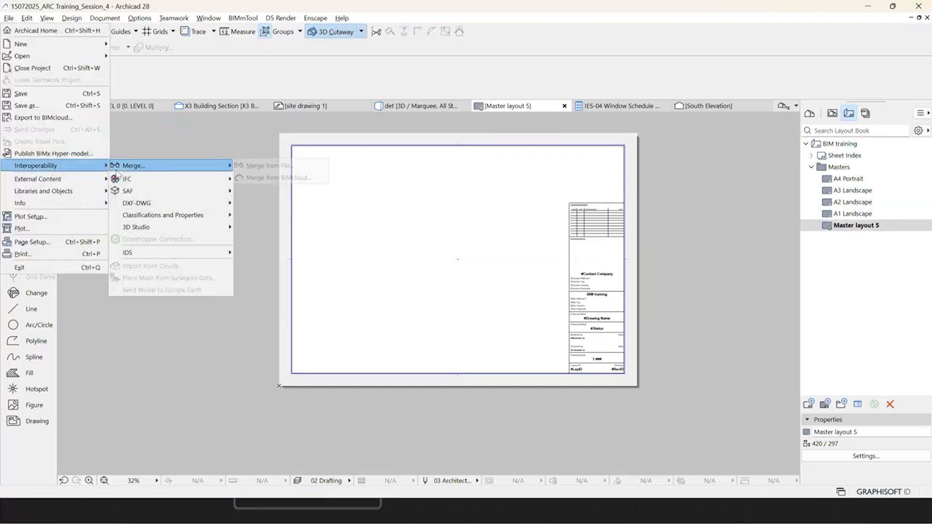
{"action": "mouse_move", "coordinate": [66, 182]}
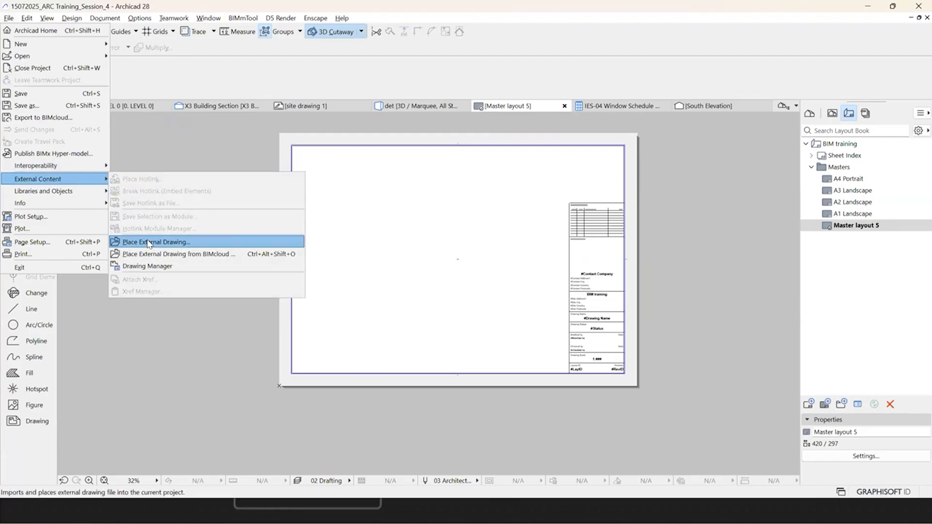
{"action": "left_click", "coordinate": [522, 285]}
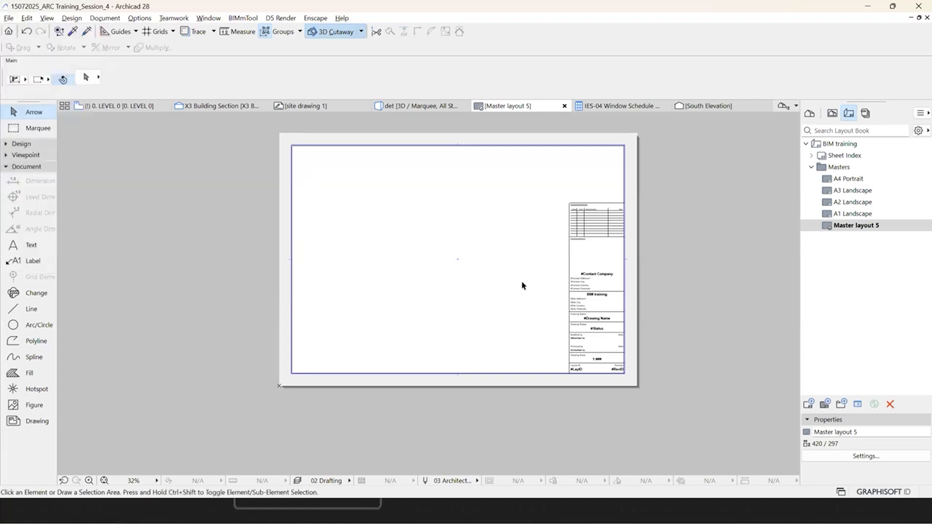
{"action": "scroll", "coordinate": [626, 302], "scroll_direction": "up", "scroll_amount": 5}
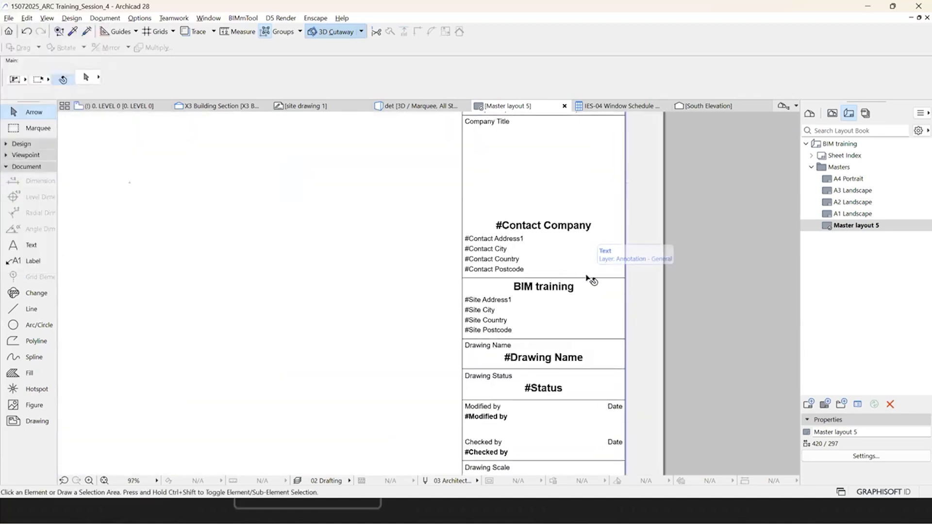
{"action": "scroll", "coordinate": [588, 279], "scroll_direction": "down", "scroll_amount": 2}
{"action": "scroll", "coordinate": [588, 279], "scroll_direction": "down", "scroll_amount": 3}
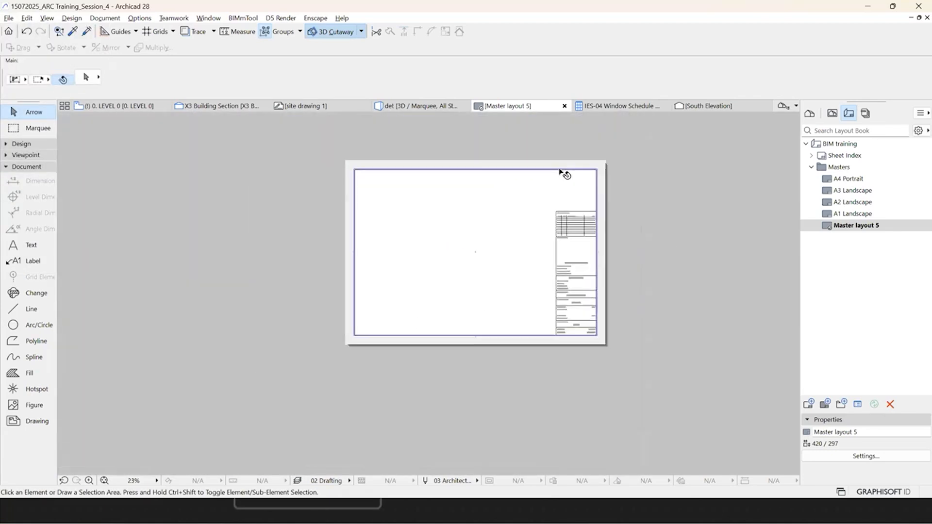
Step: Delete the A2 Landscape and A3 Landscape master layouts from the Masters folder
{"action": "left_click", "coordinate": [852, 214]}
{"action": "left_click", "coordinate": [858, 181], "text": "shift"}
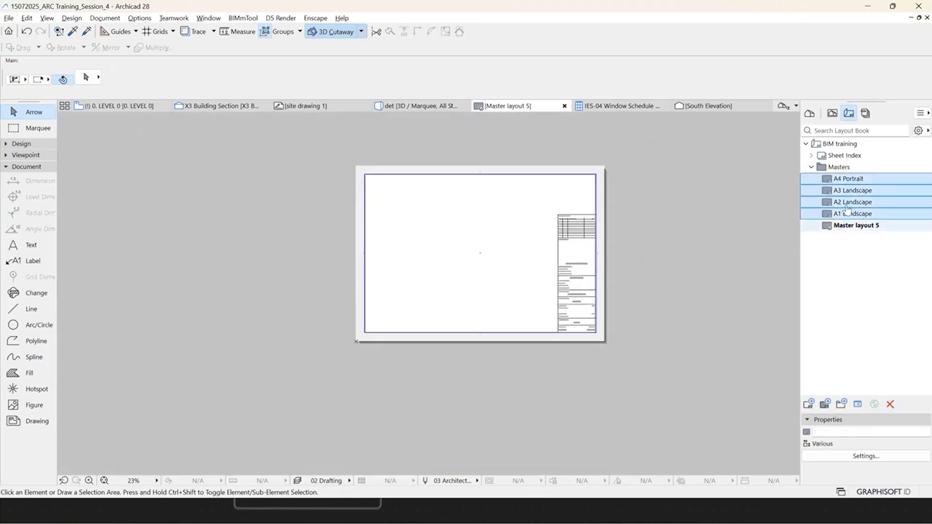
{"action": "left_click", "coordinate": [849, 181]}
{"action": "left_click", "coordinate": [850, 205], "text": "ctrl"}
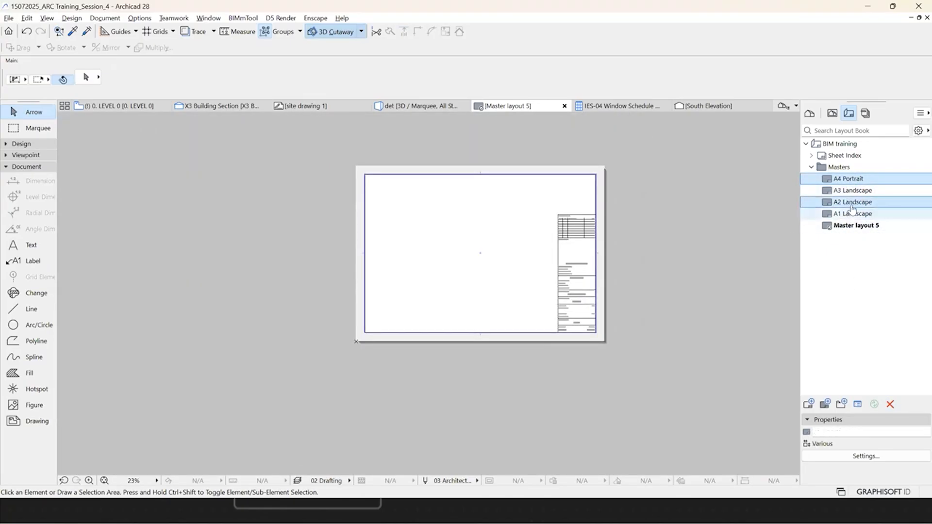
{"action": "left_click", "coordinate": [853, 190], "text": "ctrl"}
{"action": "left_click", "coordinate": [891, 404]}
{"action": "key", "text": "Return"}
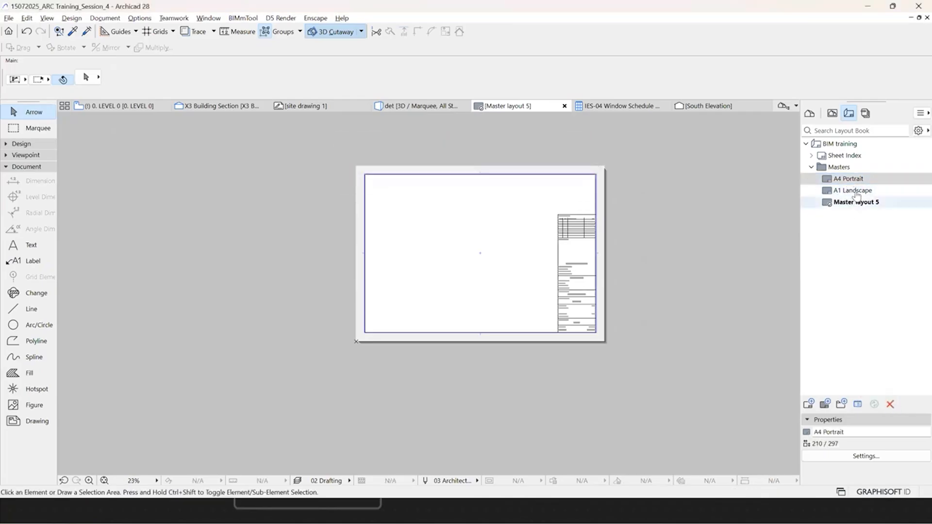
Step: Review the remaining A4 Portrait, A1 Landscape and Master layout 5 masters one by one
{"action": "double_click", "coordinate": [850, 194]}
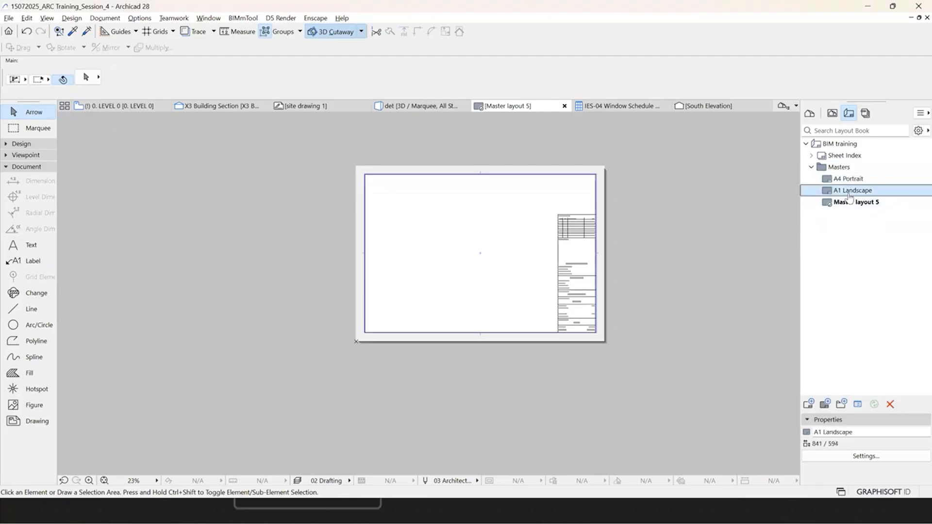
{"action": "double_click", "coordinate": [845, 180]}
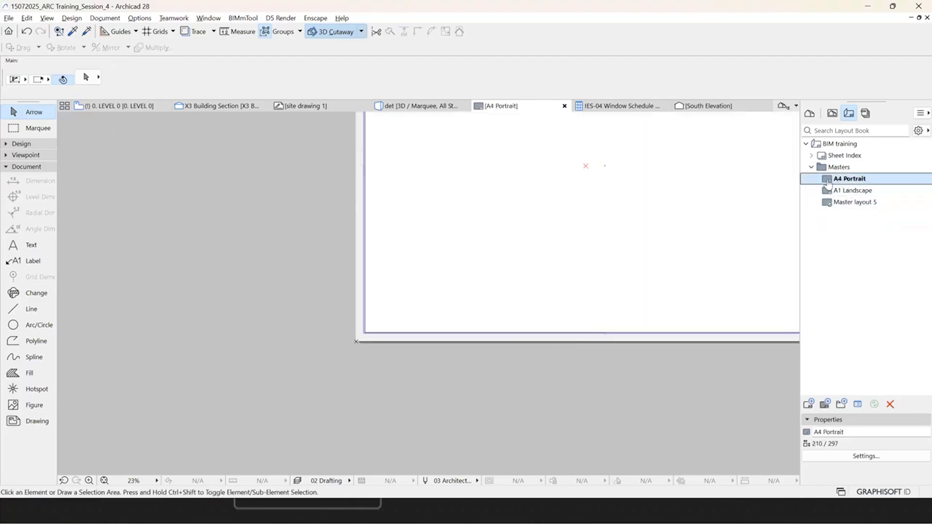
{"action": "double_click", "coordinate": [855, 191]}
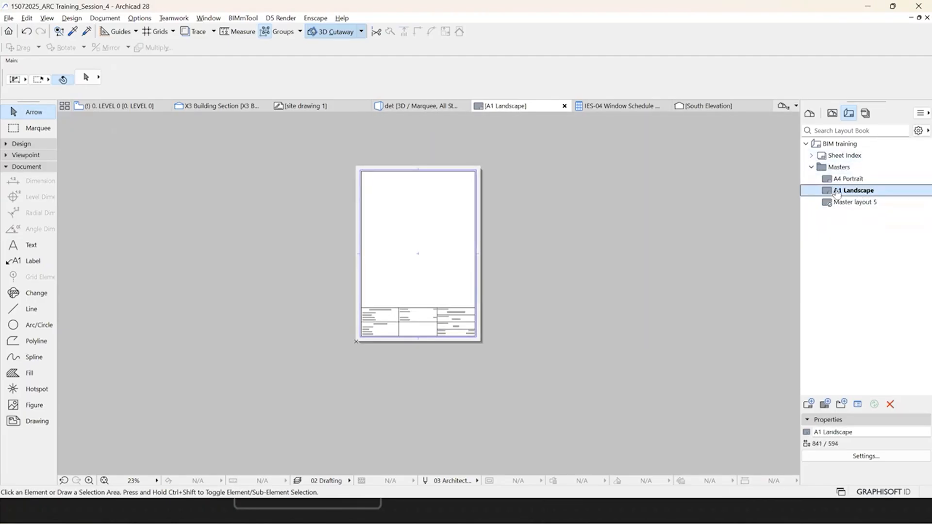
{"action": "double_click", "coordinate": [847, 203]}
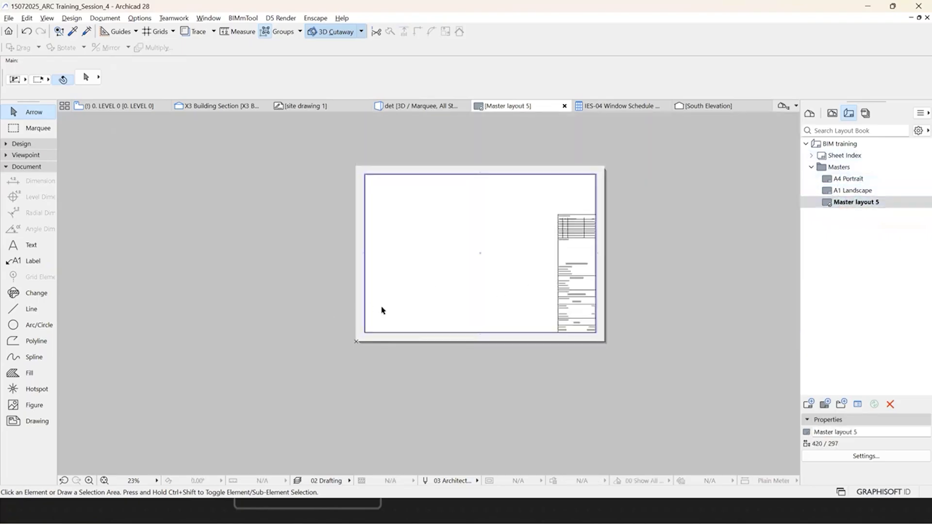
Step: Create a new subset named Presentations in the BIM training layout book with automatic ID assignment
{"action": "left_click", "coordinate": [811, 167]}
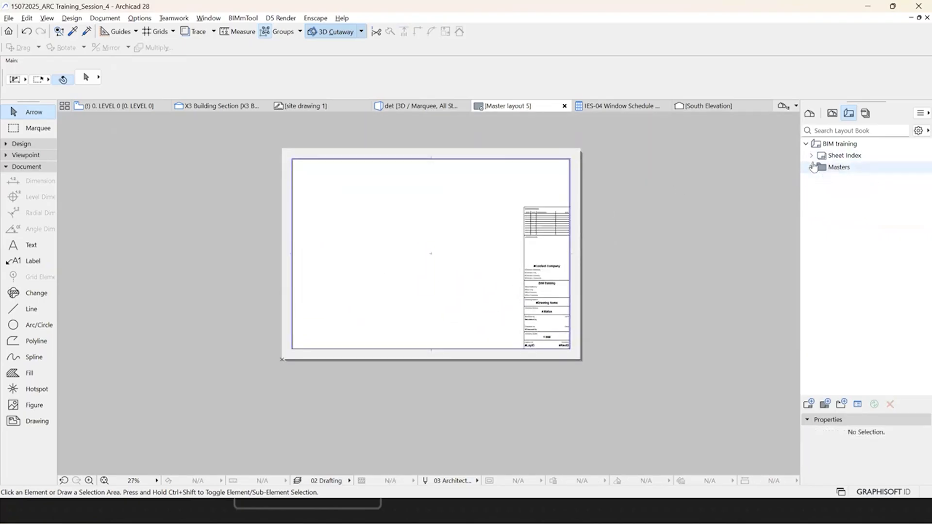
{"action": "right_click", "coordinate": [839, 145]}
{"action": "left_click", "coordinate": [829, 142]}
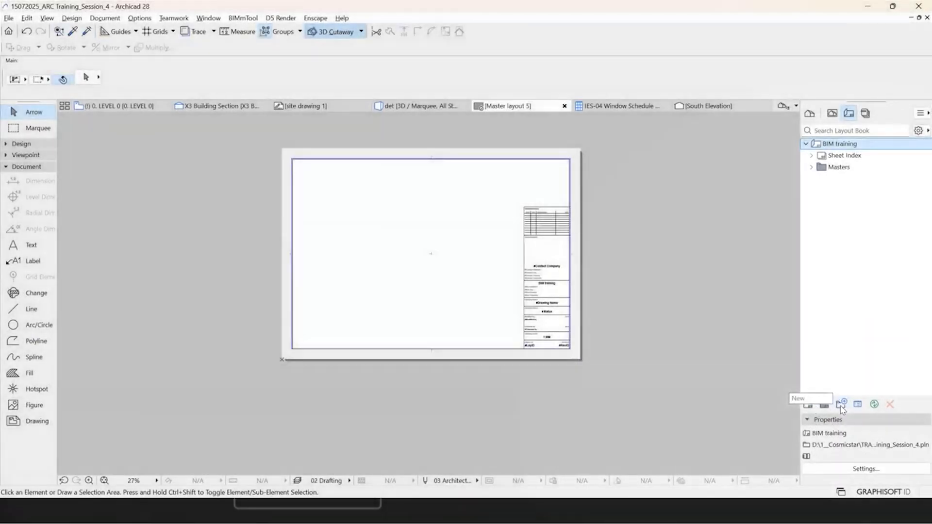
{"action": "left_click", "coordinate": [842, 405]}
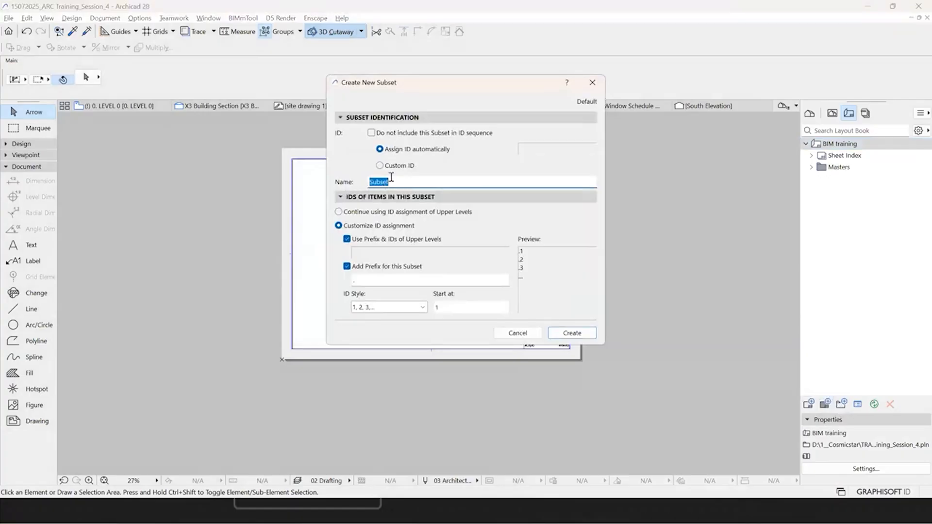
{"action": "type", "text": "Presentations"}
{"action": "left_click", "coordinate": [572, 332]}
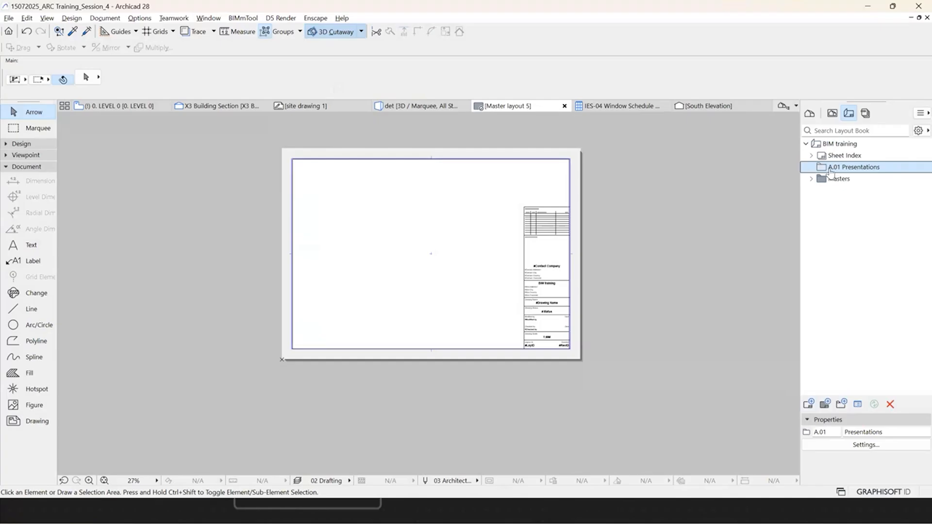
Step: Create a layout named Drawings in the A.01 Presentations subset, using Master layout 5 and automatic ID assignment
{"action": "right_click", "coordinate": [832, 170]}
{"action": "left_click", "coordinate": [865, 185]}
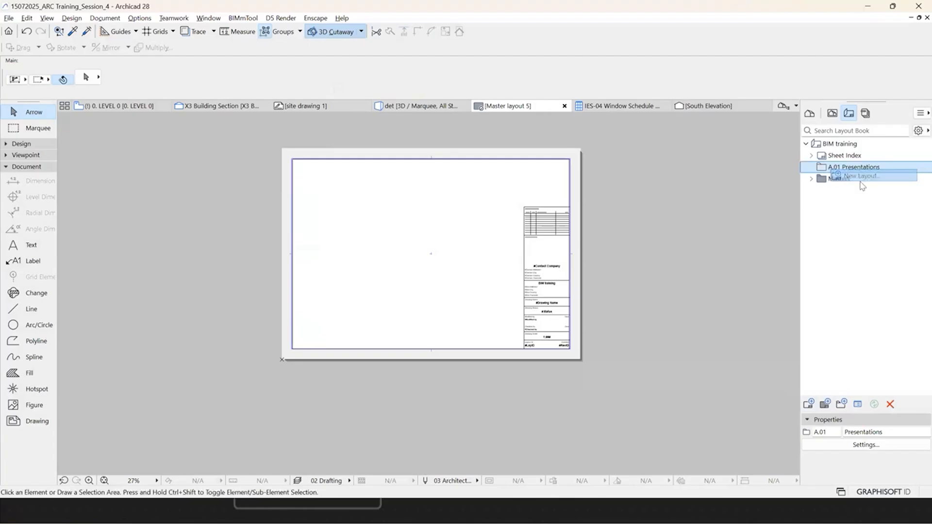
{"action": "left_click", "coordinate": [501, 202]}
{"action": "key", "text": "ctrl+a"}
{"action": "type", "text": "d"}
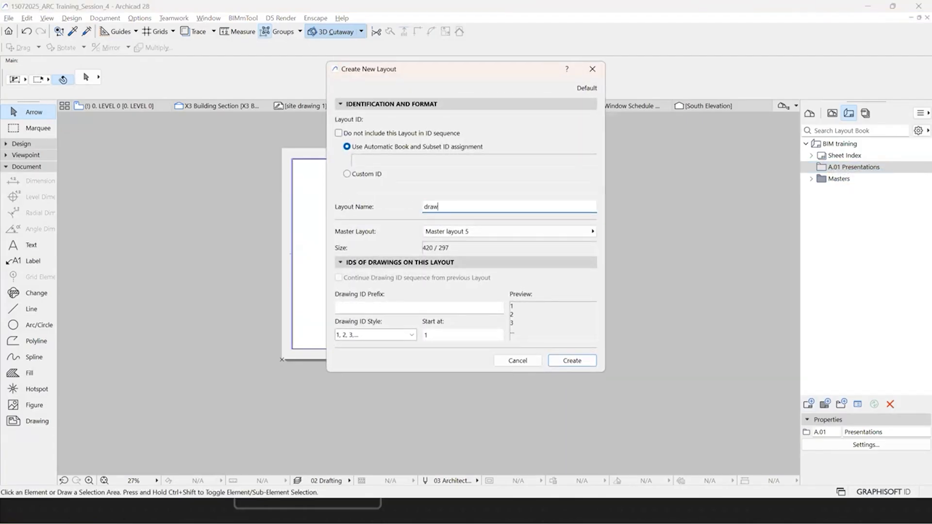
{"action": "type", "text": "rawings"}
{"action": "key", "text": "ctrl+a"}
{"action": "type", "text": "Drawings"}
{"action": "left_click", "coordinate": [520, 235]}
{"action": "left_click", "coordinate": [646, 248]}
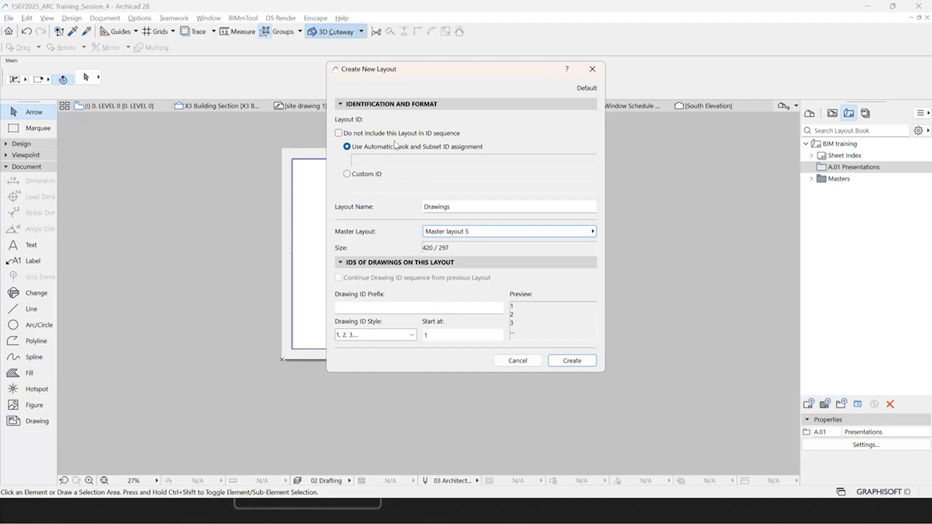
{"action": "left_click", "coordinate": [573, 360]}
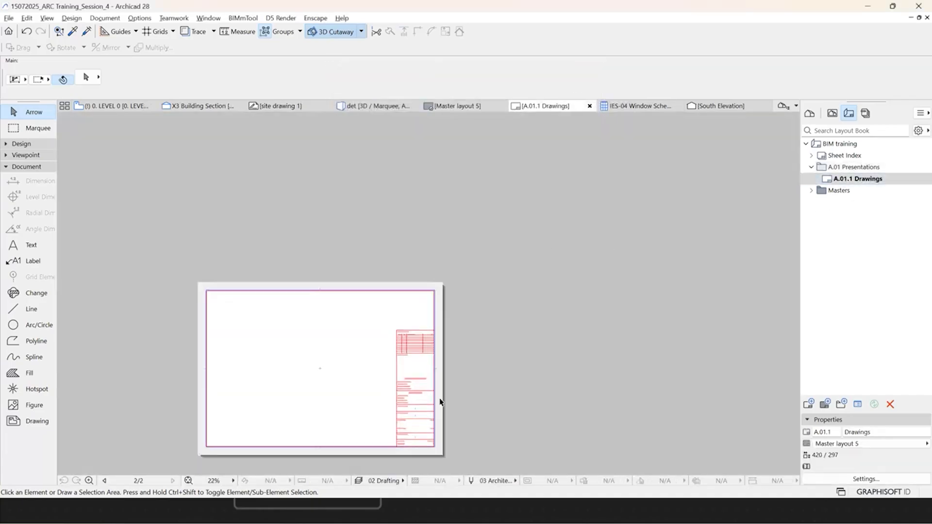
Step: Examine the title block fields on the new Drawings layout, from the company details down to the layout ID
{"action": "scroll", "coordinate": [440, 402], "scroll_direction": "down", "scroll_amount": 2}
{"action": "left_click", "coordinate": [843, 180]}
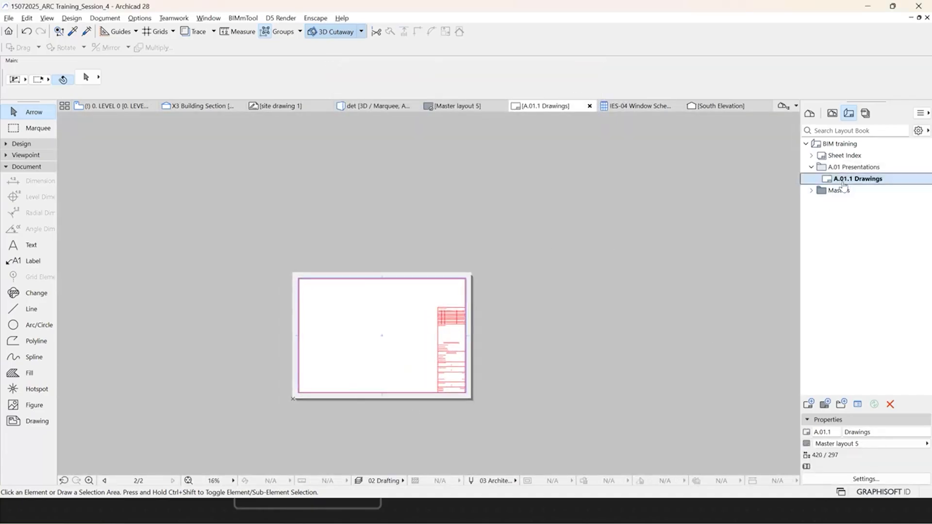
{"action": "scroll", "coordinate": [444, 385], "scroll_direction": "up", "scroll_amount": 4}
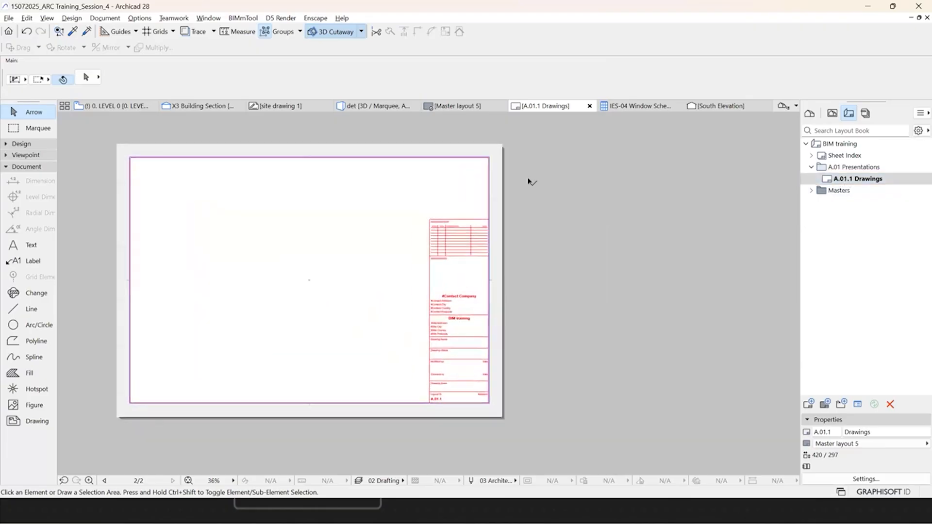
{"action": "scroll", "coordinate": [408, 383], "scroll_direction": "up", "scroll_amount": 3}
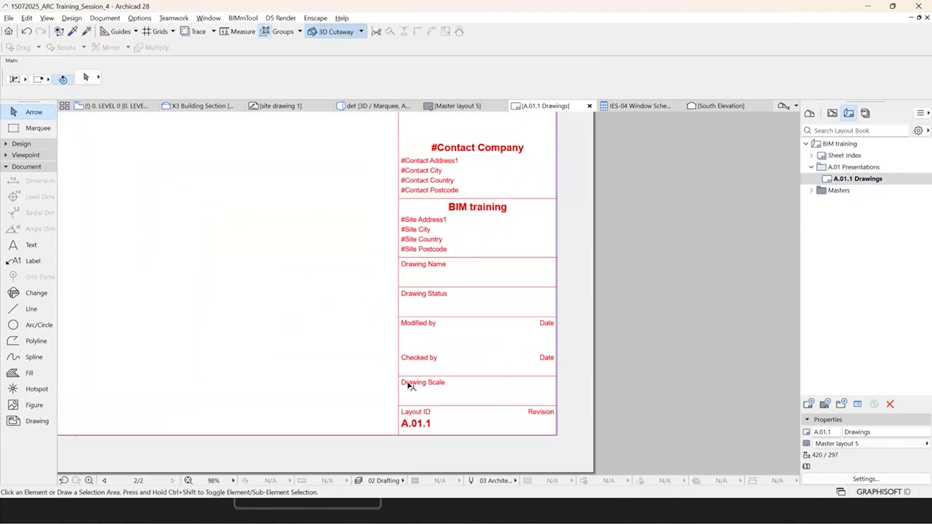
{"action": "scroll", "coordinate": [490, 320], "scroll_direction": "down", "scroll_amount": 4}
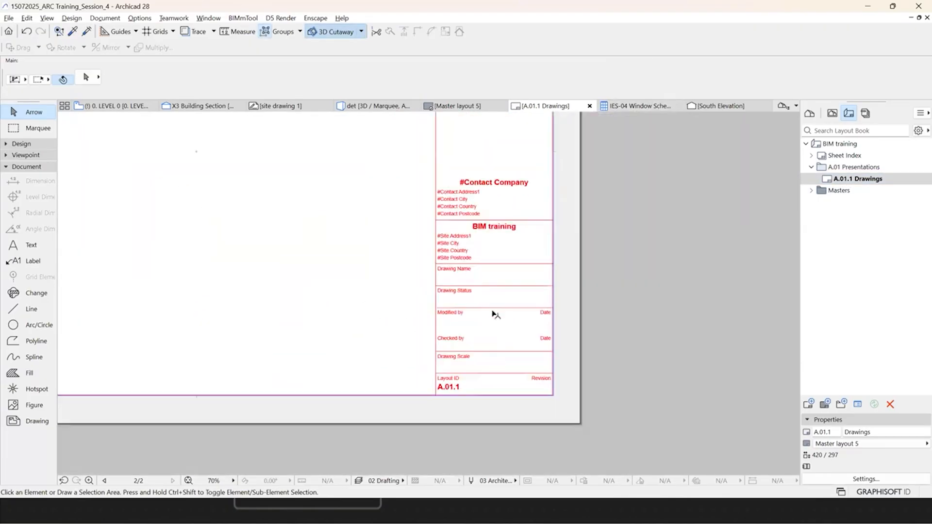
{"action": "scroll", "coordinate": [489, 370], "scroll_direction": "up", "scroll_amount": 1}
{"action": "left_click_drag", "start_coordinate": [424, 306], "coordinate": [556, 402]}
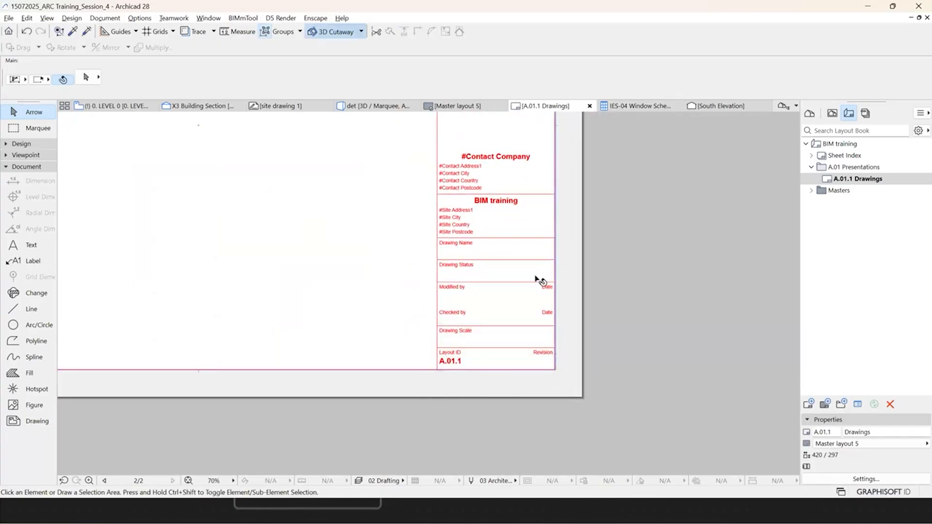
{"action": "scroll", "coordinate": [539, 280], "scroll_direction": "up", "scroll_amount": 2}
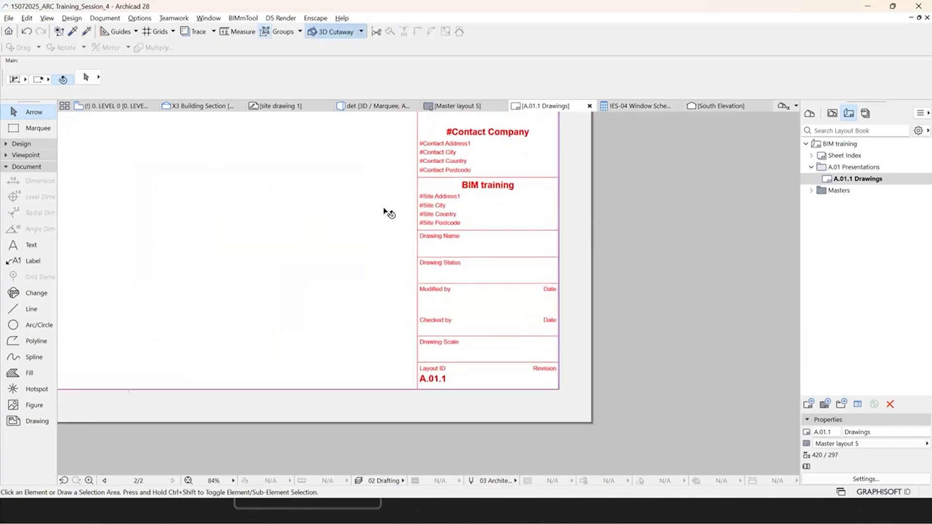
Step: Expand the Masters folder and compare the Drawings layout with its Master layout 5
{"action": "left_click", "coordinate": [811, 191]}
{"action": "scroll", "coordinate": [496, 366], "scroll_direction": "down", "scroll_amount": 3}
{"action": "scroll", "coordinate": [553, 388], "scroll_direction": "down", "scroll_amount": 2}
{"action": "left_click_drag", "start_coordinate": [231, 147], "coordinate": [560, 391]}
{"action": "left_click_drag", "start_coordinate": [612, 433], "coordinate": [230, 160]}
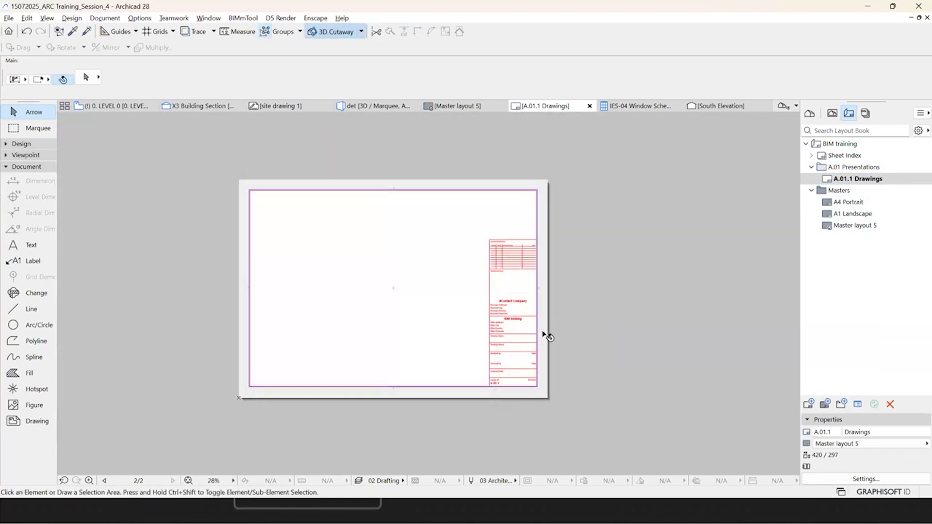
{"action": "scroll", "coordinate": [406, 219], "scroll_direction": "up", "scroll_amount": 4}
{"action": "double_click", "coordinate": [869, 225]}
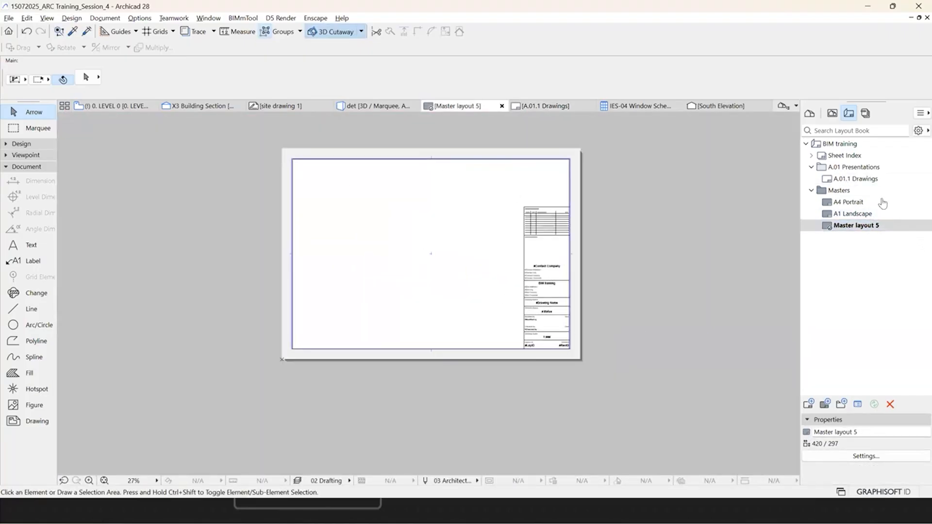
{"action": "double_click", "coordinate": [856, 178]}
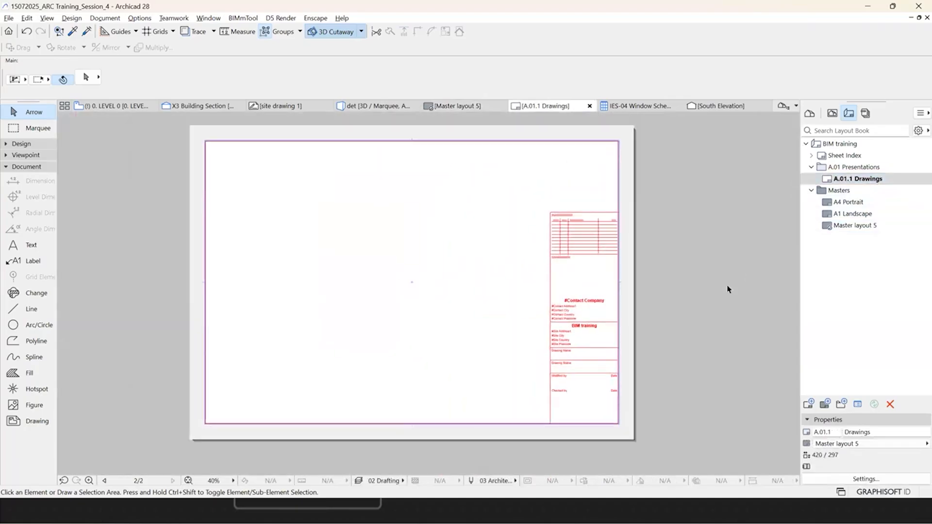
{"action": "scroll", "coordinate": [727, 289], "scroll_direction": "down", "scroll_amount": 1}
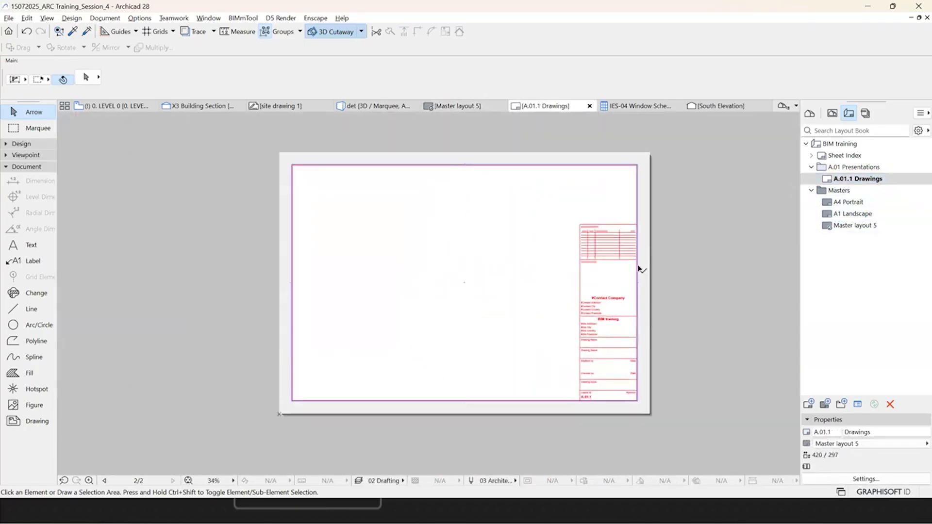
{"action": "scroll", "coordinate": [345, 320], "scroll_direction": "up", "scroll_amount": 1}
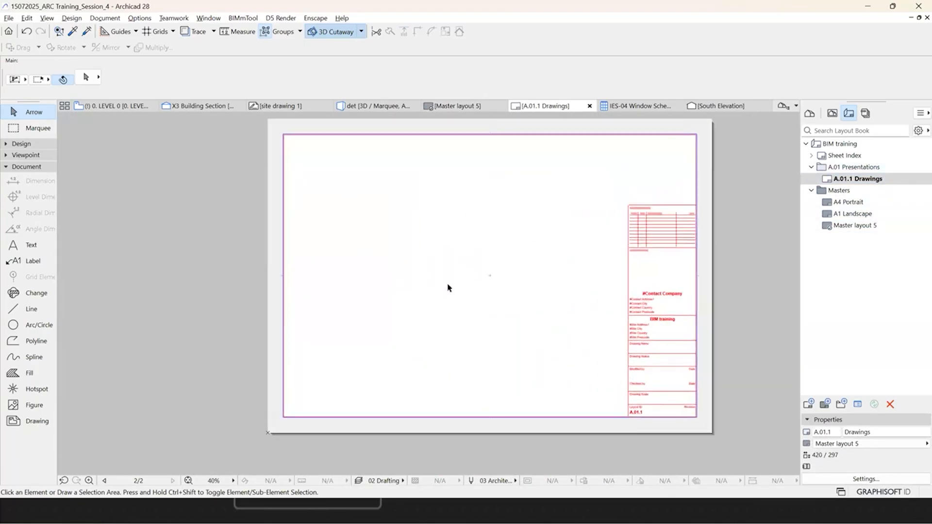
Step: Change the master layout of the Drawings layout to A1 Landscape in its layout settings
{"action": "right_click", "coordinate": [851, 179]}
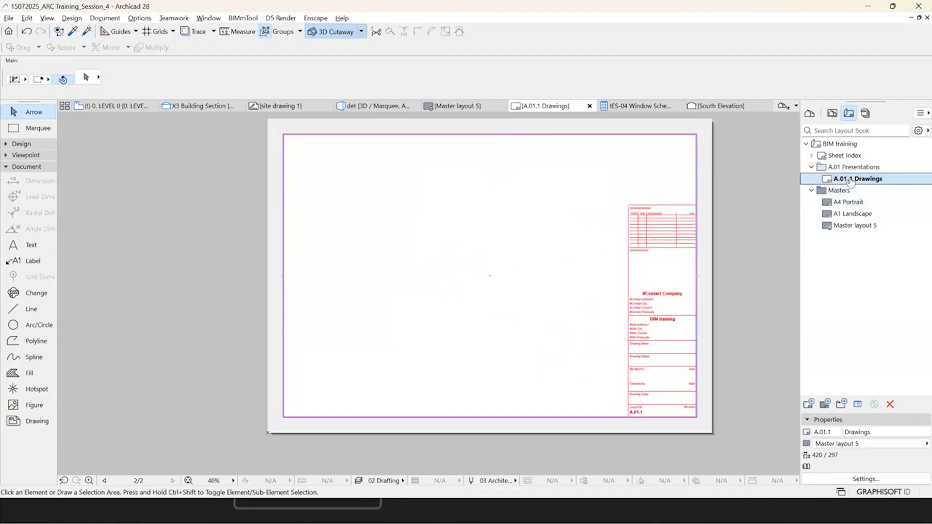
{"action": "left_click", "coordinate": [875, 274]}
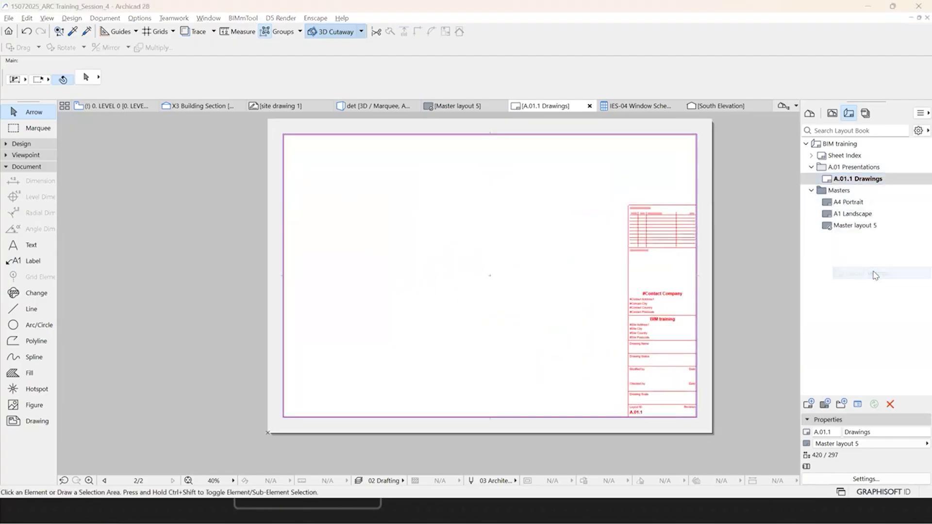
{"action": "left_click", "coordinate": [465, 261]}
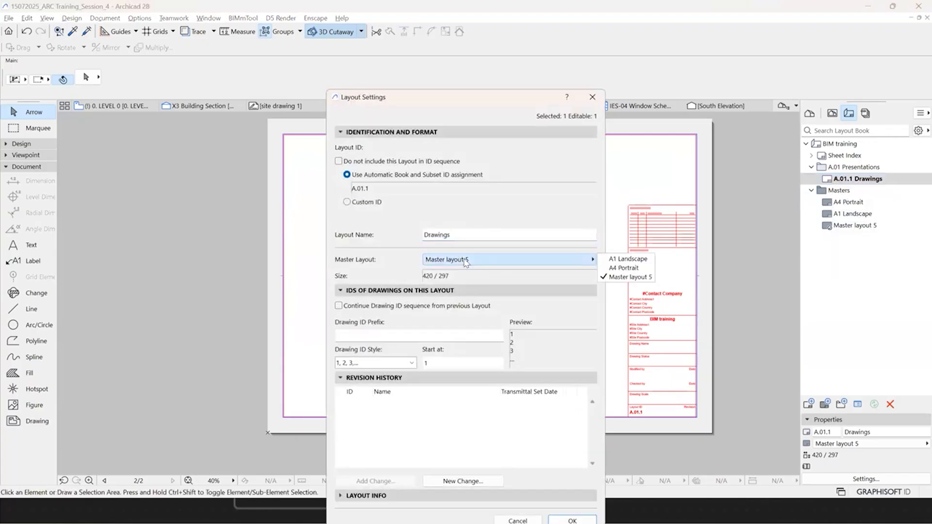
{"action": "left_click", "coordinate": [641, 262]}
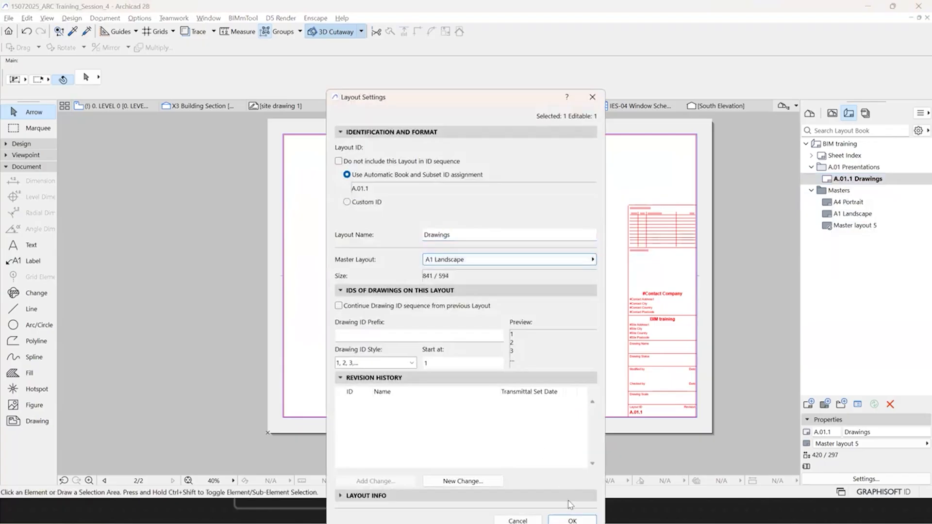
{"action": "left_click", "coordinate": [573, 520]}
{"action": "scroll", "coordinate": [344, 359], "scroll_direction": "down", "scroll_amount": 5}
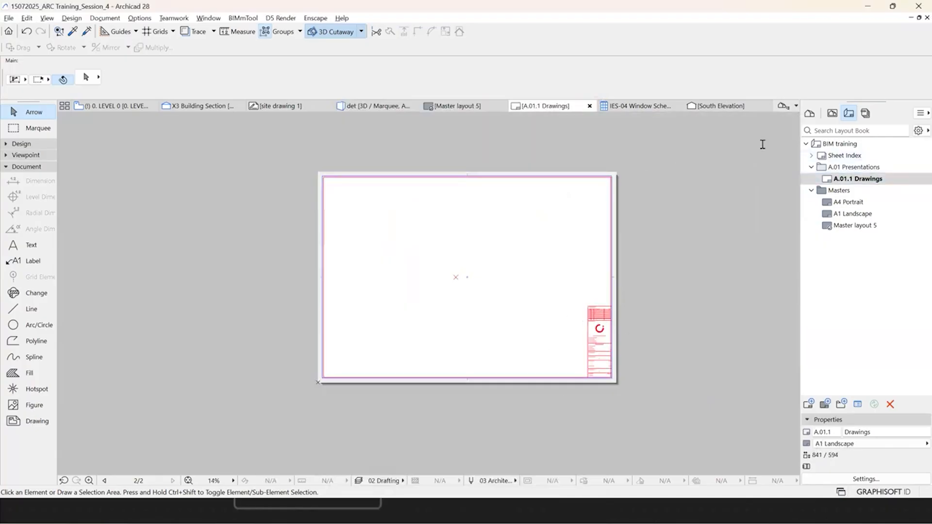
Step: Place the Architectural LEVEL 0 plan view on the left half of the Drawings sheet
{"action": "left_click", "coordinate": [835, 115]}
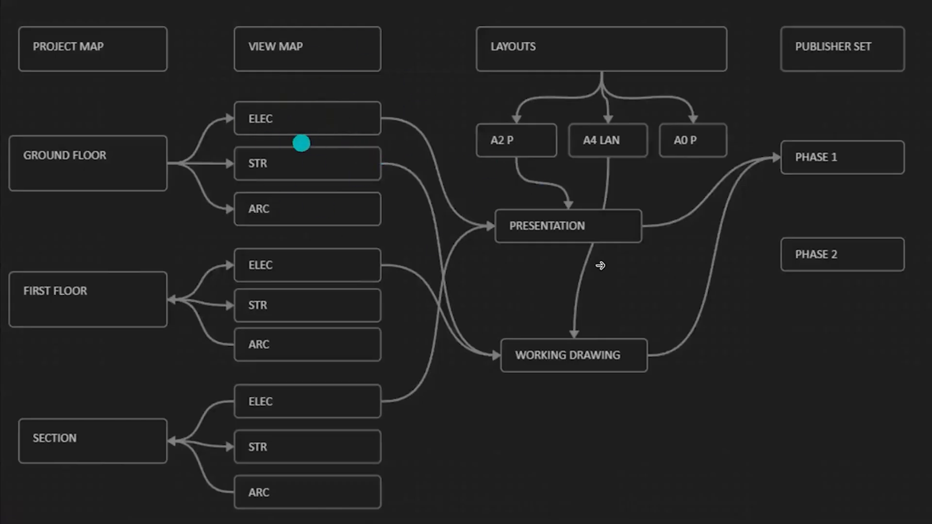
{"action": "key", "text": "alt+Tab"}
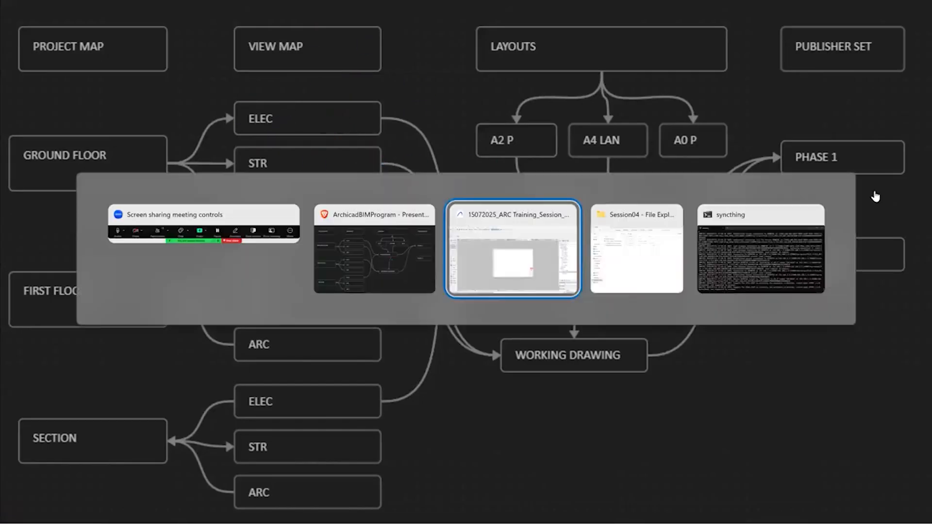
{"action": "left_click_drag", "start_coordinate": [520, 255], "coordinate": [414, 247]}
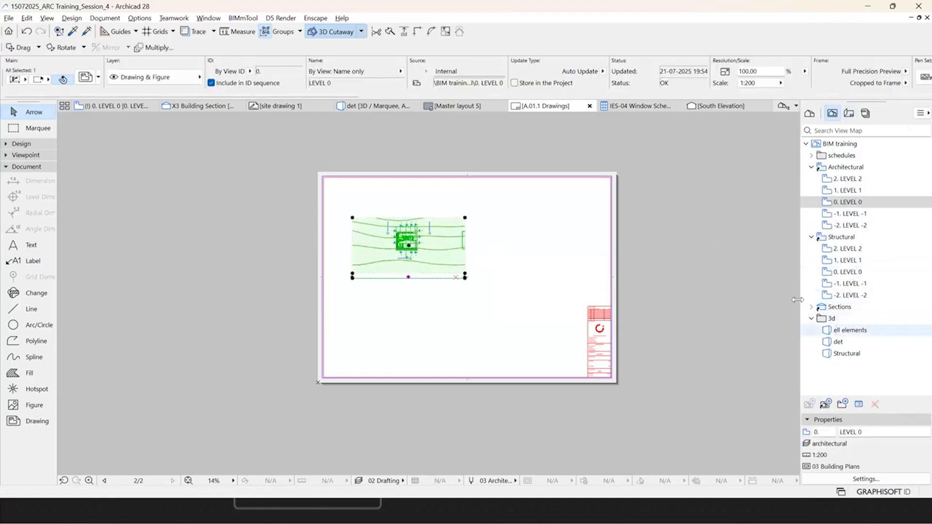
Step: Place the X3 Building Section view on the upper right area of the Drawings sheet
{"action": "left_click", "coordinate": [825, 307]}
{"action": "left_click", "coordinate": [812, 306]}
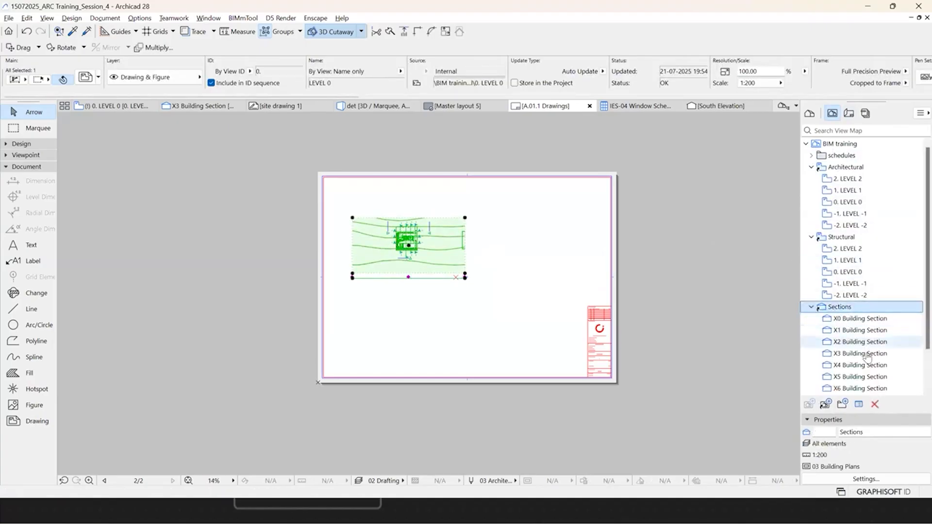
{"action": "left_click_drag", "start_coordinate": [867, 357], "coordinate": [547, 224]}
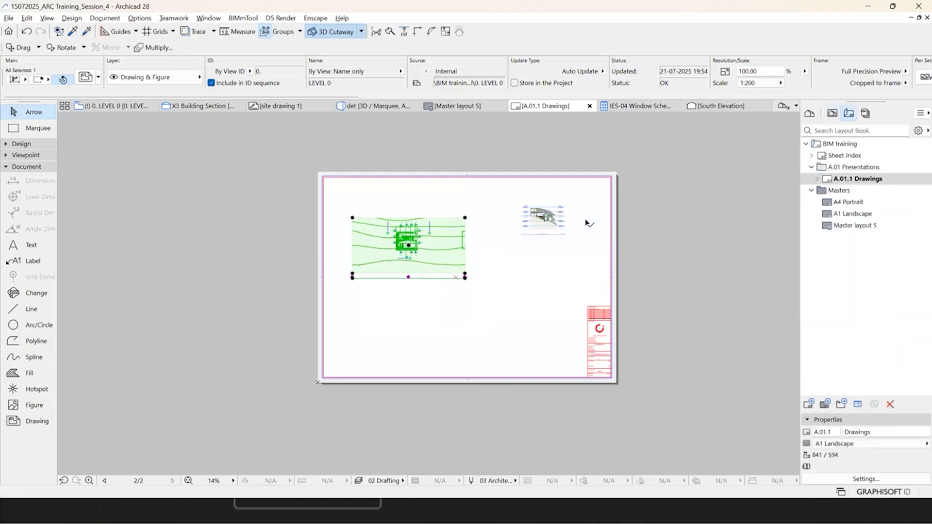
Step: Set the drawing scale of the placed X3 building section to 1:100
{"action": "left_click", "coordinate": [553, 218]}
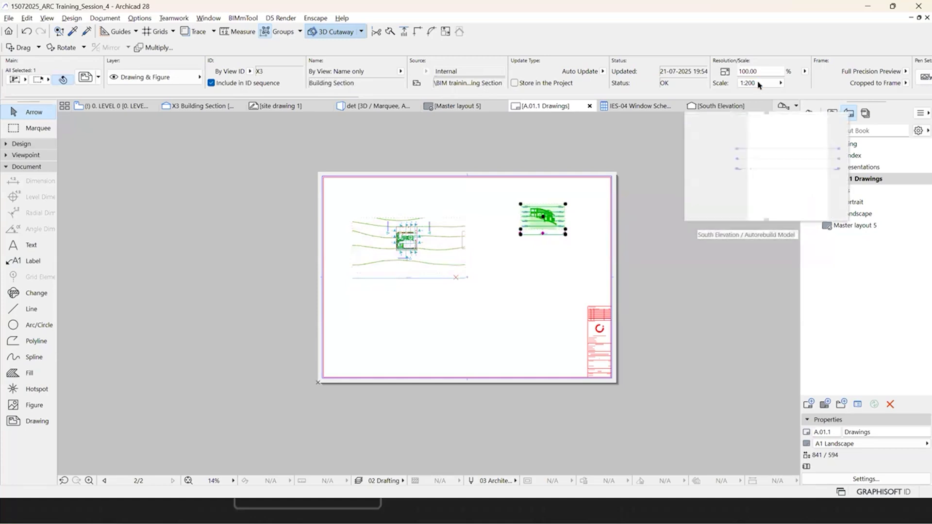
{"action": "left_click", "coordinate": [587, 220]}
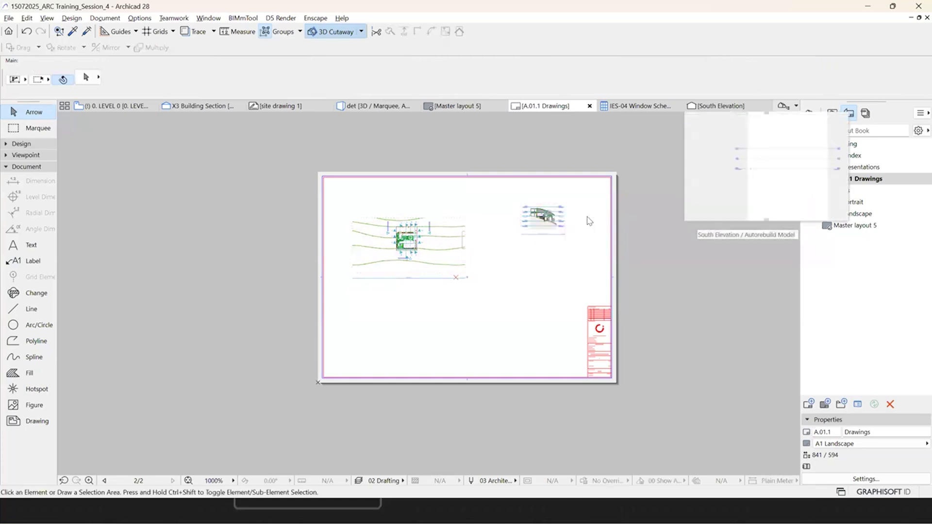
{"action": "left_click", "coordinate": [547, 222]}
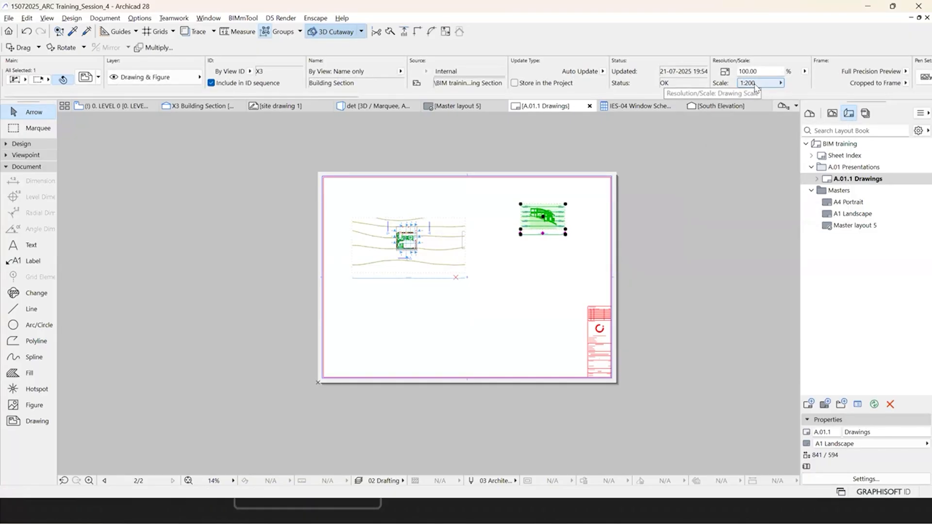
{"action": "left_click", "coordinate": [755, 84]}
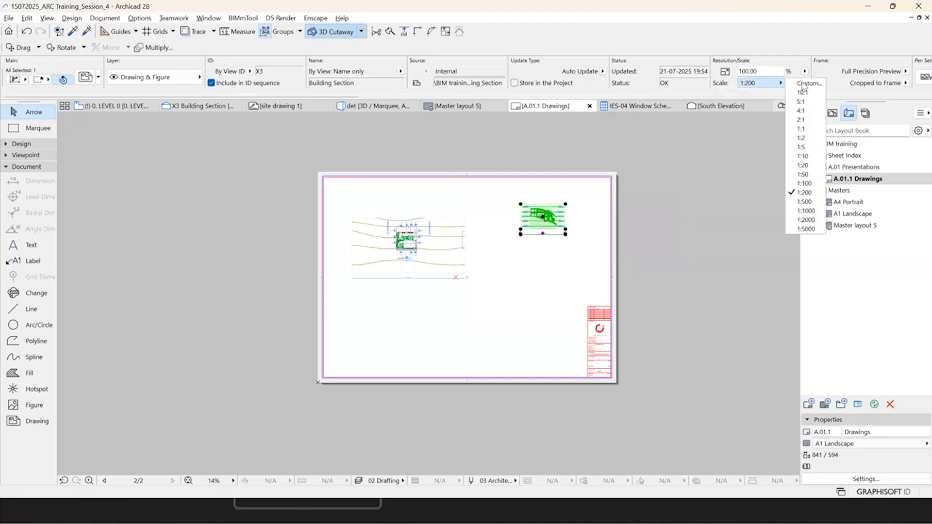
{"action": "left_click", "coordinate": [805, 184]}
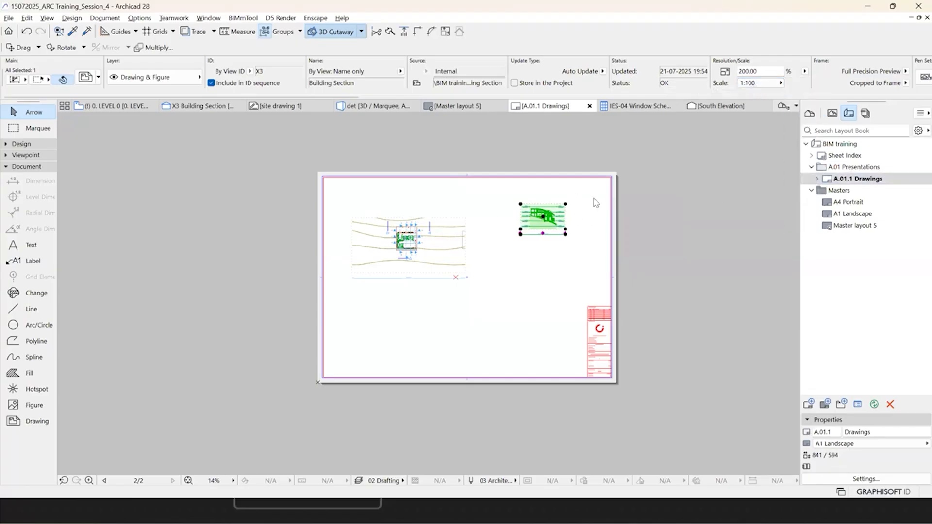
{"action": "left_click", "coordinate": [666, 206]}
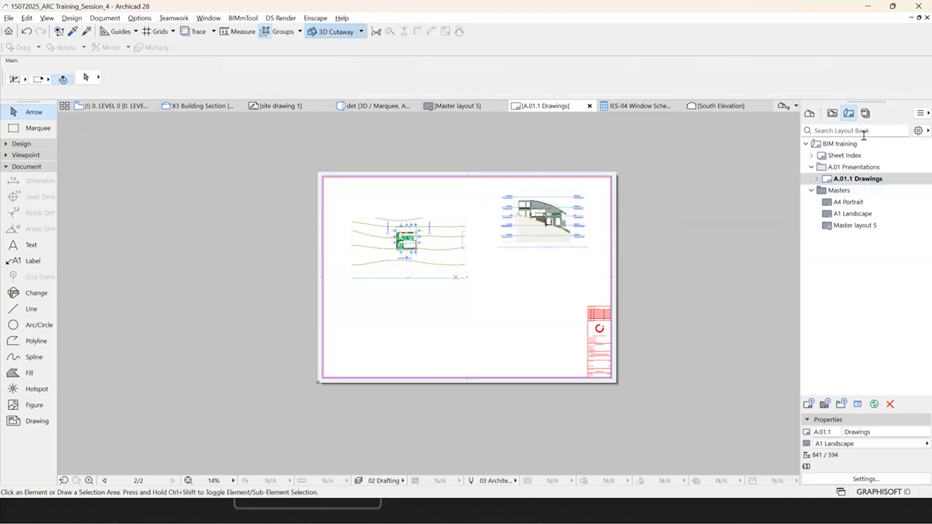
Step: Place the ICS-01 Components Schedule from the schedules folder on the sheet, below the plan and section drawings
{"action": "left_click", "coordinate": [834, 115]}
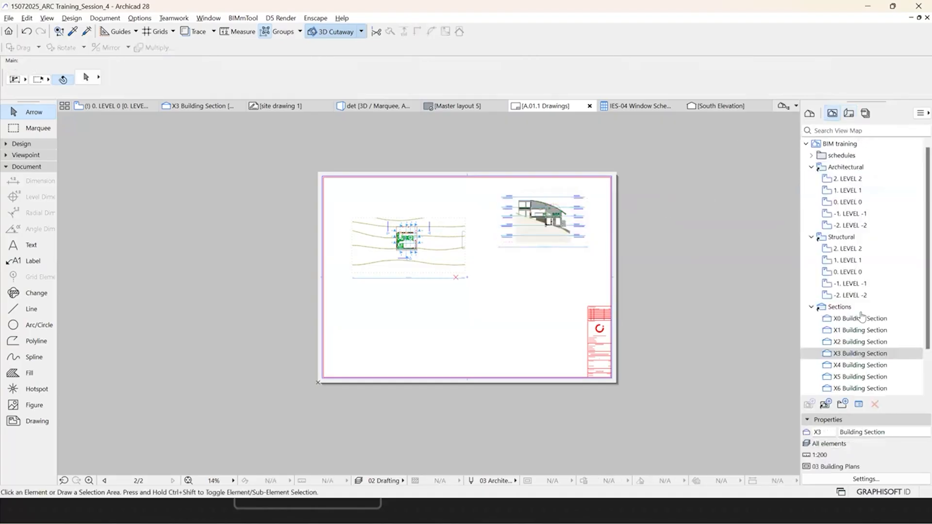
{"action": "double_click", "coordinate": [819, 156]}
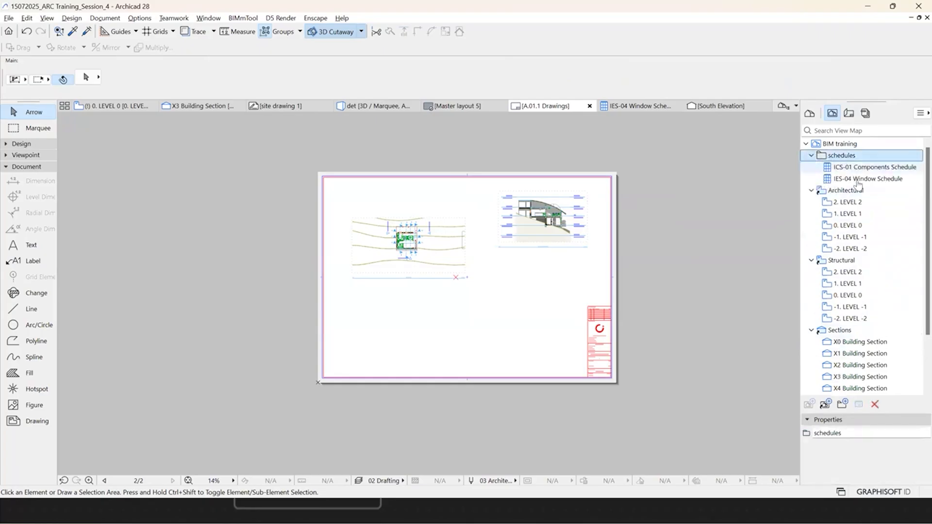
{"action": "left_click_drag", "start_coordinate": [860, 167], "coordinate": [484, 335]}
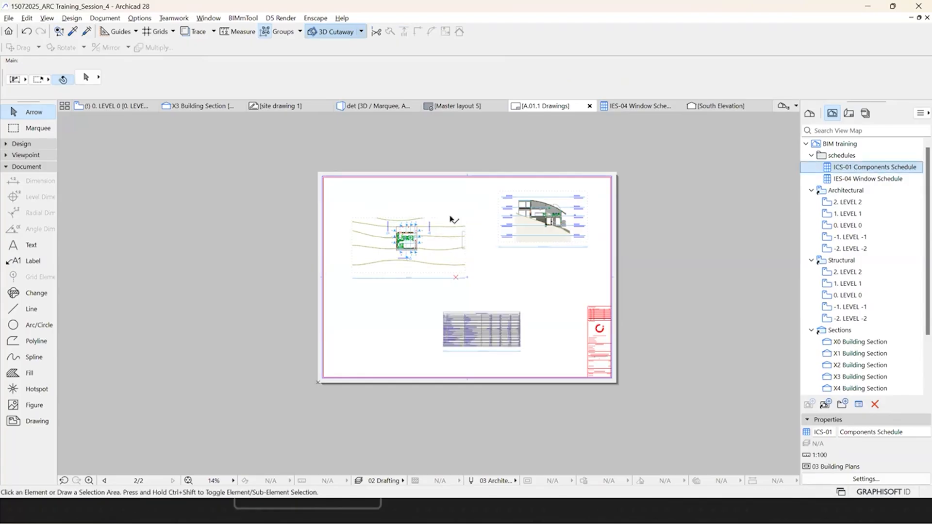
{"action": "scroll", "coordinate": [351, 282], "scroll_direction": "up", "scroll_amount": 3}
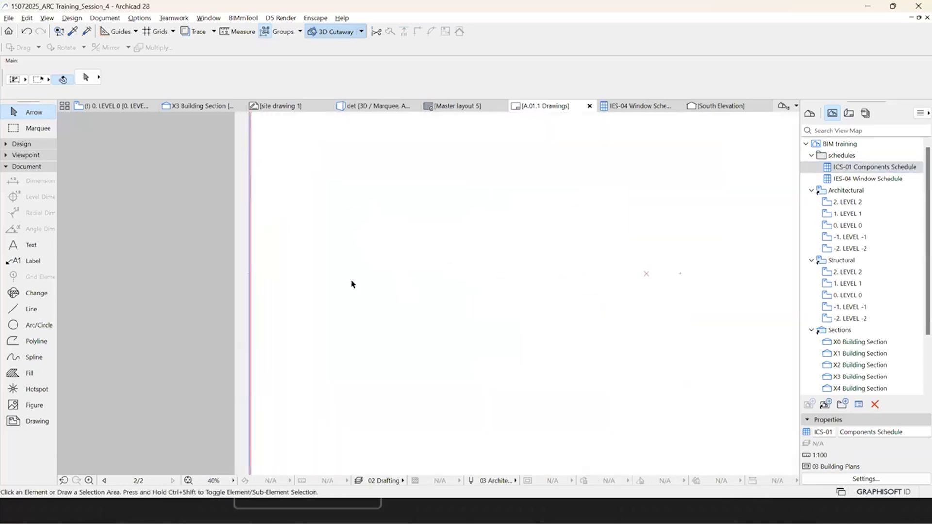
Step: Examine the arrangement of the plan, section and components schedule drawings on the Drawings sheet
{"action": "scroll", "coordinate": [338, 279], "scroll_direction": "up", "scroll_amount": 1}
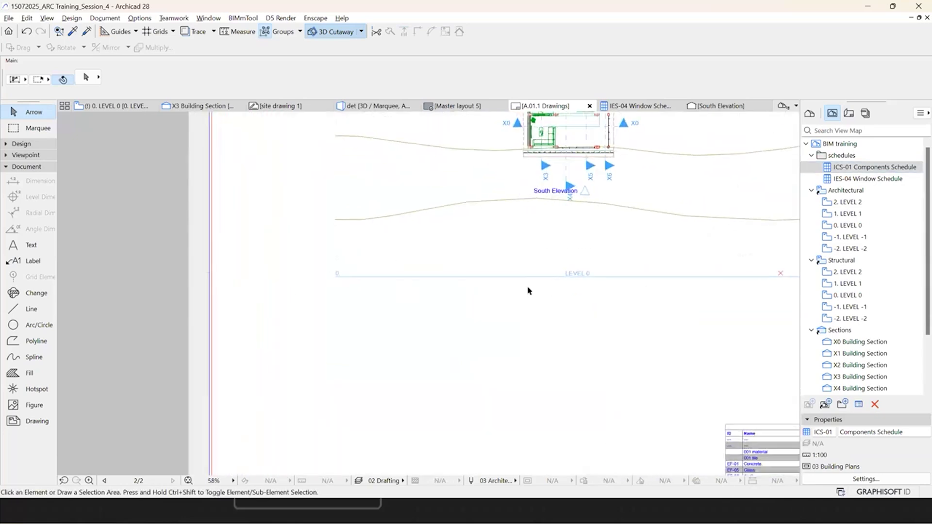
{"action": "scroll", "coordinate": [423, 281], "scroll_direction": "down", "scroll_amount": 2}
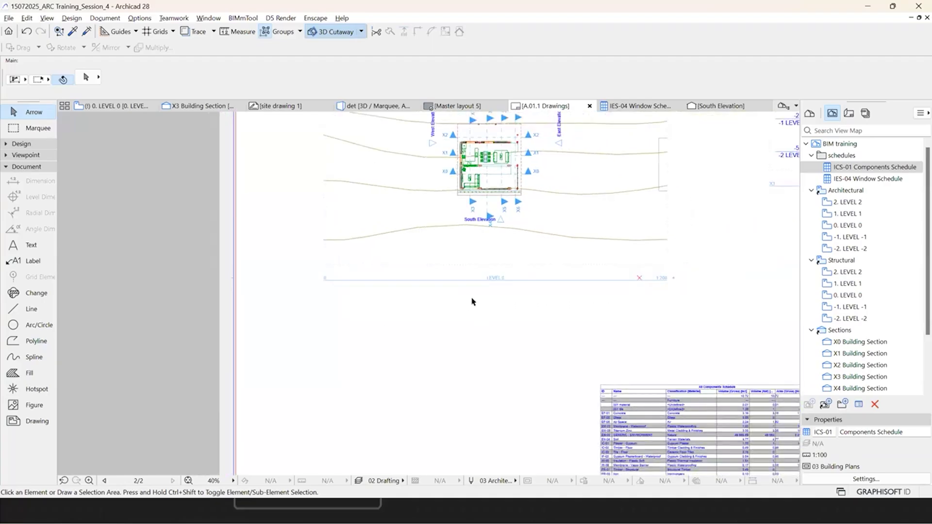
{"action": "scroll", "coordinate": [428, 301], "scroll_direction": "up", "scroll_amount": 1}
{"action": "scroll", "coordinate": [552, 216], "scroll_direction": "up", "scroll_amount": 1}
{"action": "scroll", "coordinate": [670, 243], "scroll_direction": "down", "scroll_amount": 2}
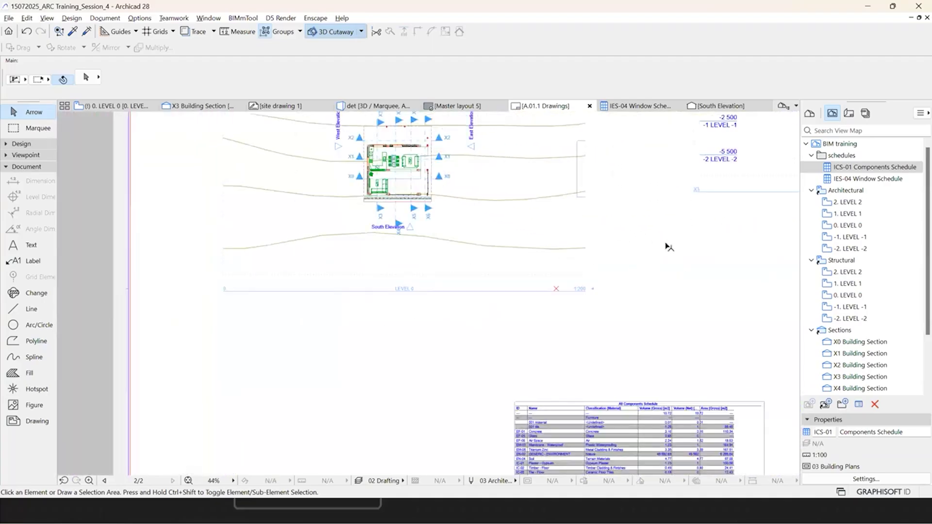
{"action": "scroll", "coordinate": [569, 174], "scroll_direction": "up", "scroll_amount": 1}
{"action": "scroll", "coordinate": [500, 364], "scroll_direction": "up", "scroll_amount": 1}
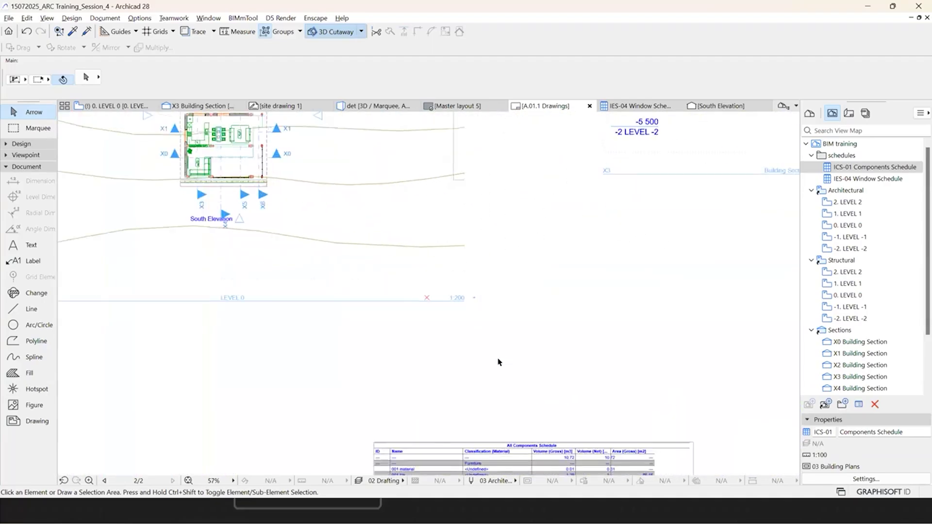
{"action": "scroll", "coordinate": [458, 359], "scroll_direction": "down", "scroll_amount": 3}
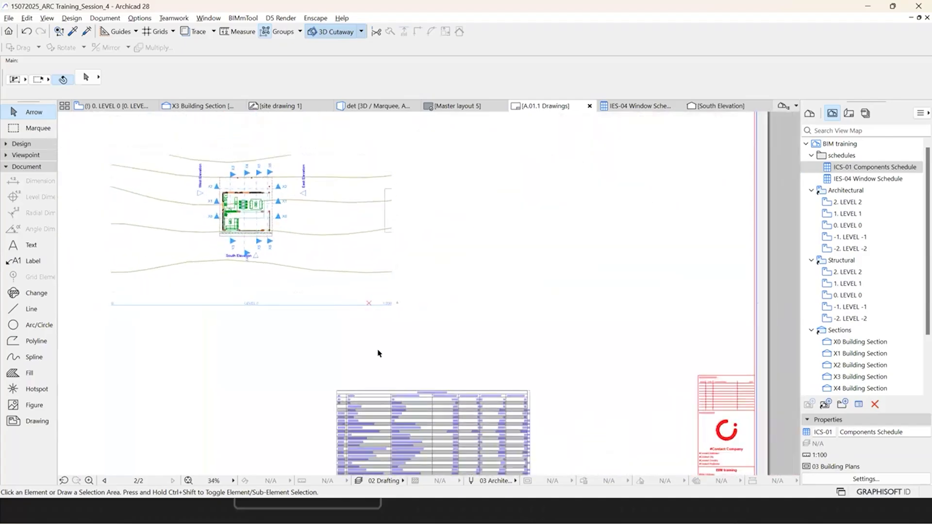
{"action": "scroll", "coordinate": [602, 340], "scroll_direction": "up", "scroll_amount": 5}
{"action": "scroll", "coordinate": [379, 340], "scroll_direction": "down", "scroll_amount": 1}
{"action": "scroll", "coordinate": [384, 304], "scroll_direction": "down", "scroll_amount": 3}
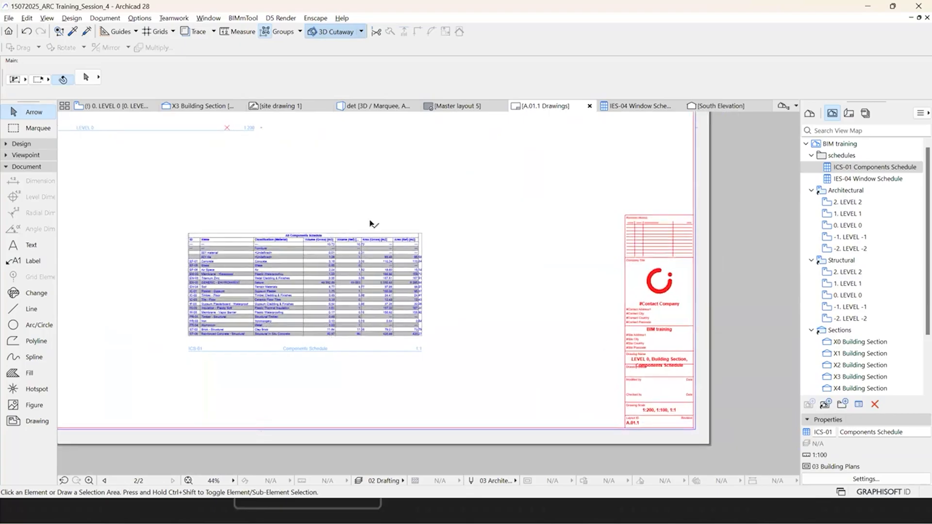
Step: Inspect the drawing name, drawing scale and layout ID fields in the title block of the Drawings sheet
{"action": "scroll", "coordinate": [510, 250], "scroll_direction": "up", "scroll_amount": 1}
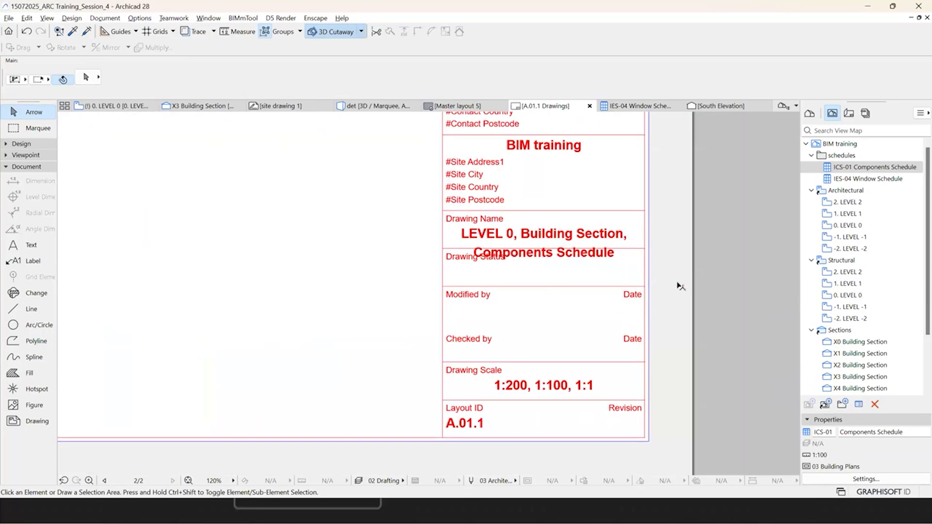
{"action": "scroll", "coordinate": [291, 189], "scroll_direction": "down", "scroll_amount": 4}
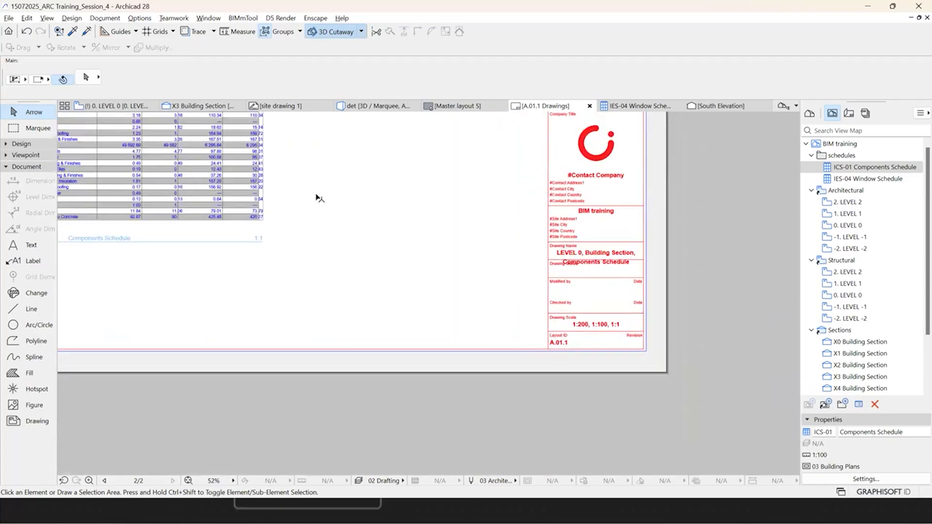
{"action": "scroll", "coordinate": [444, 231], "scroll_direction": "down", "scroll_amount": 2}
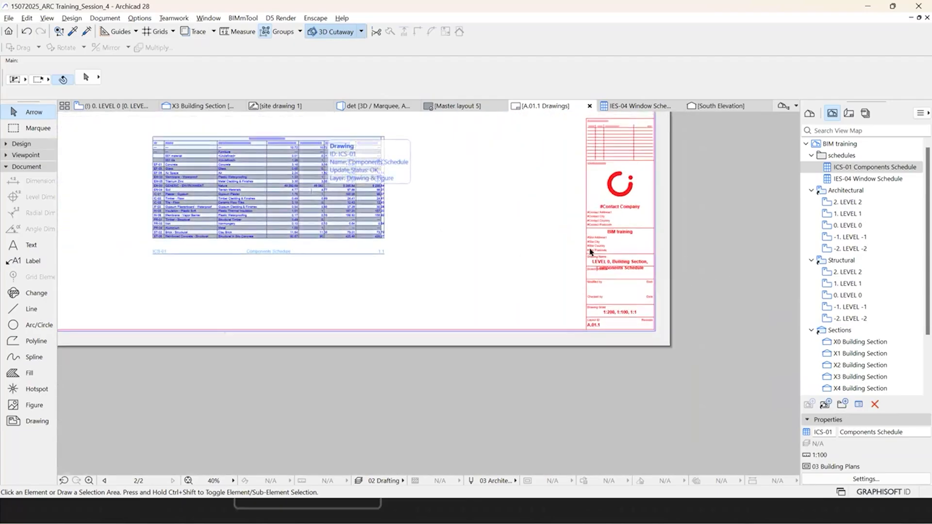
{"action": "scroll", "coordinate": [548, 321], "scroll_direction": "up", "scroll_amount": 2}
{"action": "scroll", "coordinate": [548, 320], "scroll_direction": "up", "scroll_amount": 4}
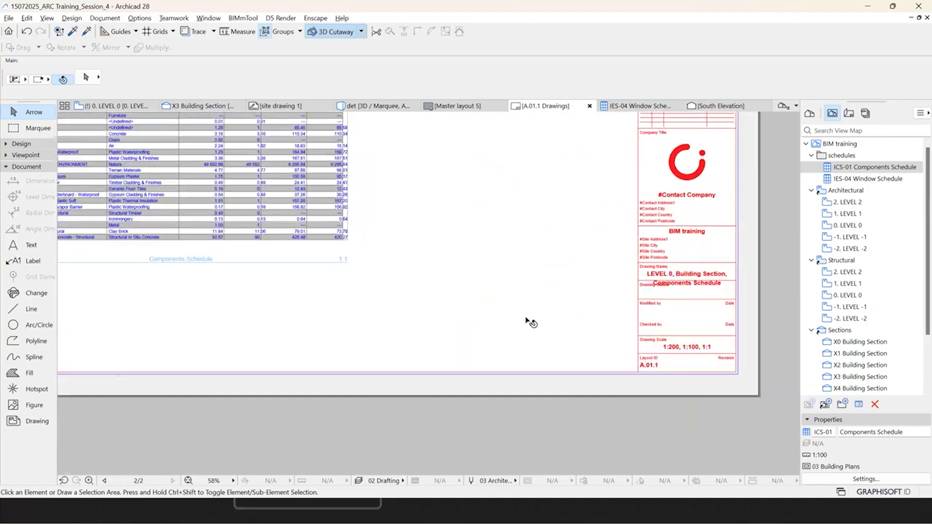
{"action": "scroll", "coordinate": [554, 320], "scroll_direction": "down", "scroll_amount": 3}
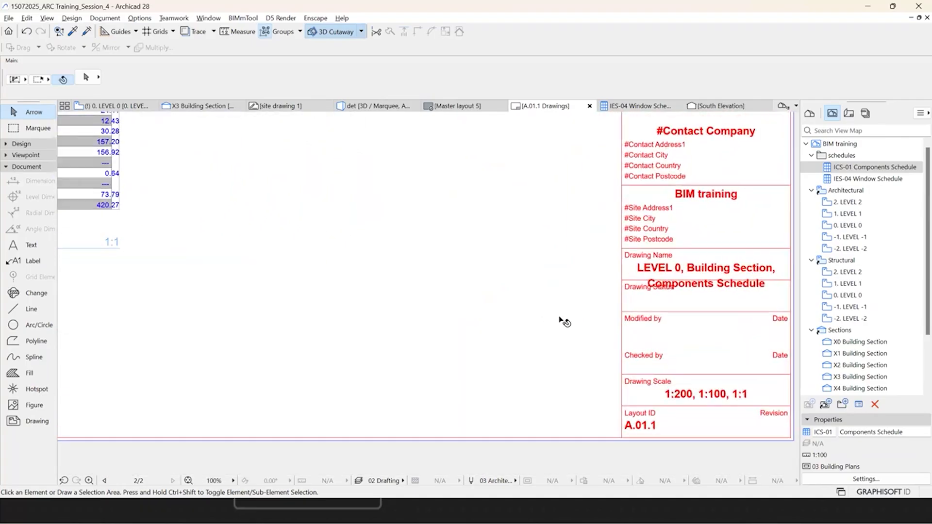
{"action": "scroll", "coordinate": [679, 345], "scroll_direction": "up", "scroll_amount": 5}
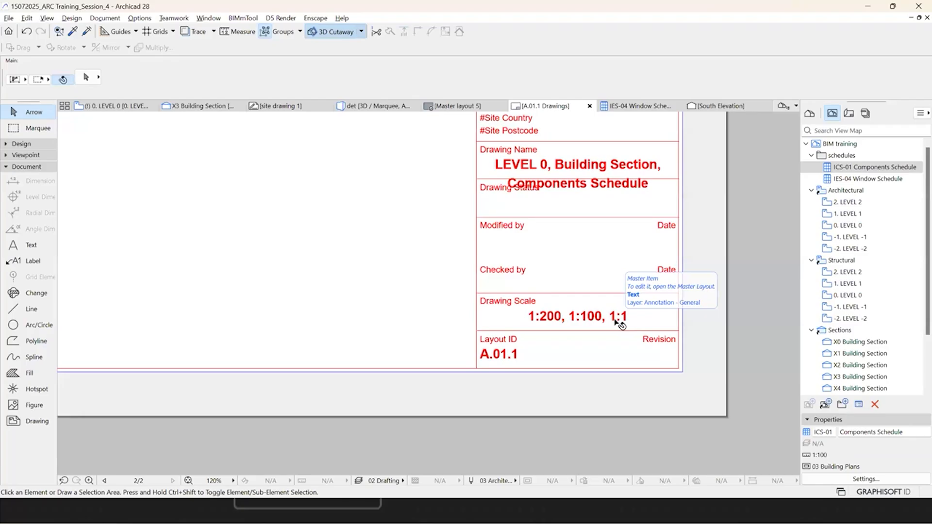
{"action": "scroll", "coordinate": [728, 295], "scroll_direction": "down", "scroll_amount": 4}
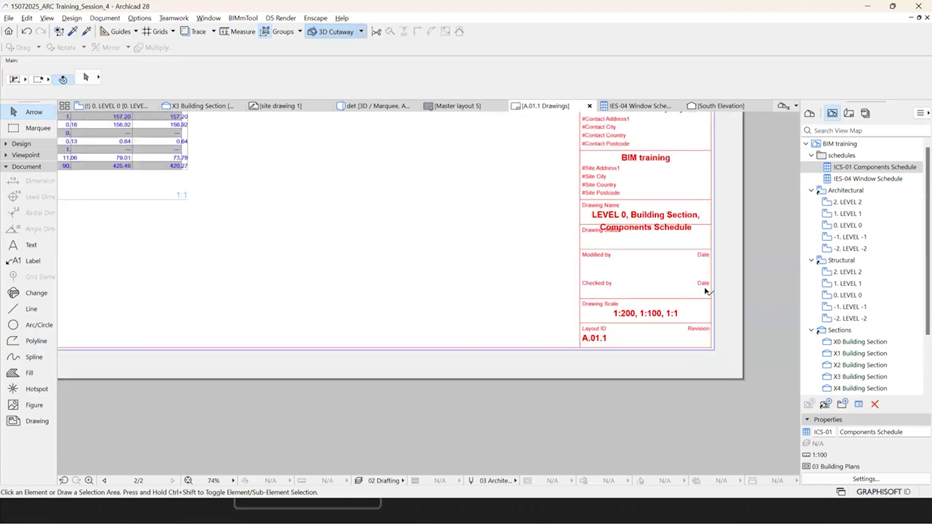
{"action": "scroll", "coordinate": [692, 293], "scroll_direction": "down", "scroll_amount": 3}
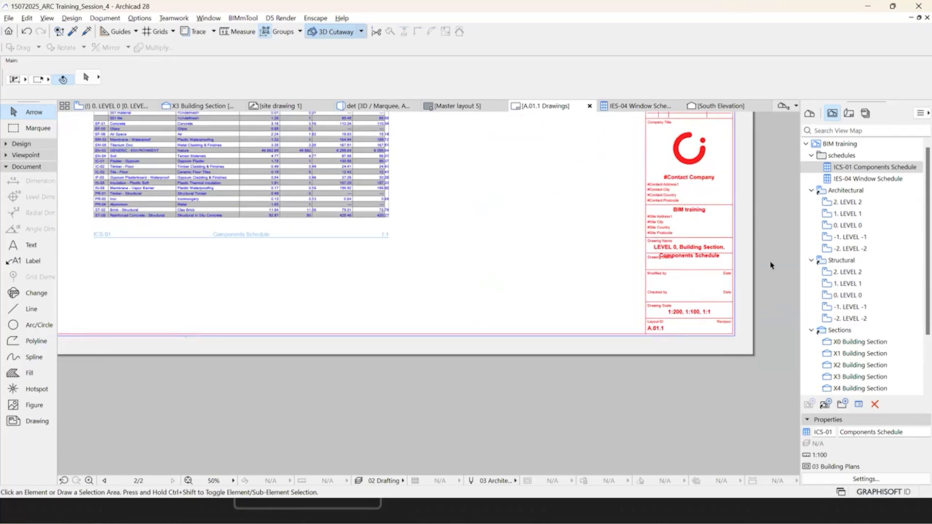
{"action": "scroll", "coordinate": [670, 333], "scroll_direction": "down", "scroll_amount": 3}
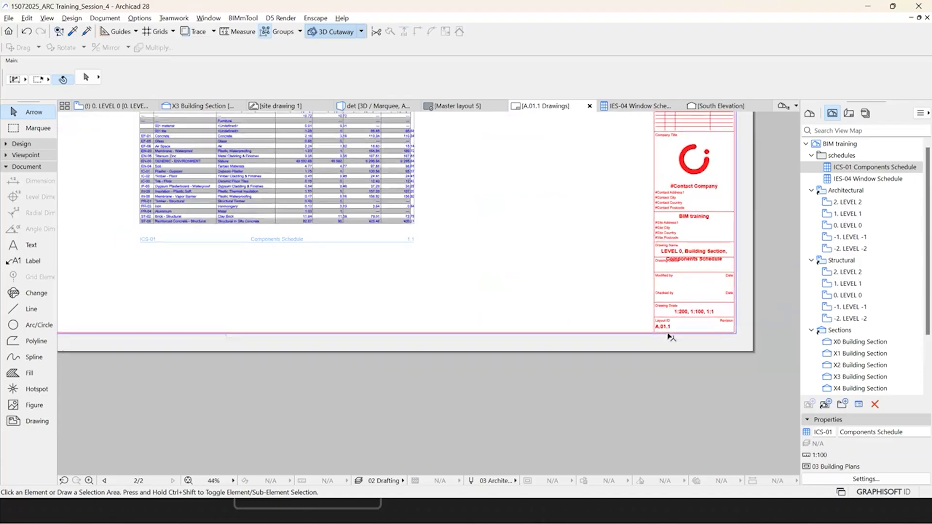
{"action": "scroll", "coordinate": [646, 357], "scroll_direction": "down", "scroll_amount": 1}
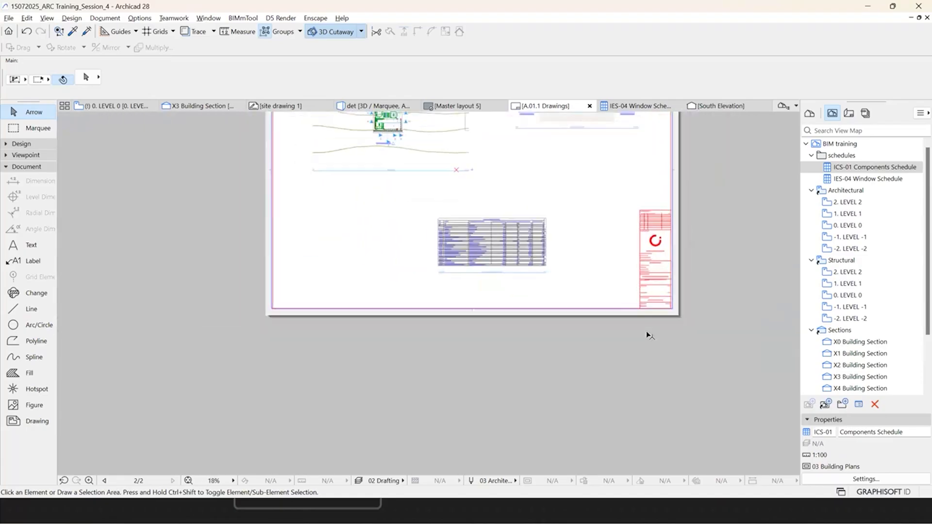
{"action": "scroll", "coordinate": [624, 332], "scroll_direction": "up", "scroll_amount": 3}
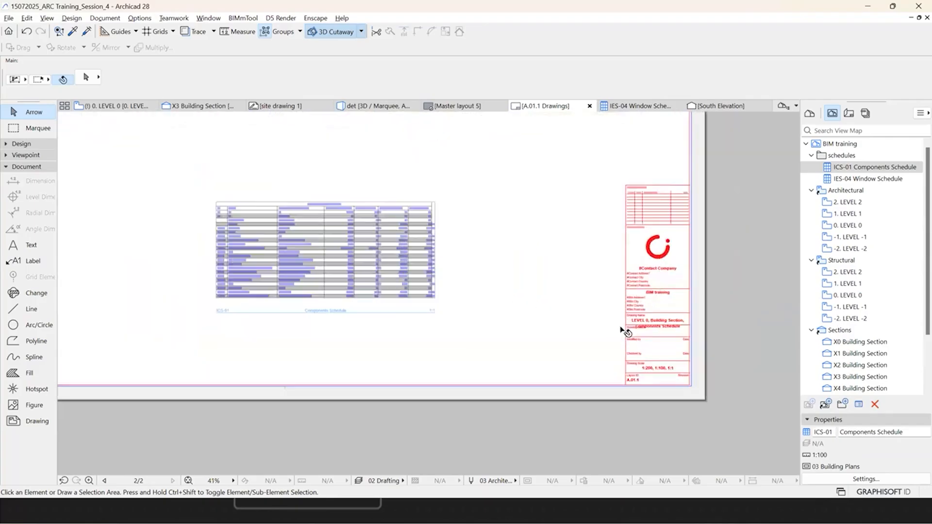
{"action": "scroll", "coordinate": [611, 355], "scroll_direction": "up", "scroll_amount": 3}
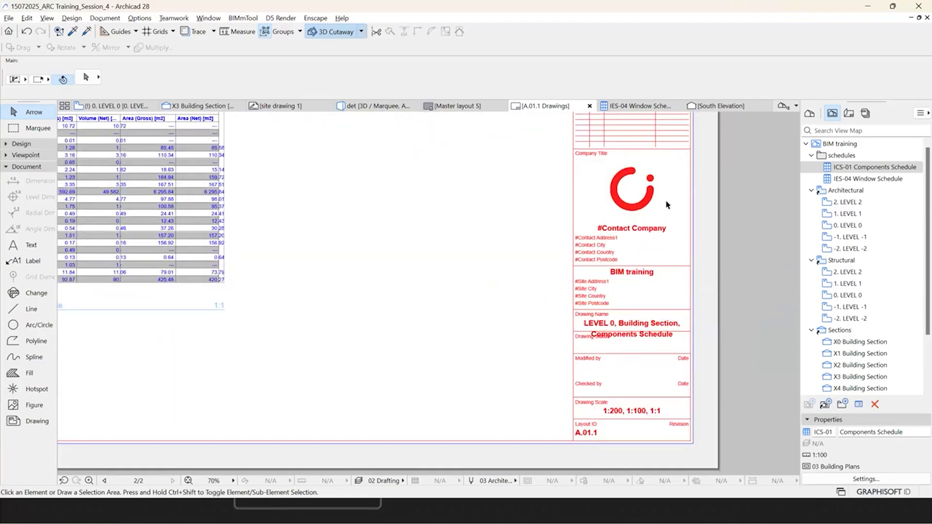
Step: Open the Organizer for the BIM training project with the View Map beside the Layout Book
{"action": "left_click", "coordinate": [849, 114]}
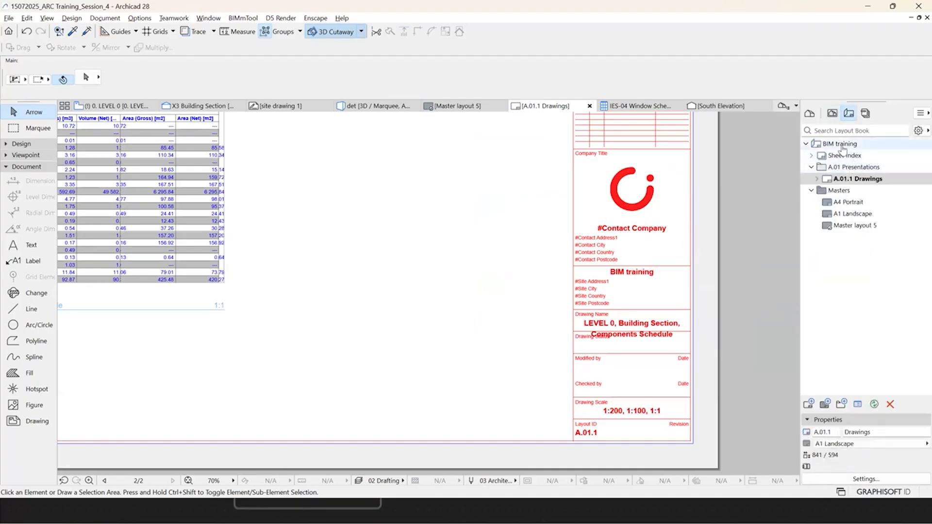
{"action": "left_click", "coordinate": [874, 144]}
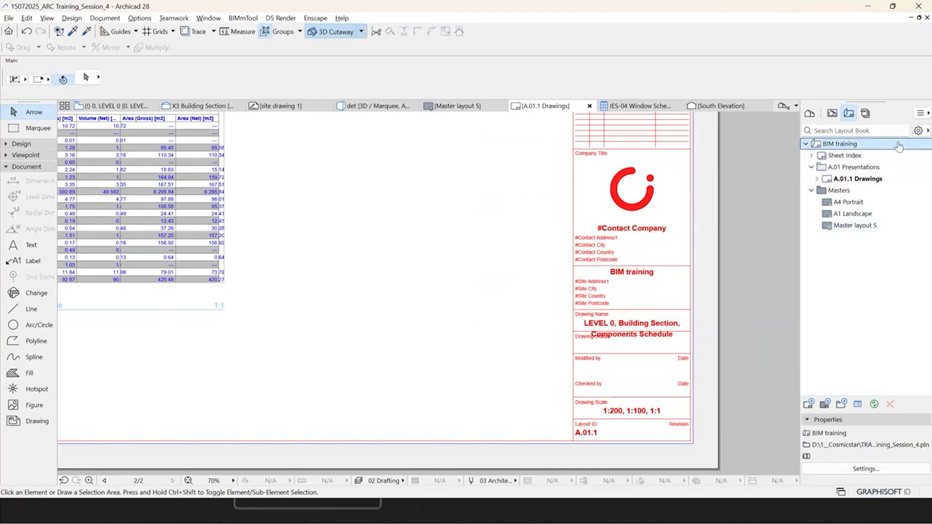
{"action": "scroll", "coordinate": [388, 319], "scroll_direction": "down", "scroll_amount": 3}
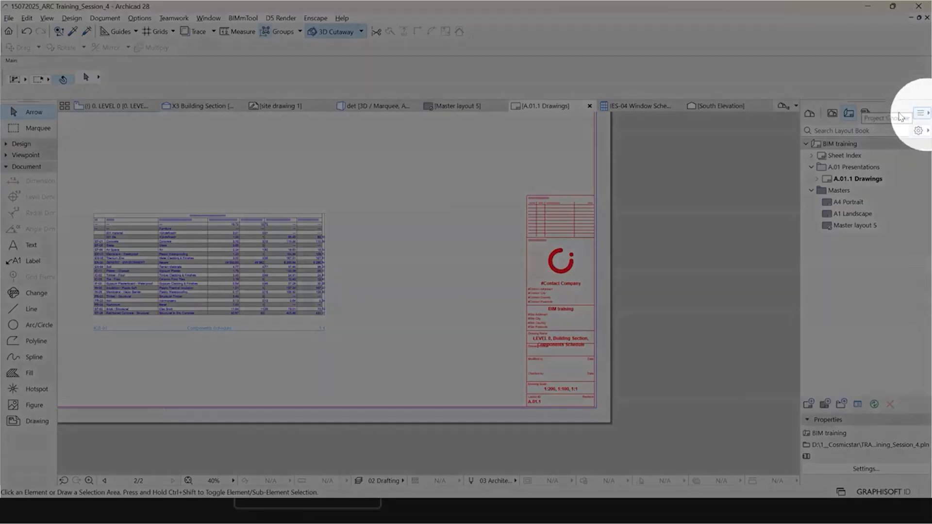
{"action": "left_click", "coordinate": [917, 116]}
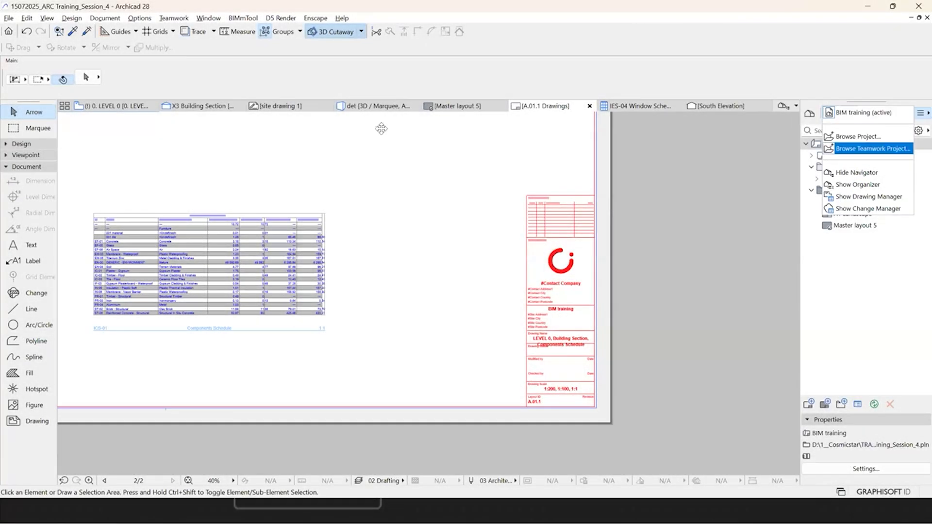
{"action": "left_click_drag", "start_coordinate": [316, 127], "coordinate": [479, 117]}
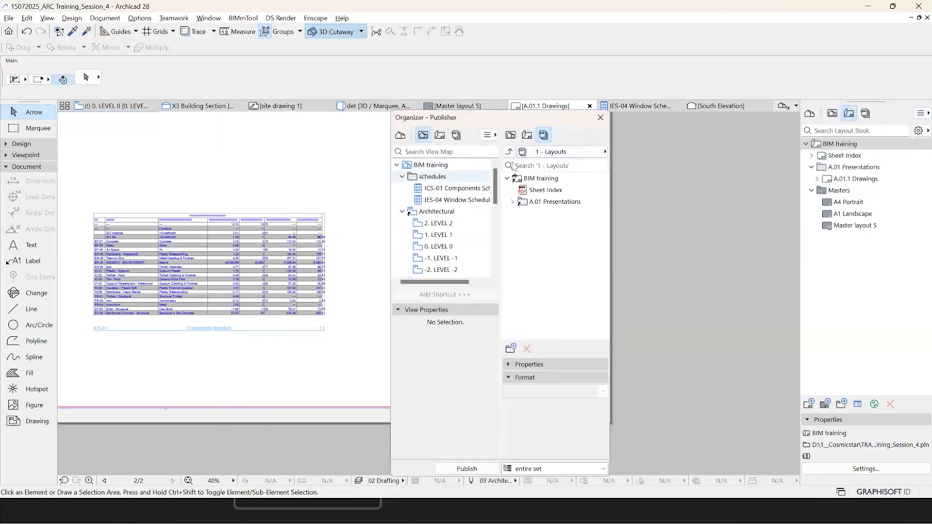
{"action": "left_click", "coordinate": [527, 135]}
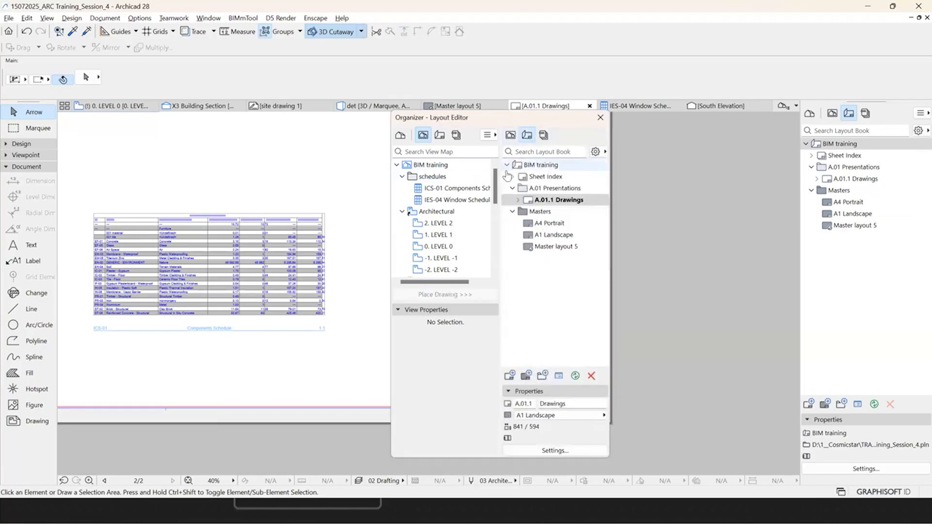
Step: Place the whole Architectural view folder under the BIM training layout book root, generating a subset with one layout per level
{"action": "left_click", "coordinate": [536, 165]}
{"action": "left_click", "coordinate": [513, 188]}
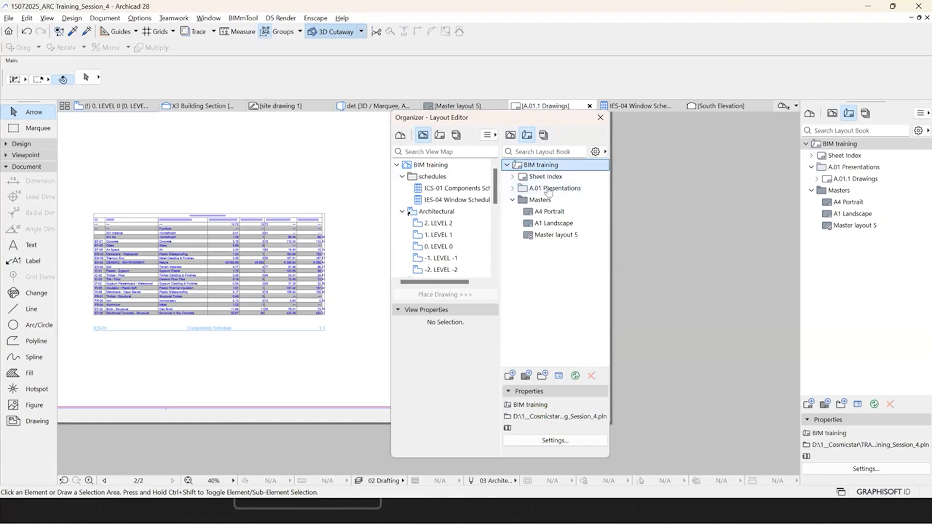
{"action": "left_click", "coordinate": [454, 212]}
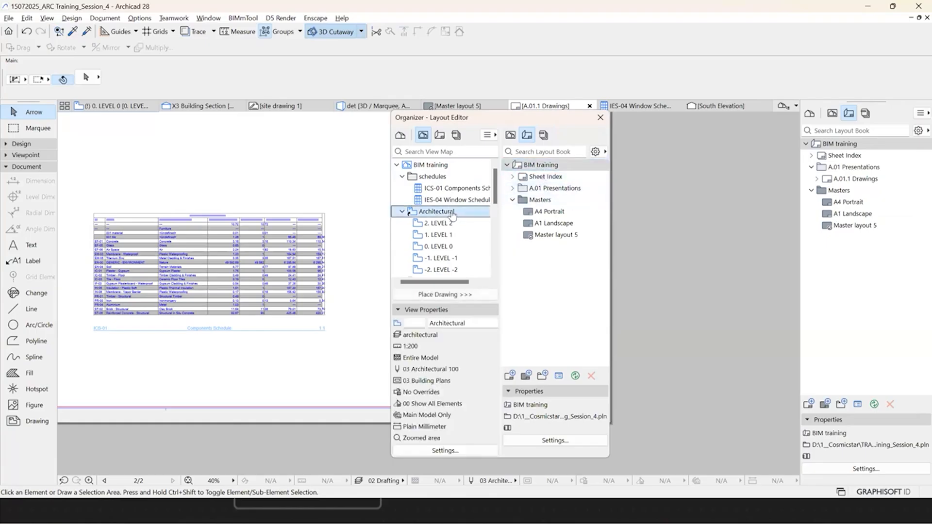
{"action": "scroll", "coordinate": [455, 209], "scroll_direction": "down", "scroll_amount": 1}
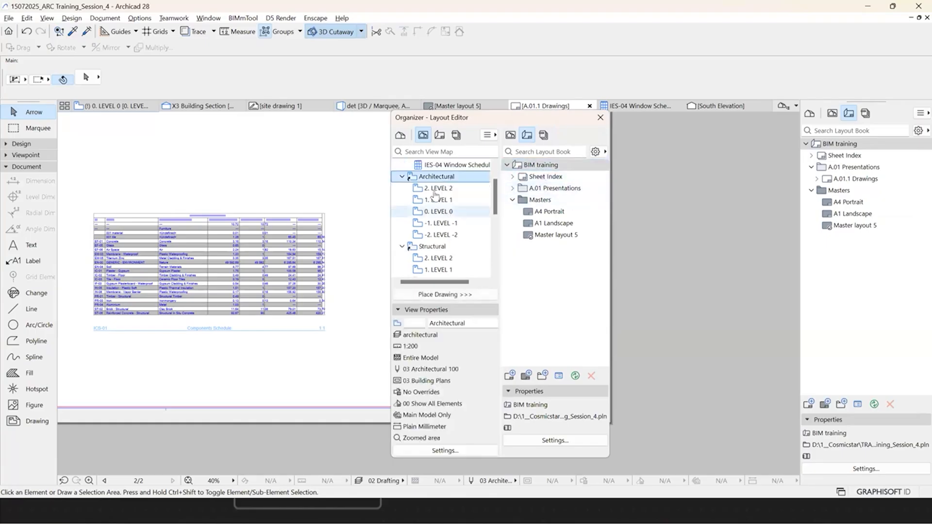
{"action": "left_click", "coordinate": [556, 189]}
{"action": "left_click", "coordinate": [547, 168]}
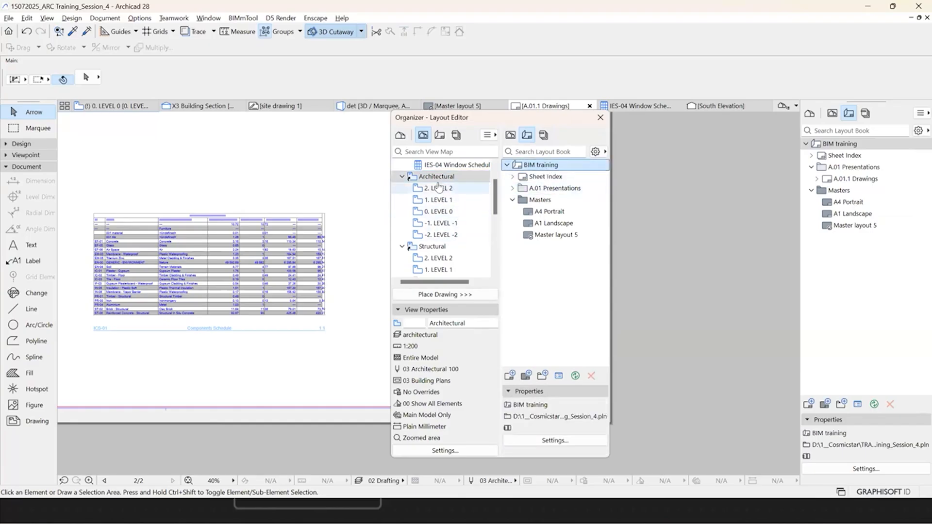
{"action": "left_click", "coordinate": [443, 200]}
{"action": "left_click", "coordinate": [444, 212]}
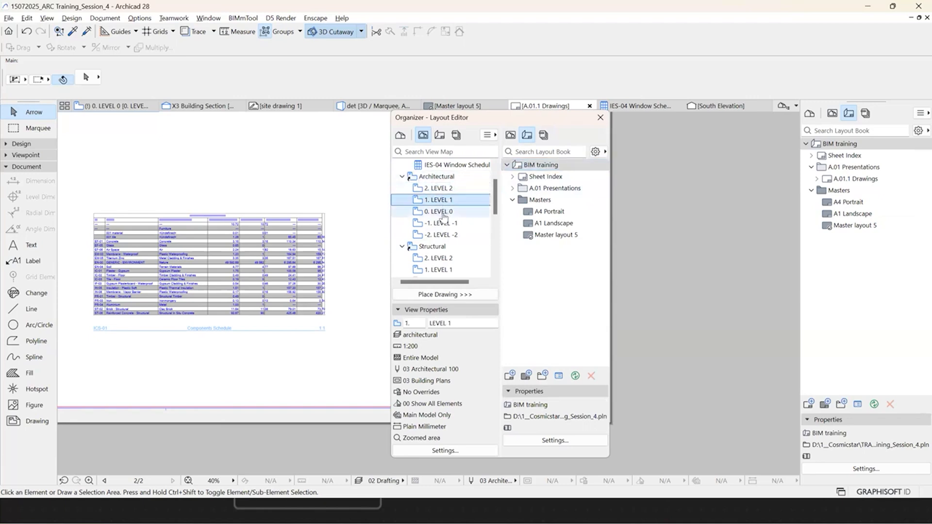
{"action": "left_click", "coordinate": [443, 223]}
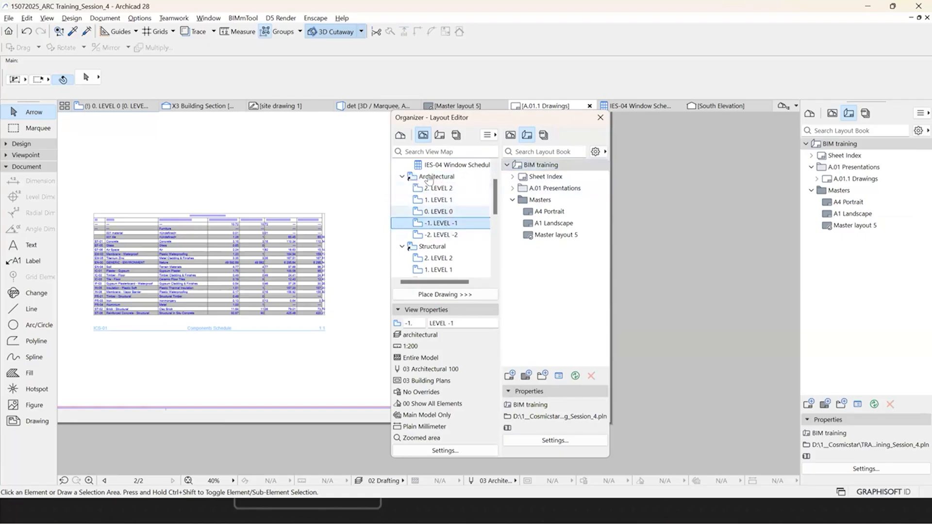
{"action": "left_click", "coordinate": [443, 178]}
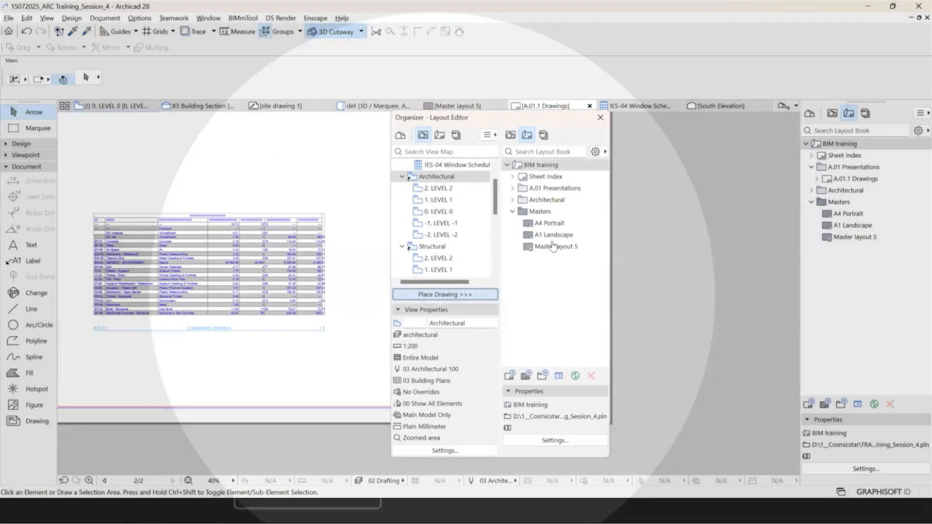
{"action": "left_click", "coordinate": [554, 246]}
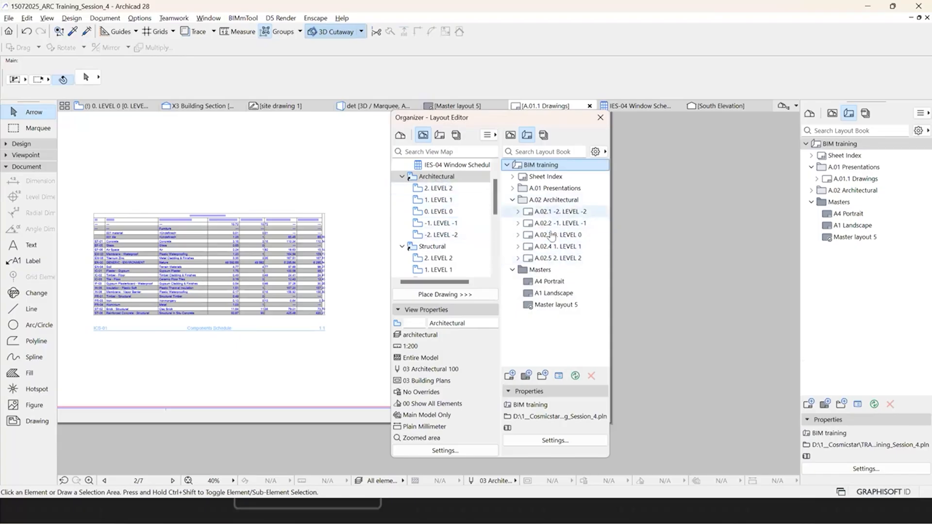
Step: Open the A.02.3 0. LEVEL 0 layout and crop the plan drawing's right edge back clear of the title block
{"action": "double_click", "coordinate": [552, 236]}
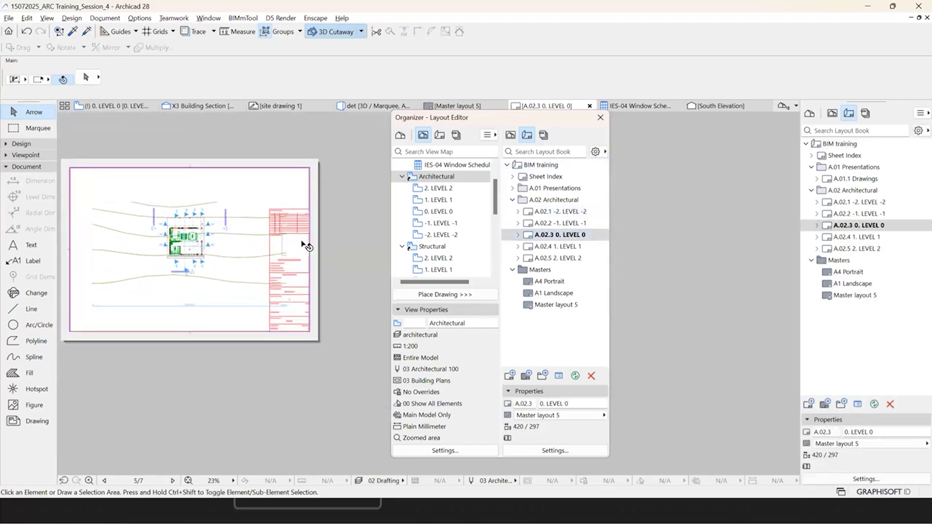
{"action": "scroll", "coordinate": [316, 243], "scroll_direction": "up", "scroll_amount": 2}
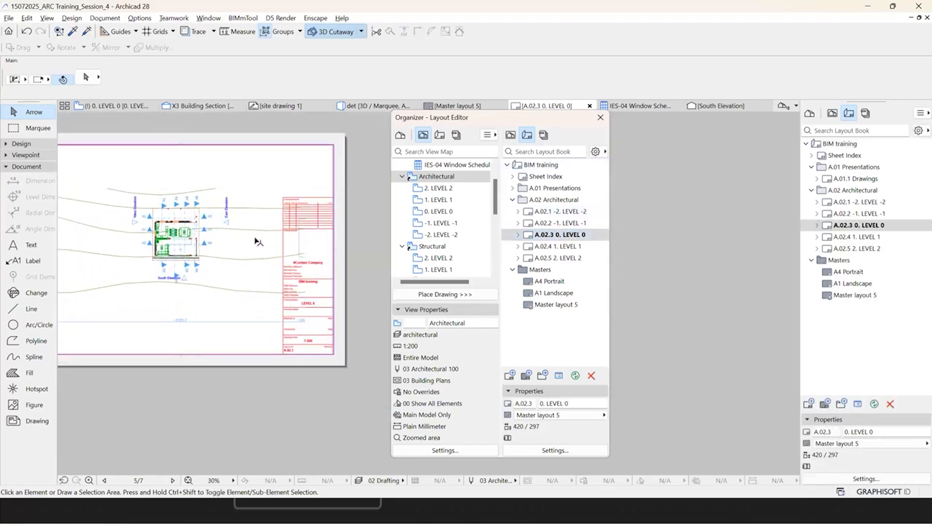
{"action": "scroll", "coordinate": [258, 234], "scroll_direction": "up", "scroll_amount": 1}
{"action": "left_click", "coordinate": [259, 234]}
{"action": "left_click", "coordinate": [317, 234]}
{"action": "left_click", "coordinate": [255, 234]}
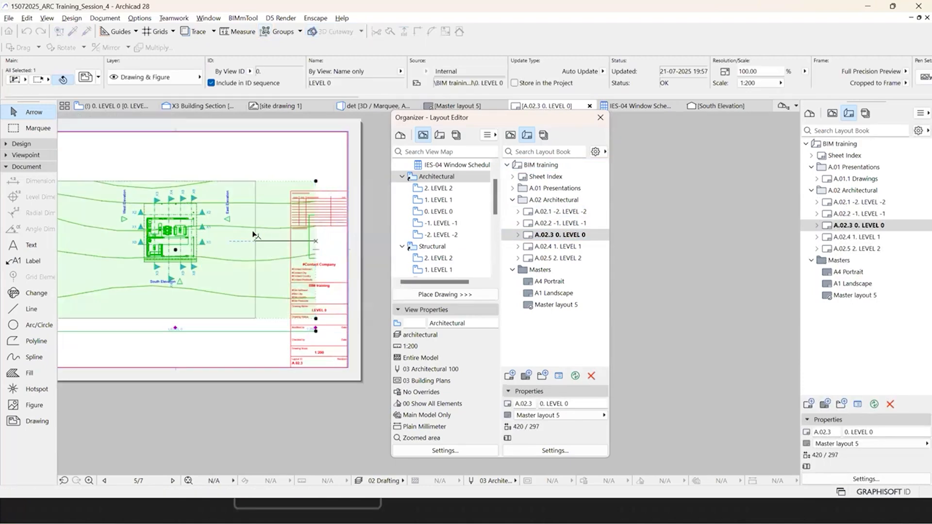
Step: Crop the left edge of the LEVEL 0 plan drawing inward on the A.02.3 layout and deselect the drawing
{"action": "scroll", "coordinate": [102, 237], "scroll_direction": "down", "scroll_amount": 3}
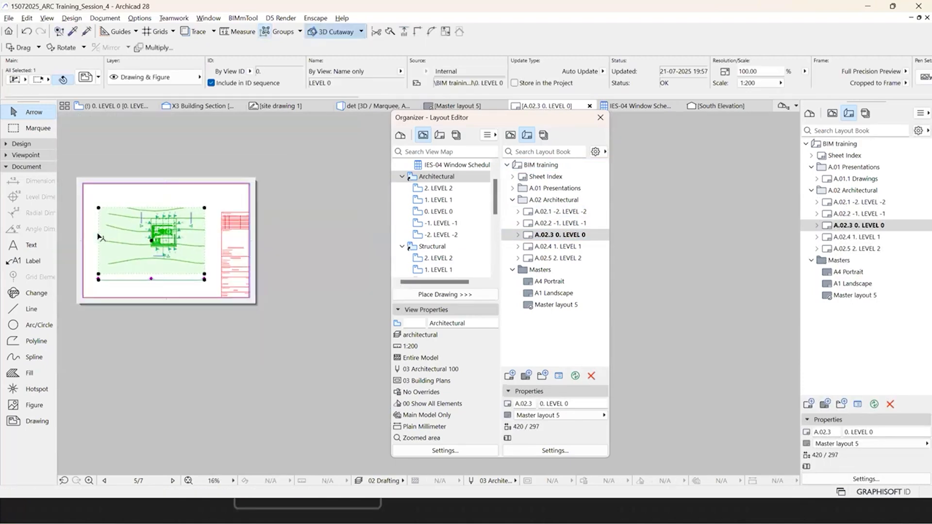
{"action": "left_click", "coordinate": [130, 232]}
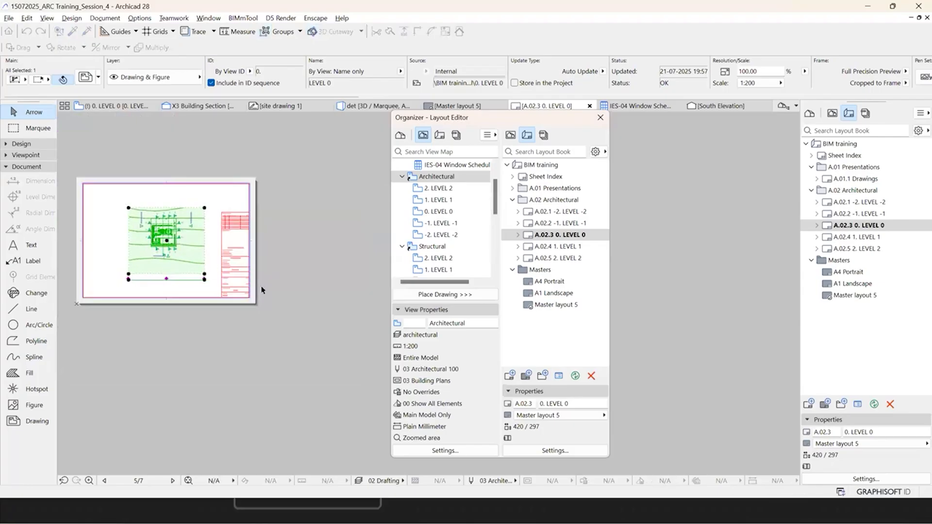
{"action": "left_click", "coordinate": [124, 303]}
Step: Check the title block of the A.02.3 layout, then view the A.02.2 -1. LEVEL -1 and A.02.1 -2. LEVEL -2 layouts
{"action": "scroll", "coordinate": [146, 299], "scroll_direction": "up", "scroll_amount": 5}
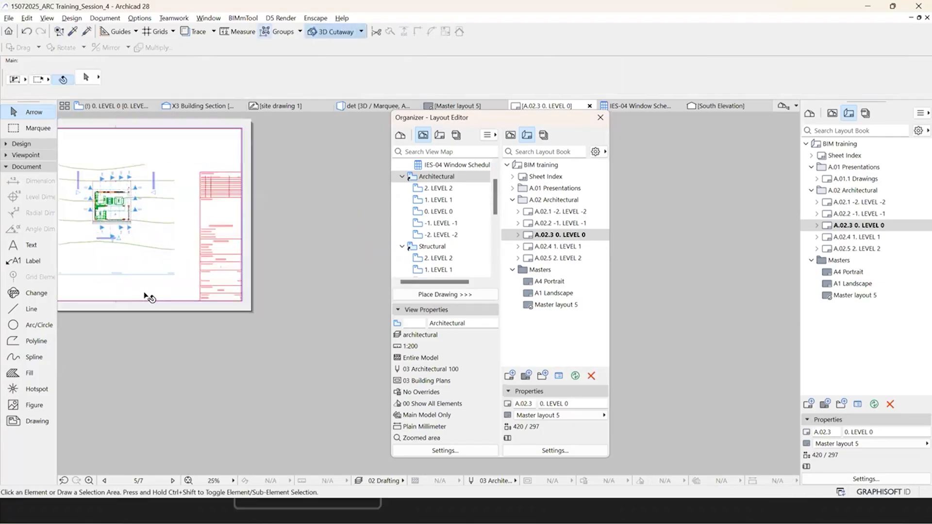
{"action": "scroll", "coordinate": [146, 294], "scroll_direction": "up", "scroll_amount": 4}
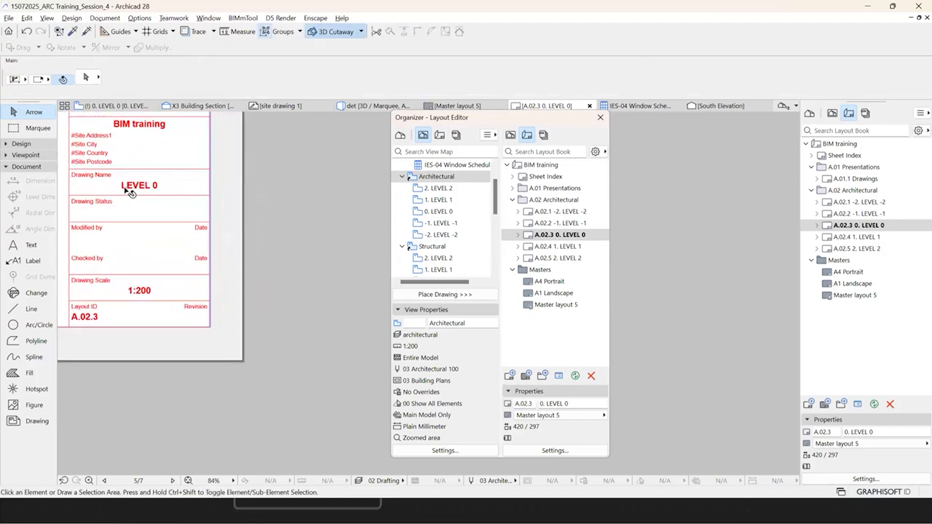
{"action": "scroll", "coordinate": [100, 218], "scroll_direction": "down", "scroll_amount": 8}
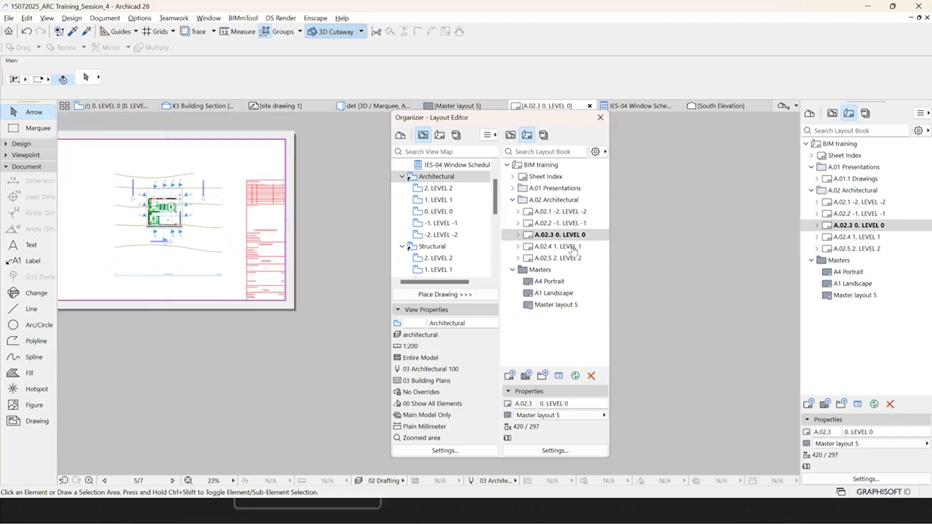
{"action": "scroll", "coordinate": [208, 227], "scroll_direction": "up", "scroll_amount": 2}
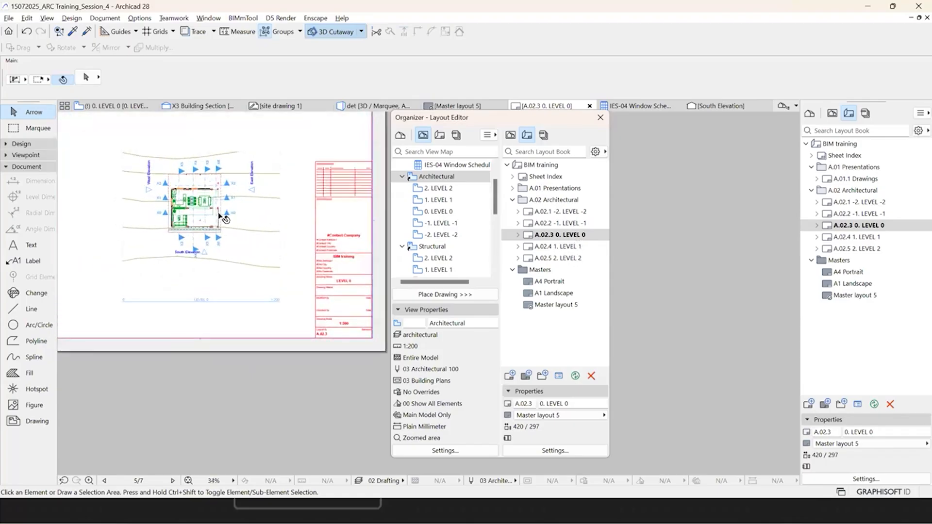
{"action": "double_click", "coordinate": [584, 223]}
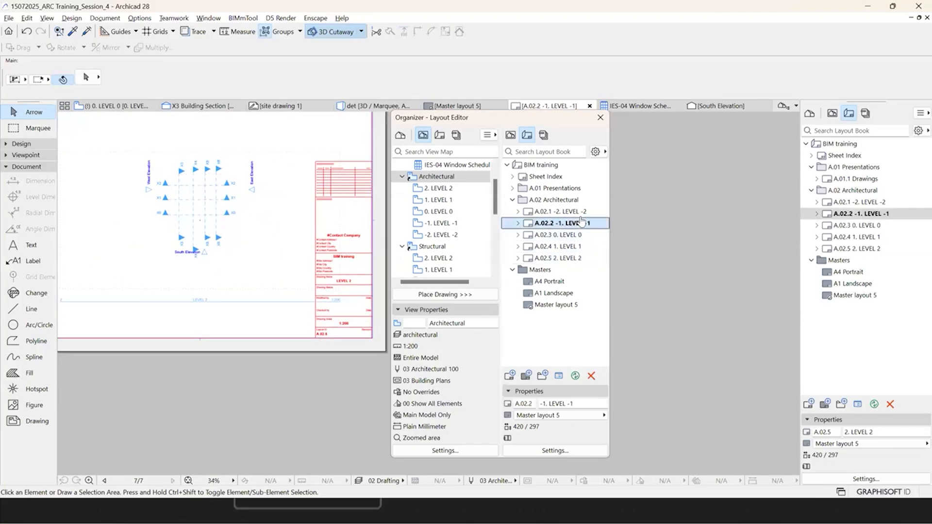
{"action": "double_click", "coordinate": [582, 217]}
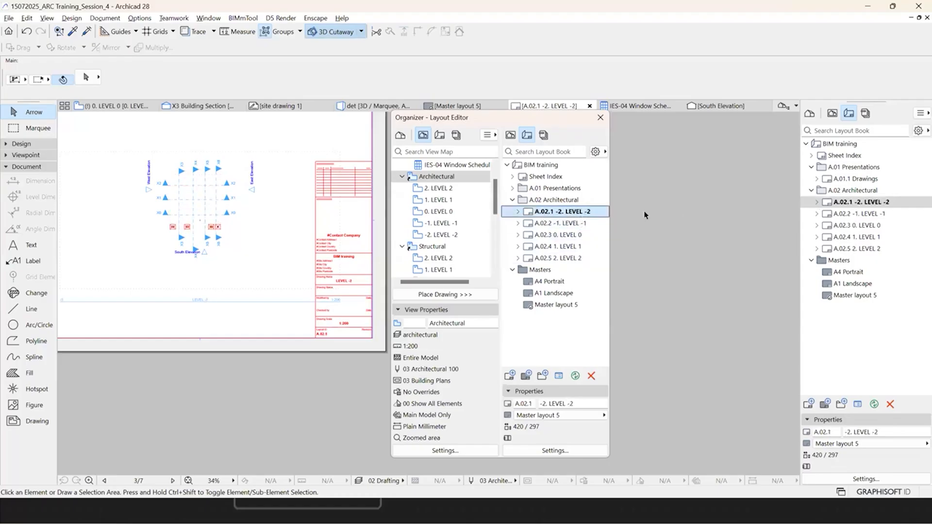
Step: Place the Structural and Sections view folders under the BIM training layout book root, generating a subset of layouts for each
{"action": "left_click", "coordinate": [512, 200]}
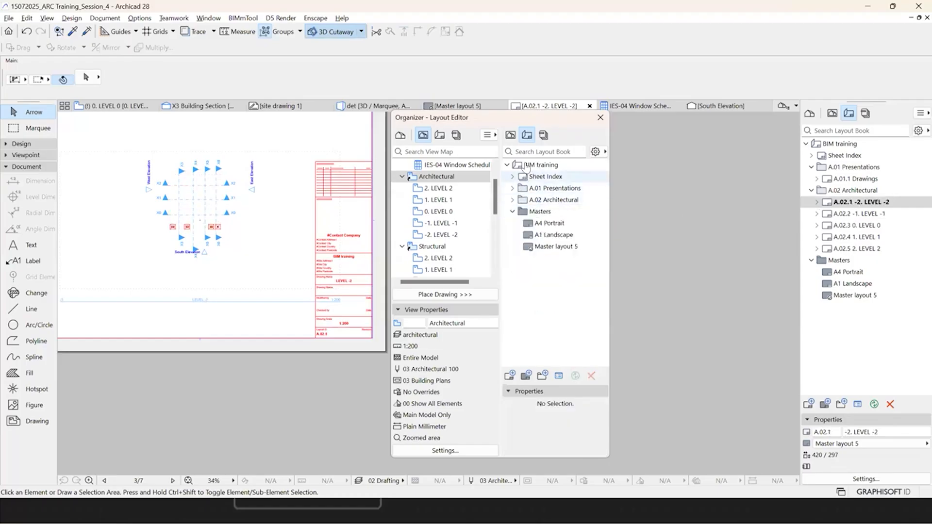
{"action": "left_click", "coordinate": [538, 167]}
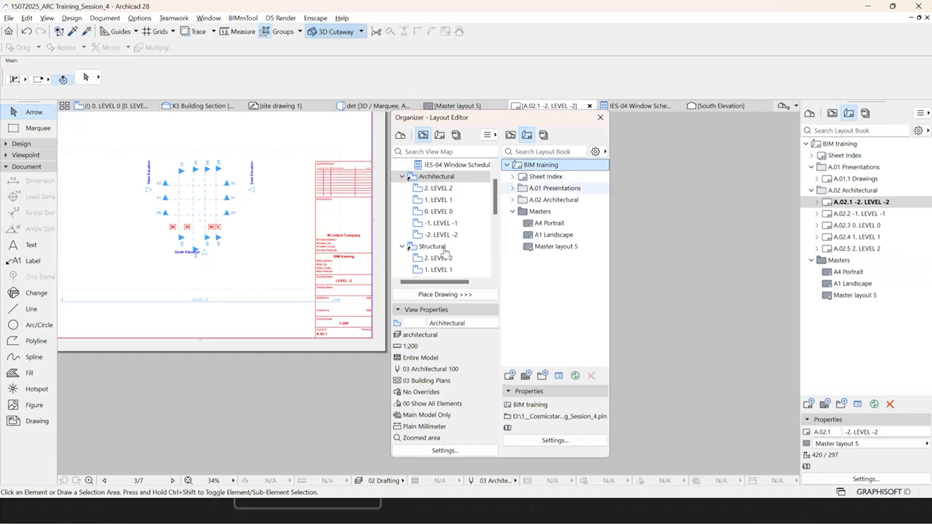
{"action": "scroll", "coordinate": [442, 219], "scroll_direction": "down", "scroll_amount": 2}
{"action": "left_click", "coordinate": [432, 176]}
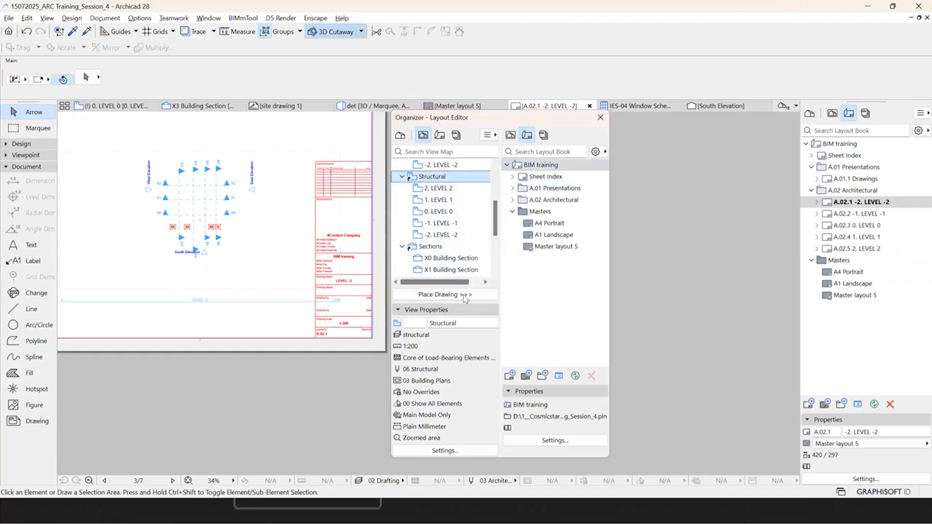
{"action": "left_click", "coordinate": [445, 294]}
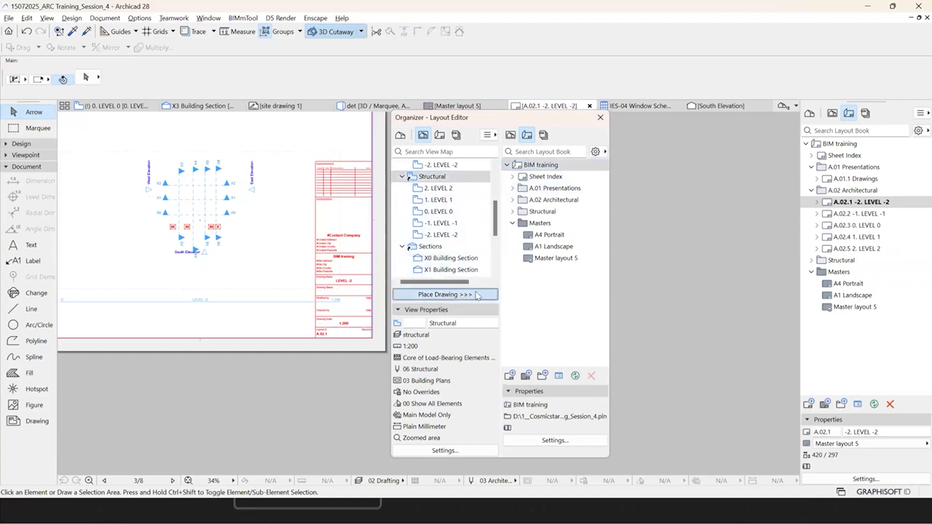
{"action": "left_click", "coordinate": [431, 246]}
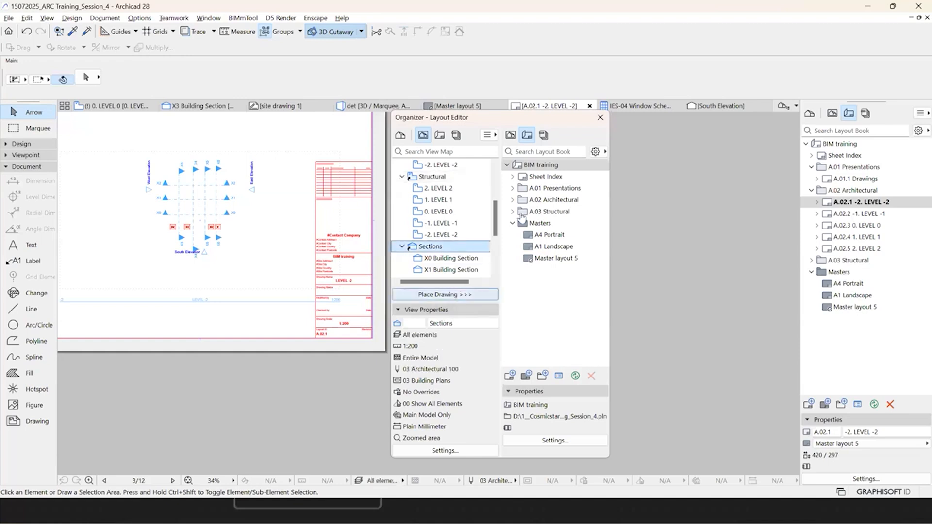
{"action": "left_click", "coordinate": [460, 297]}
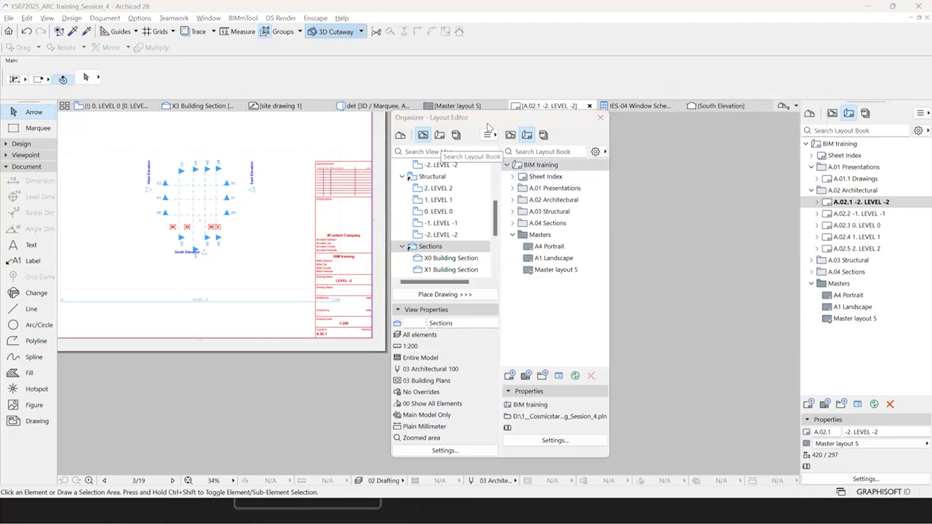
Step: Switch to the workflow diagram and review how the project map, view map, layouts and publisher set connect
{"action": "key", "text": "alt+Tab"}
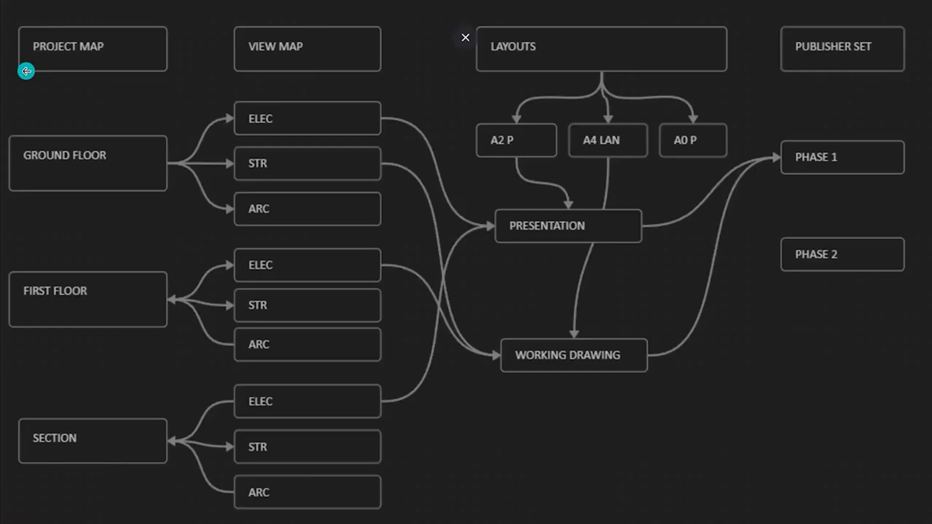
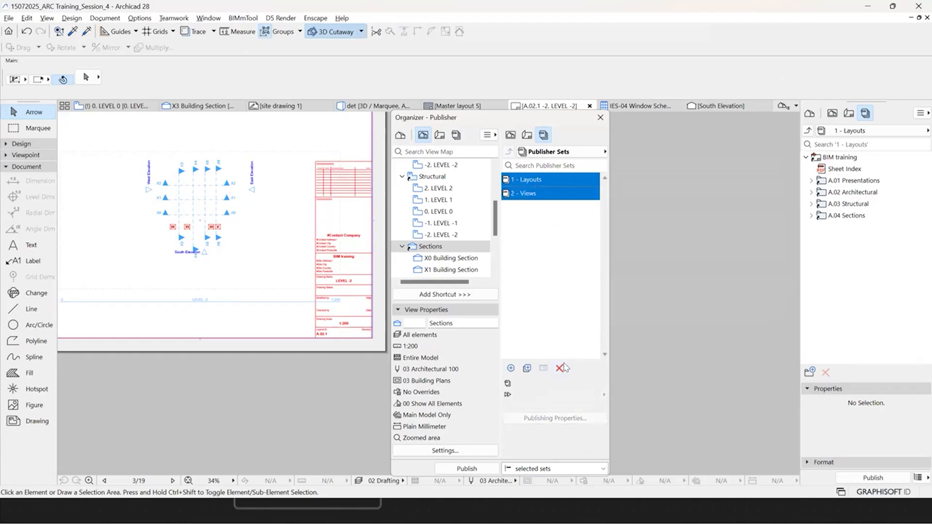
Step: Delete the 1 - Layouts and 2 - Views publisher sets and show the Layout Book beside the Publisher Sets in the Organizer
{"action": "left_click", "coordinate": [503, 203]}
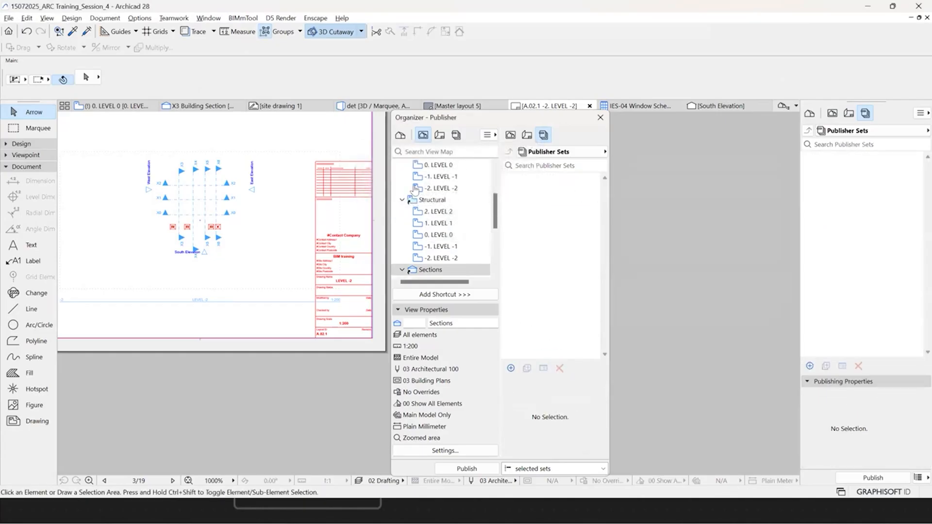
{"action": "scroll", "coordinate": [479, 199], "scroll_direction": "up", "scroll_amount": 2}
{"action": "left_click_drag", "start_coordinate": [646, 132], "coordinate": [578, 78]}
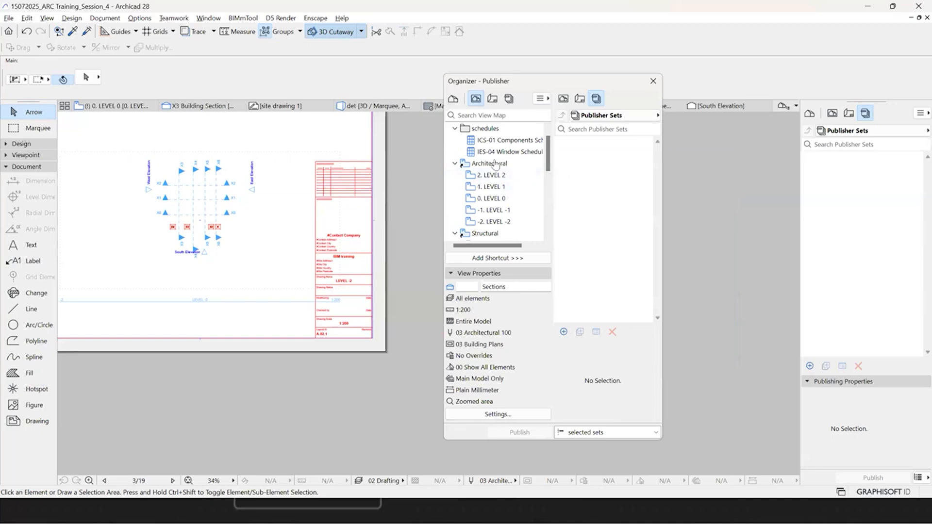
{"action": "scroll", "coordinate": [491, 183], "scroll_direction": "up", "scroll_amount": 1}
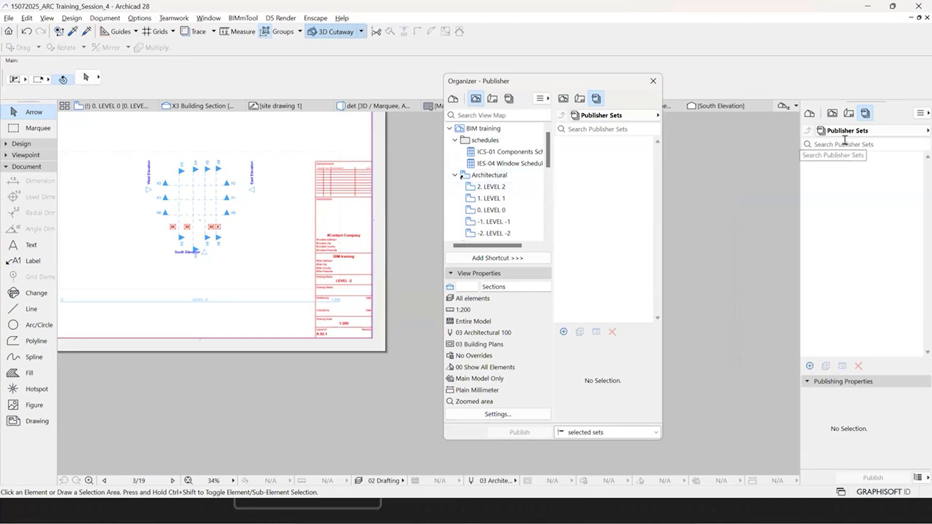
{"action": "mouse_move", "coordinate": [800, 187]}
{"action": "left_mouse_down"}
{"action": "mouse_move", "coordinate": [820, 188]}
{"action": "mouse_move", "coordinate": [799, 189]}
{"action": "left_mouse_up"}
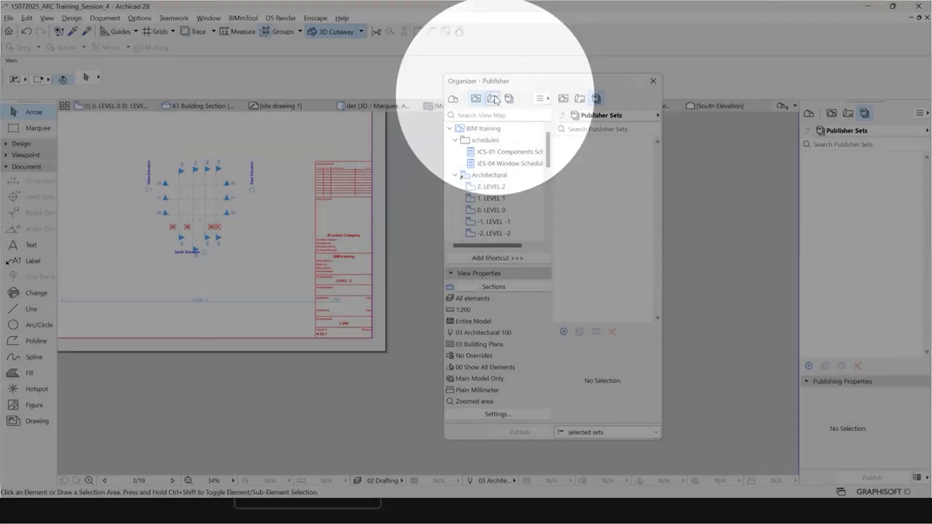
{"action": "left_click", "coordinate": [494, 99]}
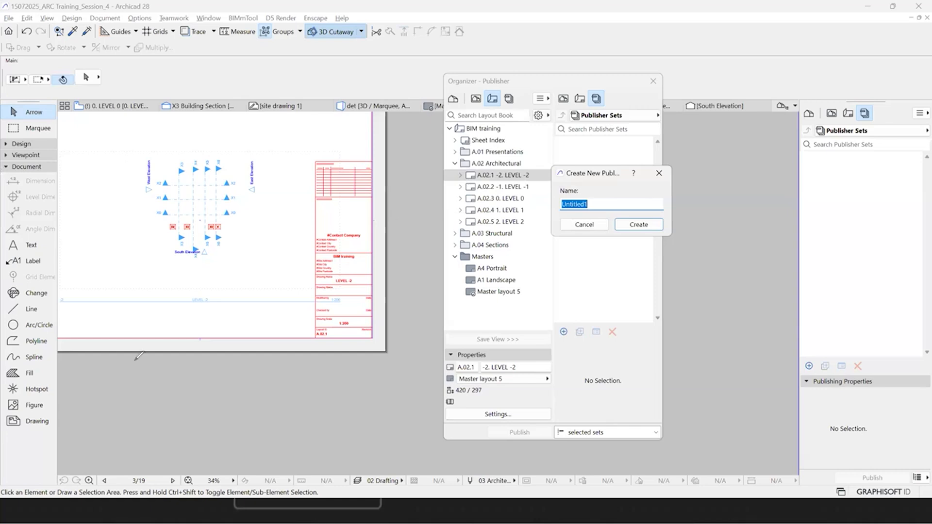
{"action": "left_click", "coordinate": [126, 389]}
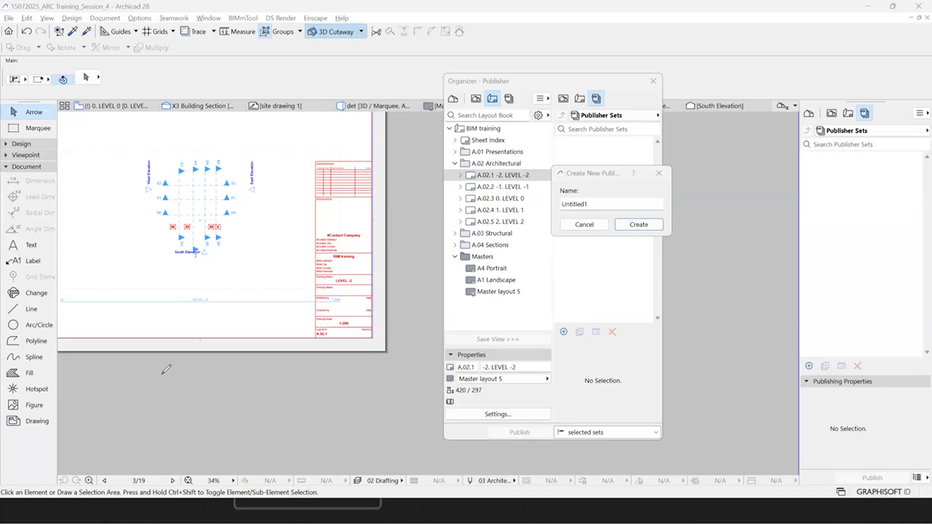
{"action": "mouse_move", "coordinate": [160, 359]}
{"action": "left_mouse_down"}
{"action": "mouse_move", "coordinate": [160, 377]}
{"action": "mouse_move", "coordinate": [209, 384]}
{"action": "mouse_move", "coordinate": [353, 361]}
{"action": "mouse_move", "coordinate": [162, 365]}
{"action": "mouse_move", "coordinate": [179, 379]}
{"action": "mouse_move", "coordinate": [213, 382]}
{"action": "left_mouse_up"}
{"action": "mouse_move", "coordinate": [239, 360]}
{"action": "left_mouse_down"}
{"action": "mouse_move", "coordinate": [250, 383]}
{"action": "mouse_move", "coordinate": [316, 381]}
{"action": "left_mouse_up"}
{"action": "left_click", "coordinate": [324, 365]}
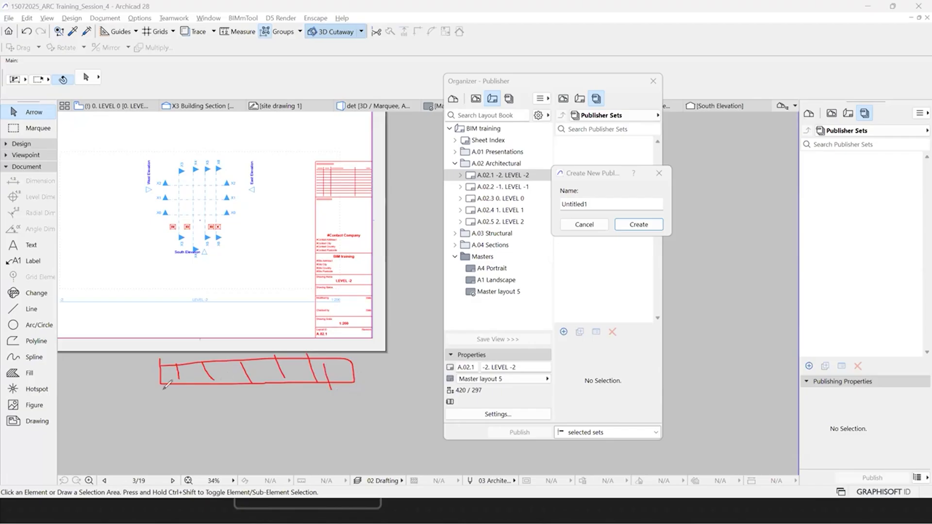
{"action": "left_click_drag", "start_coordinate": [164, 397], "coordinate": [384, 392]}
{"action": "mouse_move", "coordinate": [170, 398]}
{"action": "left_mouse_down"}
{"action": "mouse_move", "coordinate": [280, 433]}
{"action": "mouse_move", "coordinate": [404, 427]}
{"action": "left_mouse_up"}
{"action": "left_click_drag", "start_coordinate": [386, 390], "coordinate": [389, 426]}
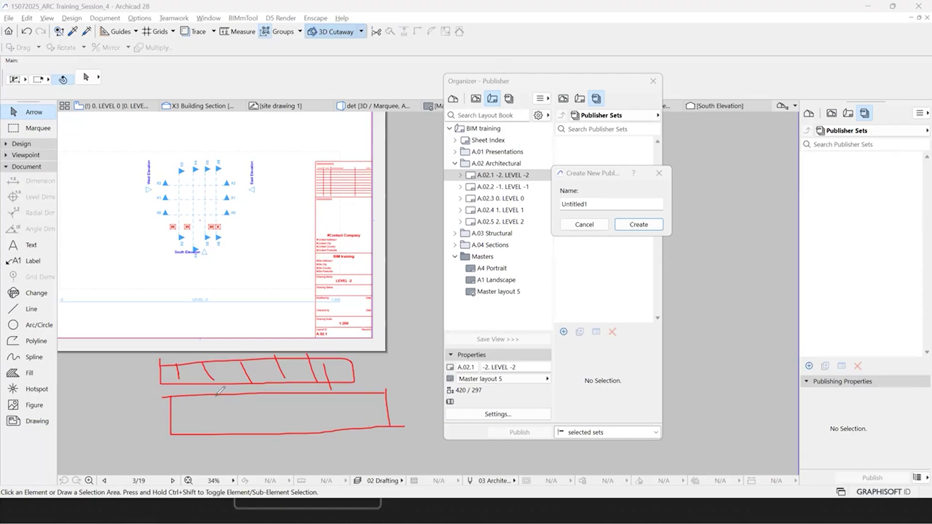
{"action": "mouse_move", "coordinate": [171, 403]}
{"action": "left_mouse_down"}
{"action": "mouse_move", "coordinate": [174, 429]}
{"action": "mouse_move", "coordinate": [326, 428]}
{"action": "mouse_move", "coordinate": [410, 413]}
{"action": "mouse_move", "coordinate": [181, 407]}
{"action": "left_mouse_up"}
{"action": "mouse_move", "coordinate": [211, 407]}
{"action": "left_mouse_down"}
{"action": "mouse_move", "coordinate": [220, 400]}
{"action": "mouse_move", "coordinate": [220, 421]}
{"action": "mouse_move", "coordinate": [253, 396]}
{"action": "mouse_move", "coordinate": [237, 414]}
{"action": "mouse_move", "coordinate": [280, 420]}
{"action": "mouse_move", "coordinate": [296, 401]}
{"action": "mouse_move", "coordinate": [292, 407]}
{"action": "mouse_move", "coordinate": [311, 417]}
{"action": "mouse_move", "coordinate": [305, 423]}
{"action": "left_mouse_up"}
{"action": "left_click", "coordinate": [266, 418]}
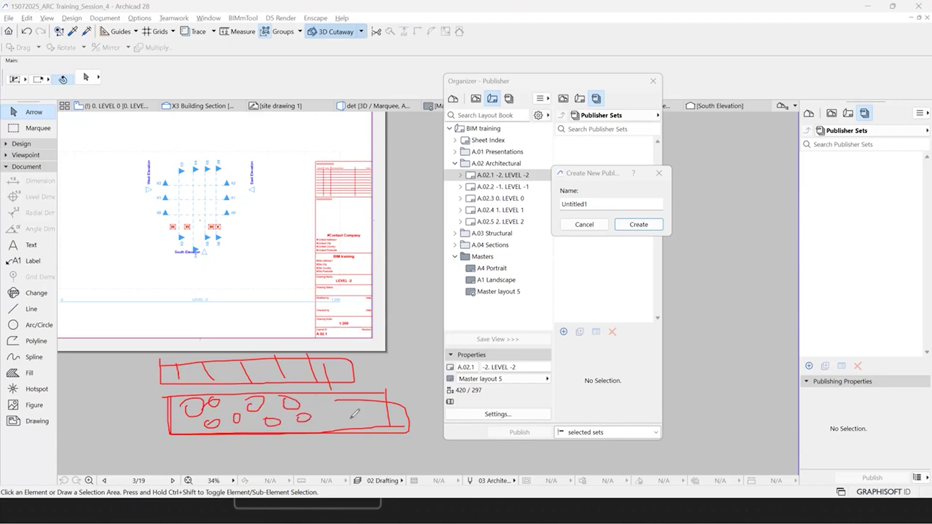
{"action": "left_click_drag", "start_coordinate": [321, 406], "coordinate": [323, 409]}
{"action": "mouse_move", "coordinate": [99, 424]}
{"action": "left_mouse_down"}
{"action": "mouse_move", "coordinate": [156, 424]}
{"action": "mouse_move", "coordinate": [137, 445]}
{"action": "left_mouse_up"}
{"action": "mouse_move", "coordinate": [173, 416]}
{"action": "left_mouse_down"}
{"action": "mouse_move", "coordinate": [179, 431]}
{"action": "mouse_move", "coordinate": [340, 431]}
{"action": "mouse_move", "coordinate": [384, 396]}
{"action": "mouse_move", "coordinate": [164, 396]}
{"action": "left_mouse_up"}
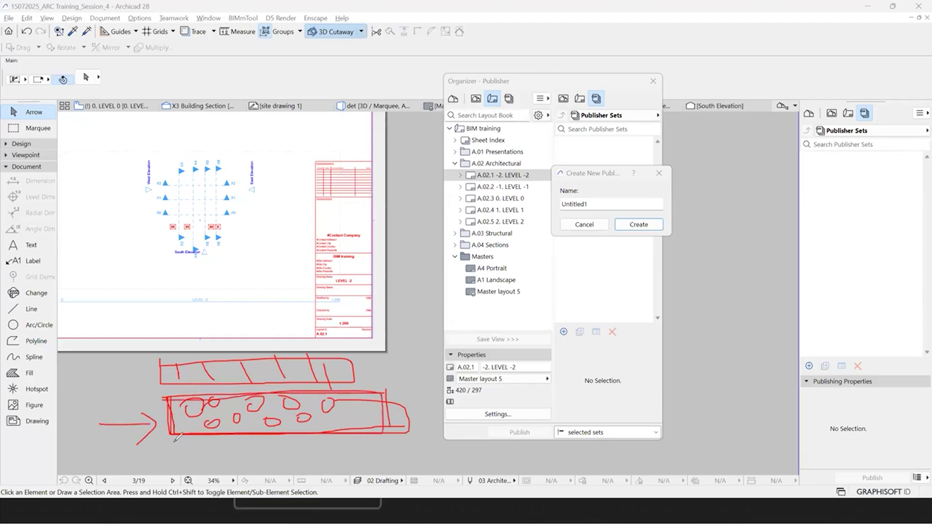
{"action": "left_click_drag", "start_coordinate": [174, 442], "coordinate": [174, 468]}
{"action": "mouse_move", "coordinate": [737, 177]}
{"action": "left_mouse_down"}
{"action": "mouse_move", "coordinate": [704, 184]}
{"action": "mouse_move", "coordinate": [705, 207]}
{"action": "mouse_move", "coordinate": [742, 209]}
{"action": "left_mouse_up"}
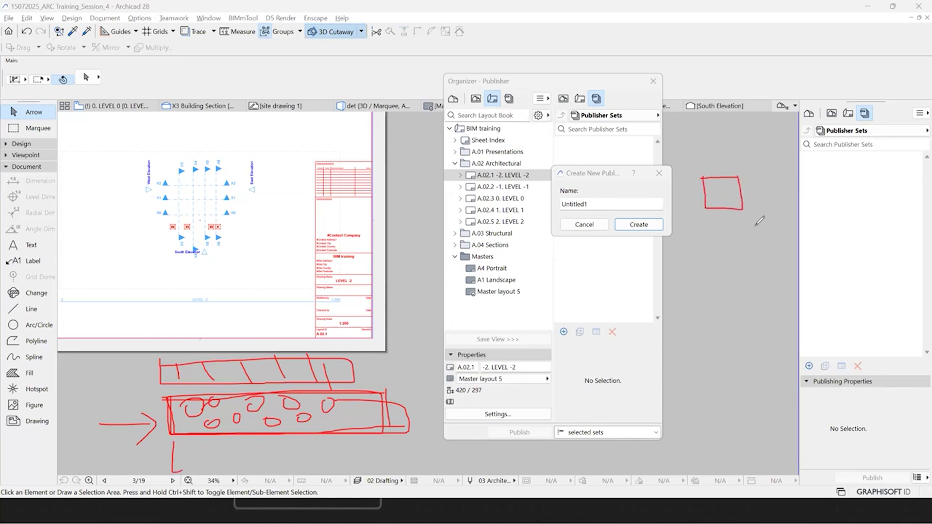
{"action": "mouse_move", "coordinate": [714, 210]}
{"action": "left_mouse_down"}
{"action": "mouse_move", "coordinate": [714, 240]}
{"action": "mouse_move", "coordinate": [611, 254]}
{"action": "mouse_move", "coordinate": [611, 270]}
{"action": "mouse_move", "coordinate": [627, 271]}
{"action": "mouse_move", "coordinate": [598, 293]}
{"action": "mouse_move", "coordinate": [591, 272]}
{"action": "left_mouse_up"}
{"action": "mouse_move", "coordinate": [688, 249]}
{"action": "left_mouse_down"}
{"action": "mouse_move", "coordinate": [685, 278]}
{"action": "mouse_move", "coordinate": [700, 277]}
{"action": "mouse_move", "coordinate": [700, 293]}
{"action": "mouse_move", "coordinate": [738, 270]}
{"action": "mouse_move", "coordinate": [765, 284]}
{"action": "mouse_move", "coordinate": [738, 275]}
{"action": "left_mouse_up"}
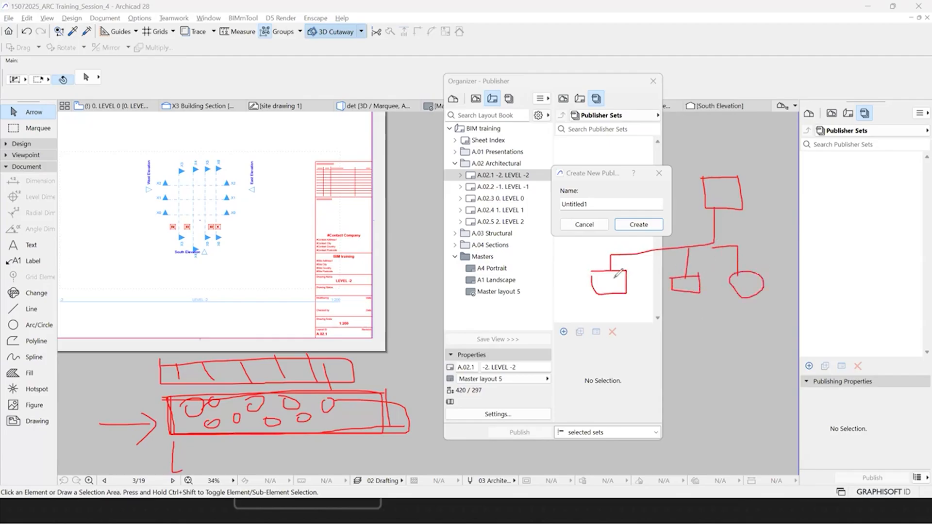
{"action": "mouse_move", "coordinate": [618, 277]}
{"action": "left_mouse_down"}
{"action": "mouse_move", "coordinate": [595, 291]}
{"action": "mouse_move", "coordinate": [617, 288]}
{"action": "left_mouse_up"}
{"action": "mouse_move", "coordinate": [695, 274]}
{"action": "left_mouse_down"}
{"action": "mouse_move", "coordinate": [673, 292]}
{"action": "mouse_move", "coordinate": [748, 291]}
{"action": "left_mouse_up"}
{"action": "mouse_move", "coordinate": [508, 306]}
{"action": "left_mouse_down"}
{"action": "mouse_move", "coordinate": [610, 293]}
{"action": "mouse_move", "coordinate": [599, 324]}
{"action": "left_mouse_up"}
{"action": "mouse_move", "coordinate": [551, 353]}
{"action": "left_mouse_down"}
{"action": "mouse_move", "coordinate": [631, 310]}
{"action": "mouse_move", "coordinate": [639, 325]}
{"action": "left_mouse_up"}
{"action": "left_click", "coordinate": [569, 385]}
{"action": "mouse_move", "coordinate": [569, 386]}
{"action": "left_mouse_down"}
{"action": "mouse_move", "coordinate": [693, 311]}
{"action": "mouse_move", "coordinate": [698, 342]}
{"action": "left_mouse_up"}
{"action": "left_click_drag", "start_coordinate": [719, 128], "coordinate": [717, 180]}
{"action": "left_click_drag", "start_coordinate": [538, 340], "coordinate": [605, 288]}
{"action": "left_click_drag", "start_coordinate": [625, 364], "coordinate": [679, 282]}
{"action": "left_click_drag", "start_coordinate": [726, 349], "coordinate": [719, 363]}
{"action": "left_click_drag", "start_coordinate": [751, 295], "coordinate": [719, 363]}
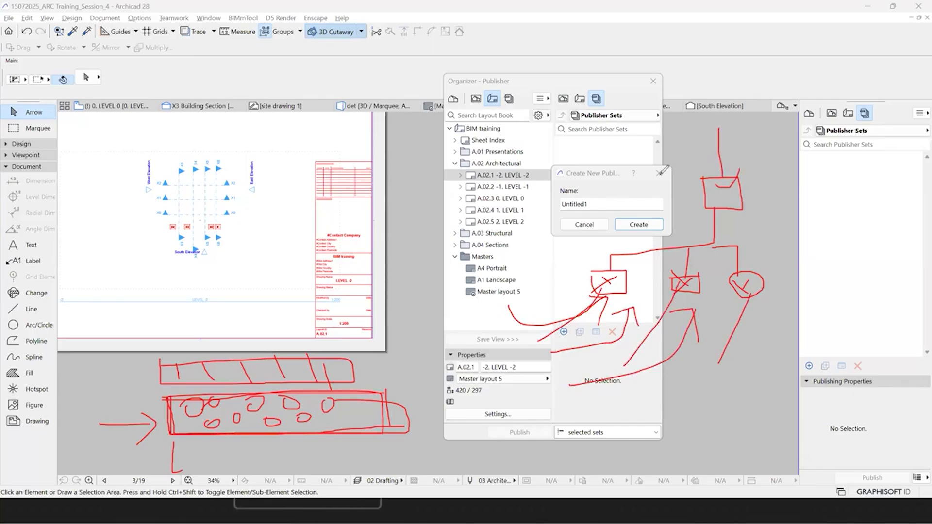
{"action": "mouse_move", "coordinate": [707, 172]}
{"action": "left_mouse_down"}
{"action": "mouse_move", "coordinate": [703, 208]}
{"action": "mouse_move", "coordinate": [752, 195]}
{"action": "mouse_move", "coordinate": [705, 173]}
{"action": "mouse_move", "coordinate": [617, 260]}
{"action": "left_mouse_up"}
{"action": "mouse_move", "coordinate": [713, 206]}
{"action": "left_mouse_down"}
{"action": "mouse_move", "coordinate": [701, 250]}
{"action": "mouse_move", "coordinate": [741, 246]}
{"action": "left_mouse_up"}
{"action": "left_click_drag", "start_coordinate": [754, 204], "coordinate": [779, 247]}
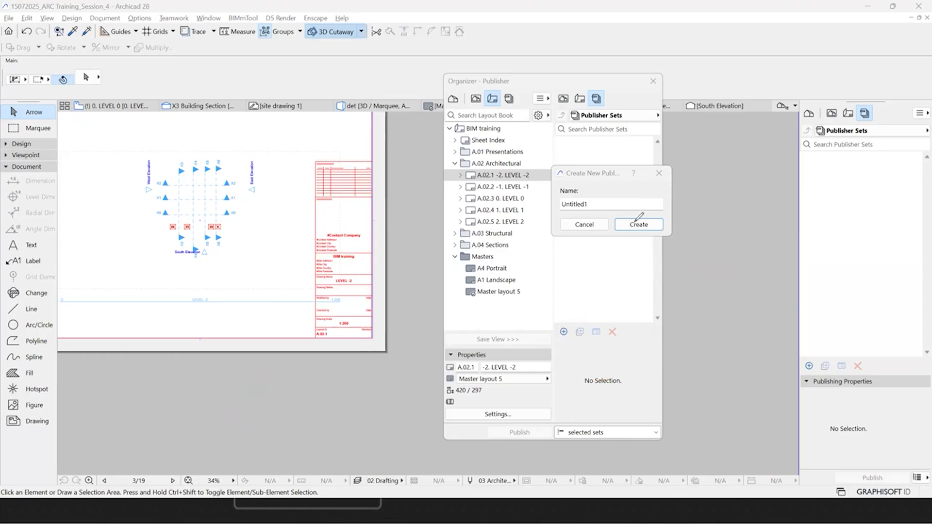
Step: Create a new publisher set named Single_pdf
{"action": "left_click_drag", "start_coordinate": [631, 203], "coordinate": [507, 208]}
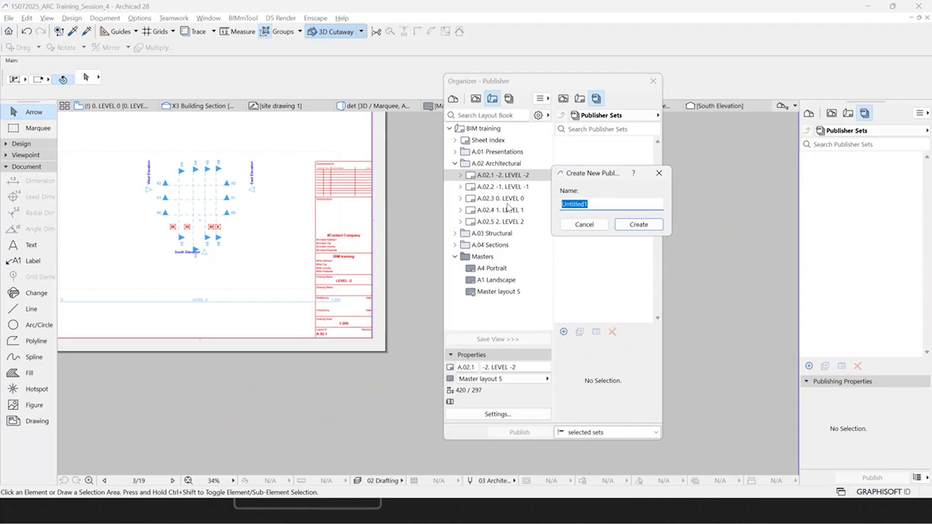
{"action": "type", "text": "P"}
{"action": "type", "text": "S"}
{"action": "type", "text": "ingle pdf"}
{"action": "left_click", "coordinate": [637, 225]}
Step: Set the Single_pdf publisher set to save files as a single file in PDF format
{"action": "left_click", "coordinate": [585, 144]}
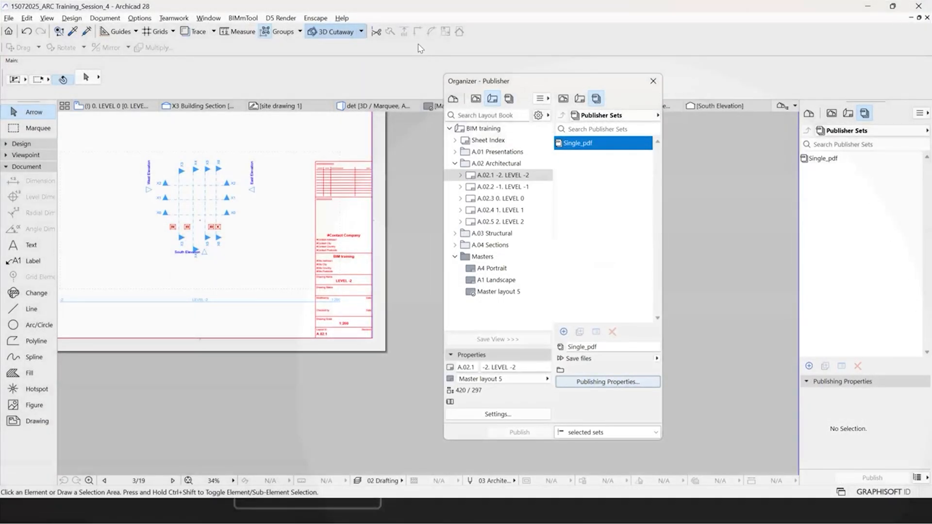
{"action": "left_click_drag", "start_coordinate": [419, 53], "coordinate": [438, 114]}
{"action": "left_click", "coordinate": [470, 133]}
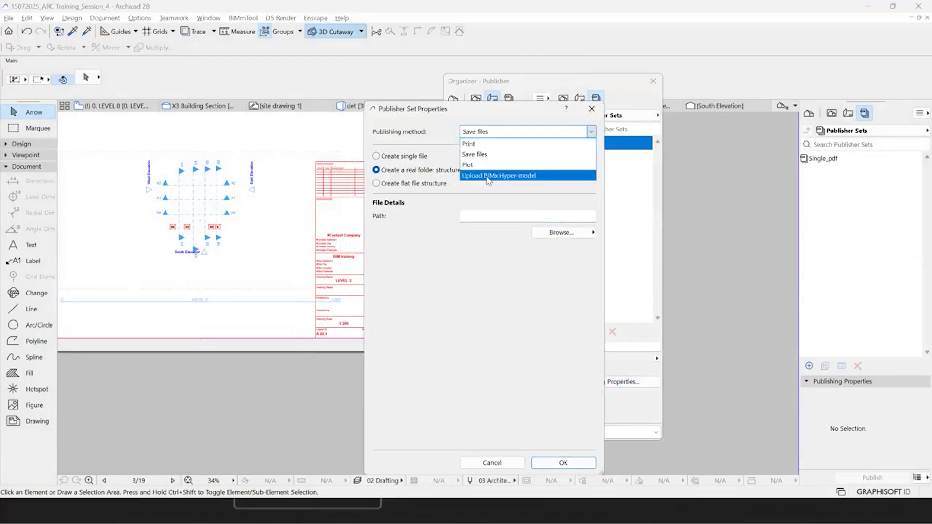
{"action": "left_click", "coordinate": [476, 155]}
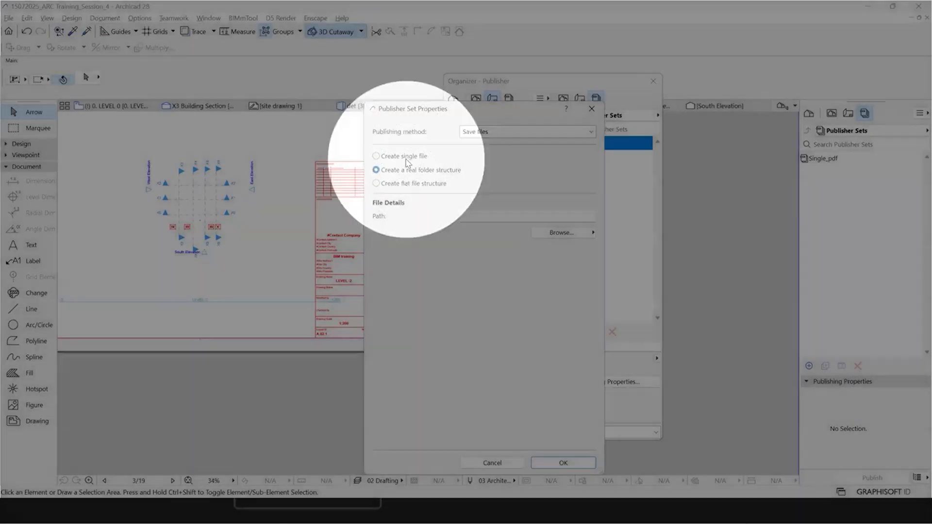
{"action": "left_click", "coordinate": [406, 159]}
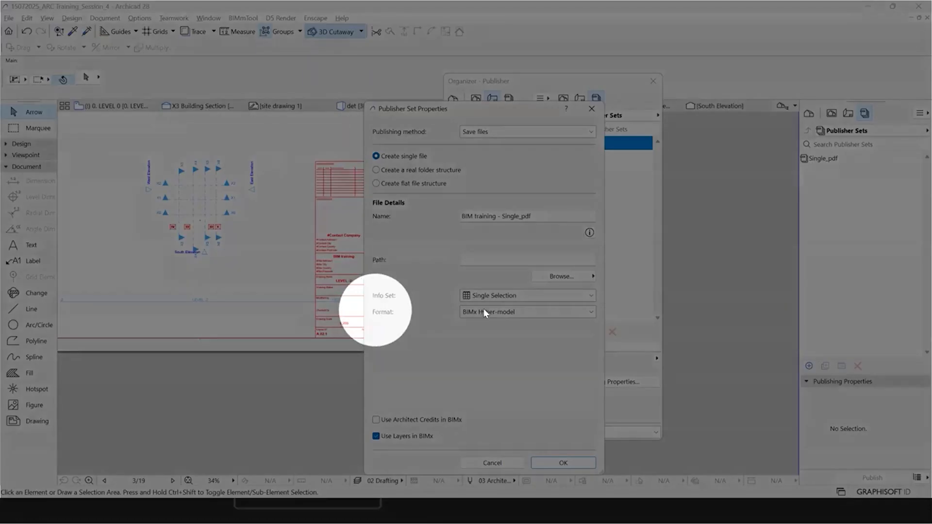
{"action": "left_click", "coordinate": [484, 311]}
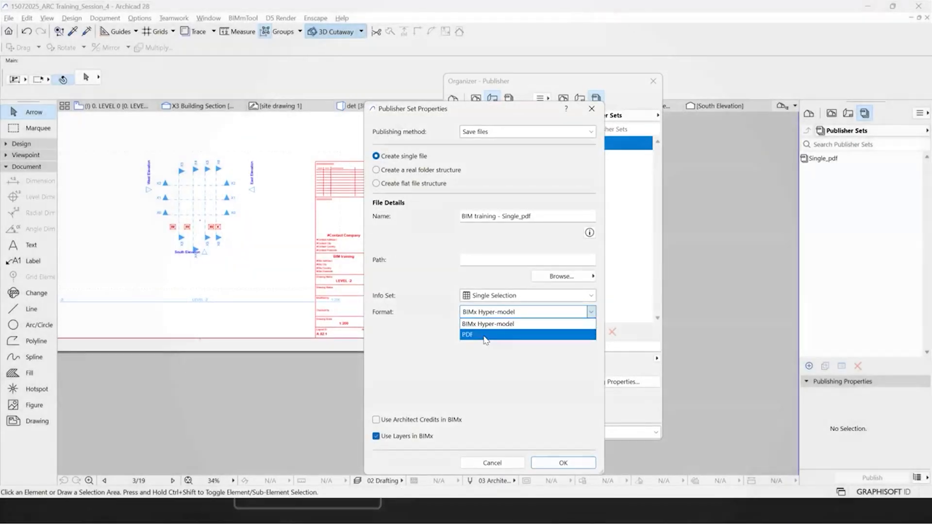
{"action": "left_click", "coordinate": [486, 335]}
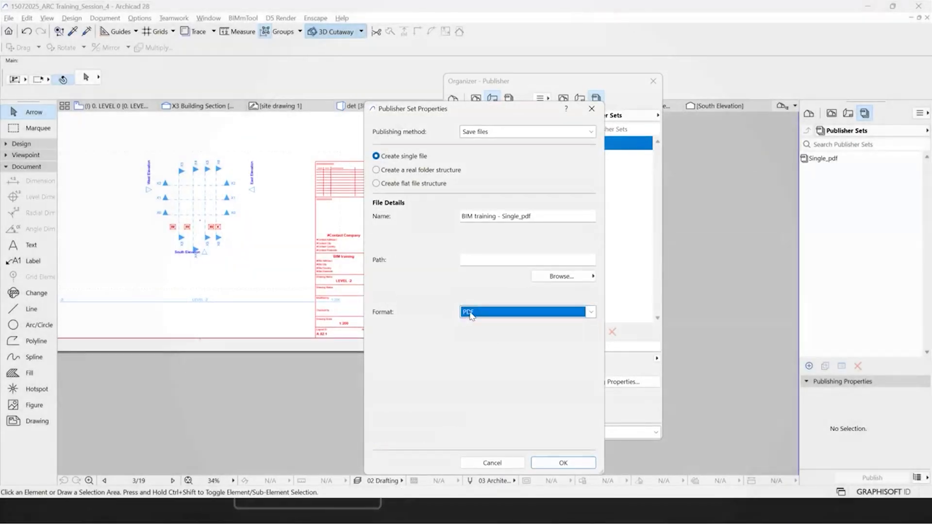
Step: Set the local Desktop folder as the Single_pdf output path and accept the publishing properties
{"action": "left_click_drag", "start_coordinate": [541, 216], "coordinate": [446, 220]}
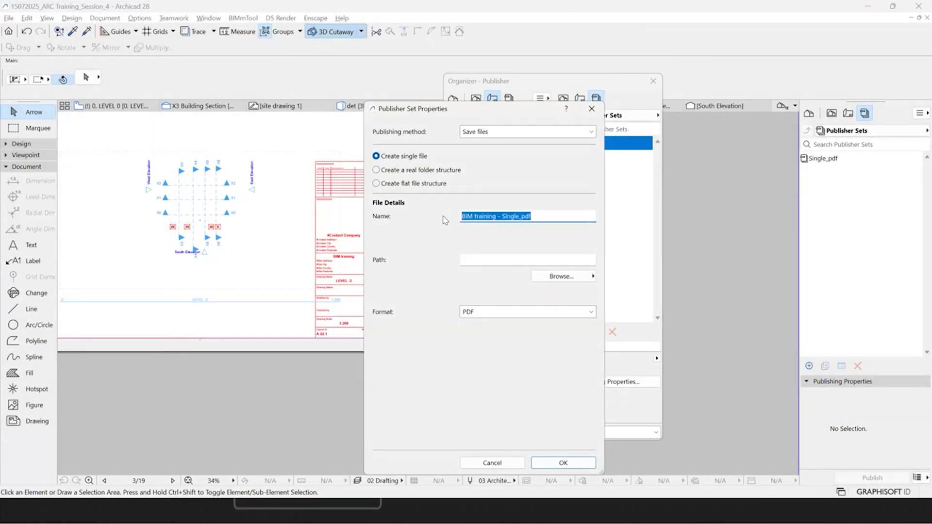
{"action": "left_click", "coordinate": [549, 279]}
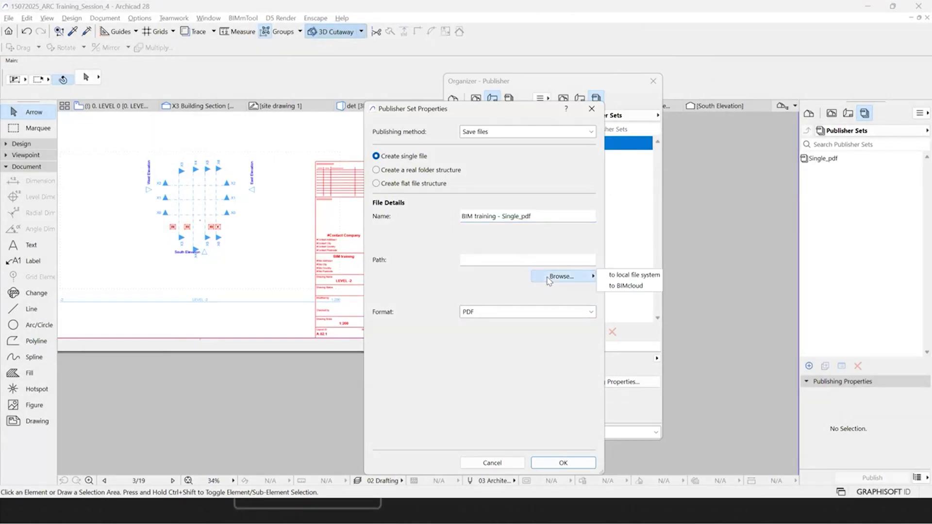
{"action": "left_click", "coordinate": [632, 276]}
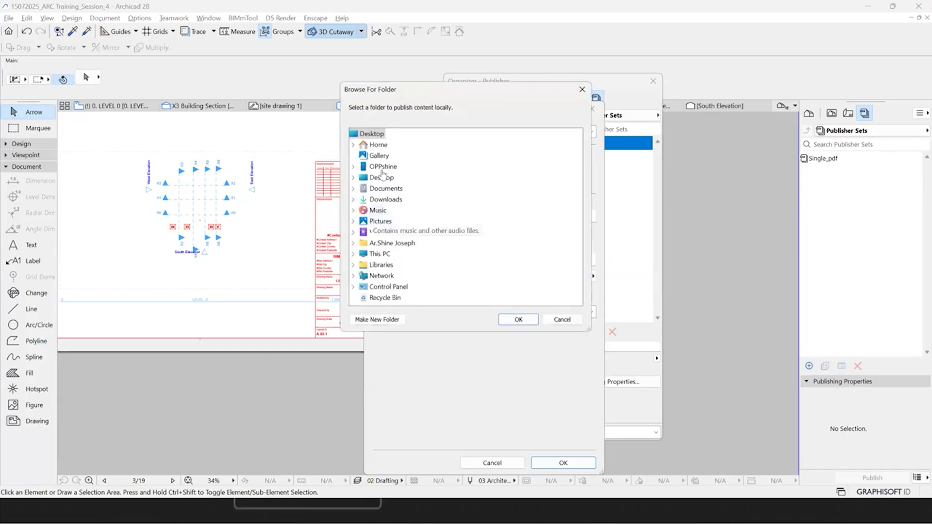
{"action": "left_click", "coordinate": [381, 177]}
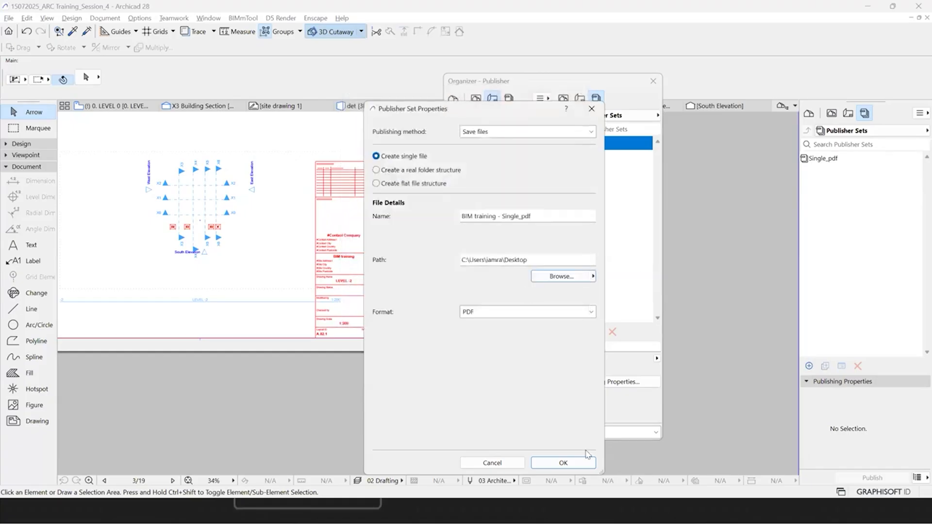
{"action": "left_click", "coordinate": [563, 463]}
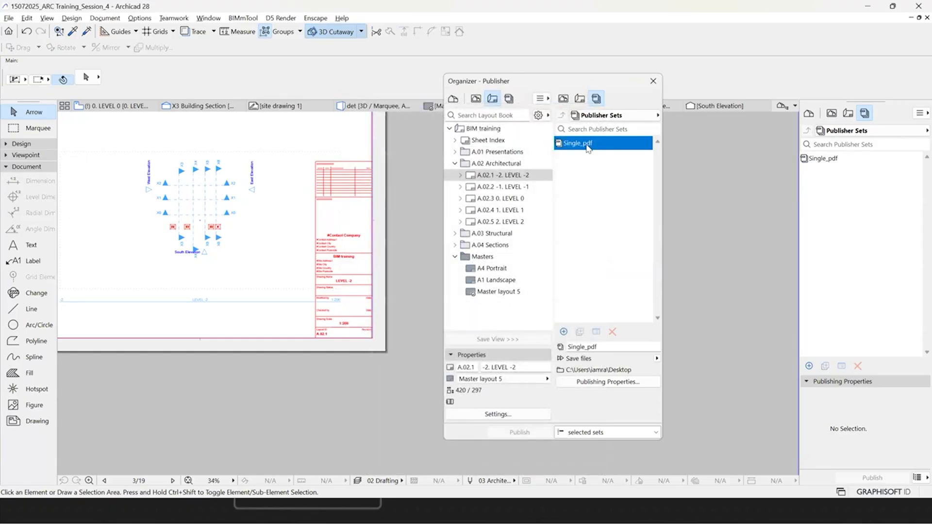
Step: Open the Single_pdf publisher set and add a shortcut to the A.01 Presentations subset
{"action": "double_click", "coordinate": [588, 143]}
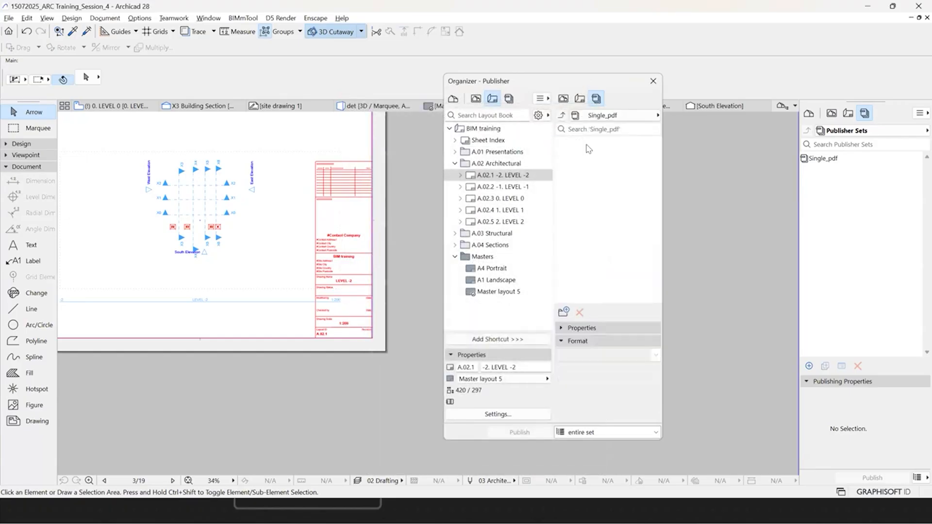
{"action": "left_click", "coordinate": [455, 152]}
{"action": "left_click", "coordinate": [496, 165]}
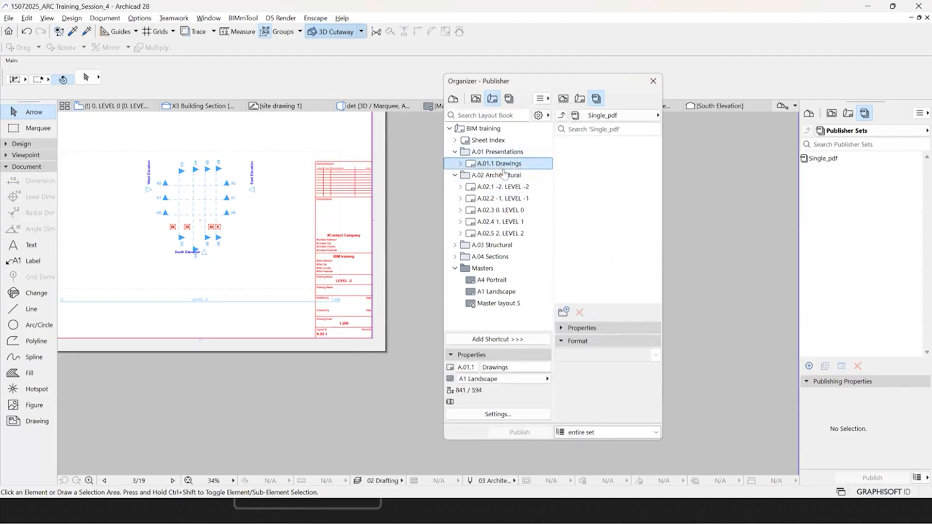
{"action": "left_click", "coordinate": [498, 152]}
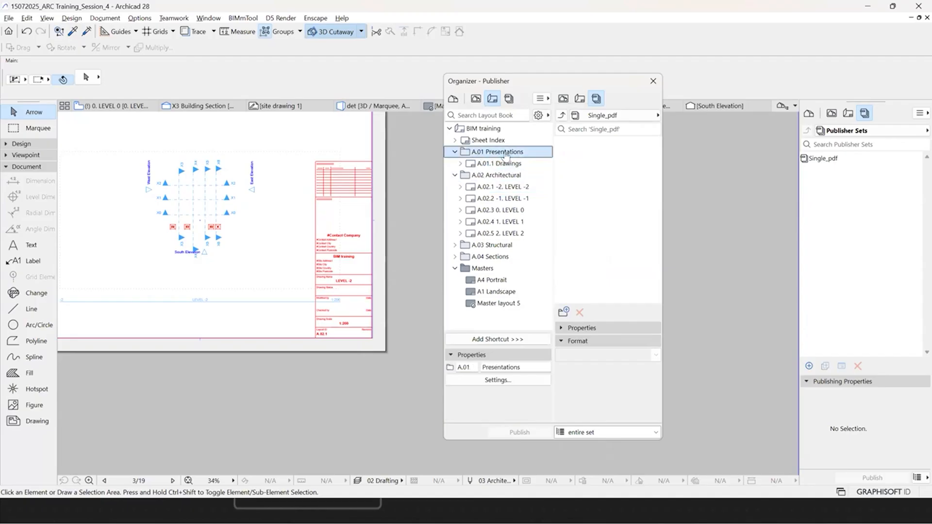
{"action": "left_click", "coordinate": [501, 341]}
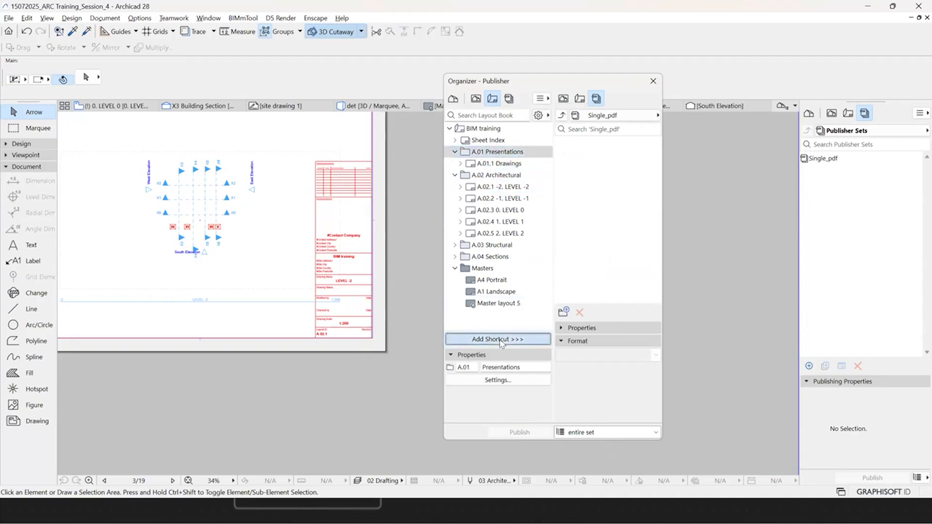
{"action": "left_click", "coordinate": [462, 153]}
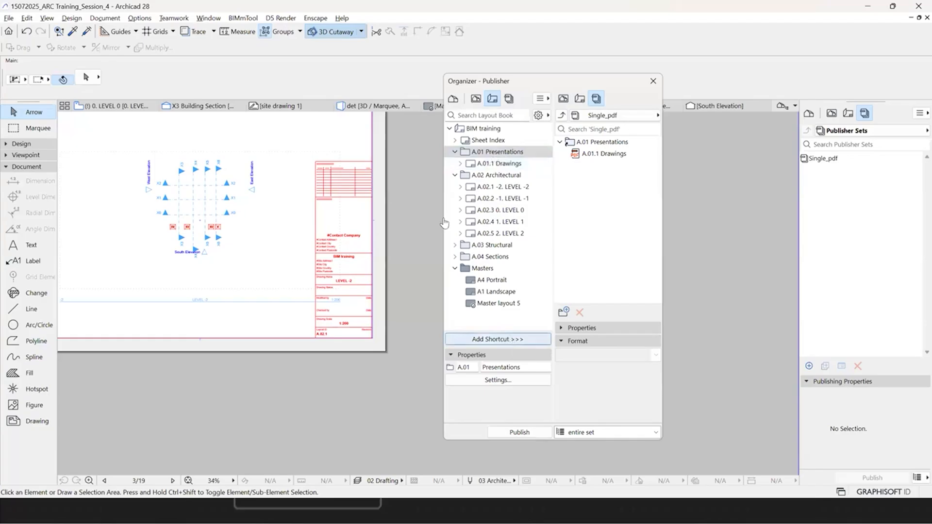
Step: Add a shortcut to the A.02 Architectural subset in the Single_pdf publisher set
{"action": "left_click", "coordinate": [490, 176]}
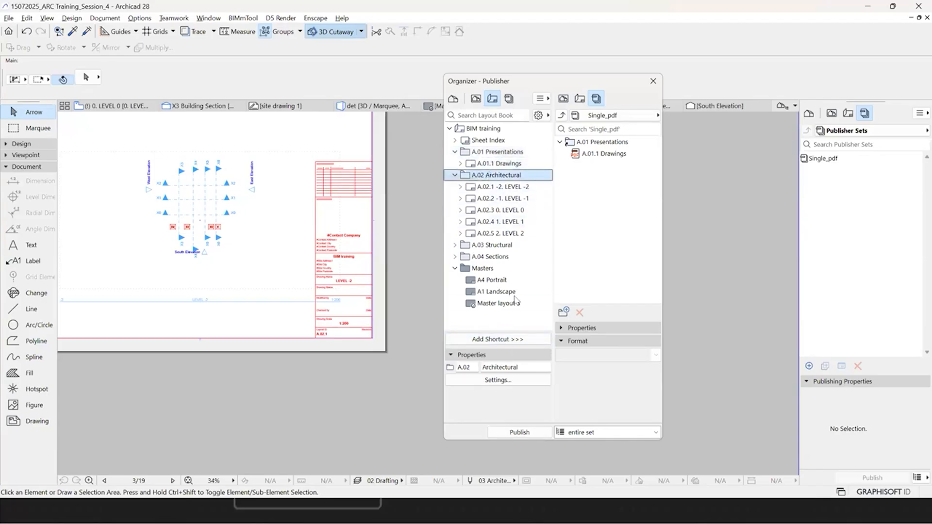
{"action": "left_click", "coordinate": [488, 338]}
{"action": "left_click", "coordinate": [561, 167]}
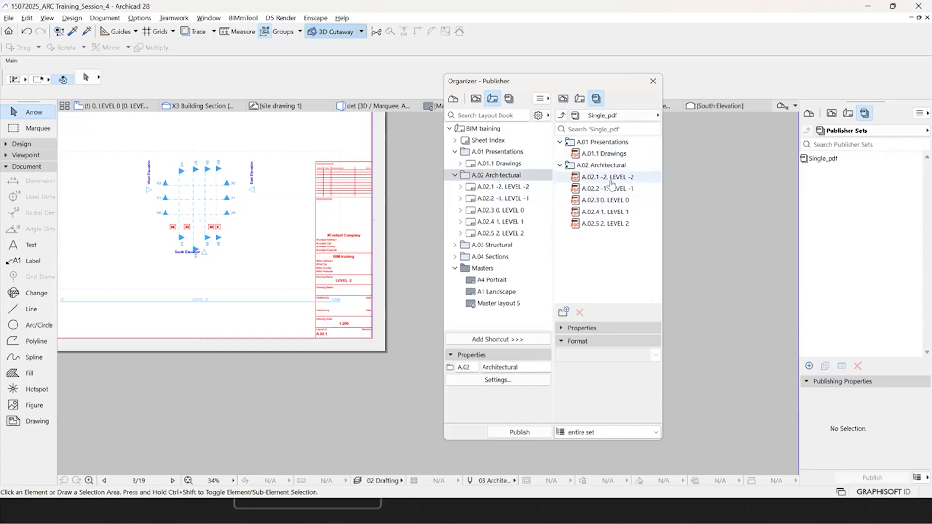
Step: Open the Single_pdf set in the Navigator and publish its layouts
{"action": "left_click", "coordinate": [562, 116]}
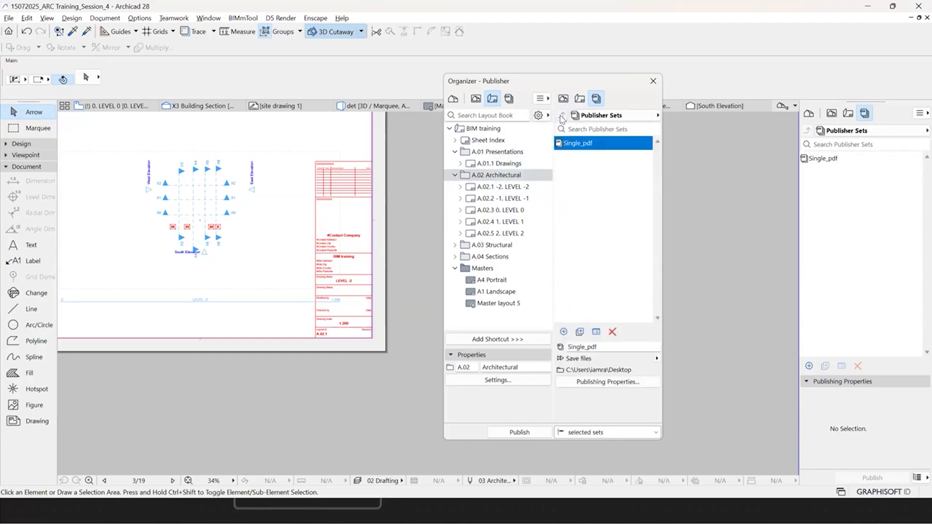
{"action": "double_click", "coordinate": [840, 158]}
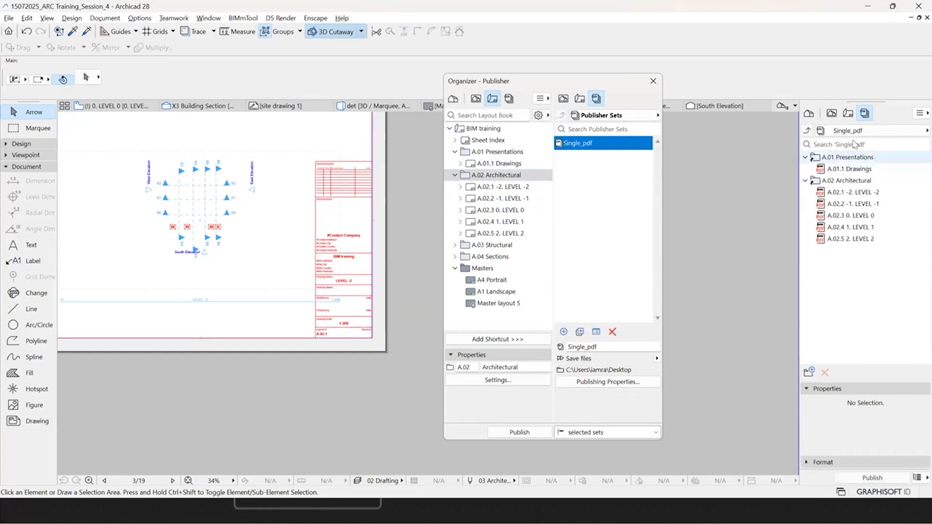
{"action": "left_click", "coordinate": [872, 478]}
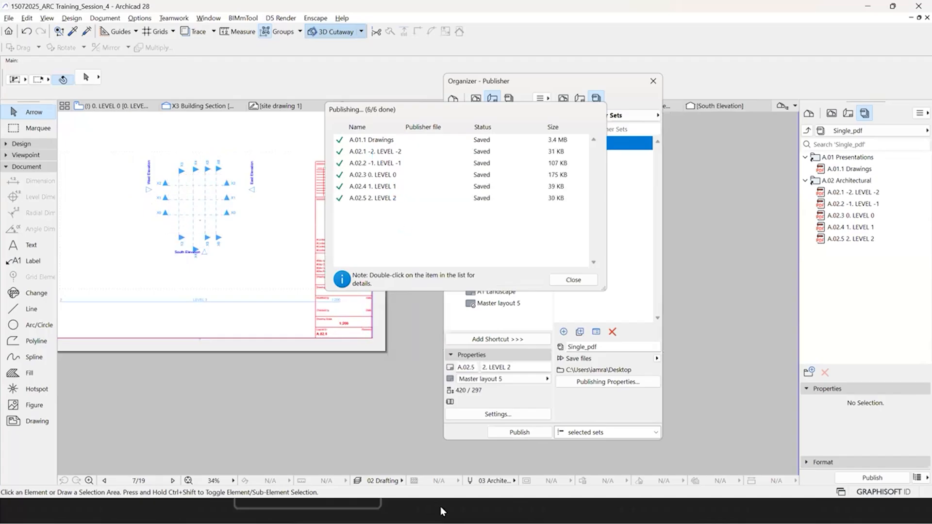
Step: Switch to File Explorer, open the published BIM training - Single_pdf file from the Desktop and examine its pages
{"action": "key", "text": "super+e"}
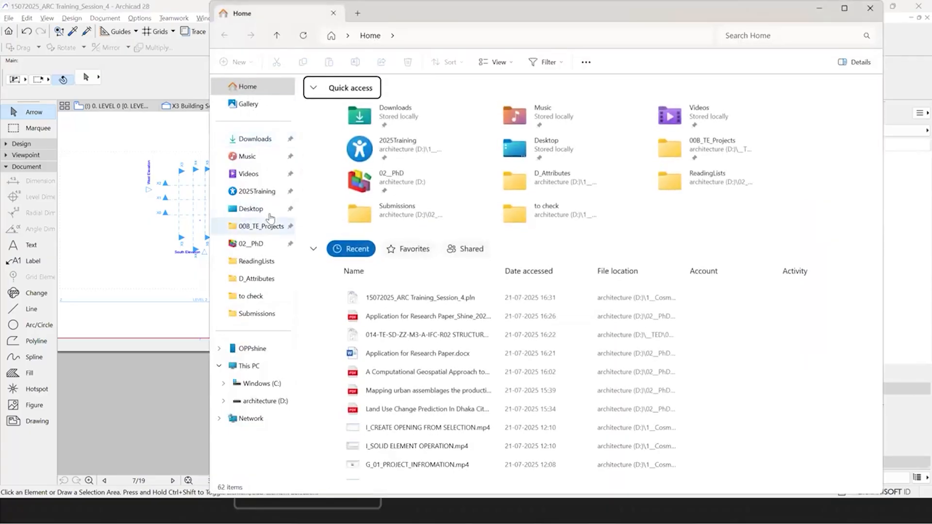
{"action": "left_click", "coordinate": [251, 209]}
{"action": "double_click", "coordinate": [324, 116]}
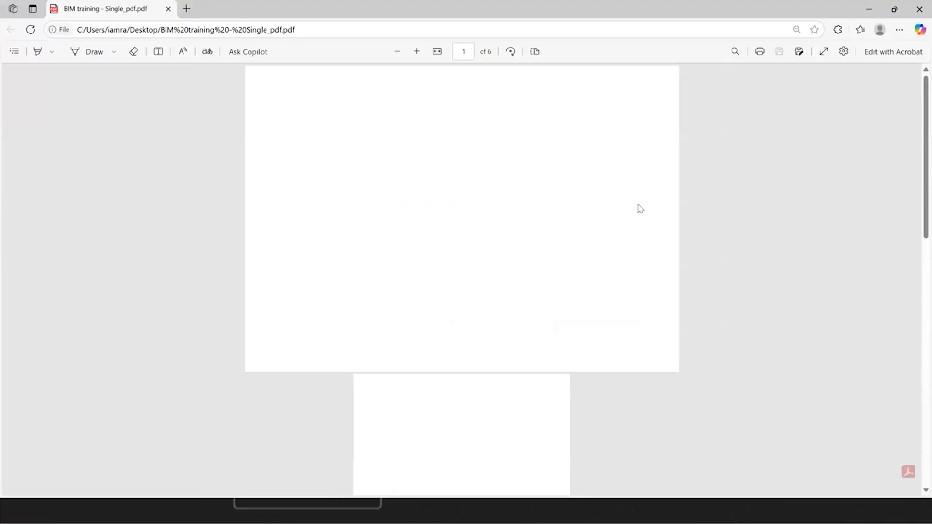
{"action": "scroll", "coordinate": [641, 209], "scroll_direction": "down", "scroll_amount": 3}
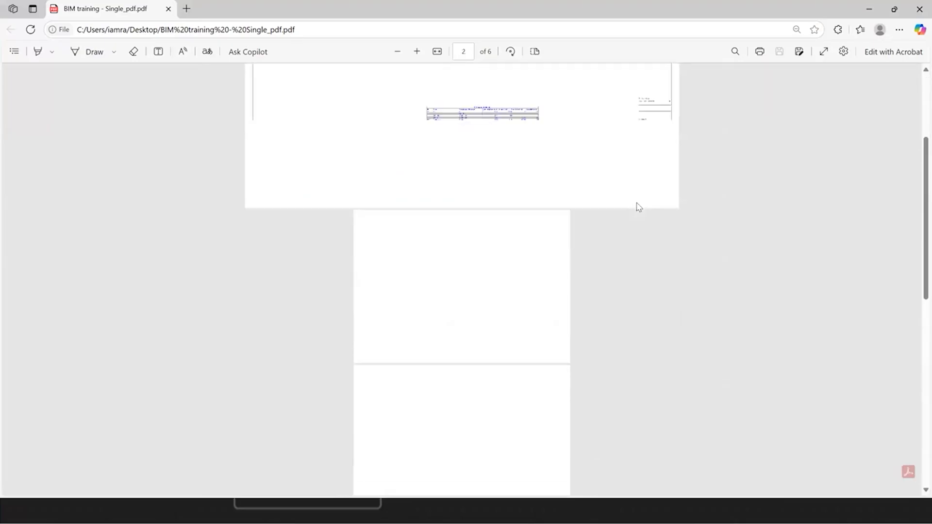
{"action": "scroll", "coordinate": [639, 208], "scroll_direction": "up", "scroll_amount": 3}
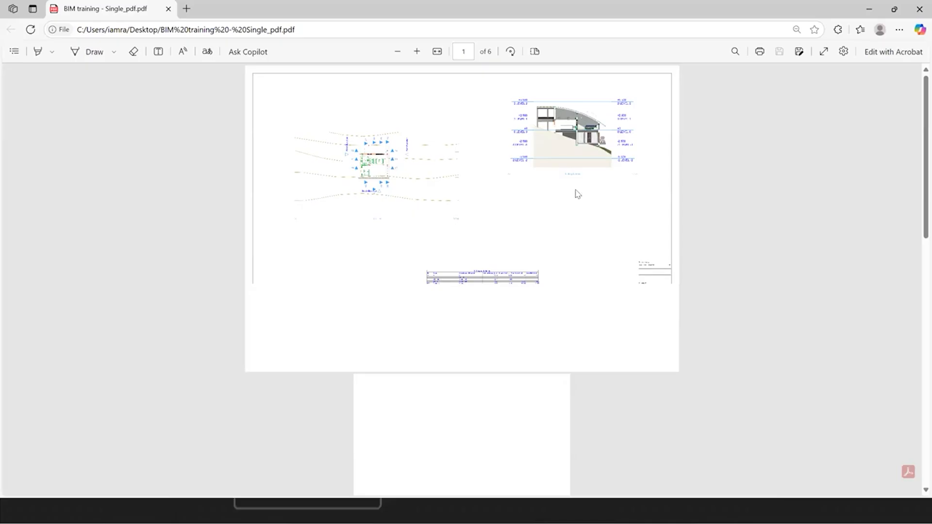
{"action": "scroll", "coordinate": [578, 194], "scroll_direction": "down", "scroll_amount": 2}
{"action": "scroll", "coordinate": [578, 194], "scroll_direction": "up", "scroll_amount": 2}
{"action": "scroll", "coordinate": [497, 185], "scroll_direction": "down", "scroll_amount": 11}
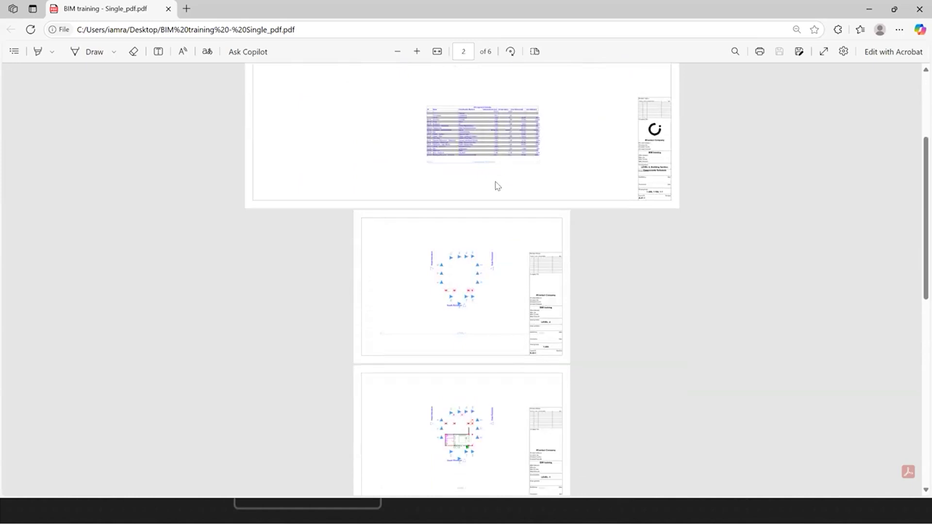
{"action": "scroll", "coordinate": [496, 185], "scroll_direction": "up", "scroll_amount": 8}
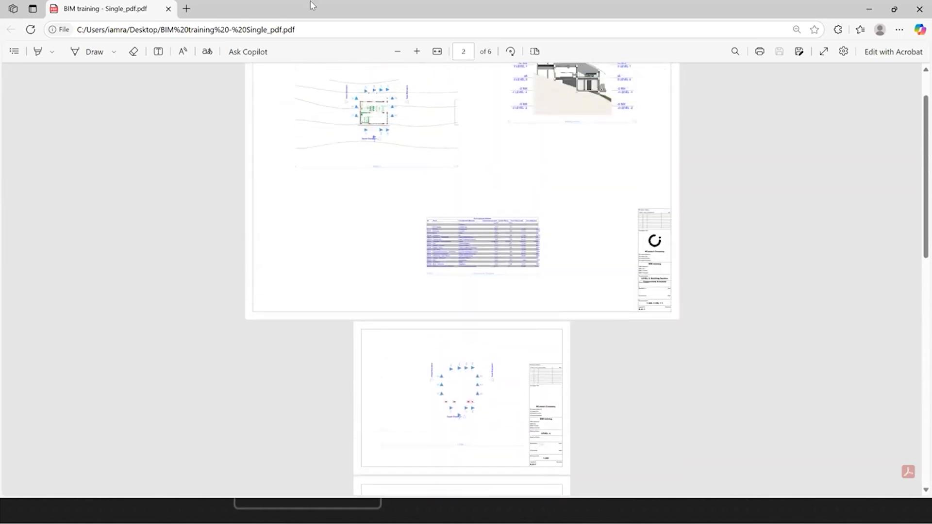
Step: Switch back to Archicad and close the publishing report
{"action": "double_click", "coordinate": [312, 6]}
{"action": "left_click", "coordinate": [592, 127]}
{"action": "key", "text": "alt+Tab"}
{"action": "left_click", "coordinate": [585, 280]}
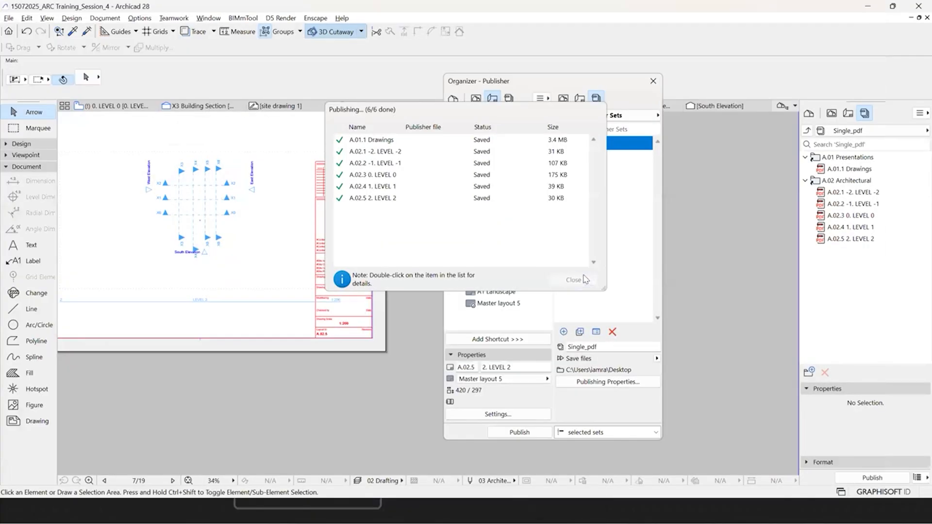
Step: Create a second publisher set named single folder
{"action": "left_click", "coordinate": [577, 162]}
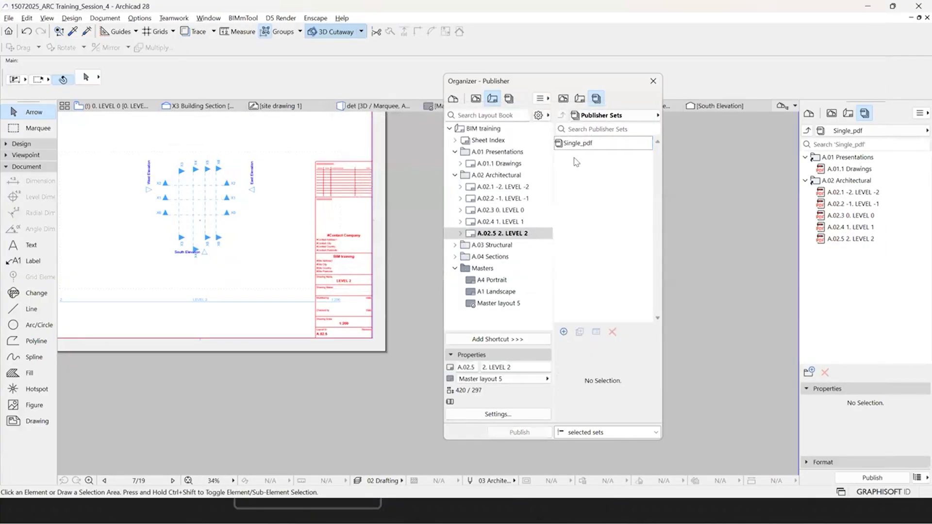
{"action": "left_click", "coordinate": [564, 332]}
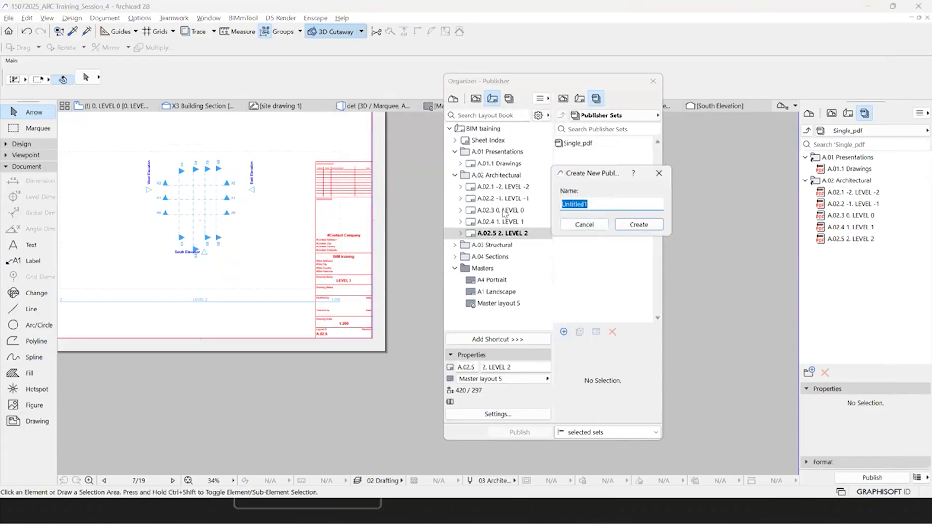
{"action": "type", "text": "single folder"}
{"action": "left_click", "coordinate": [638, 225]}
{"action": "left_click", "coordinate": [588, 144]}
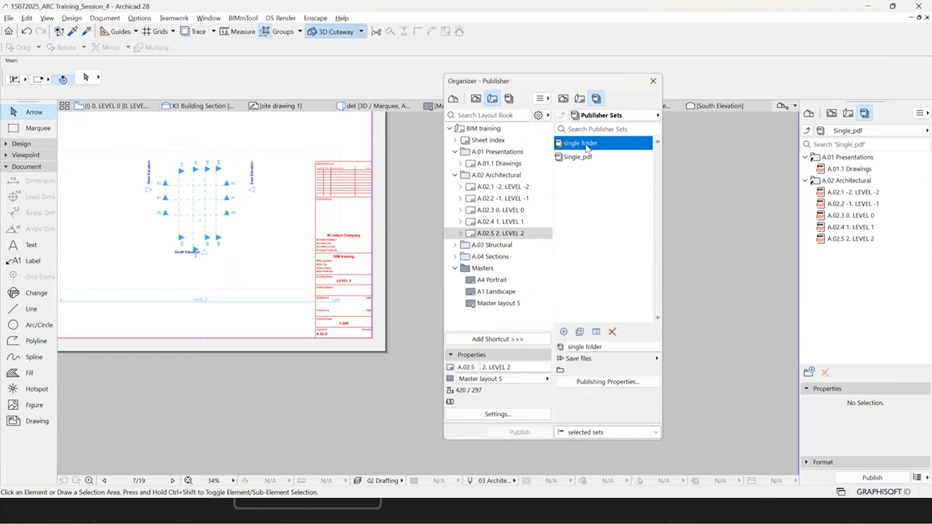
Step: Configure the single folder set to save files in a flat file structure, in a new folder created on the Desktop
{"action": "left_click", "coordinate": [607, 384]}
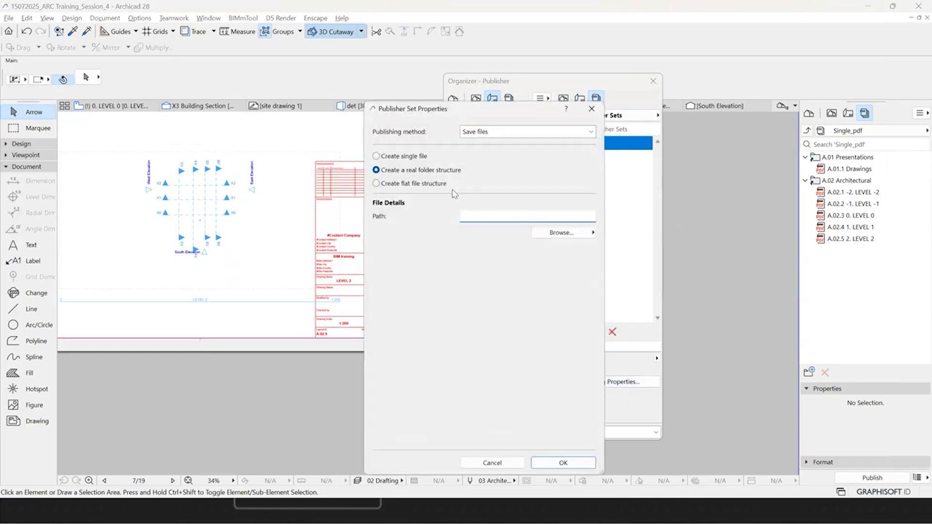
{"action": "left_click", "coordinate": [394, 184]}
{"action": "left_click", "coordinate": [560, 233]}
{"action": "left_click", "coordinate": [629, 231]}
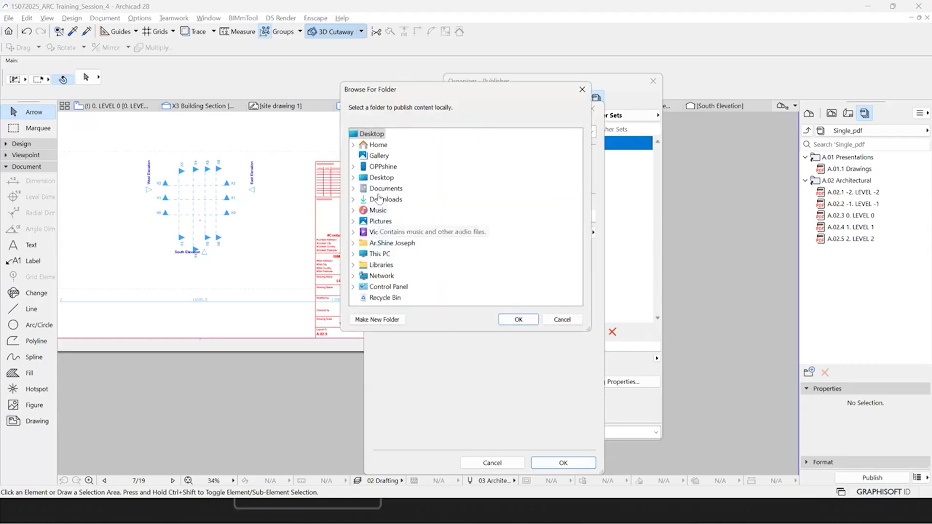
{"action": "left_click", "coordinate": [387, 178]}
{"action": "left_click", "coordinate": [383, 319]}
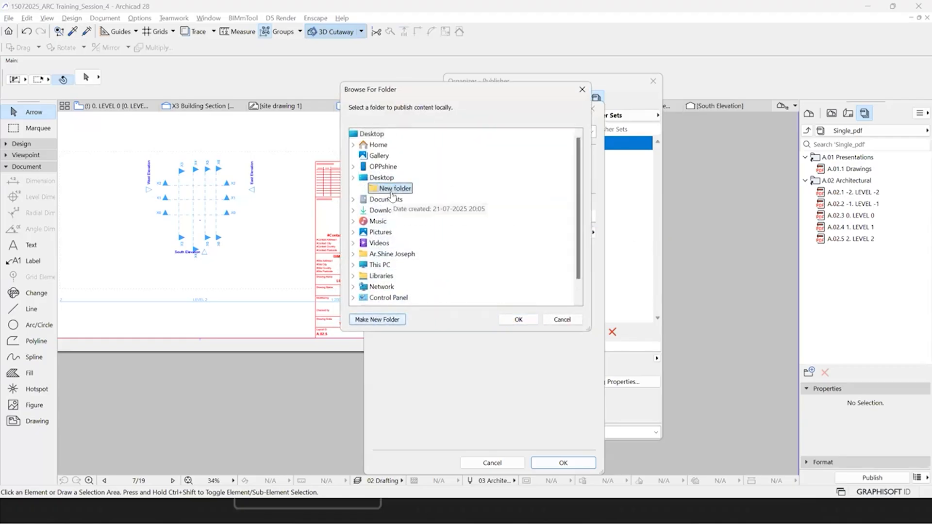
{"action": "left_click", "coordinate": [518, 321]}
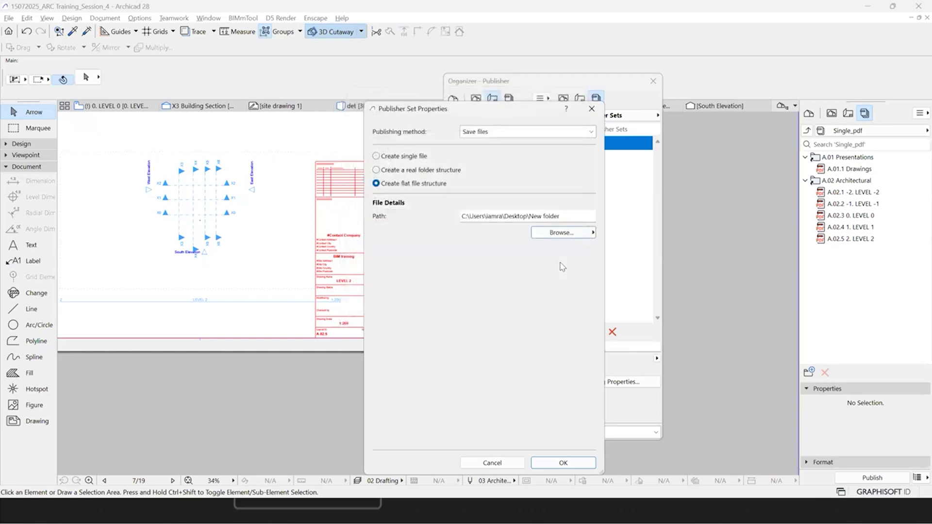
{"action": "left_click", "coordinate": [561, 463]}
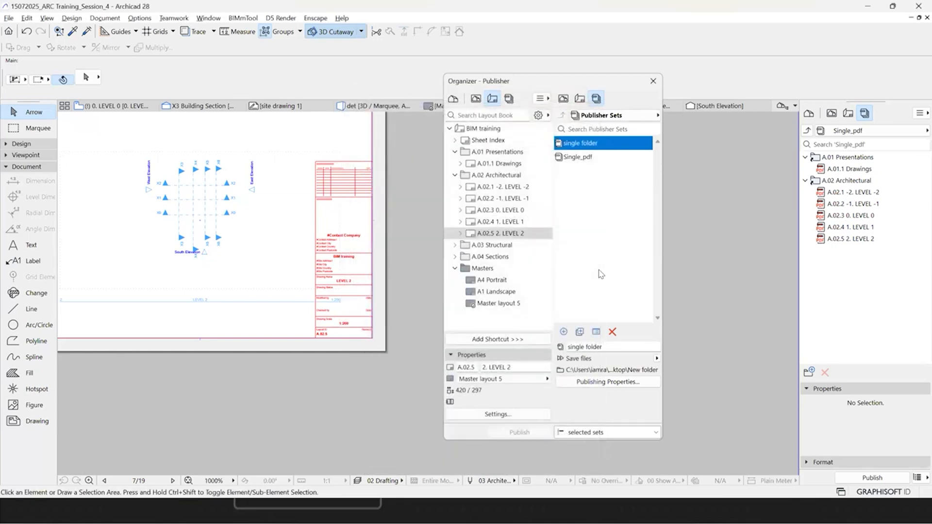
Step: Open the single folder set, add shortcuts to the A.01 Presentations, A.02 Architectural and A.03 Structural folders, and expand them
{"action": "double_click", "coordinate": [582, 143]}
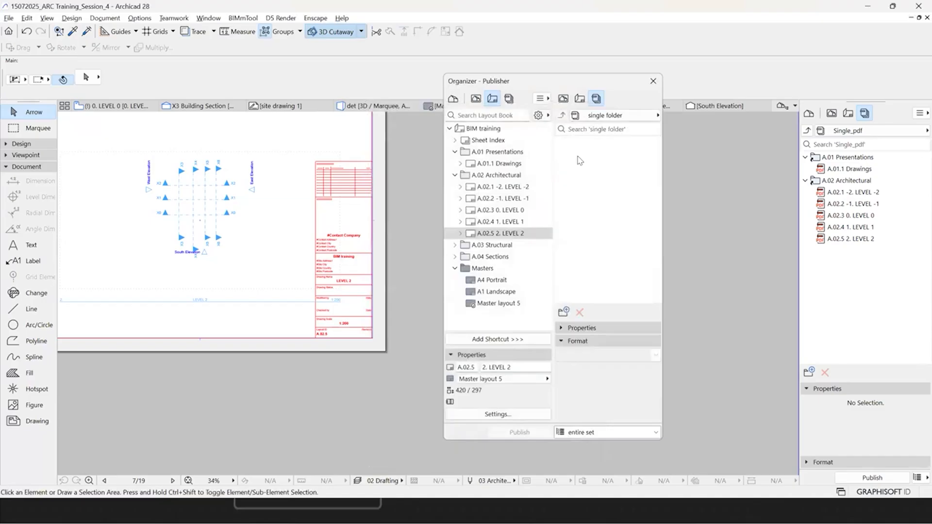
{"action": "left_click", "coordinate": [486, 155]}
{"action": "left_click", "coordinate": [495, 175], "text": "ctrl"}
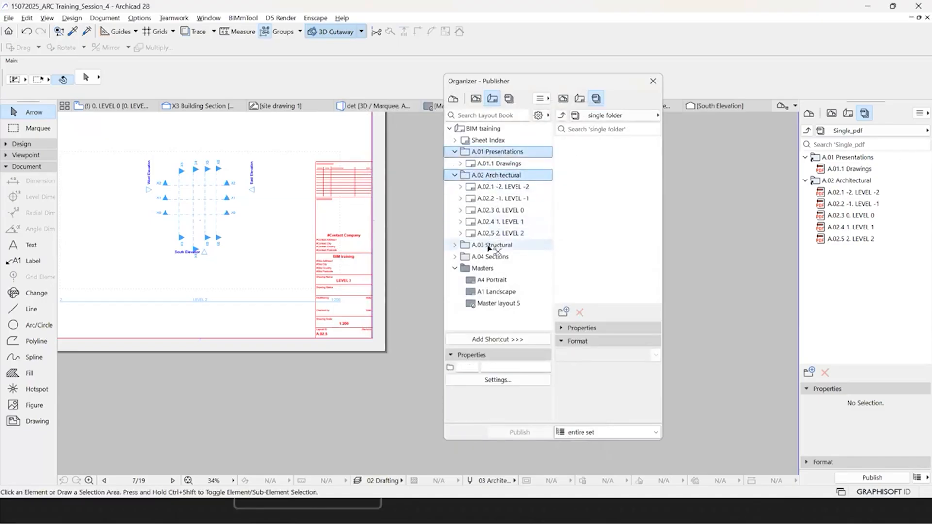
{"action": "left_click", "coordinate": [498, 245], "text": "ctrl"}
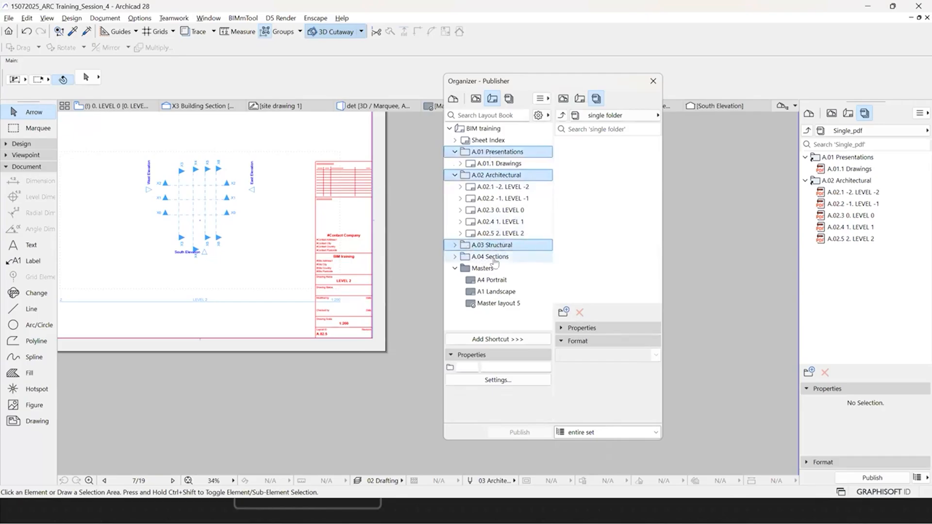
{"action": "left_click", "coordinate": [484, 339]}
{"action": "left_click", "coordinate": [560, 142]}
{"action": "left_click", "coordinate": [560, 166]}
{"action": "left_click", "coordinate": [560, 236]}
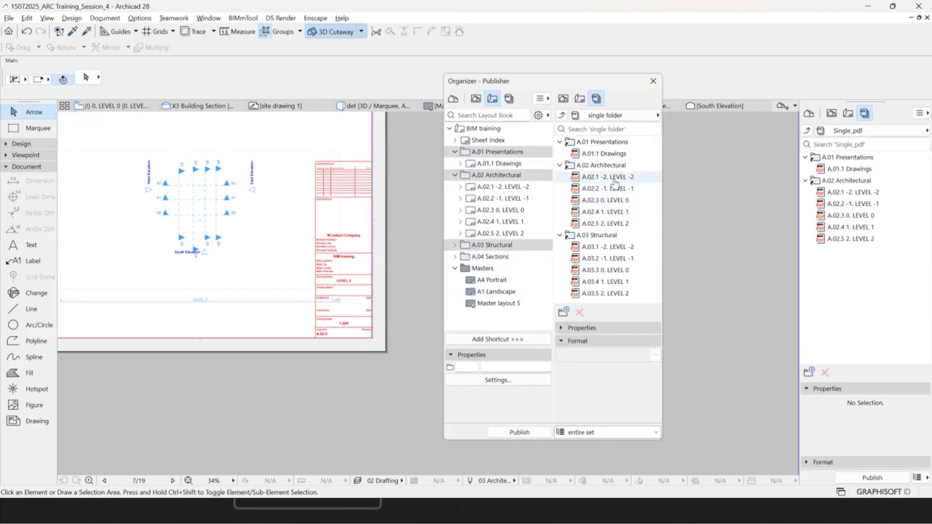
Step: Set the output format of A.01.1 Drawings in the single folder set to DWG
{"action": "left_click", "coordinate": [611, 154]}
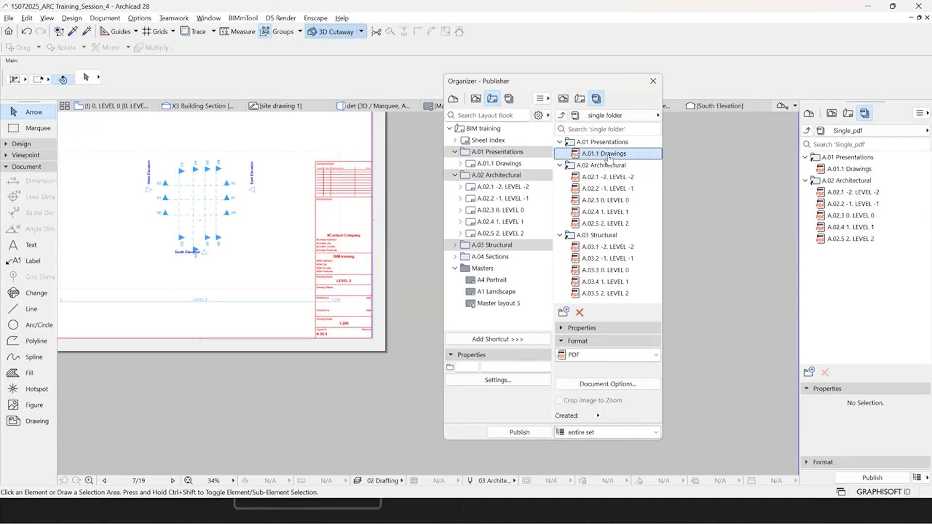
{"action": "left_click", "coordinate": [583, 355]}
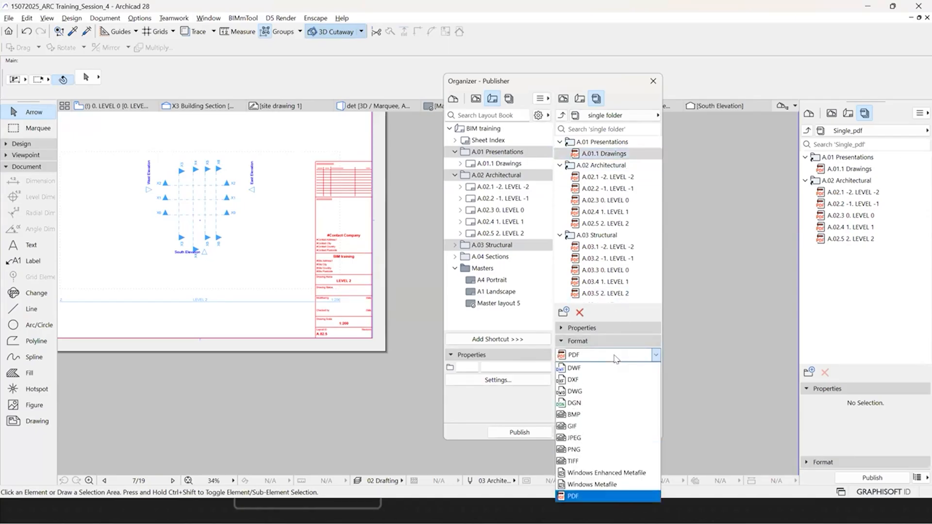
{"action": "left_click", "coordinate": [599, 391]}
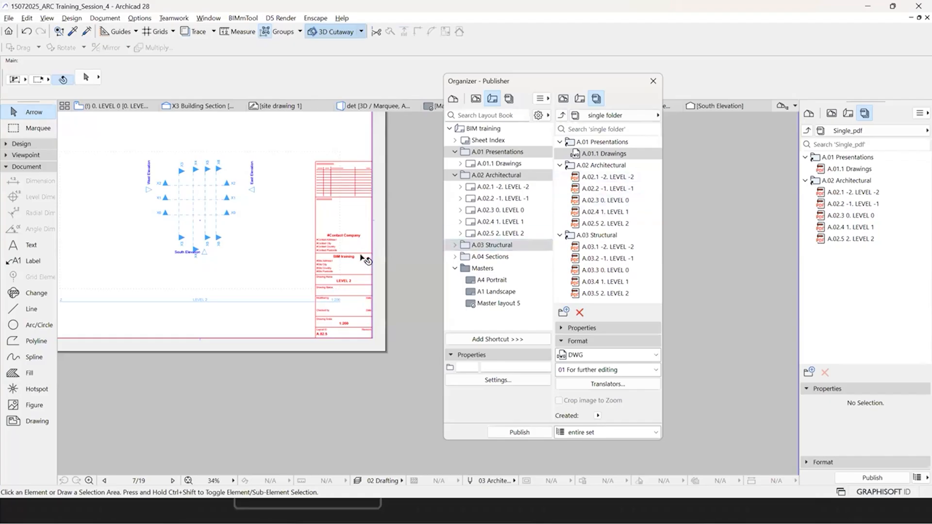
{"action": "scroll", "coordinate": [375, 308], "scroll_direction": "down", "scroll_amount": 3}
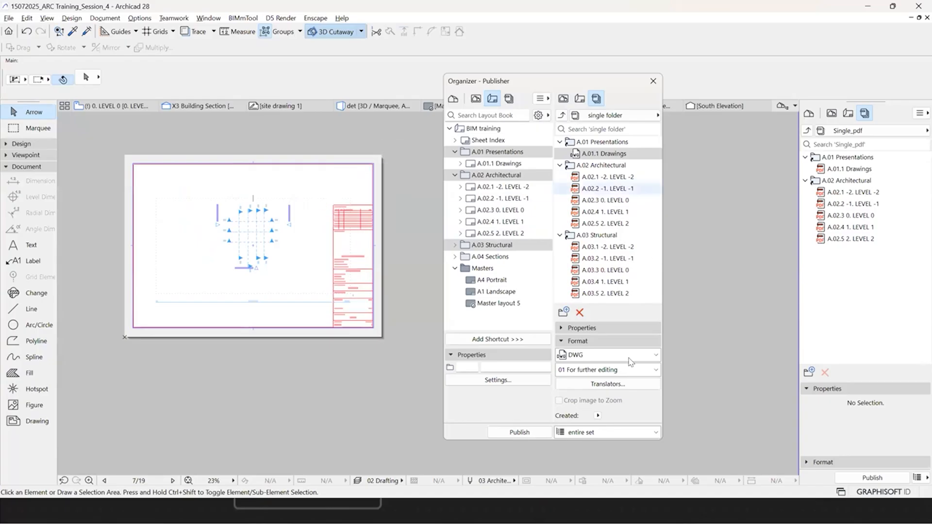
{"action": "left_click", "coordinate": [590, 359]}
{"action": "left_click", "coordinate": [587, 380]}
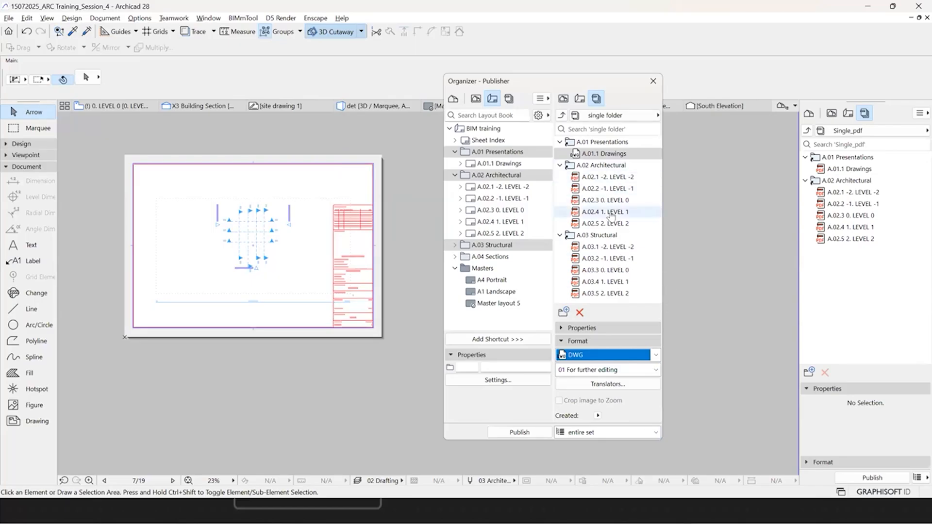
Step: Set the output format of the architectural layout A.02.4 1. LEVEL 1 to JPEG
{"action": "left_click", "coordinate": [633, 214]}
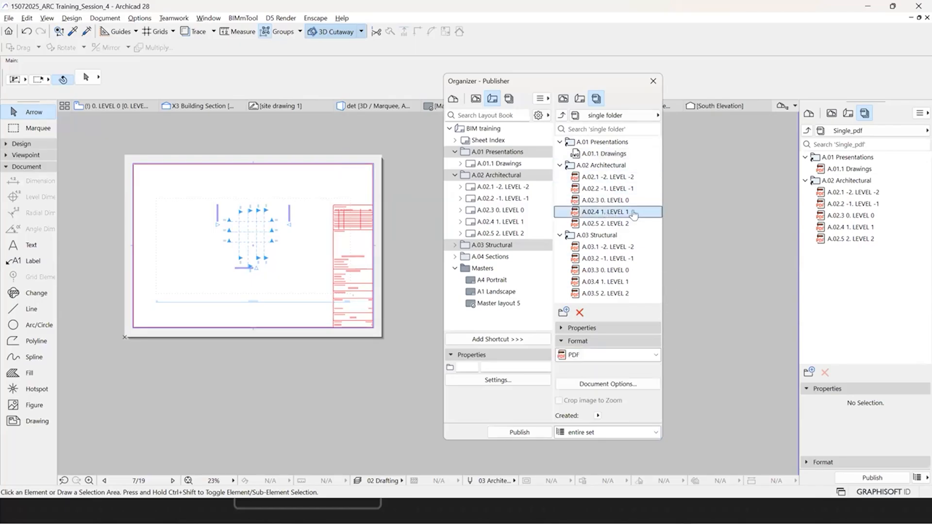
{"action": "left_click", "coordinate": [610, 358]}
{"action": "left_click", "coordinate": [605, 438]}
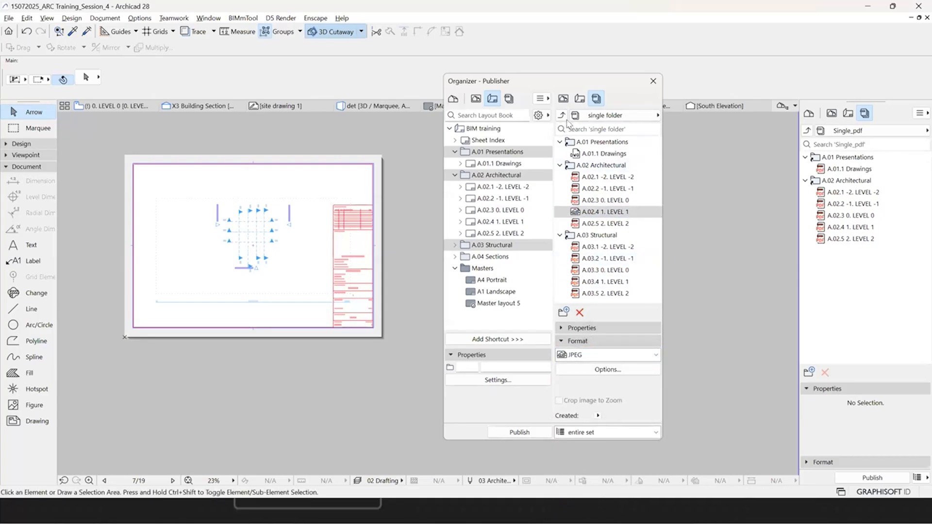
Step: Set the output format of A.01.1 Drawings back to PDF
{"action": "left_click", "coordinate": [590, 155]}
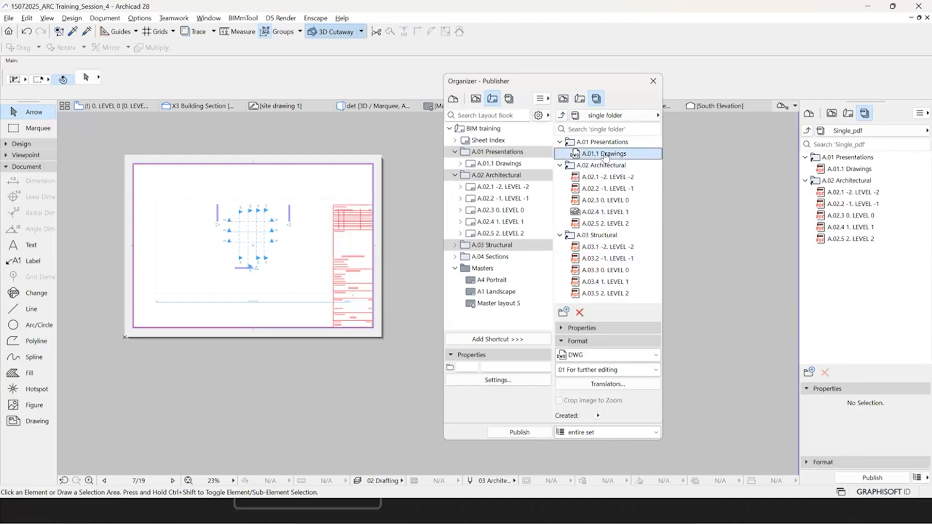
{"action": "right_click", "coordinate": [605, 155]}
{"action": "left_click", "coordinate": [592, 362]}
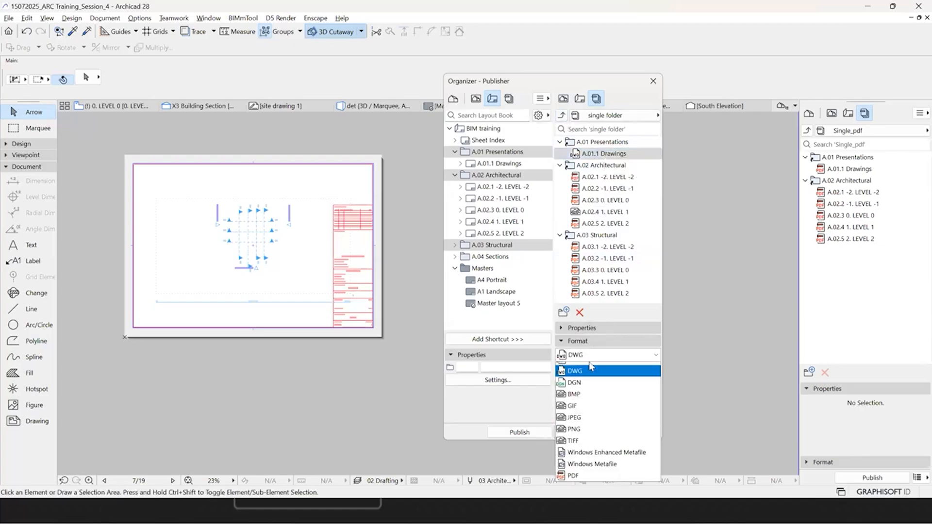
{"action": "left_click", "coordinate": [604, 496]}
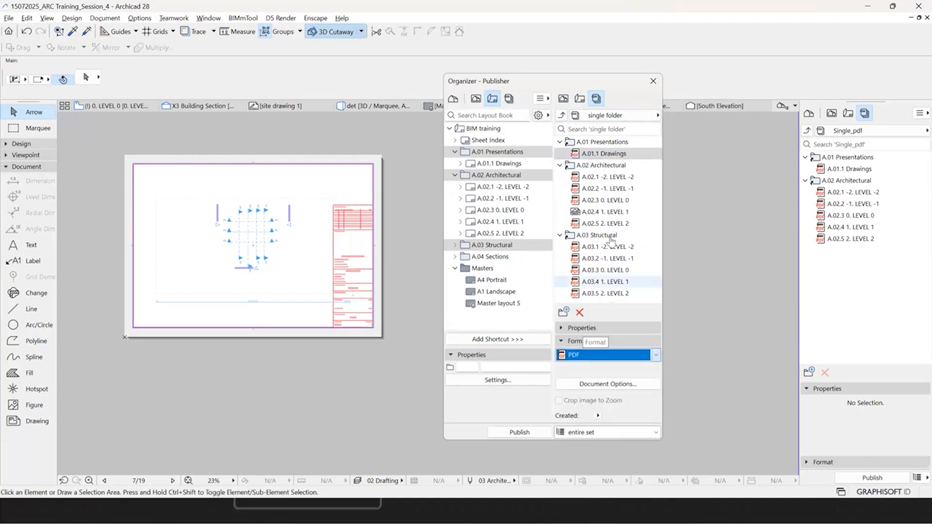
Step: Set the output format of the structural layout A.03.3 0. LEVEL 0 to DWG
{"action": "left_click", "coordinate": [612, 271]}
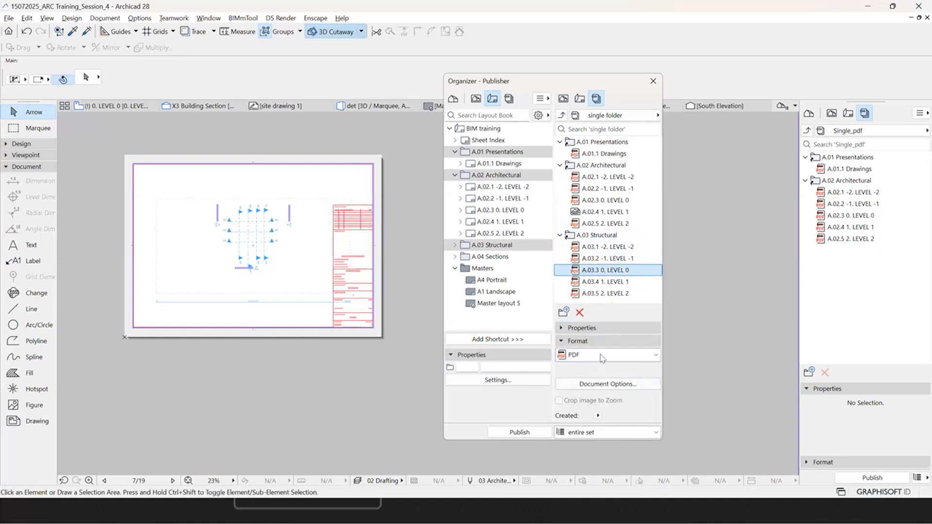
{"action": "left_click", "coordinate": [602, 358]}
{"action": "left_click", "coordinate": [616, 378]}
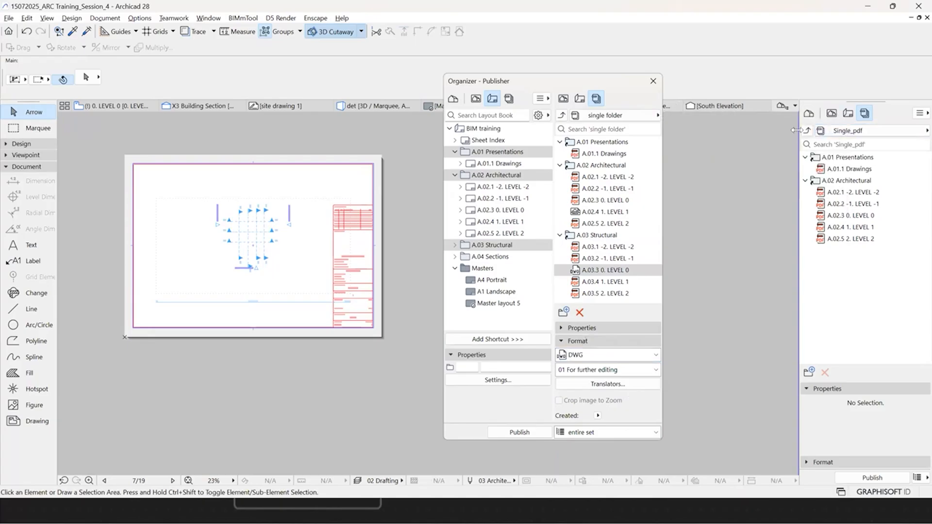
Step: Display the single folder set in the Navigator and publish the entire set
{"action": "left_click", "coordinate": [849, 131]}
{"action": "left_click", "coordinate": [847, 156]}
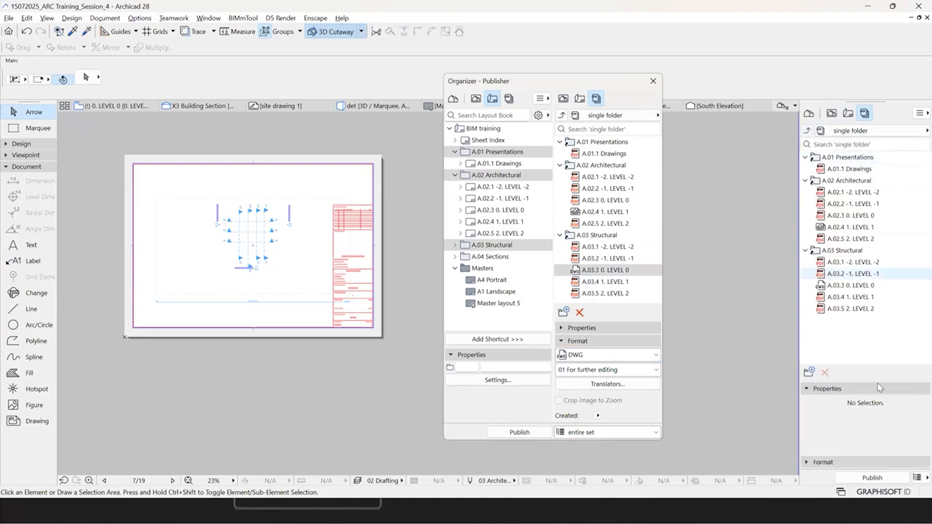
{"action": "left_click", "coordinate": [872, 478]}
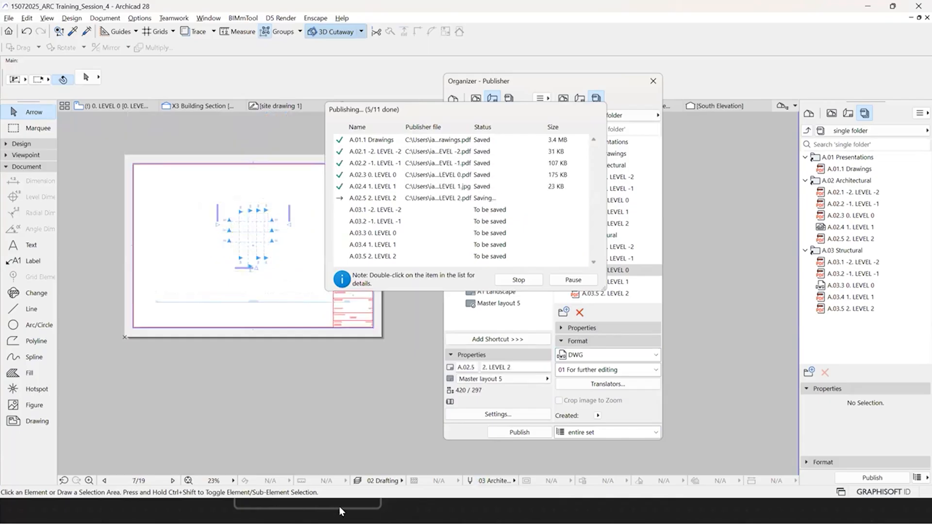
Step: Switch to File Explorer, open New folder on the Desktop, examine the published PDF, JPG and DWG files, and close the window
{"action": "key", "text": "alt+Tab"}
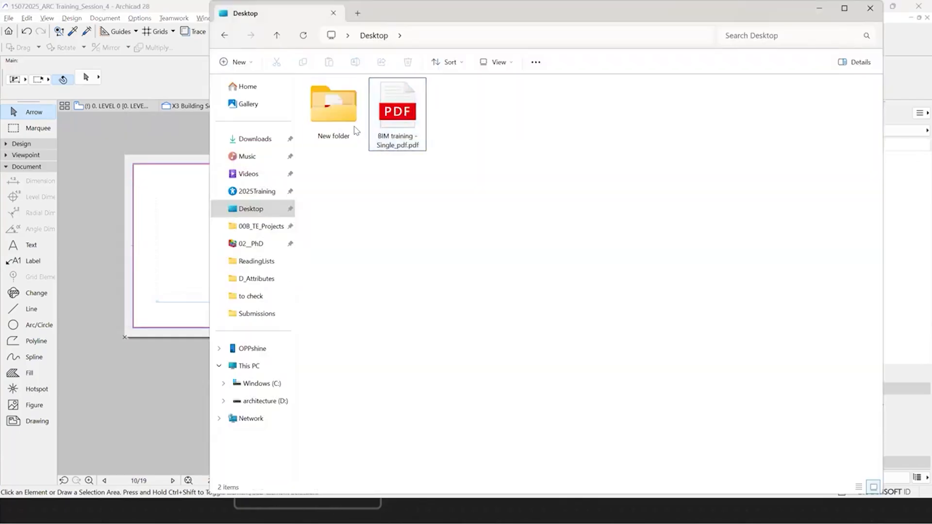
{"action": "left_click_drag", "start_coordinate": [412, 20], "coordinate": [415, 105]}
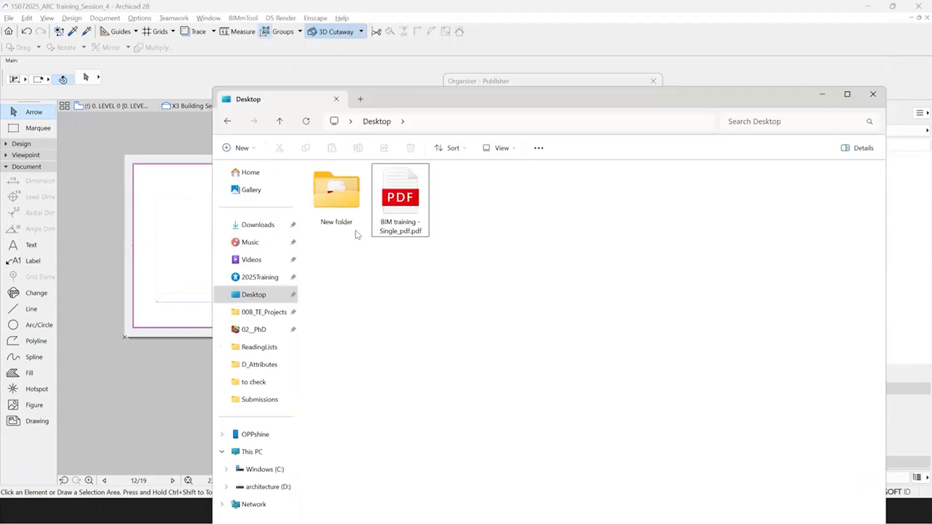
{"action": "left_click", "coordinate": [339, 209]}
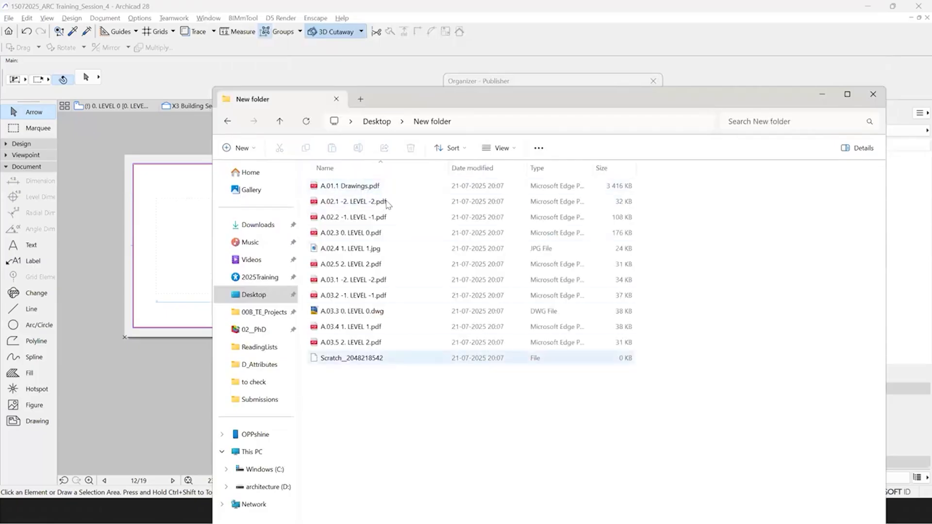
{"action": "left_click", "coordinate": [382, 187]}
{"action": "key", "text": "Down"}
{"action": "key", "text": "Down"}
{"action": "left_click", "coordinate": [373, 235]}
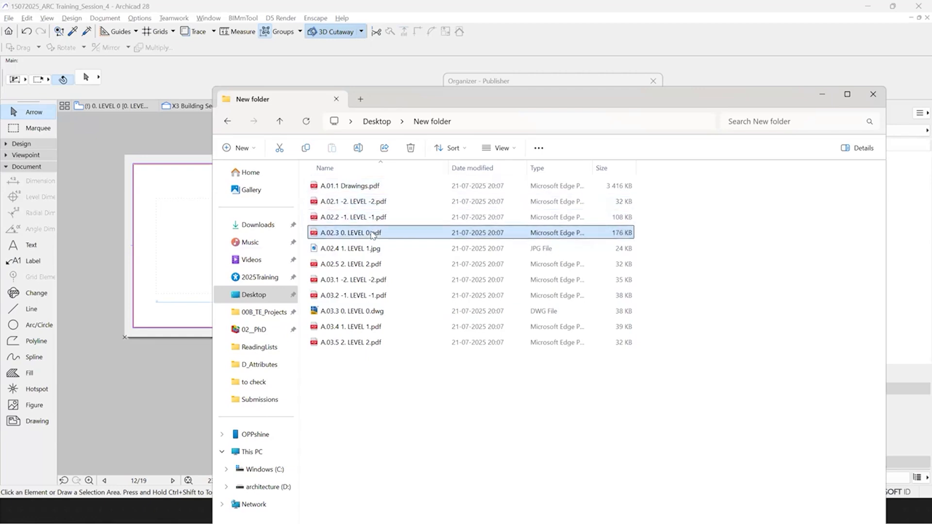
{"action": "left_click", "coordinate": [365, 250]}
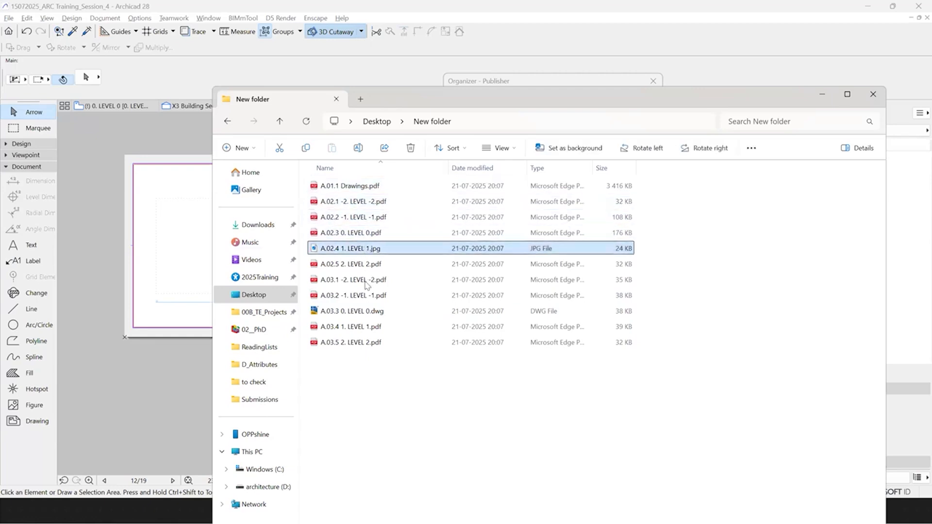
{"action": "left_click", "coordinate": [368, 312]}
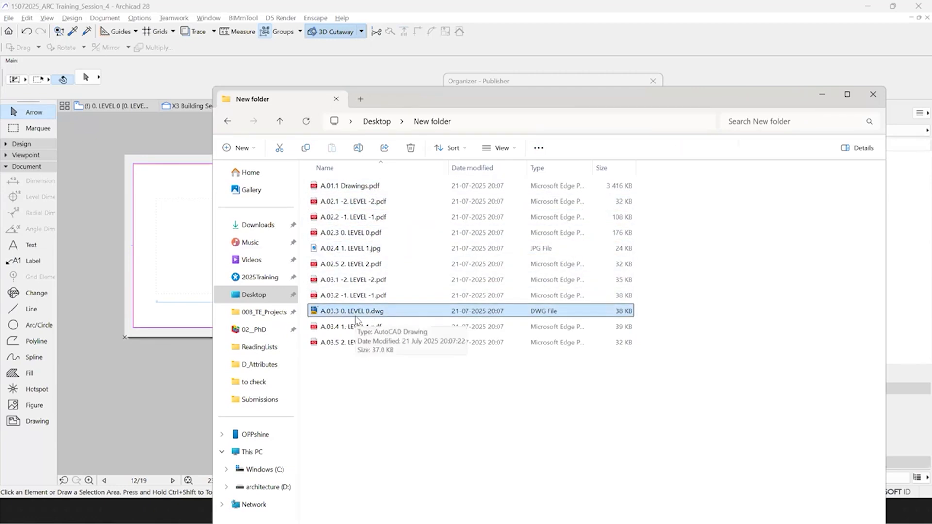
{"action": "left_click", "coordinate": [878, 94]}
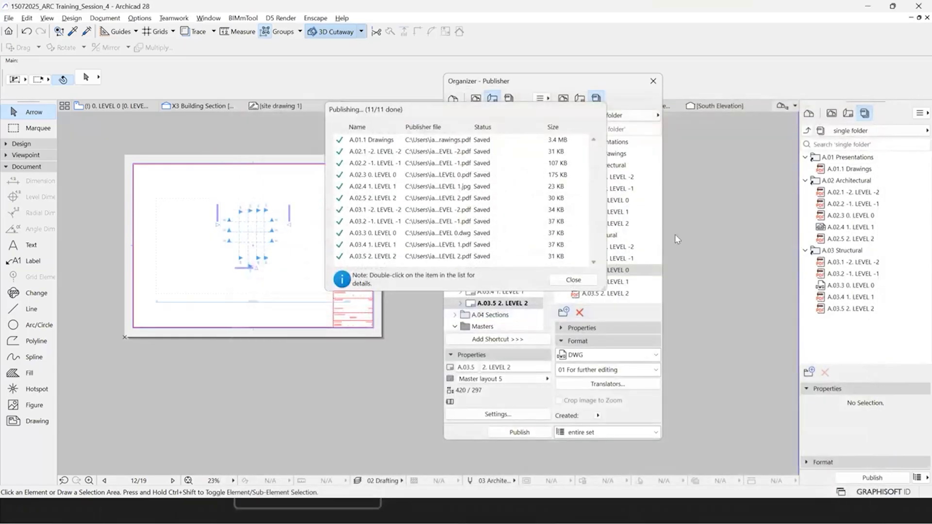
Step: Close the publishing report, return to the publisher sets list and create a third set named realfolderstructure
{"action": "left_click", "coordinate": [574, 280]}
{"action": "left_click", "coordinate": [563, 115]}
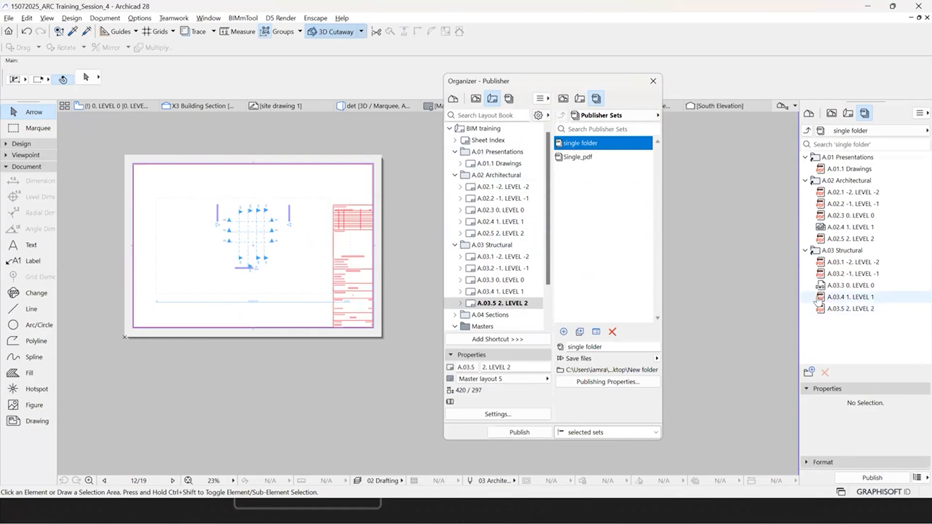
{"action": "left_click", "coordinate": [808, 131]}
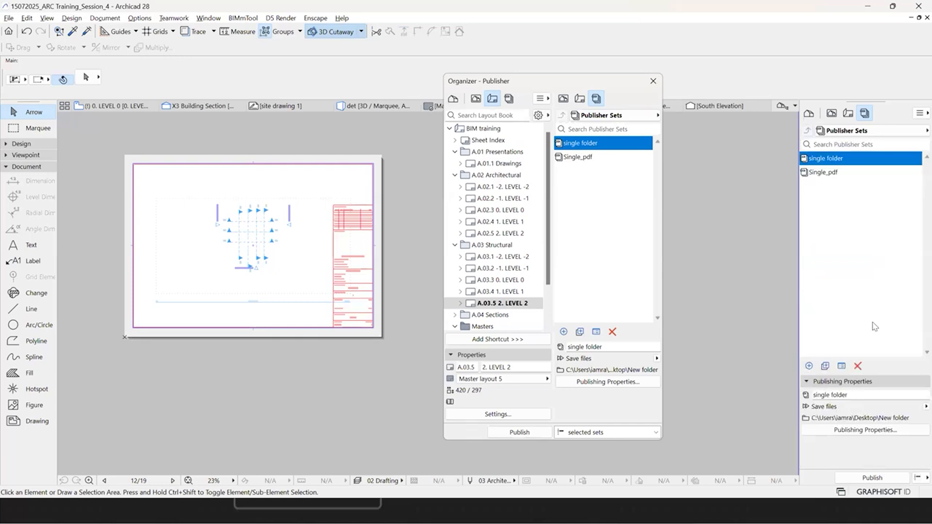
{"action": "left_click", "coordinate": [810, 366]}
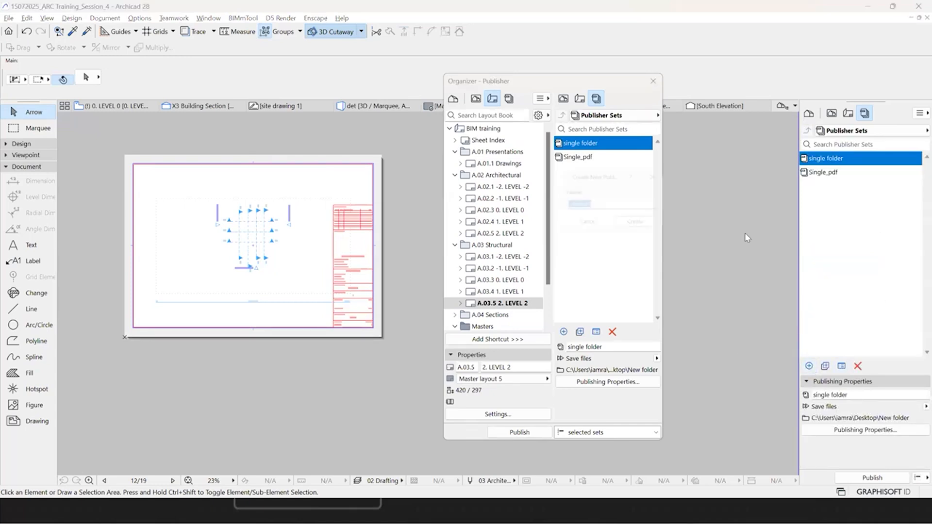
{"action": "type", "text": "realfolderstructure"}
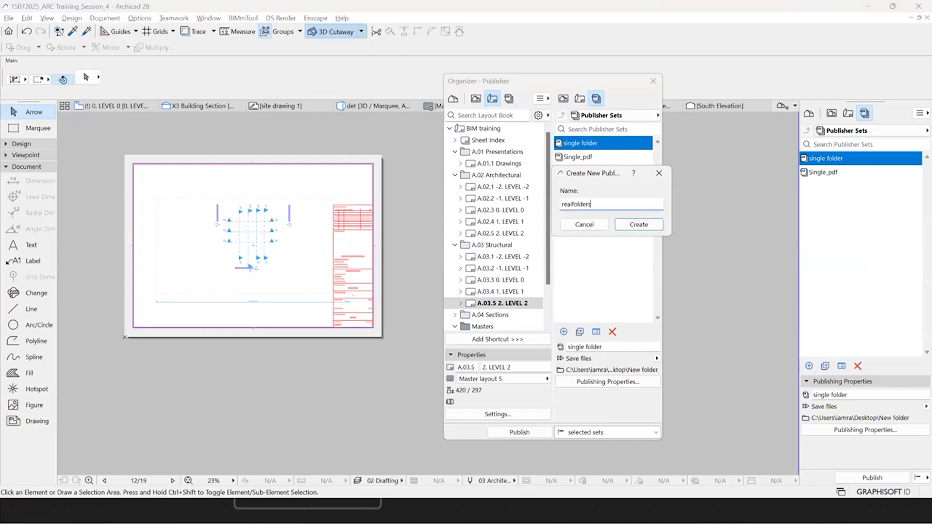
{"action": "left_click", "coordinate": [642, 226]}
{"action": "left_click", "coordinate": [590, 143]}
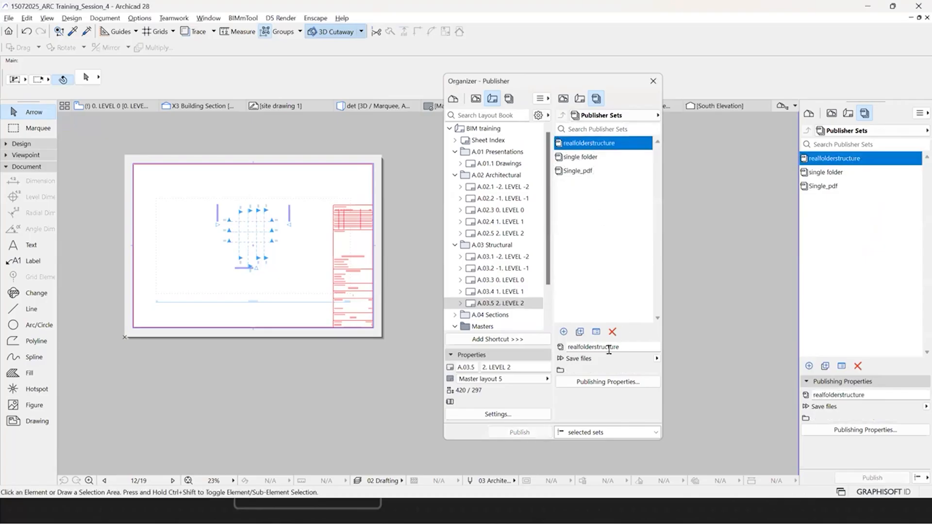
Step: Set the realfolderstructure set to create a real folder structure, saving into a newly made folder on the Desktop
{"action": "left_click", "coordinate": [608, 381]}
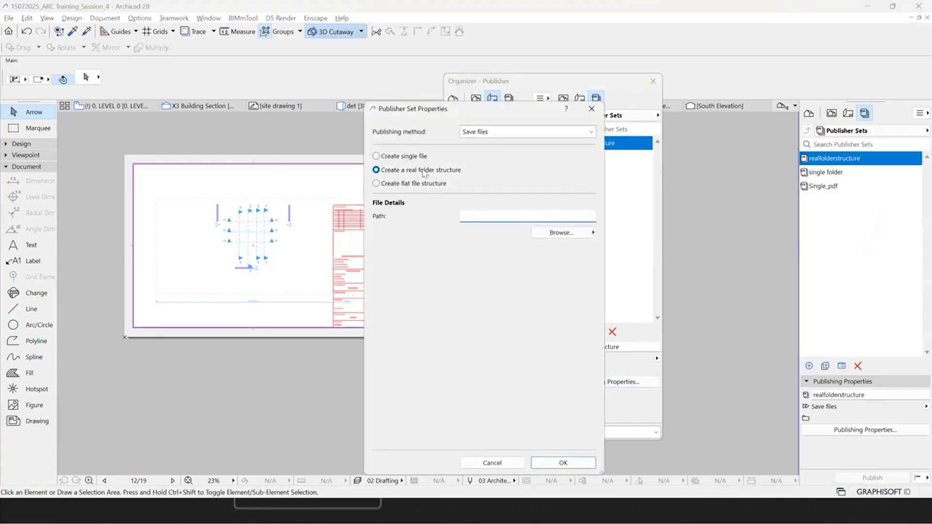
{"action": "left_click", "coordinate": [573, 234]}
{"action": "left_click", "coordinate": [626, 232]}
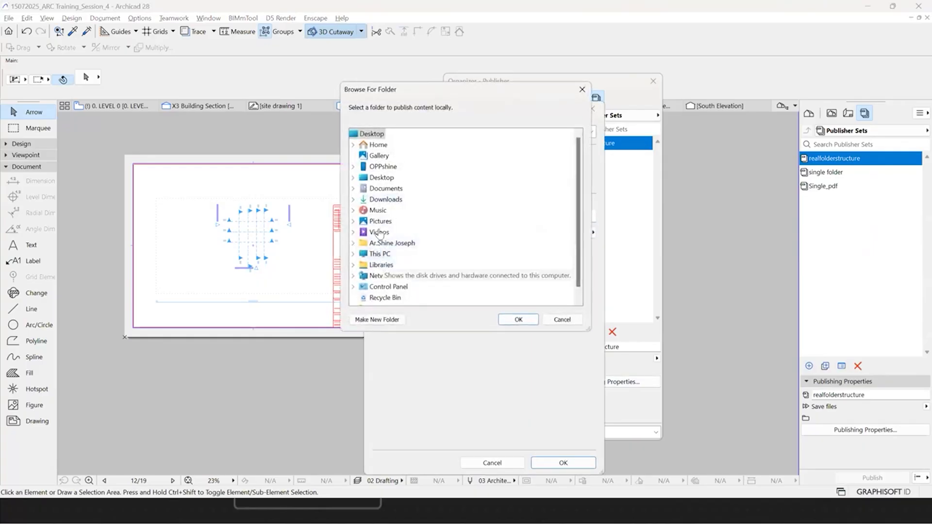
{"action": "left_click", "coordinate": [382, 178]}
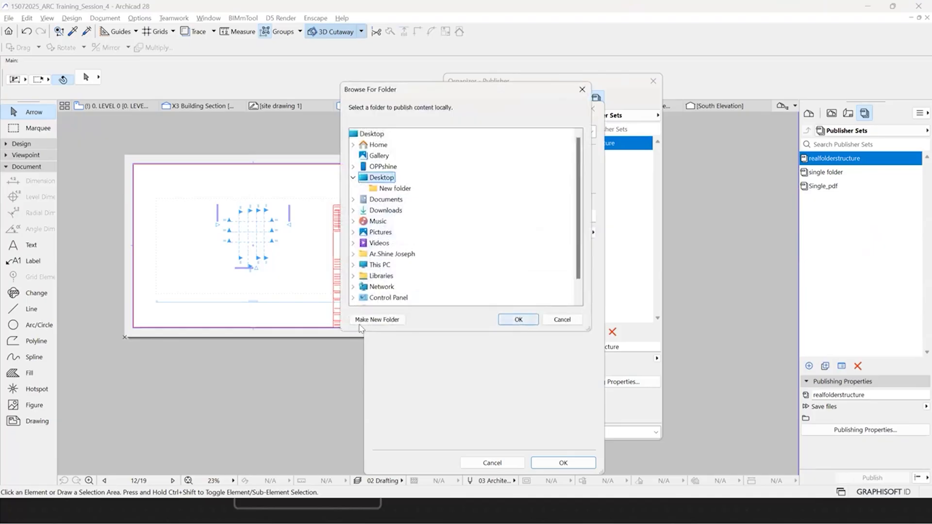
{"action": "left_click", "coordinate": [376, 320]}
{"action": "left_click", "coordinate": [535, 321]}
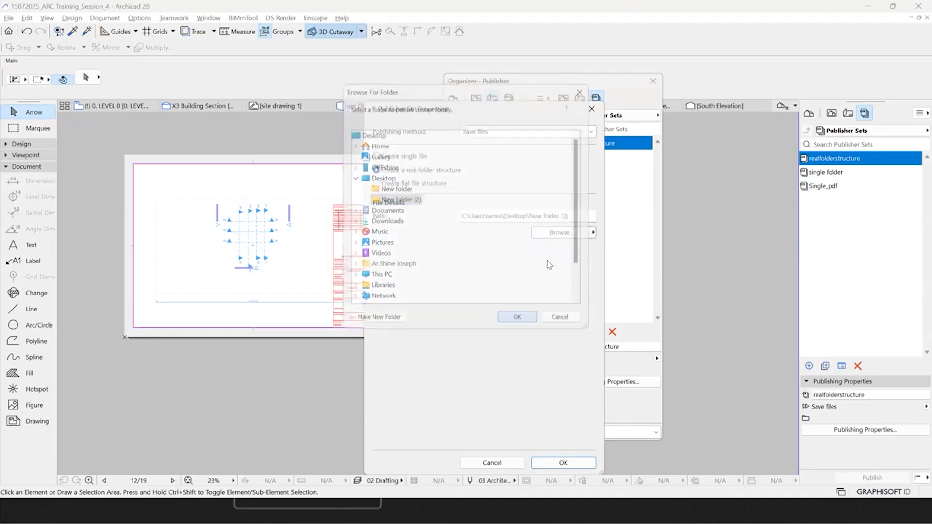
{"action": "left_click", "coordinate": [579, 464]}
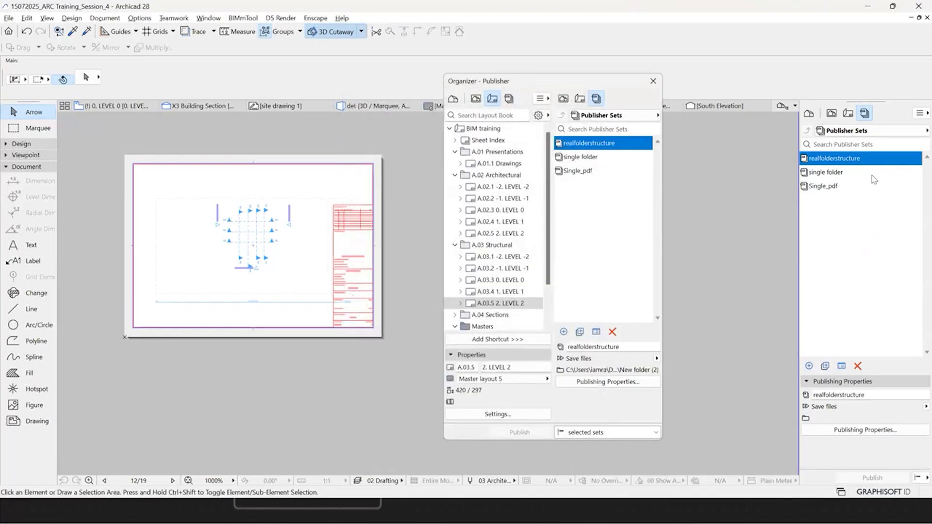
Step: Open the realfolderstructure set and add shortcuts to the A.01 Presentations, A.02 Architectural, A.03 Structural and A.04 Sections subsets
{"action": "double_click", "coordinate": [816, 161]}
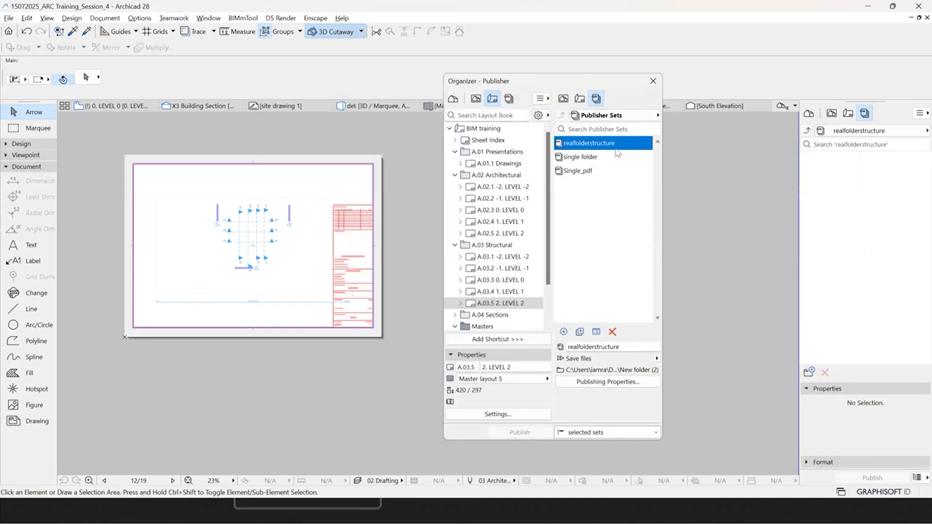
{"action": "double_click", "coordinate": [615, 147]}
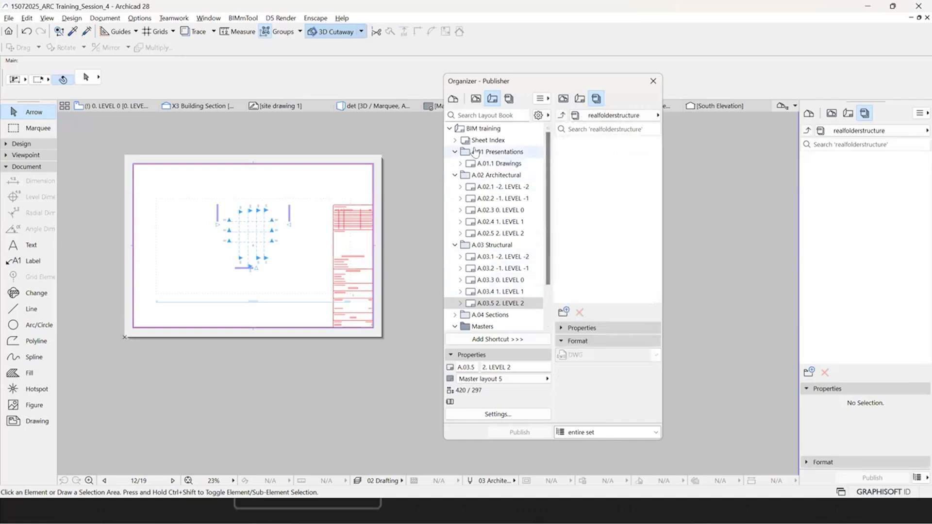
{"action": "left_click", "coordinate": [495, 151]}
{"action": "left_click", "coordinate": [496, 175], "text": "ctrl"}
{"action": "left_click", "coordinate": [496, 247], "text": "ctrl"}
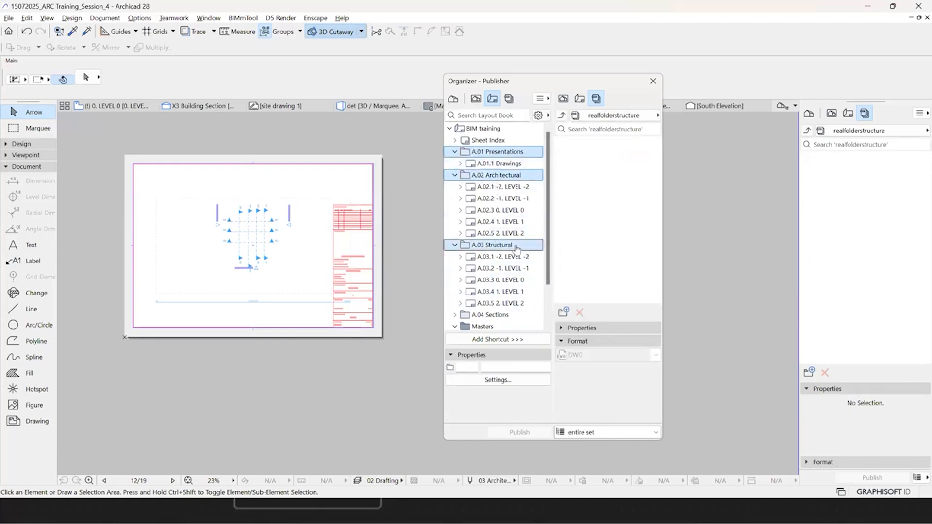
{"action": "scroll", "coordinate": [496, 250], "scroll_direction": "down", "scroll_amount": 1}
{"action": "left_click", "coordinate": [495, 281], "text": "ctrl"}
{"action": "left_click", "coordinate": [498, 340]}
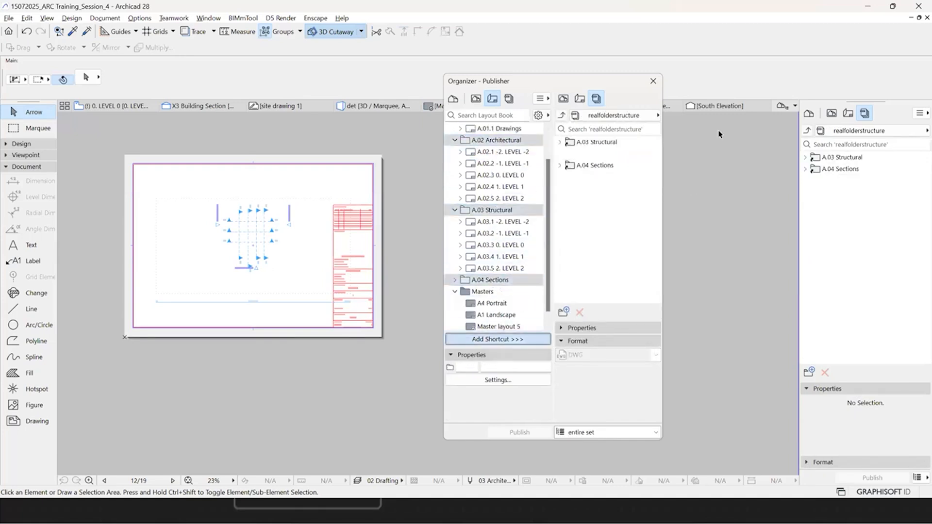
Step: Expand the four subsets in the realfolderstructure set to list their layouts
{"action": "left_click", "coordinate": [560, 142]}
{"action": "left_click", "coordinate": [560, 165]}
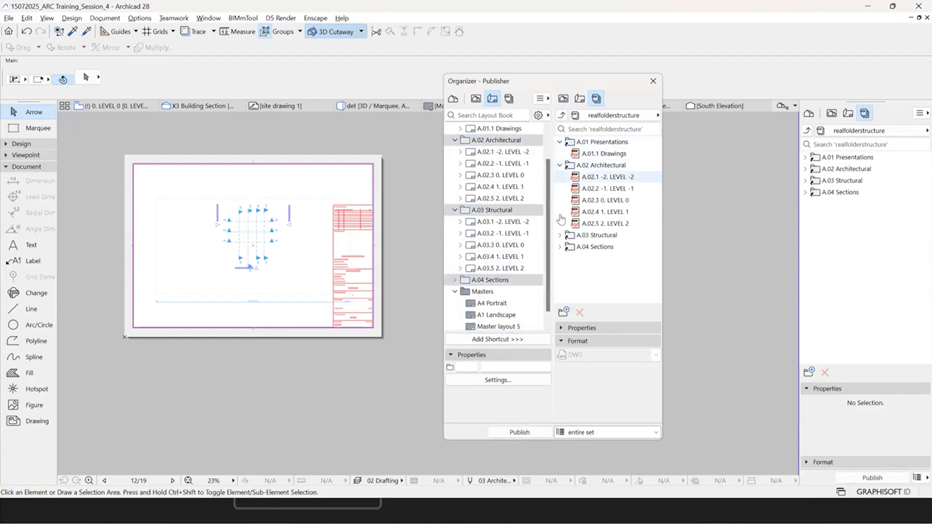
{"action": "left_click", "coordinate": [560, 235]}
{"action": "scroll", "coordinate": [562, 291], "scroll_direction": "down", "scroll_amount": 1}
{"action": "left_click", "coordinate": [560, 293]}
{"action": "scroll", "coordinate": [583, 243], "scroll_direction": "down", "scroll_amount": 3}
{"action": "left_click", "coordinate": [613, 224]}
{"action": "left_click", "coordinate": [598, 356]}
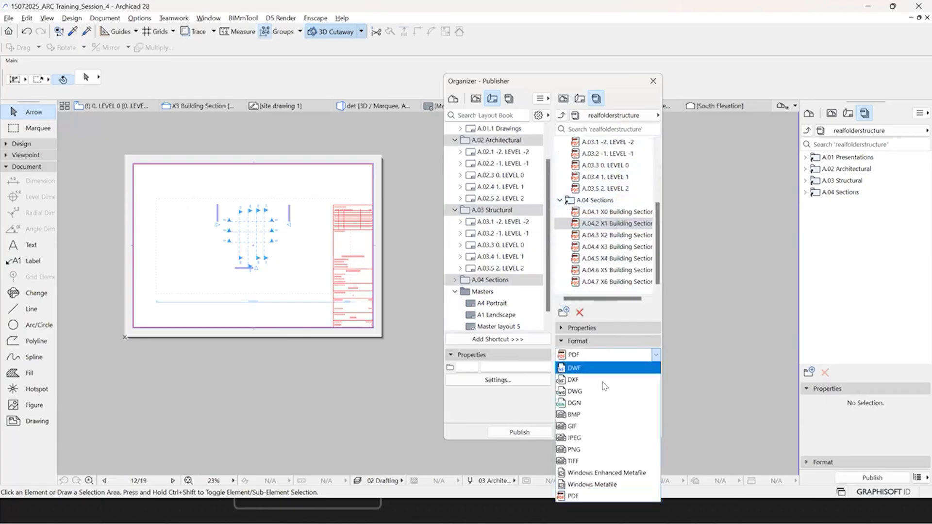
{"action": "left_click", "coordinate": [601, 367]}
Step: Set the format of structural layout A.03.3 0. LEVEL 0 to DWG and publish the entire realfolderstructure set
{"action": "left_click", "coordinate": [613, 170]}
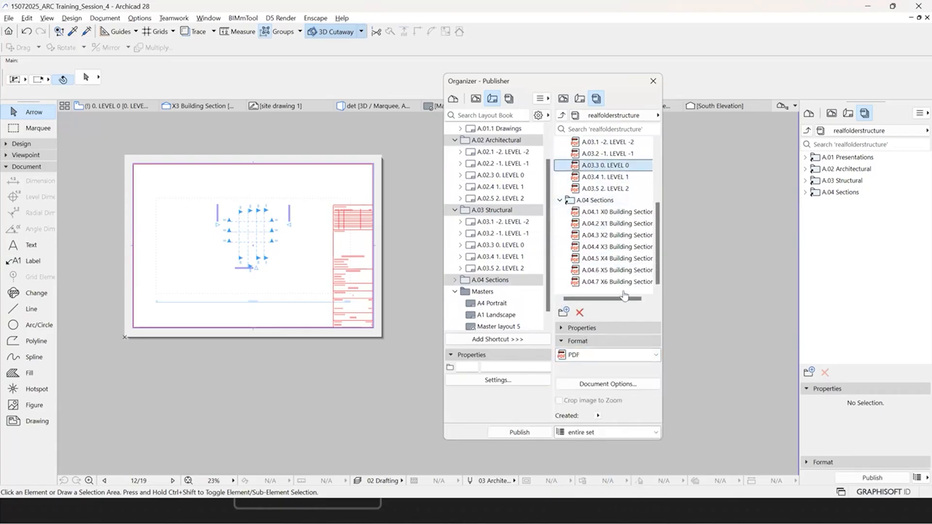
{"action": "left_click", "coordinate": [594, 359]}
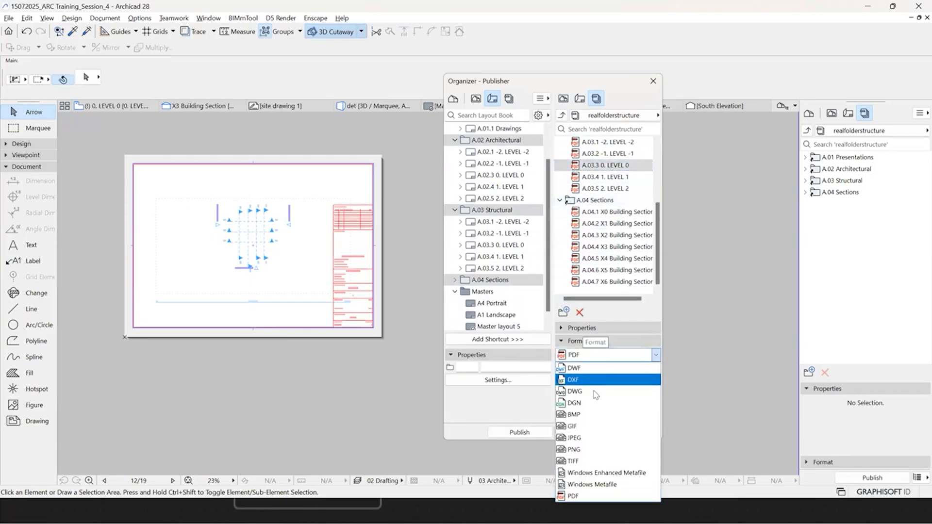
{"action": "left_click", "coordinate": [596, 393]}
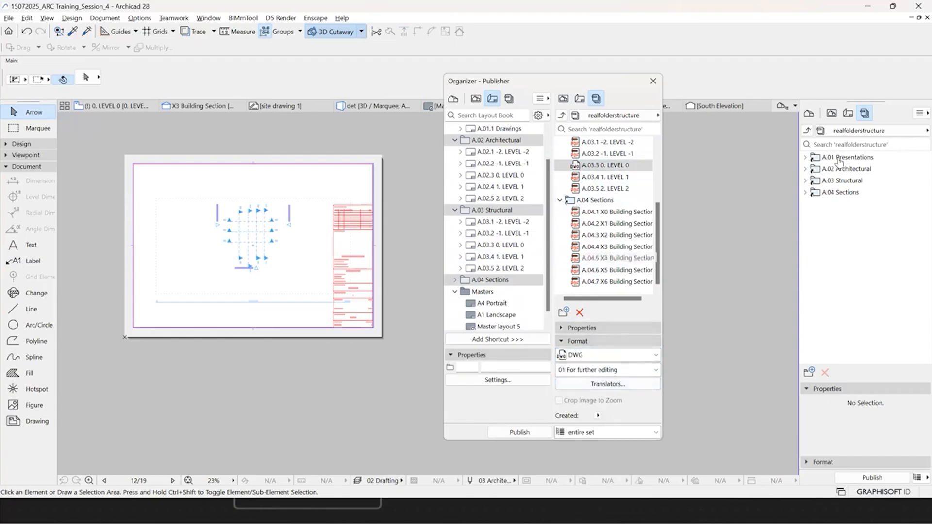
{"action": "left_click", "coordinate": [887, 478]}
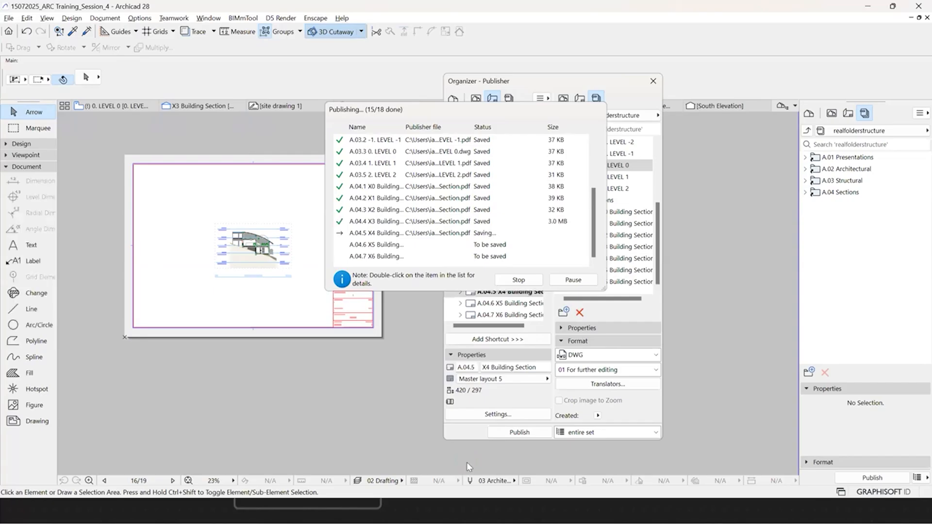
Step: Switch to File Explorer and open New folder (2) on the Desktop
{"action": "key", "text": "alt+Tab"}
{"action": "key", "text": "alt+Tab"}
{"action": "key", "text": "alt+Tab"}
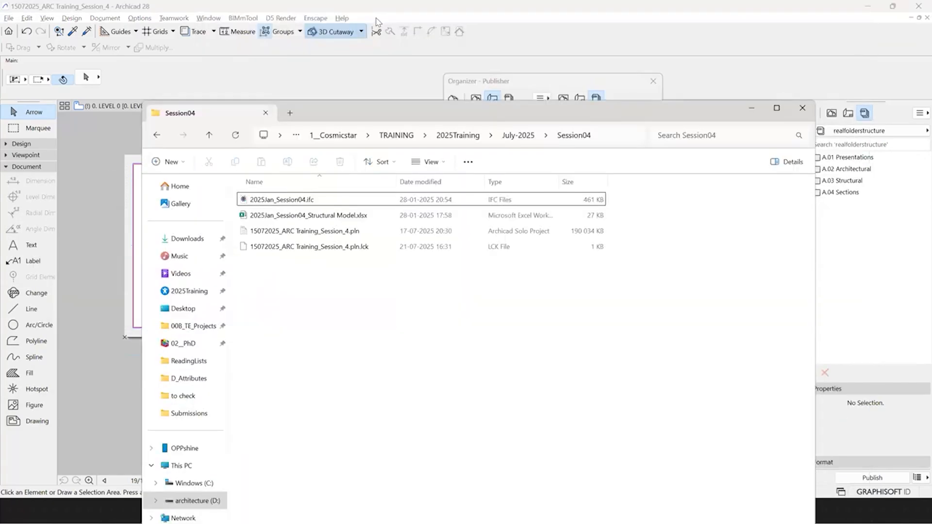
{"action": "key", "text": "alt+Tab"}
{"action": "key", "text": "Escape"}
{"action": "left_click", "coordinate": [216, 308]}
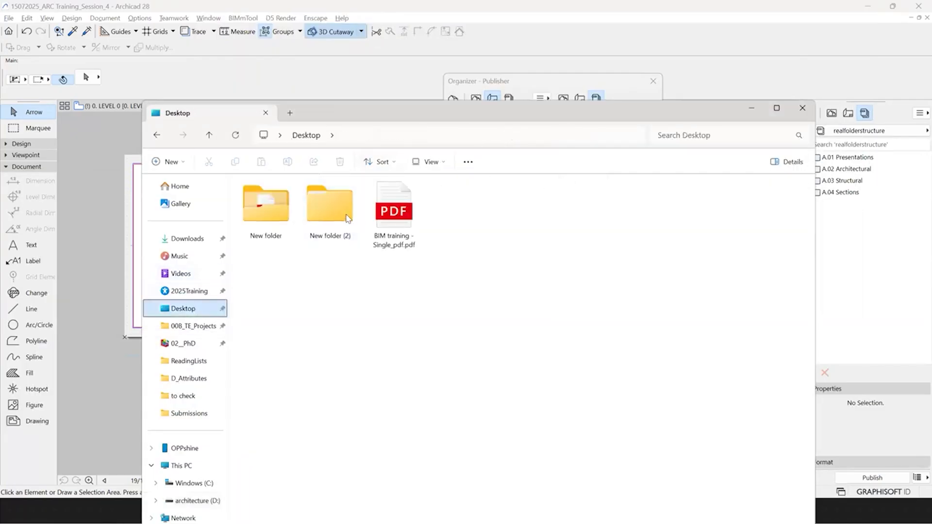
{"action": "double_click", "coordinate": [348, 218]}
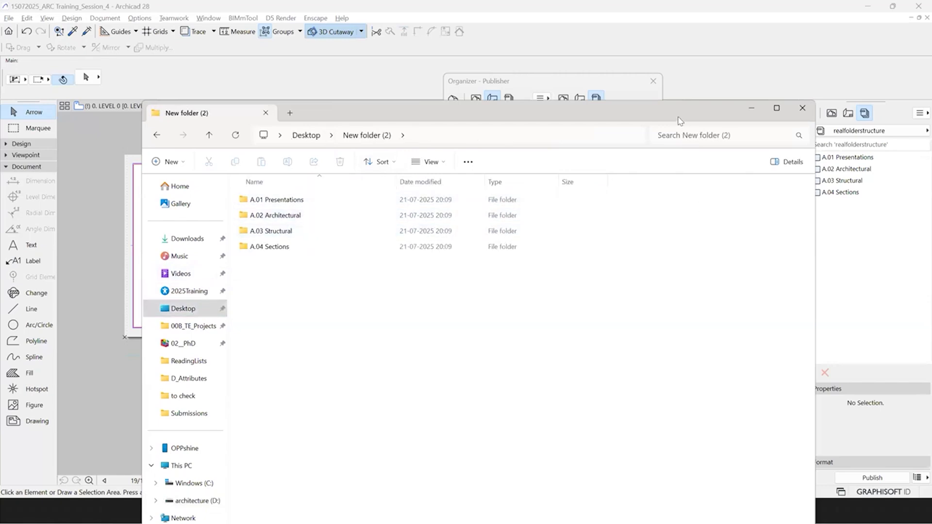
Step: Examine the published files inside the A.01 Presentations, A.02 Architectural, A.03 Structural and A.04 Sections folders
{"action": "left_click_drag", "start_coordinate": [679, 117], "coordinate": [602, 103]}
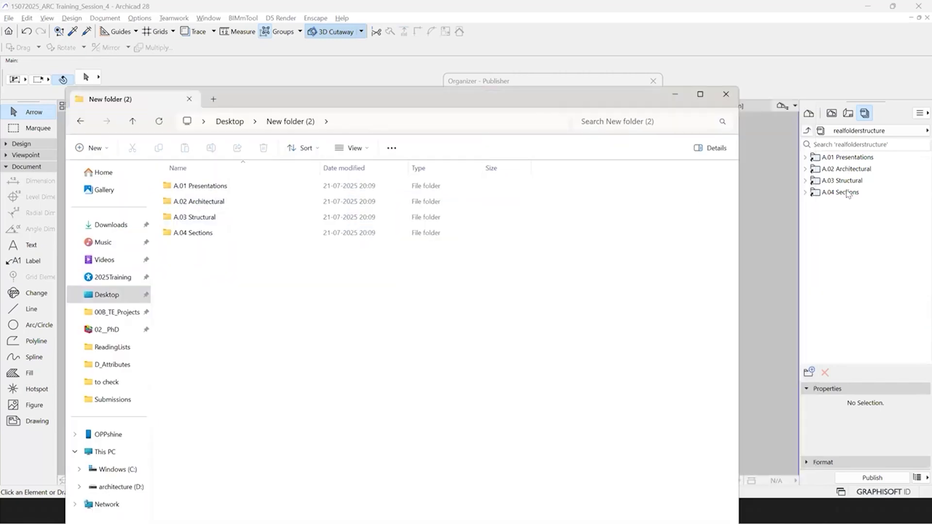
{"action": "double_click", "coordinate": [186, 186]}
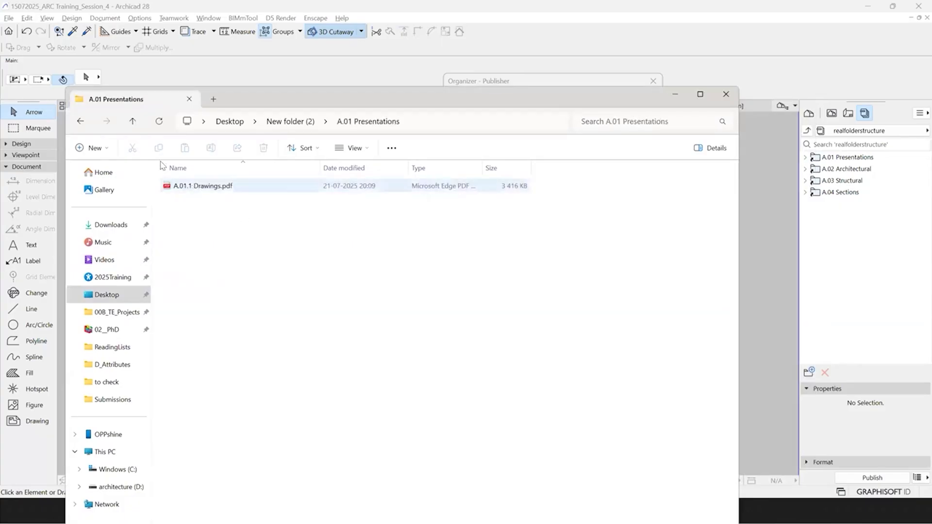
{"action": "key", "text": "alt+Left"}
{"action": "double_click", "coordinate": [204, 202]}
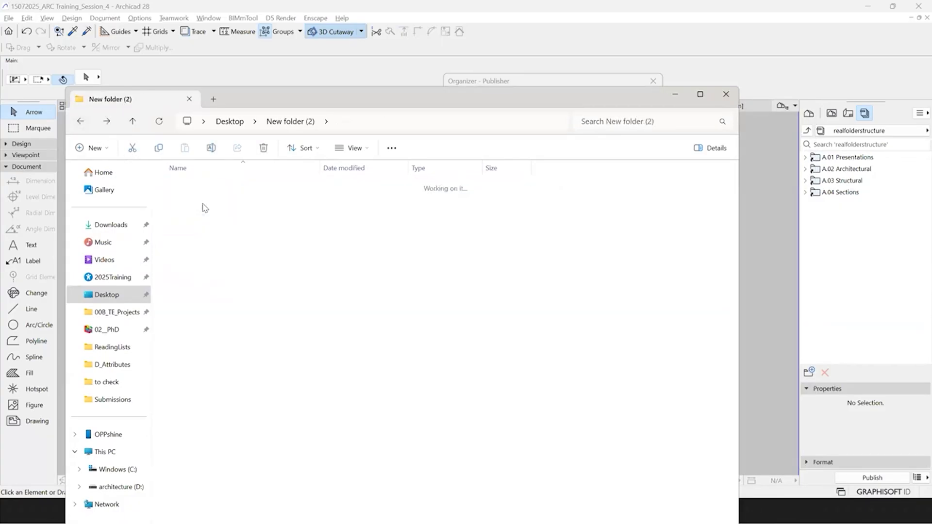
{"action": "left_click", "coordinate": [81, 125]}
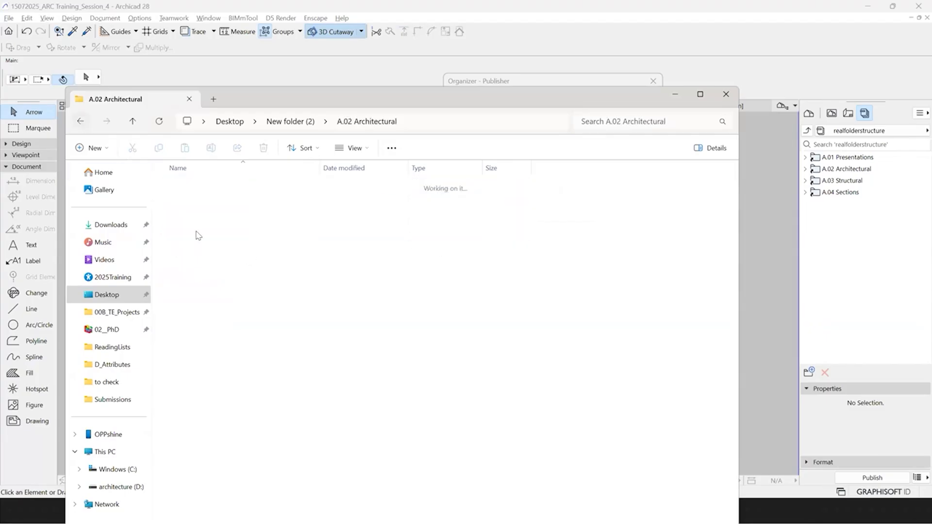
{"action": "double_click", "coordinate": [208, 217]}
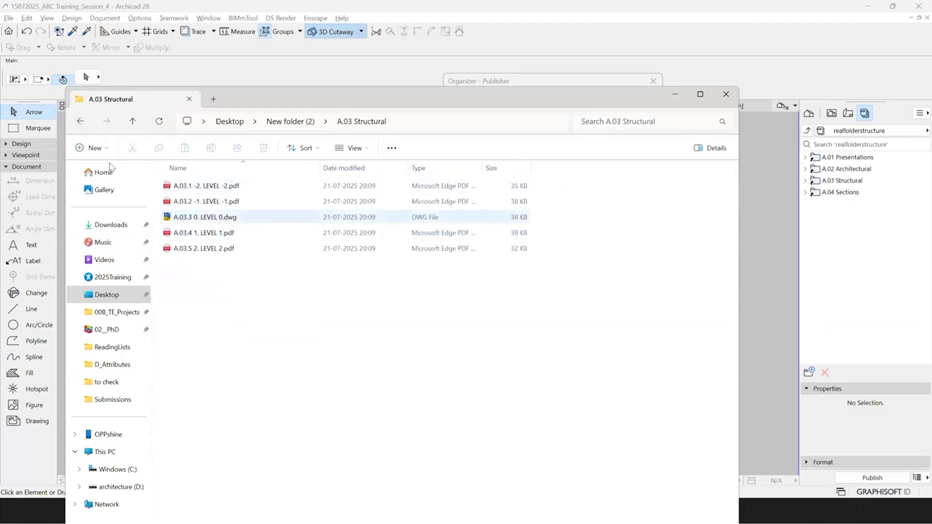
{"action": "left_click", "coordinate": [82, 124]}
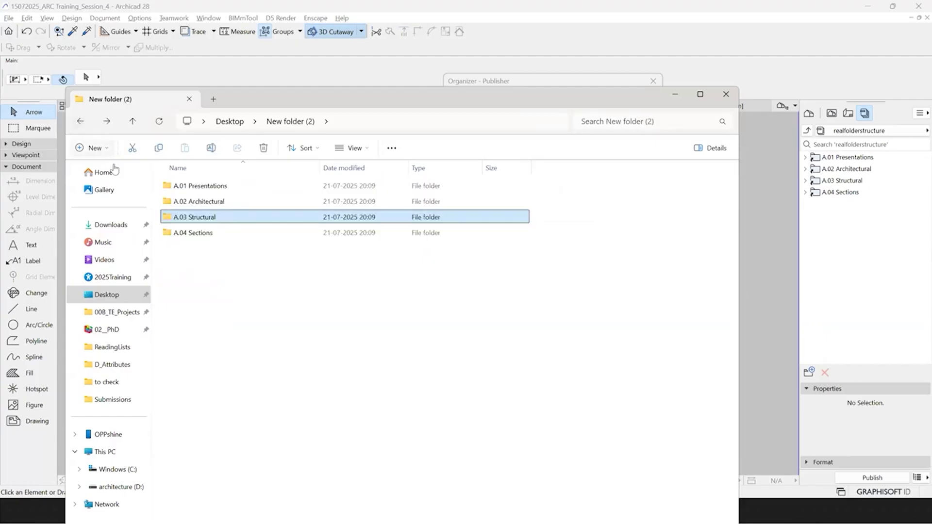
{"action": "key", "text": "Down"}
{"action": "key", "text": "Return"}
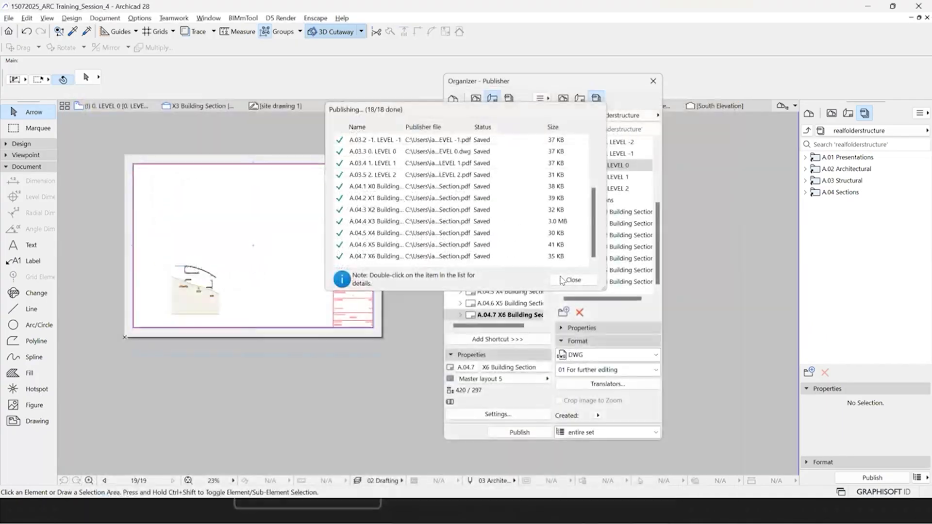
Step: Close the publishing report, return the Navigator to the publisher sets list and close the Organizer
{"action": "left_click", "coordinate": [562, 280]}
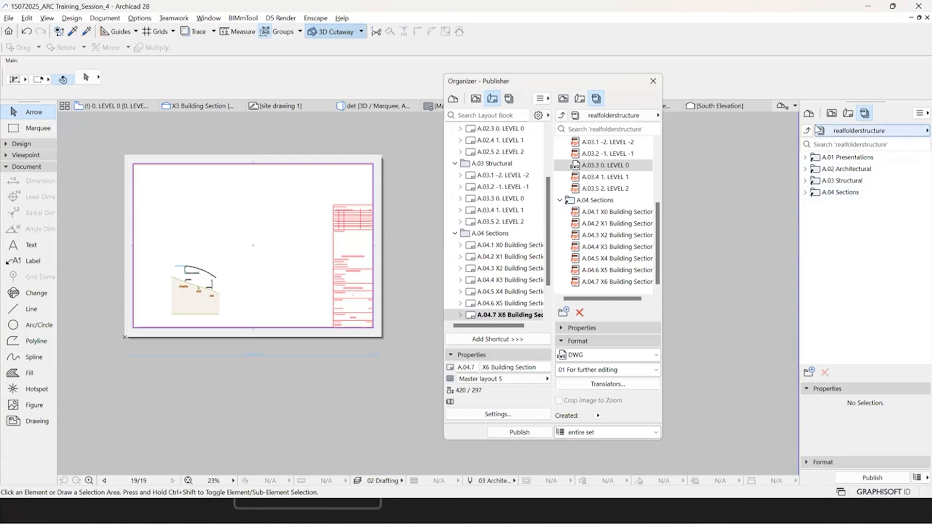
{"action": "left_click", "coordinate": [807, 130]}
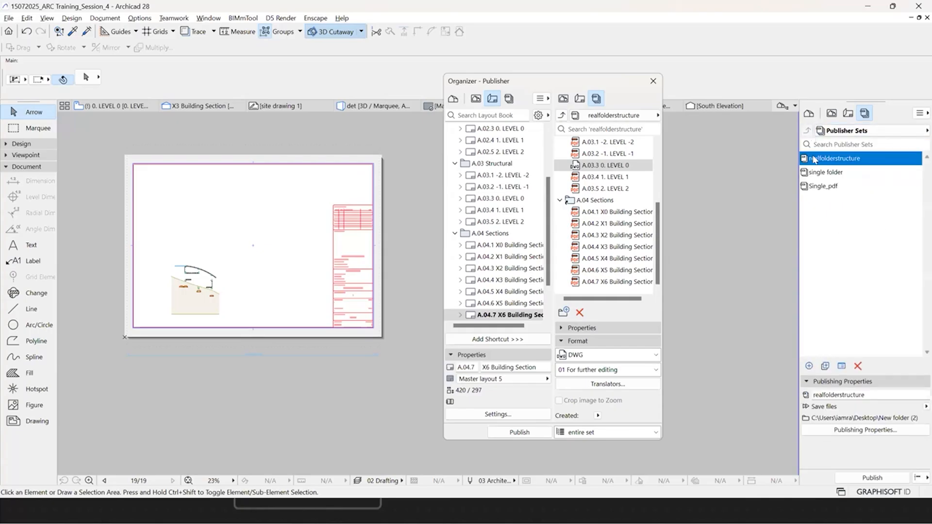
{"action": "left_click", "coordinate": [849, 188]}
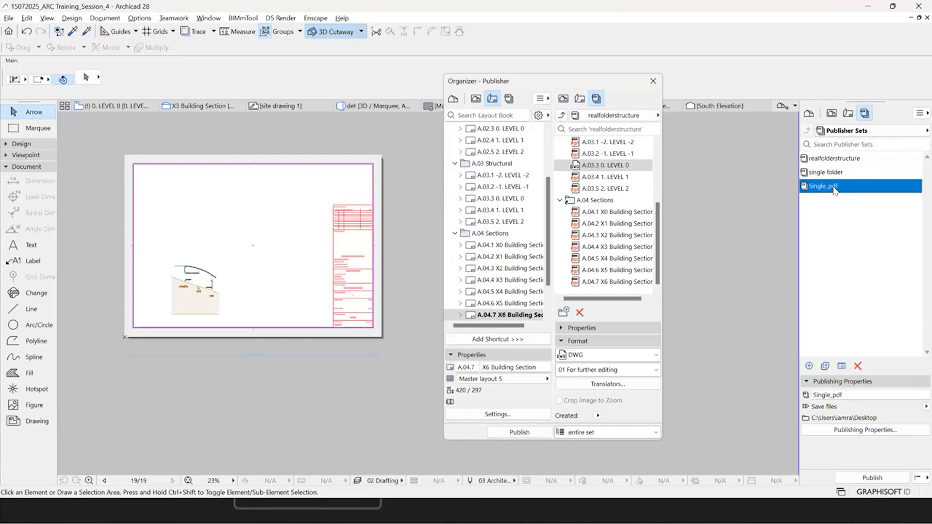
{"action": "left_click", "coordinate": [651, 82]}
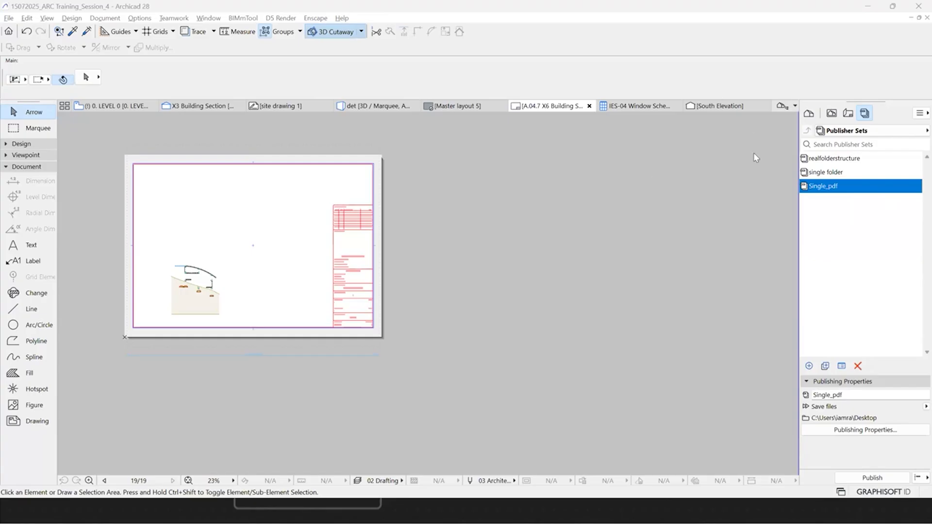
Step: Create a new publisher set named bimx
{"action": "left_click", "coordinate": [809, 367]}
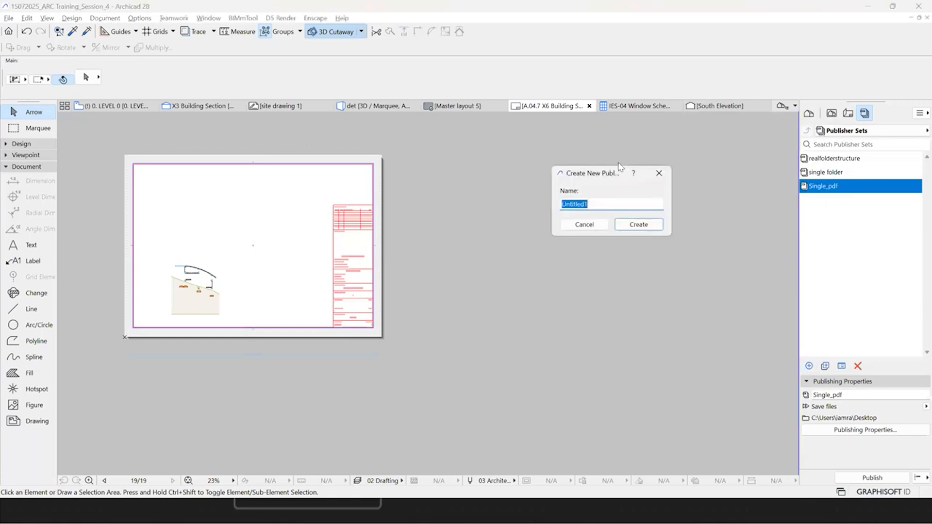
{"action": "left_click", "coordinate": [595, 203]}
{"action": "key", "text": "ctrl+a"}
{"action": "type", "text": "bi"}
{"action": "left_click", "coordinate": [645, 224]}
Step: Set the bimx publisher set's properties to create a single file in BIMx Hyper-model format
{"action": "left_click", "coordinate": [820, 162]}
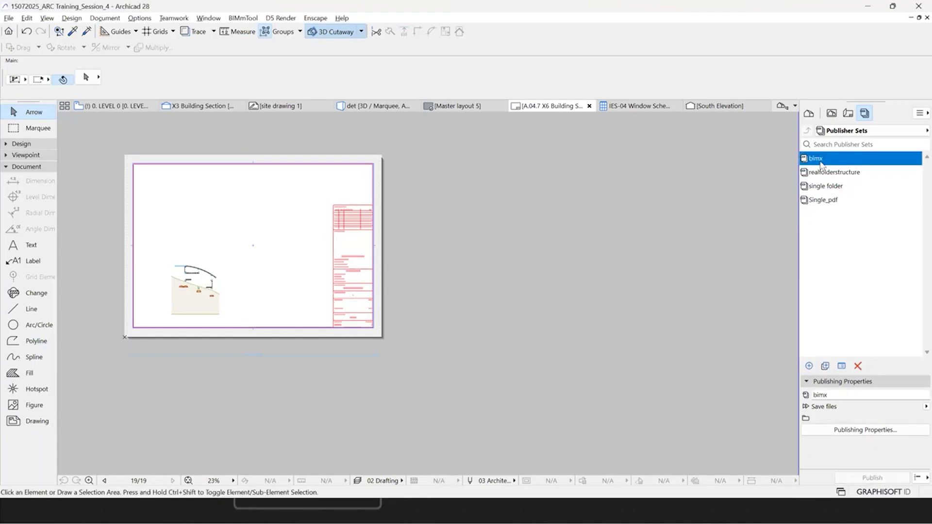
{"action": "double_click", "coordinate": [820, 160]}
{"action": "left_click", "coordinate": [805, 132]}
{"action": "left_click", "coordinate": [857, 429]}
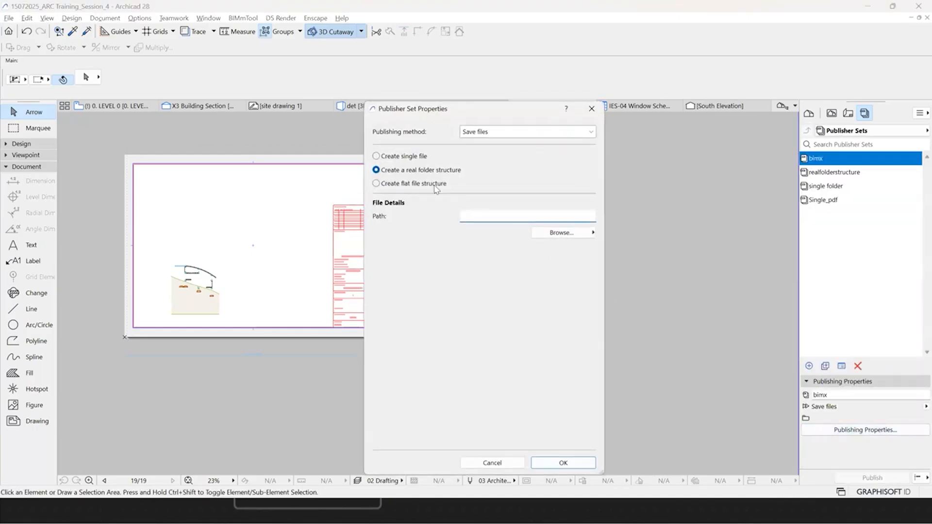
{"action": "left_click", "coordinate": [406, 156]}
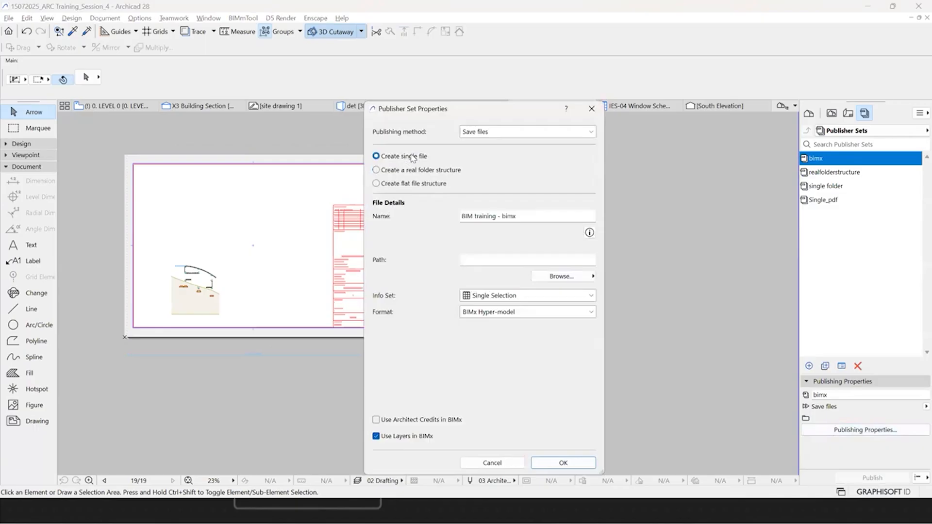
{"action": "left_click", "coordinate": [512, 313]}
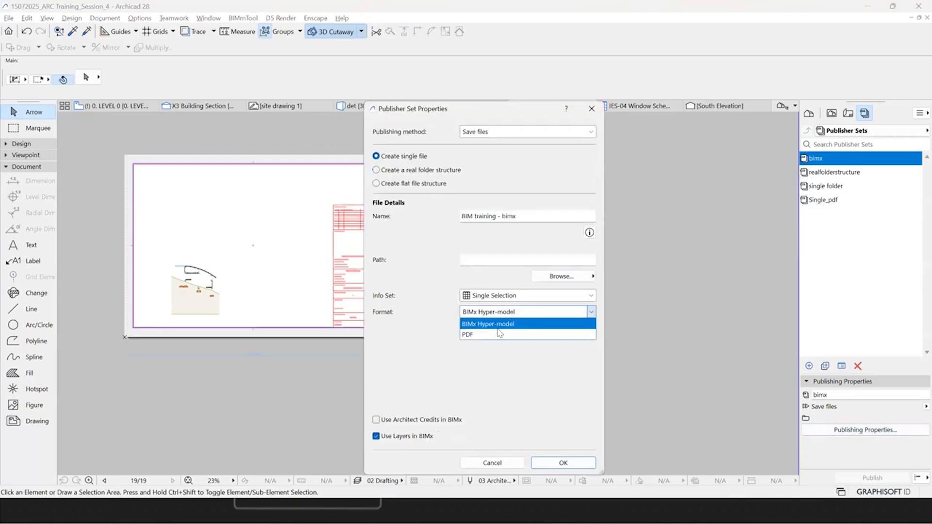
{"action": "left_click", "coordinate": [501, 324]}
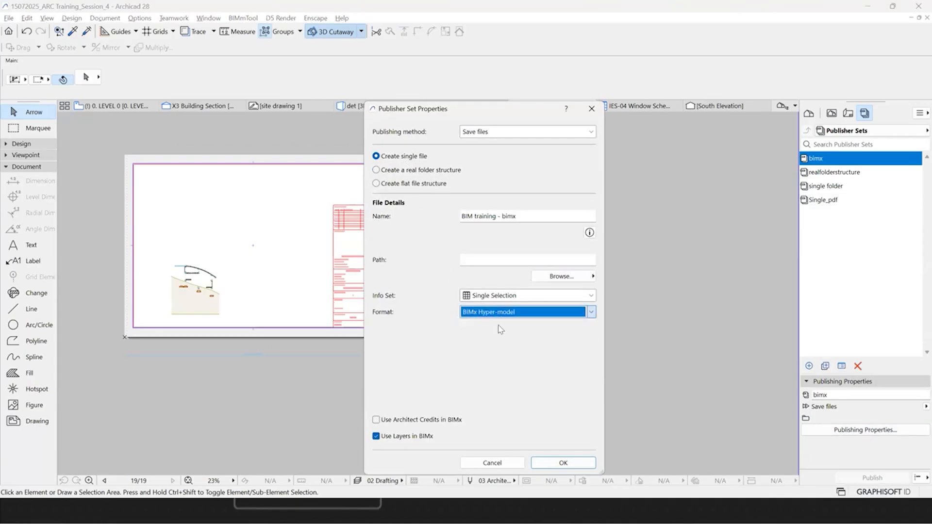
Step: Set the bimx set's Info Set to Classification and Properties and its save path to the Desktop
{"action": "left_click", "coordinate": [496, 301]}
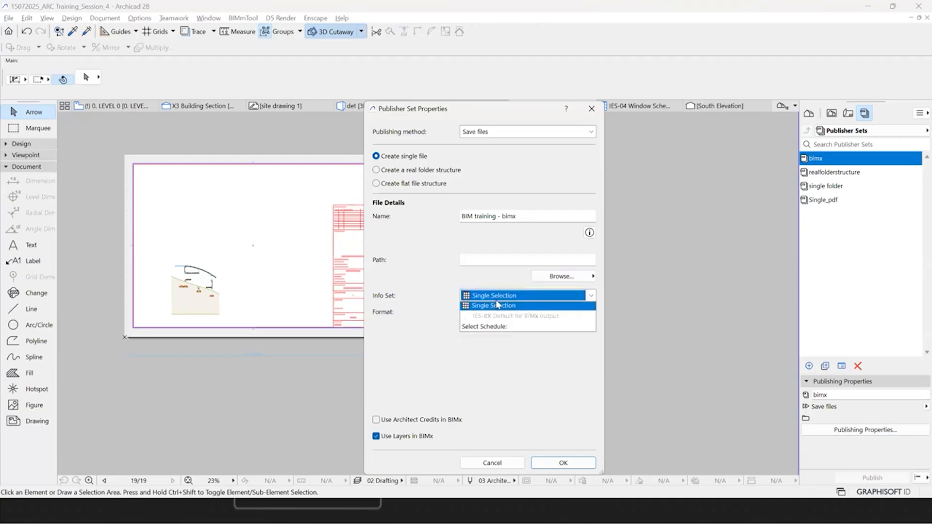
{"action": "left_click", "coordinate": [385, 301]}
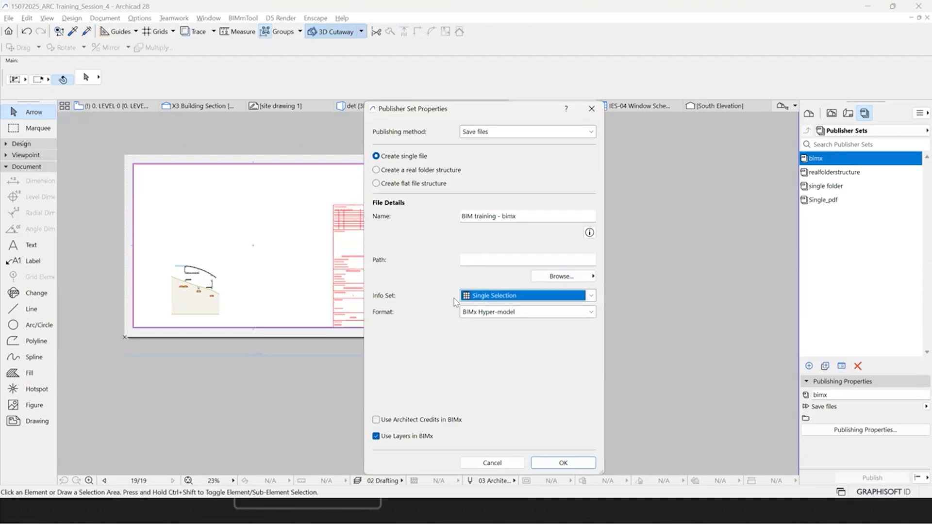
{"action": "left_click", "coordinate": [497, 300]}
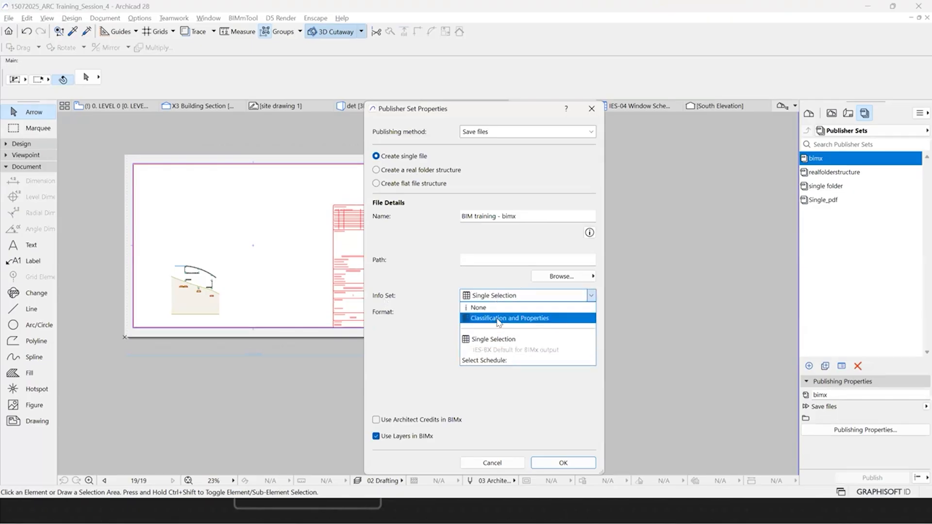
{"action": "left_click", "coordinate": [499, 320]}
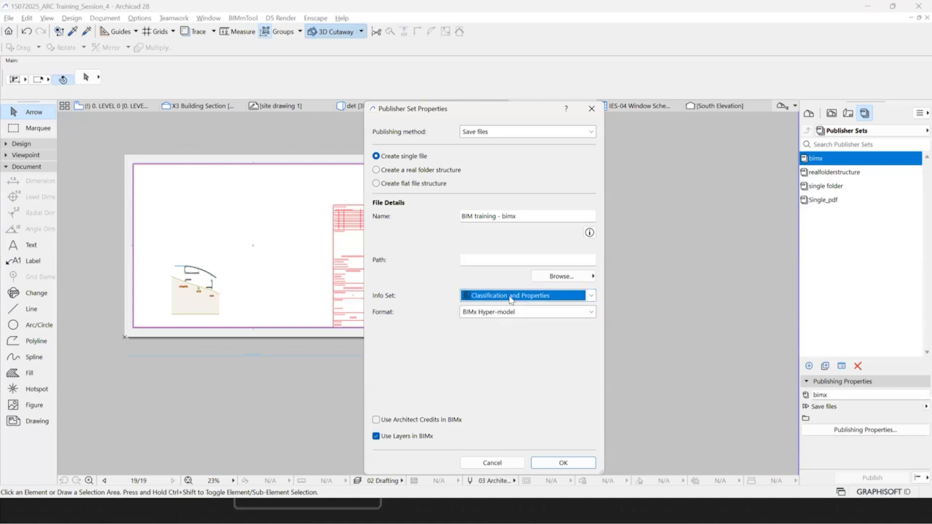
{"action": "left_click", "coordinate": [533, 214]}
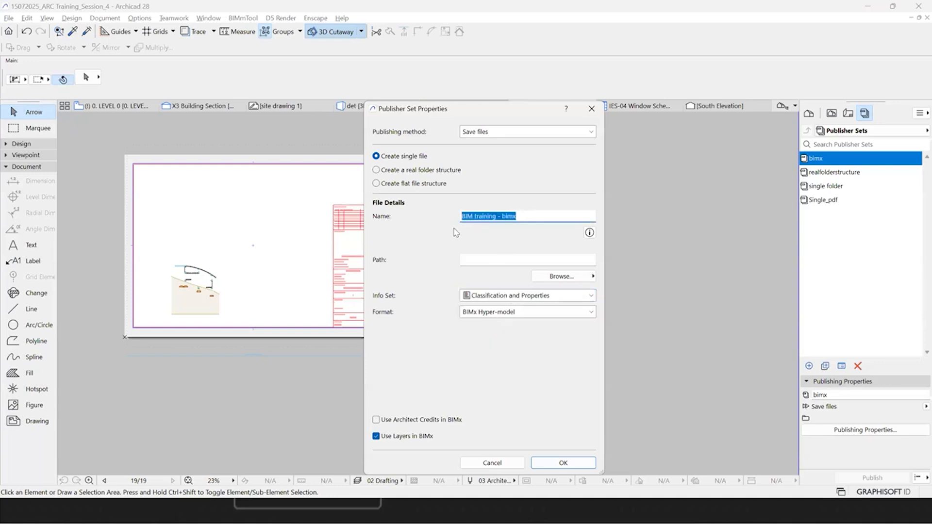
{"action": "left_click", "coordinate": [558, 276]}
{"action": "left_click", "coordinate": [632, 273]}
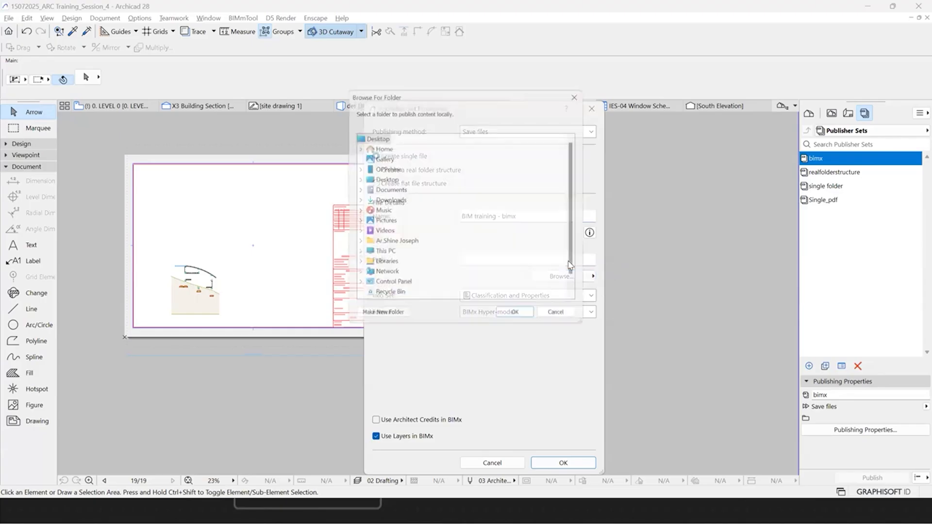
{"action": "left_click", "coordinate": [382, 177]}
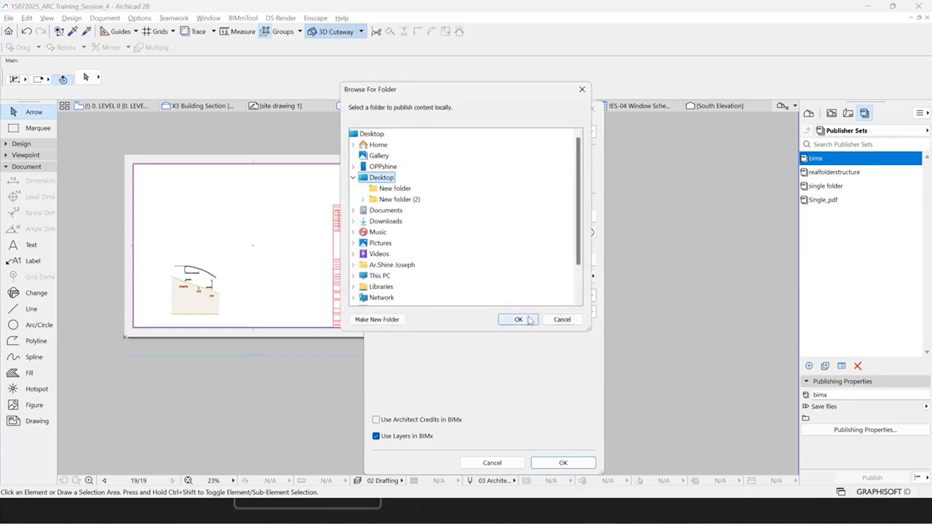
{"action": "left_click", "coordinate": [531, 321]}
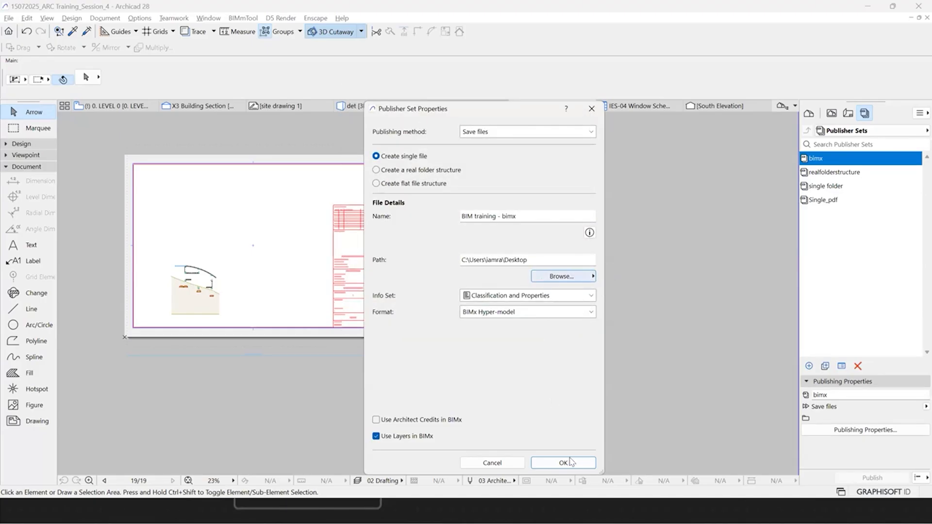
Step: Examine the BIMx architect credits fields, the logo source options and the project preview
{"action": "left_click", "coordinate": [391, 423]}
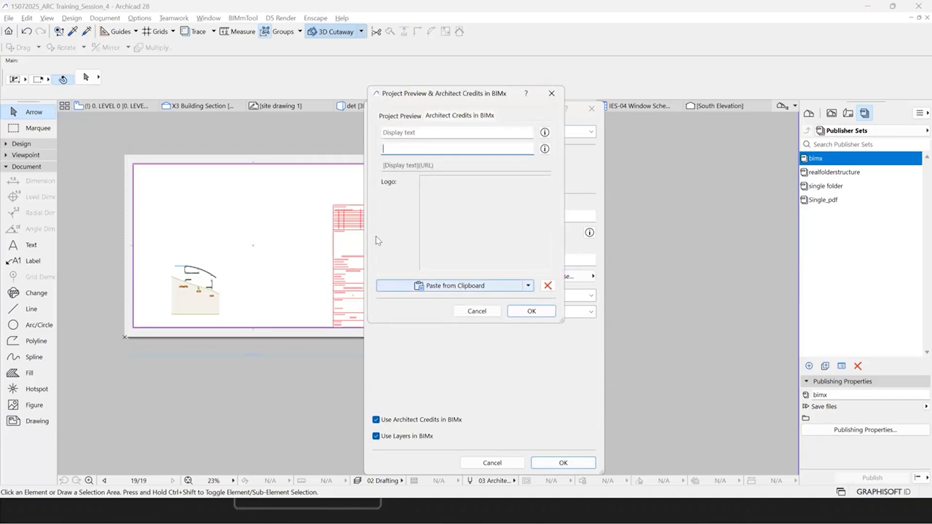
{"action": "left_click", "coordinate": [416, 132]}
{"action": "left_click", "coordinate": [401, 147]}
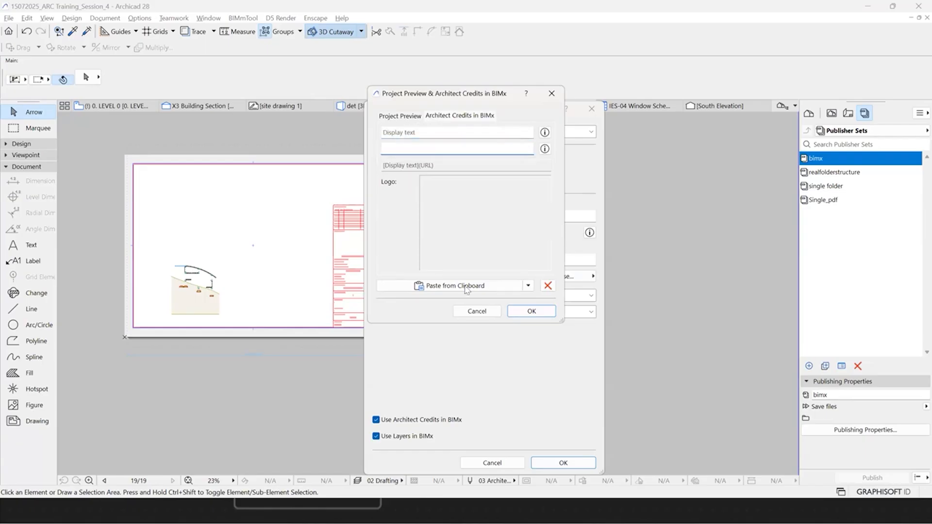
{"action": "left_click", "coordinate": [528, 285]}
{"action": "left_click", "coordinate": [466, 175]}
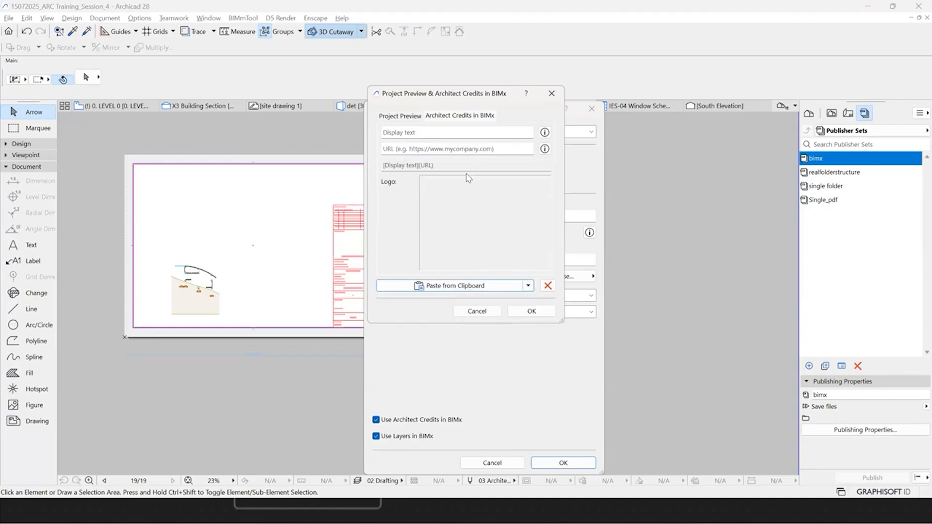
{"action": "left_click", "coordinate": [528, 287]}
{"action": "left_click", "coordinate": [519, 212]}
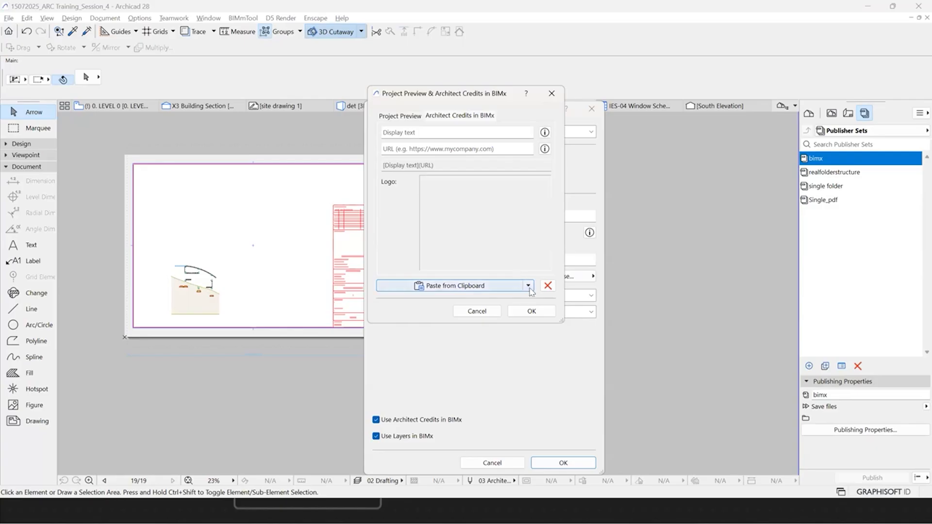
{"action": "left_click", "coordinate": [401, 116]}
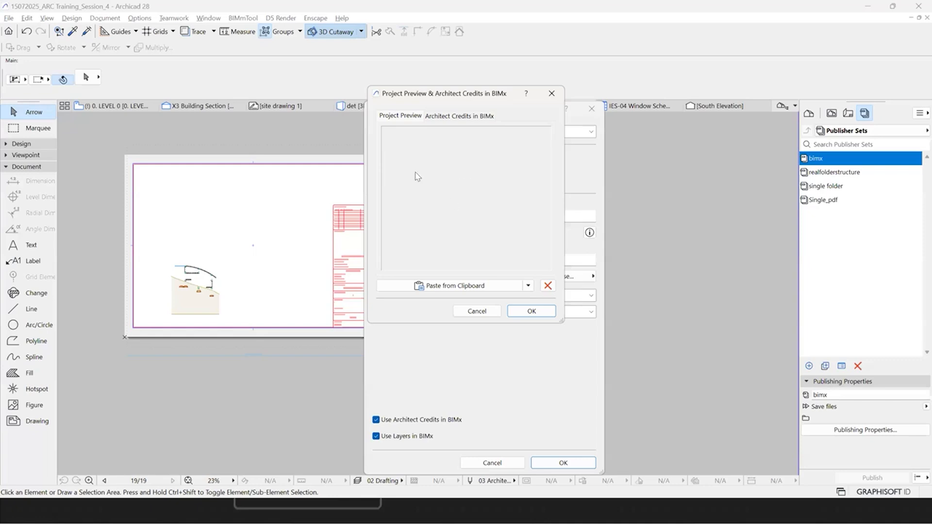
{"action": "left_click", "coordinate": [549, 312]}
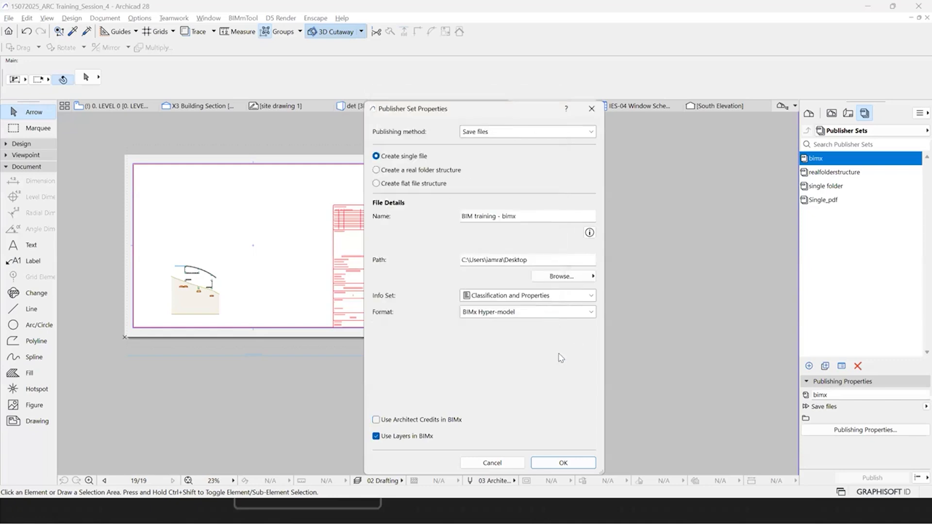
Step: Accept the publisher set properties and open the bimx set in the Organizer
{"action": "left_click", "coordinate": [583, 465]}
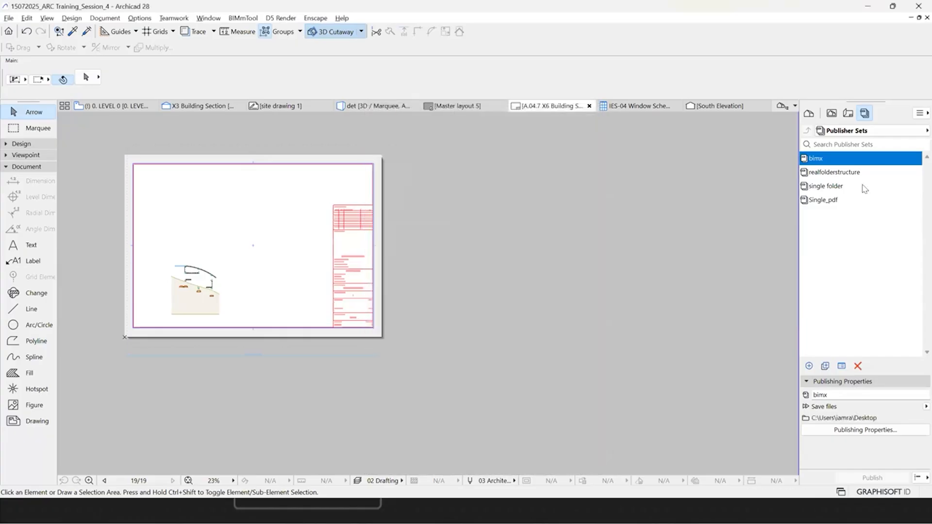
{"action": "left_click", "coordinate": [920, 112]}
{"action": "left_click", "coordinate": [864, 184]}
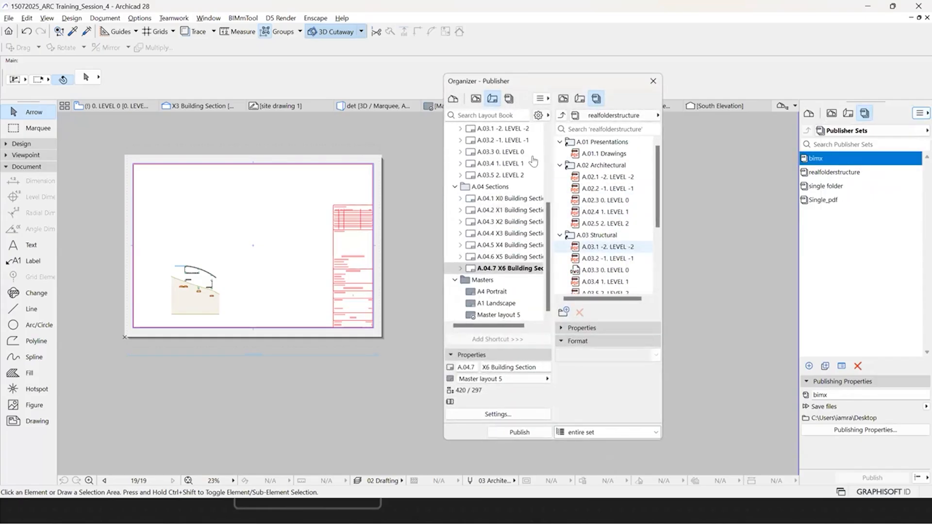
{"action": "left_click", "coordinate": [562, 115]}
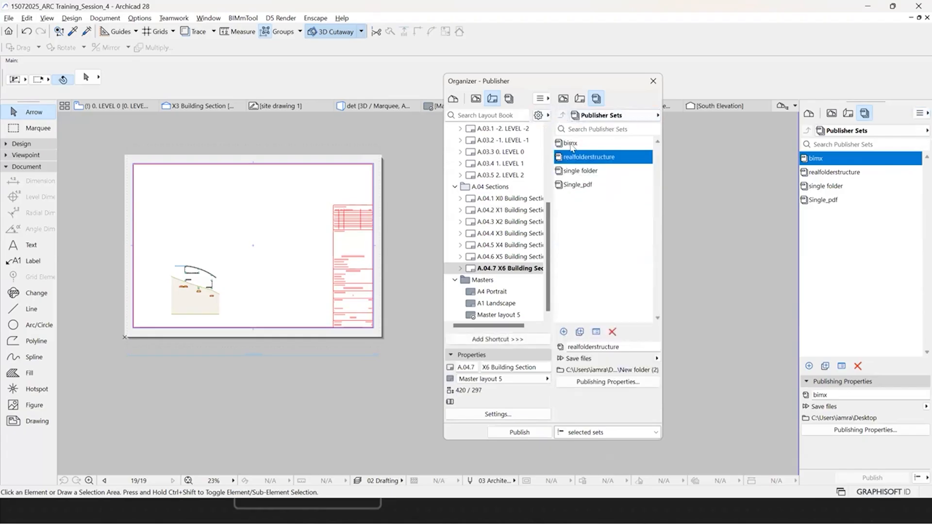
{"action": "double_click", "coordinate": [571, 143]}
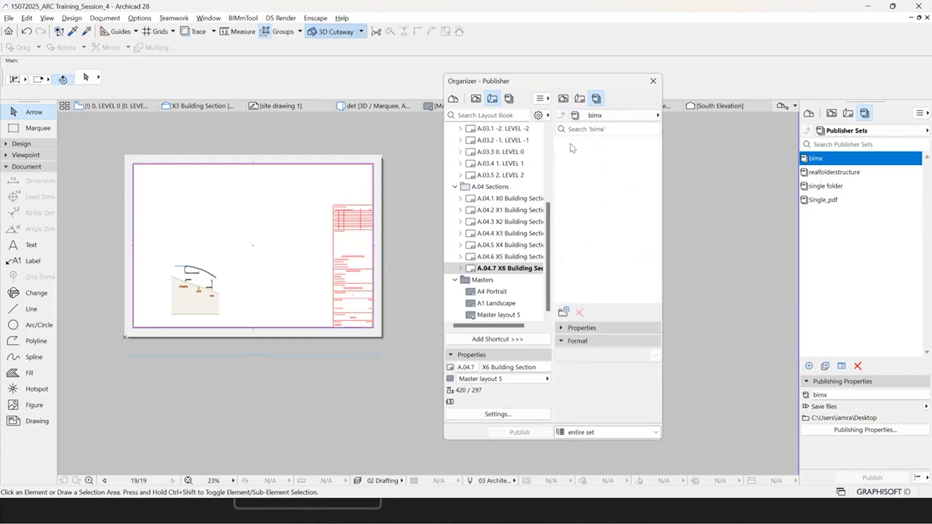
Step: Add shortcuts to the Layout Book folders A.01 Presentations, A.02 Architectural, A.03 Structural and A.04 Sections to the bimx set
{"action": "scroll", "coordinate": [476, 153], "scroll_direction": "up", "scroll_amount": 4}
{"action": "left_click", "coordinate": [455, 152]}
{"action": "left_click", "coordinate": [454, 164]}
{"action": "left_click", "coordinate": [455, 175]}
{"action": "left_click", "coordinate": [455, 186]}
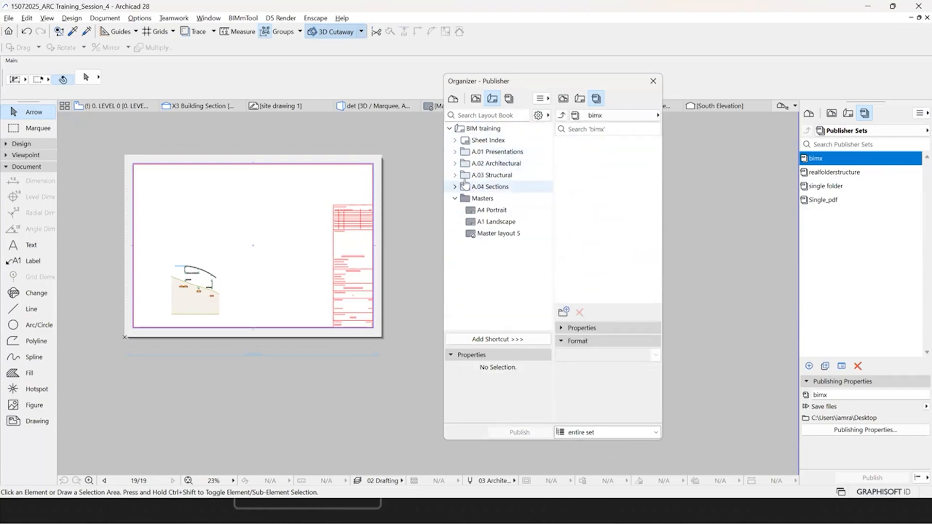
{"action": "left_click", "coordinate": [480, 101]}
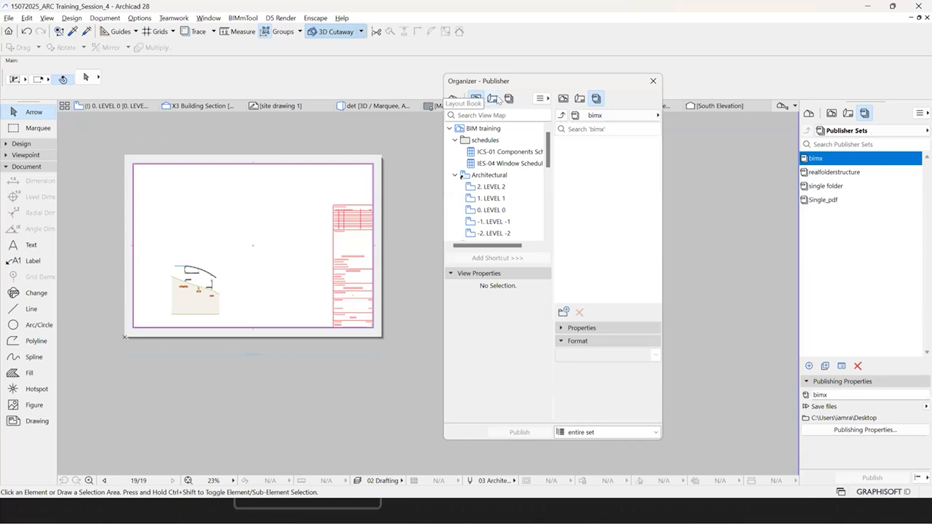
{"action": "left_click", "coordinate": [494, 99]}
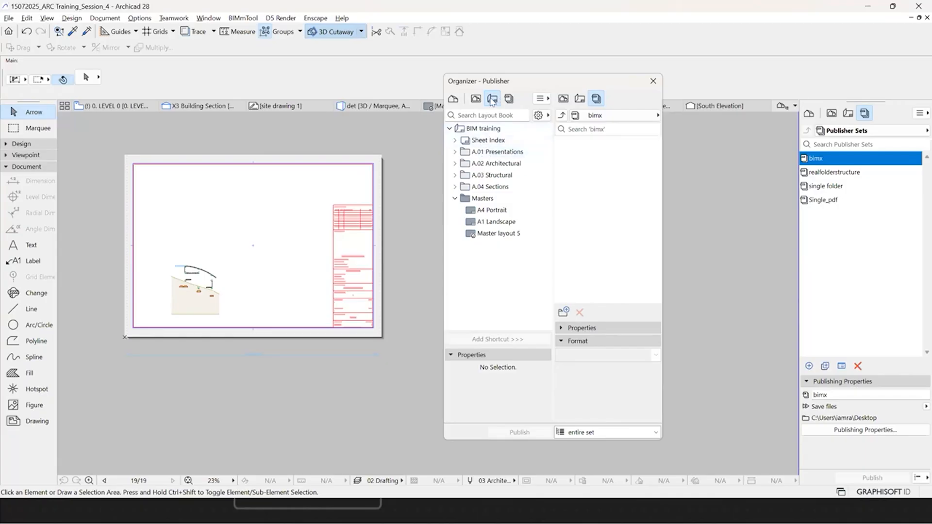
{"action": "left_click", "coordinate": [495, 152]}
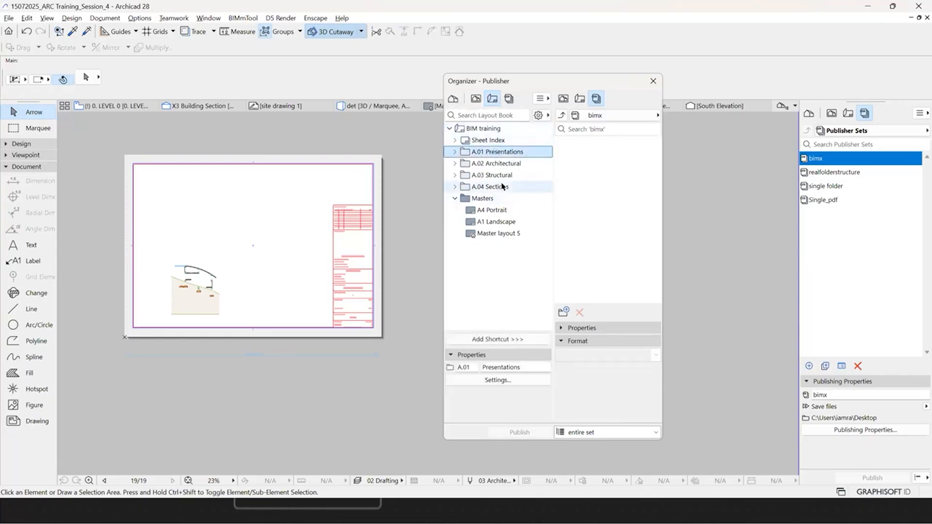
{"action": "left_click", "coordinate": [503, 186], "text": "shift"}
{"action": "left_click", "coordinate": [510, 339]}
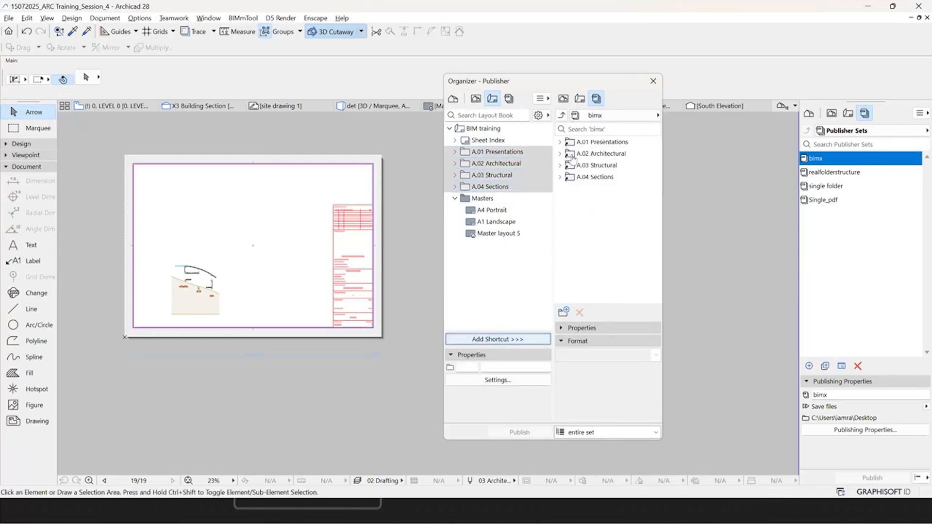
Step: Examine the layouts inside the folders added to the bimx set
{"action": "left_click", "coordinate": [560, 142]}
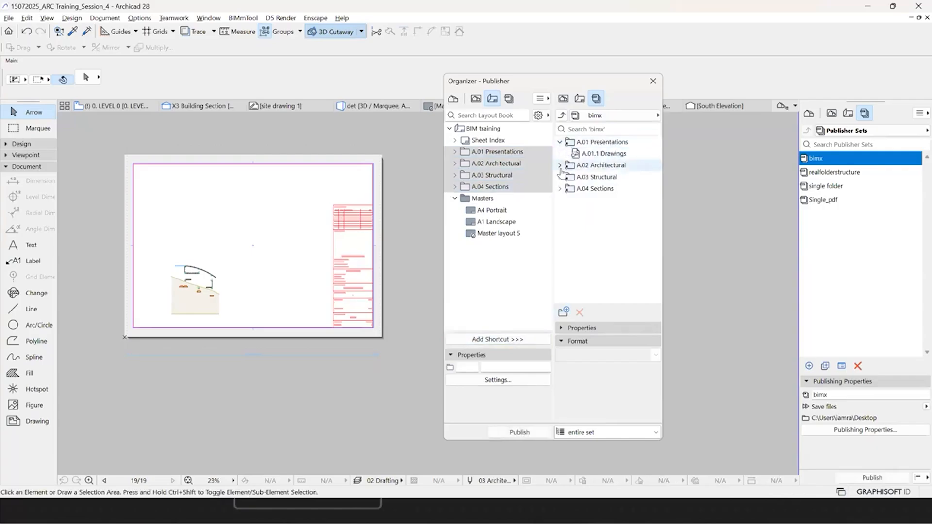
{"action": "left_click", "coordinate": [560, 165]}
{"action": "left_click", "coordinate": [560, 235]}
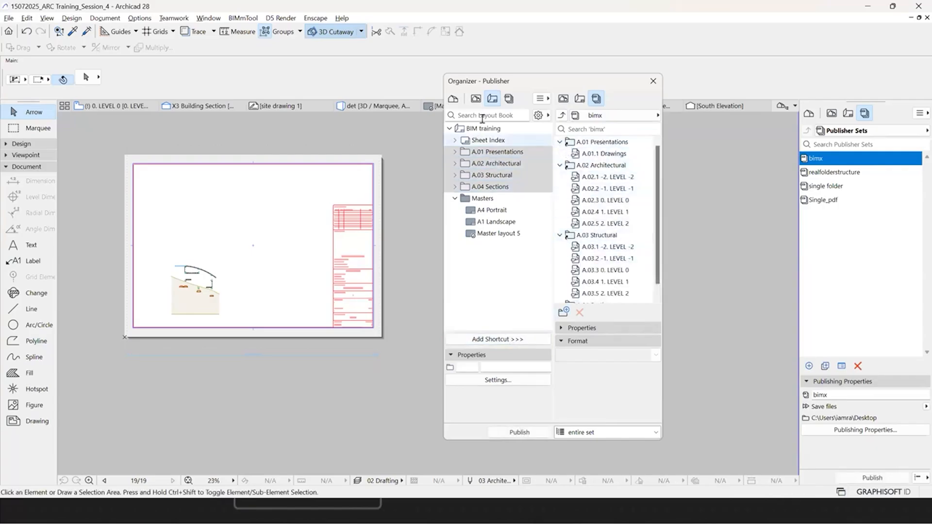
{"action": "left_click", "coordinate": [560, 165]}
{"action": "left_click", "coordinate": [560, 177]}
{"action": "left_click", "coordinate": [559, 188]}
{"action": "left_click", "coordinate": [560, 189]}
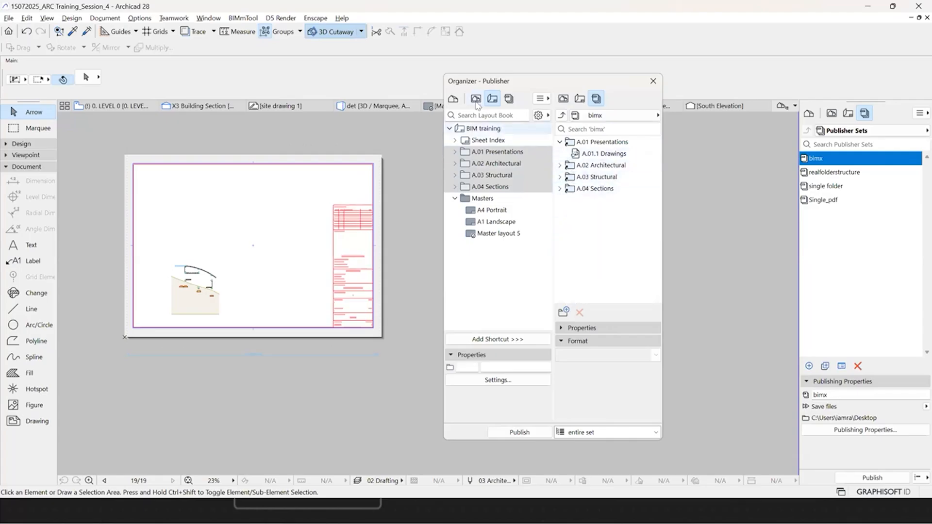
Step: Add a shortcut to the 3d folder from the View Map to the bimx set and expand it
{"action": "left_click", "coordinate": [476, 98]}
{"action": "scroll", "coordinate": [498, 228], "scroll_direction": "down", "scroll_amount": 10}
{"action": "left_click", "coordinate": [474, 199]}
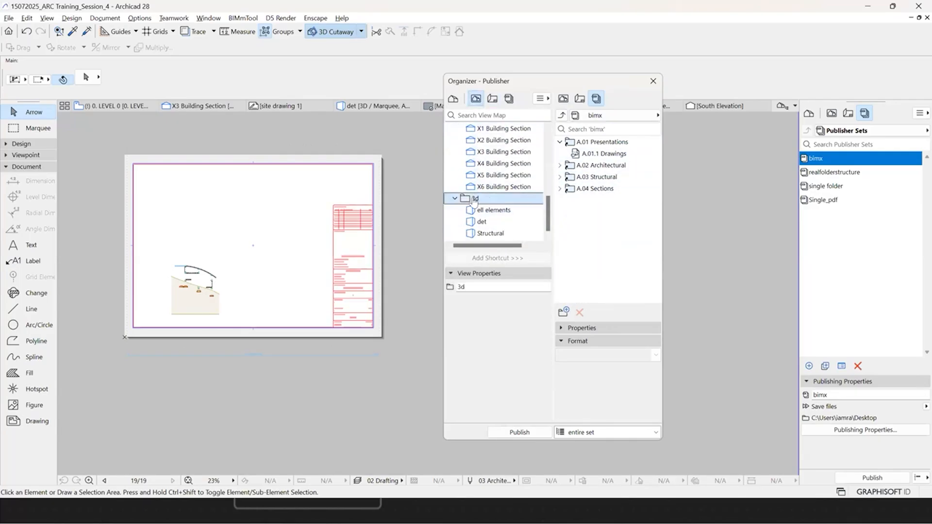
{"action": "left_click", "coordinate": [498, 258]}
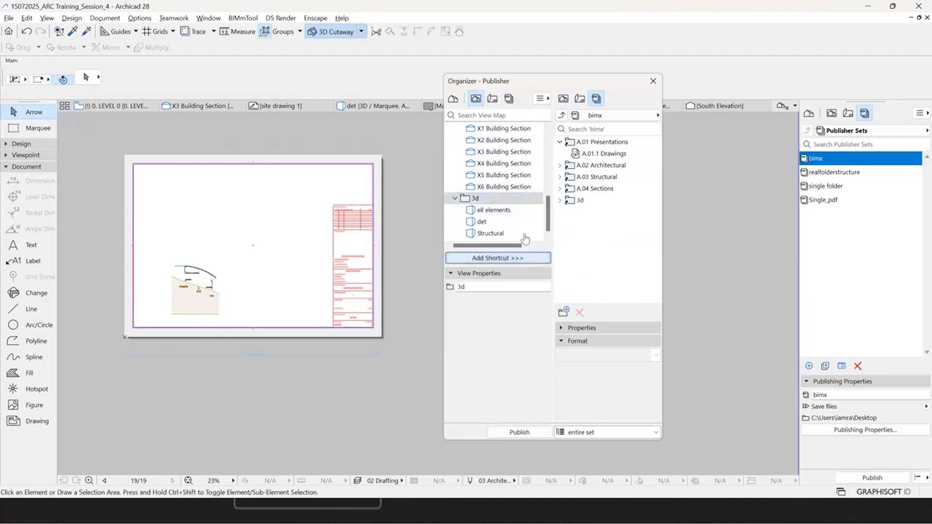
{"action": "left_click", "coordinate": [559, 200]}
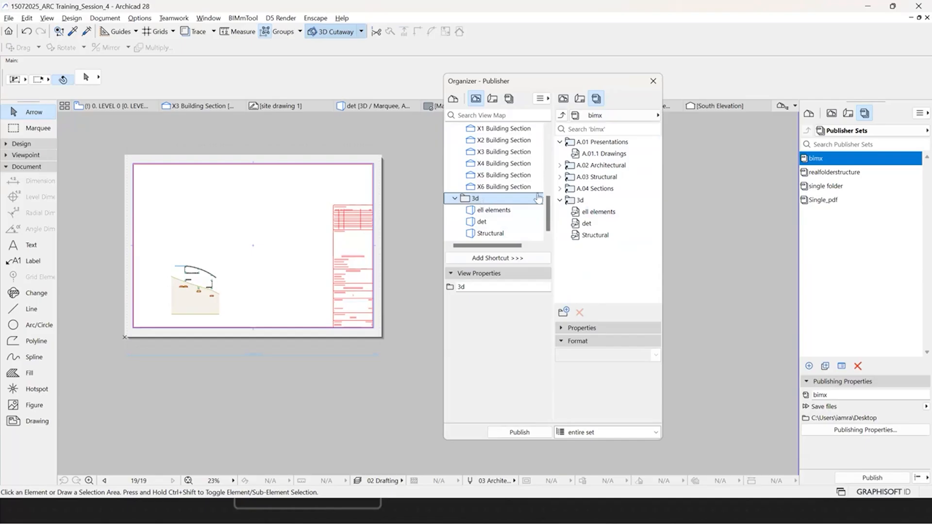
Step: Check the layouts in the set's A.02 Architectural and A.03 Structural folders and open the bimx set in the Navigator
{"action": "left_click", "coordinate": [492, 98]}
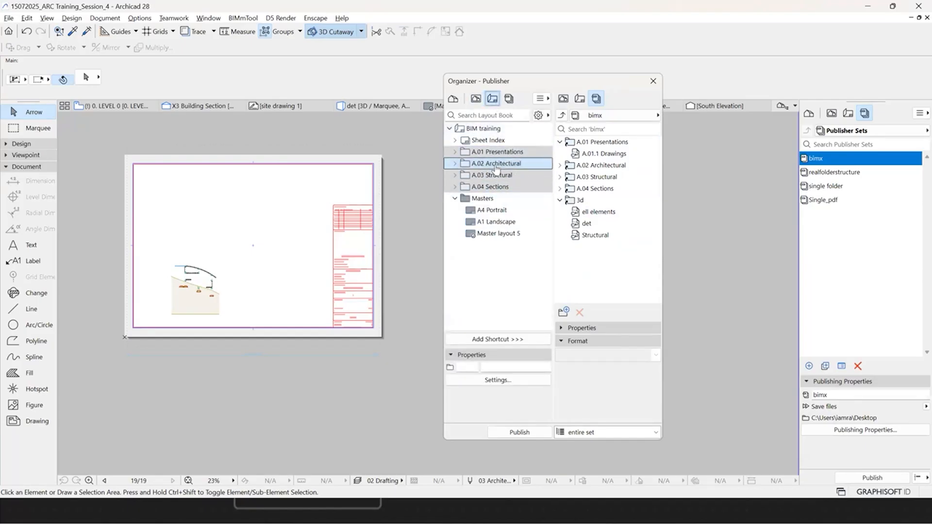
{"action": "left_click", "coordinate": [560, 166]}
{"action": "left_click", "coordinate": [561, 166]}
{"action": "left_click", "coordinate": [561, 178]}
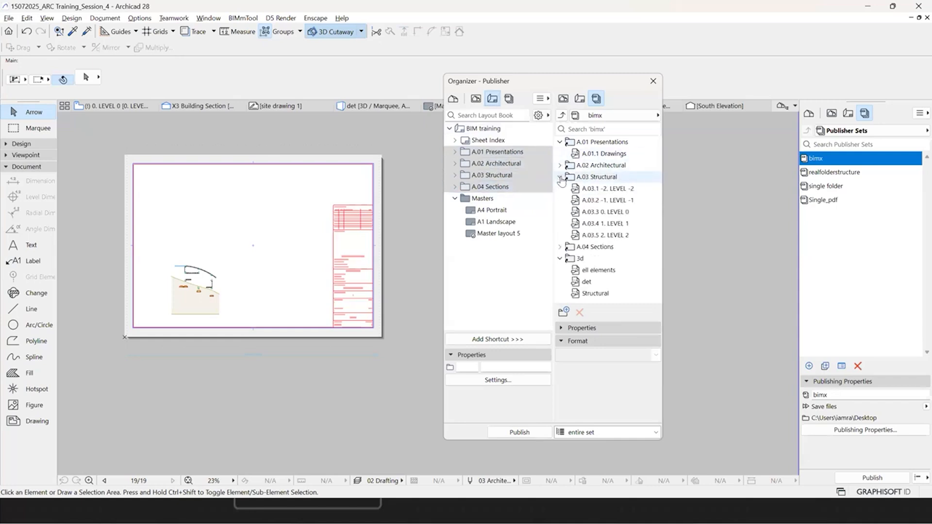
{"action": "left_click", "coordinate": [560, 177]}
{"action": "double_click", "coordinate": [824, 160]}
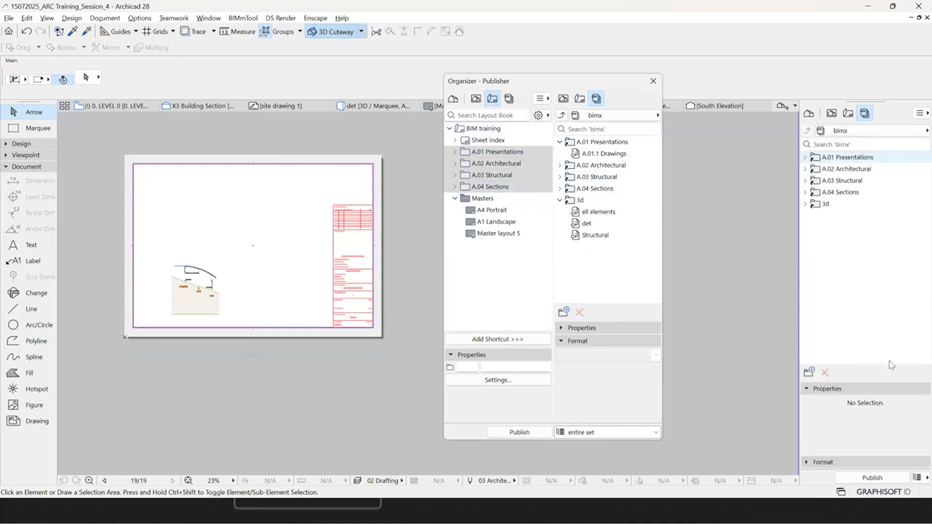